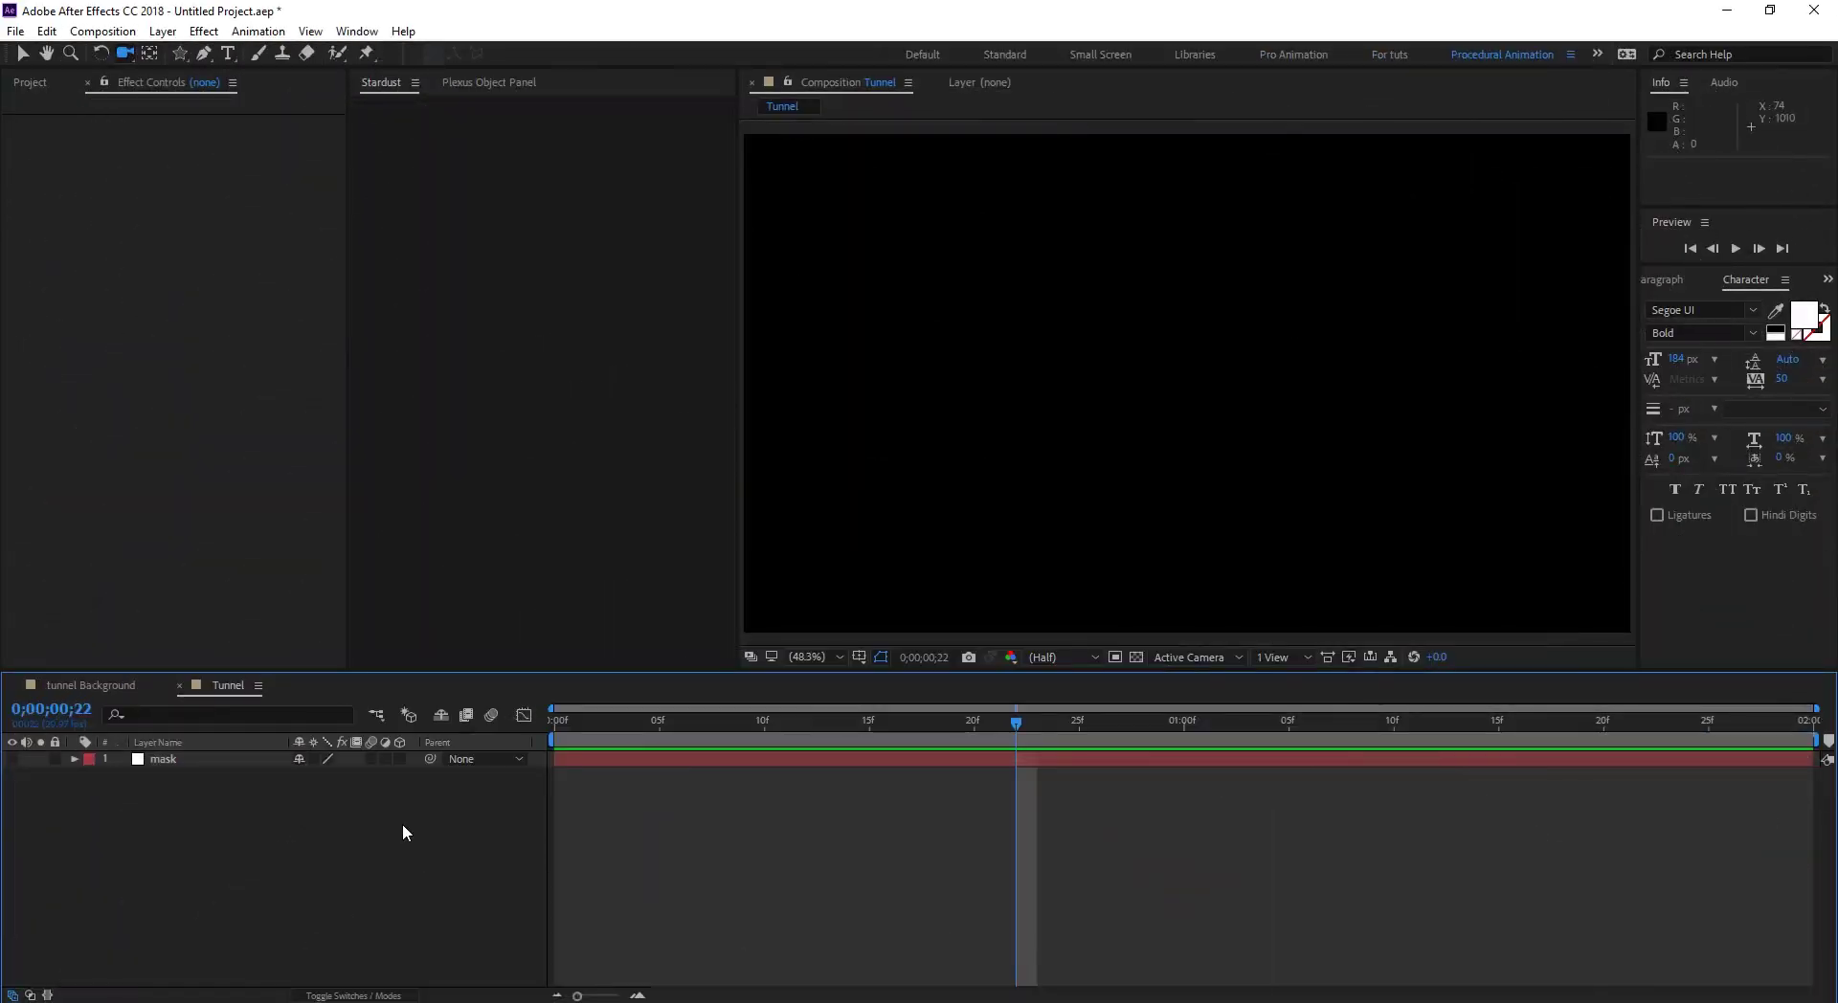
# Step: Create a new solid named stardust and apply the Stardust effect to it
pyautogui.hotkey('ctrl', 'y')
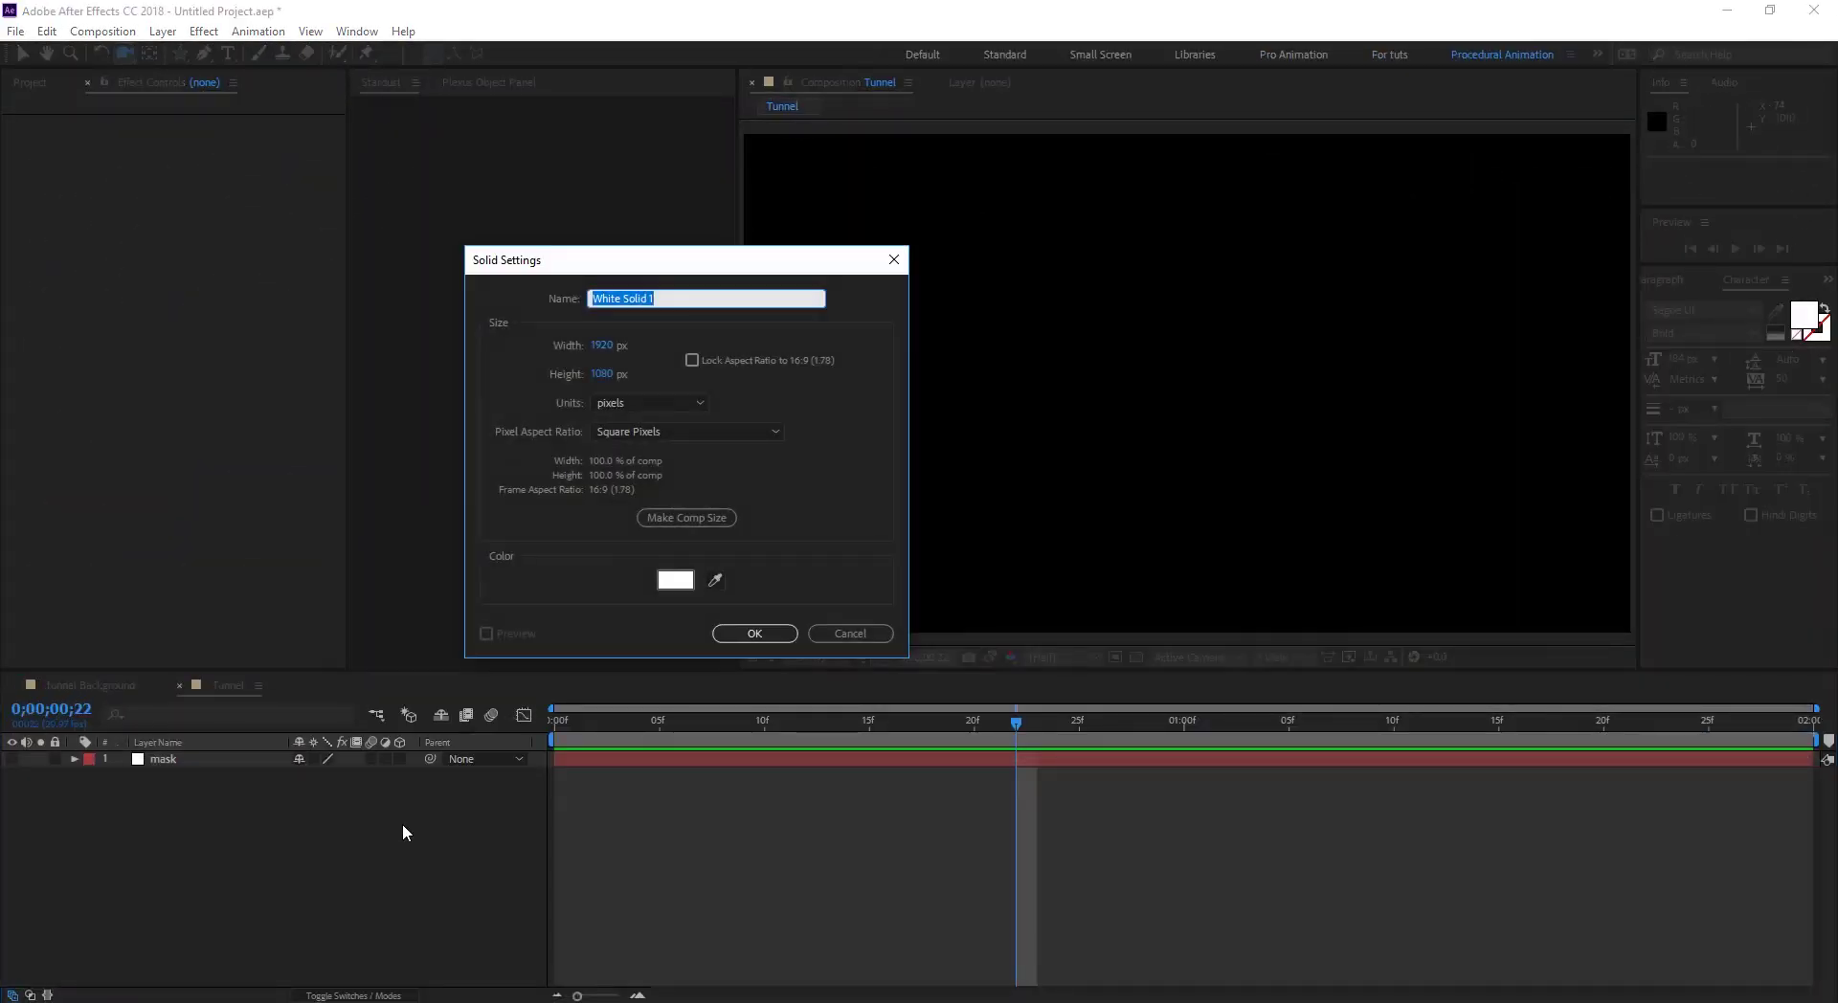
pyautogui.write('stardust')
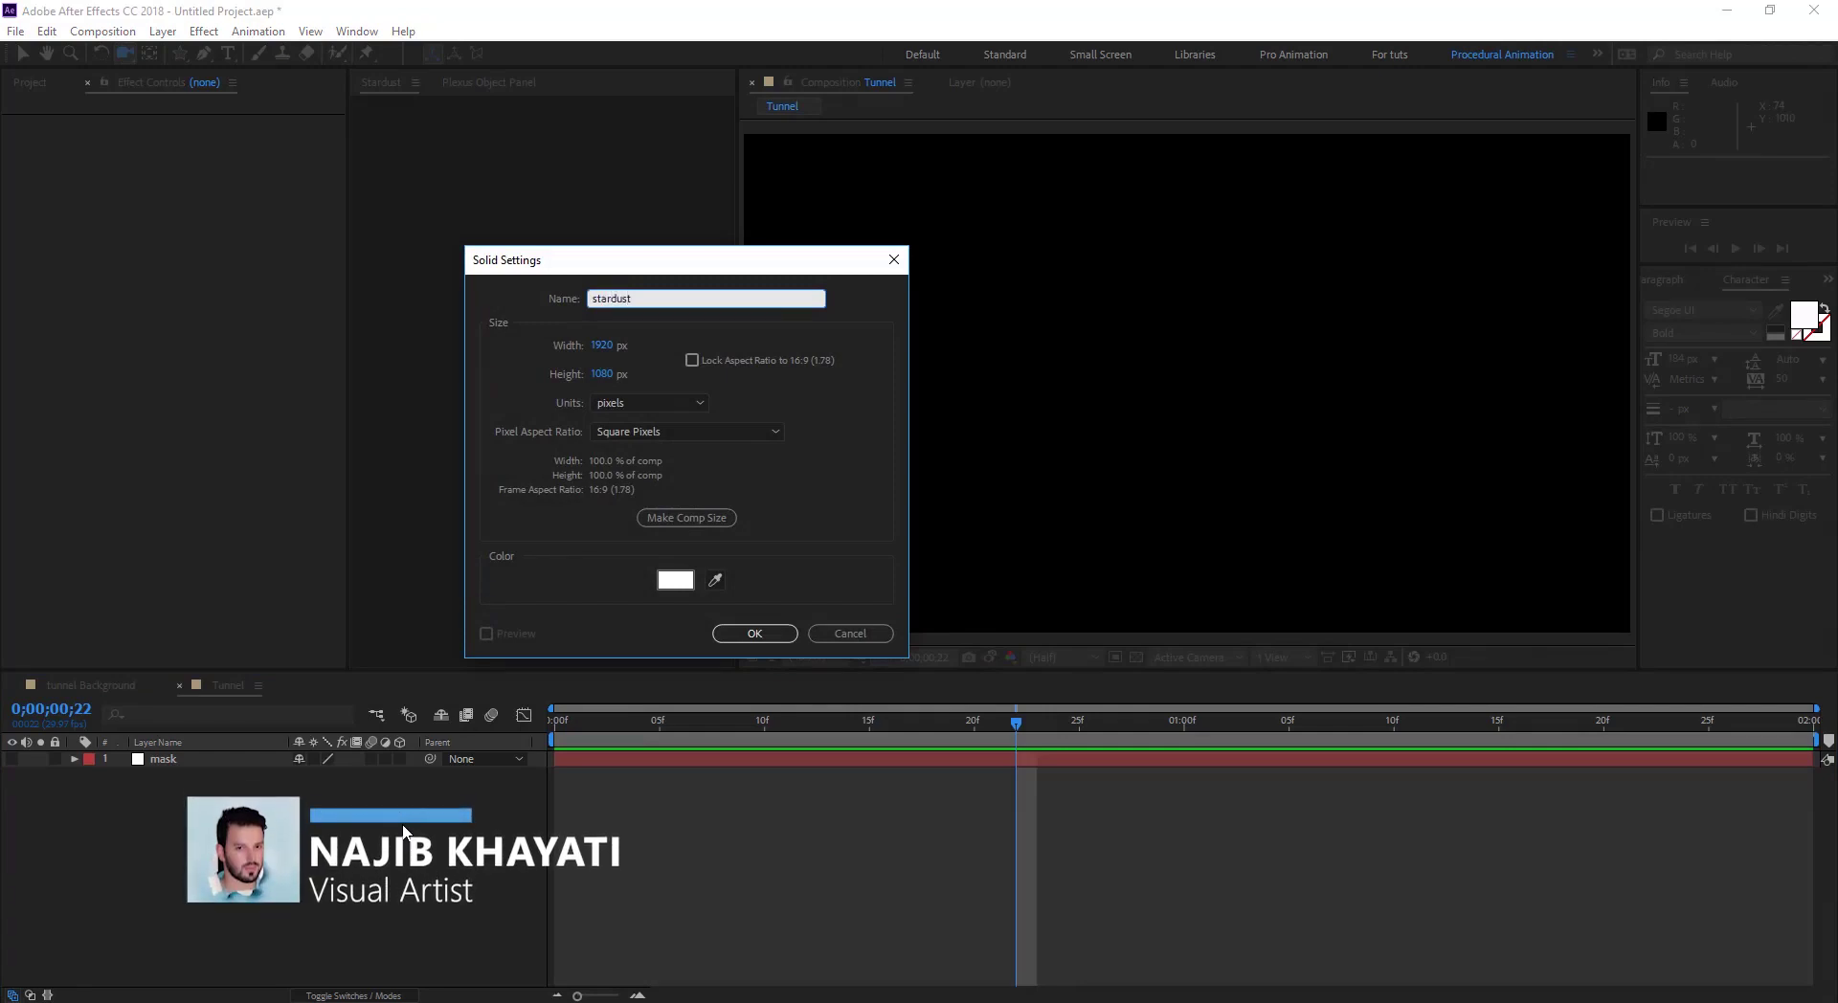
pyautogui.press('Return')
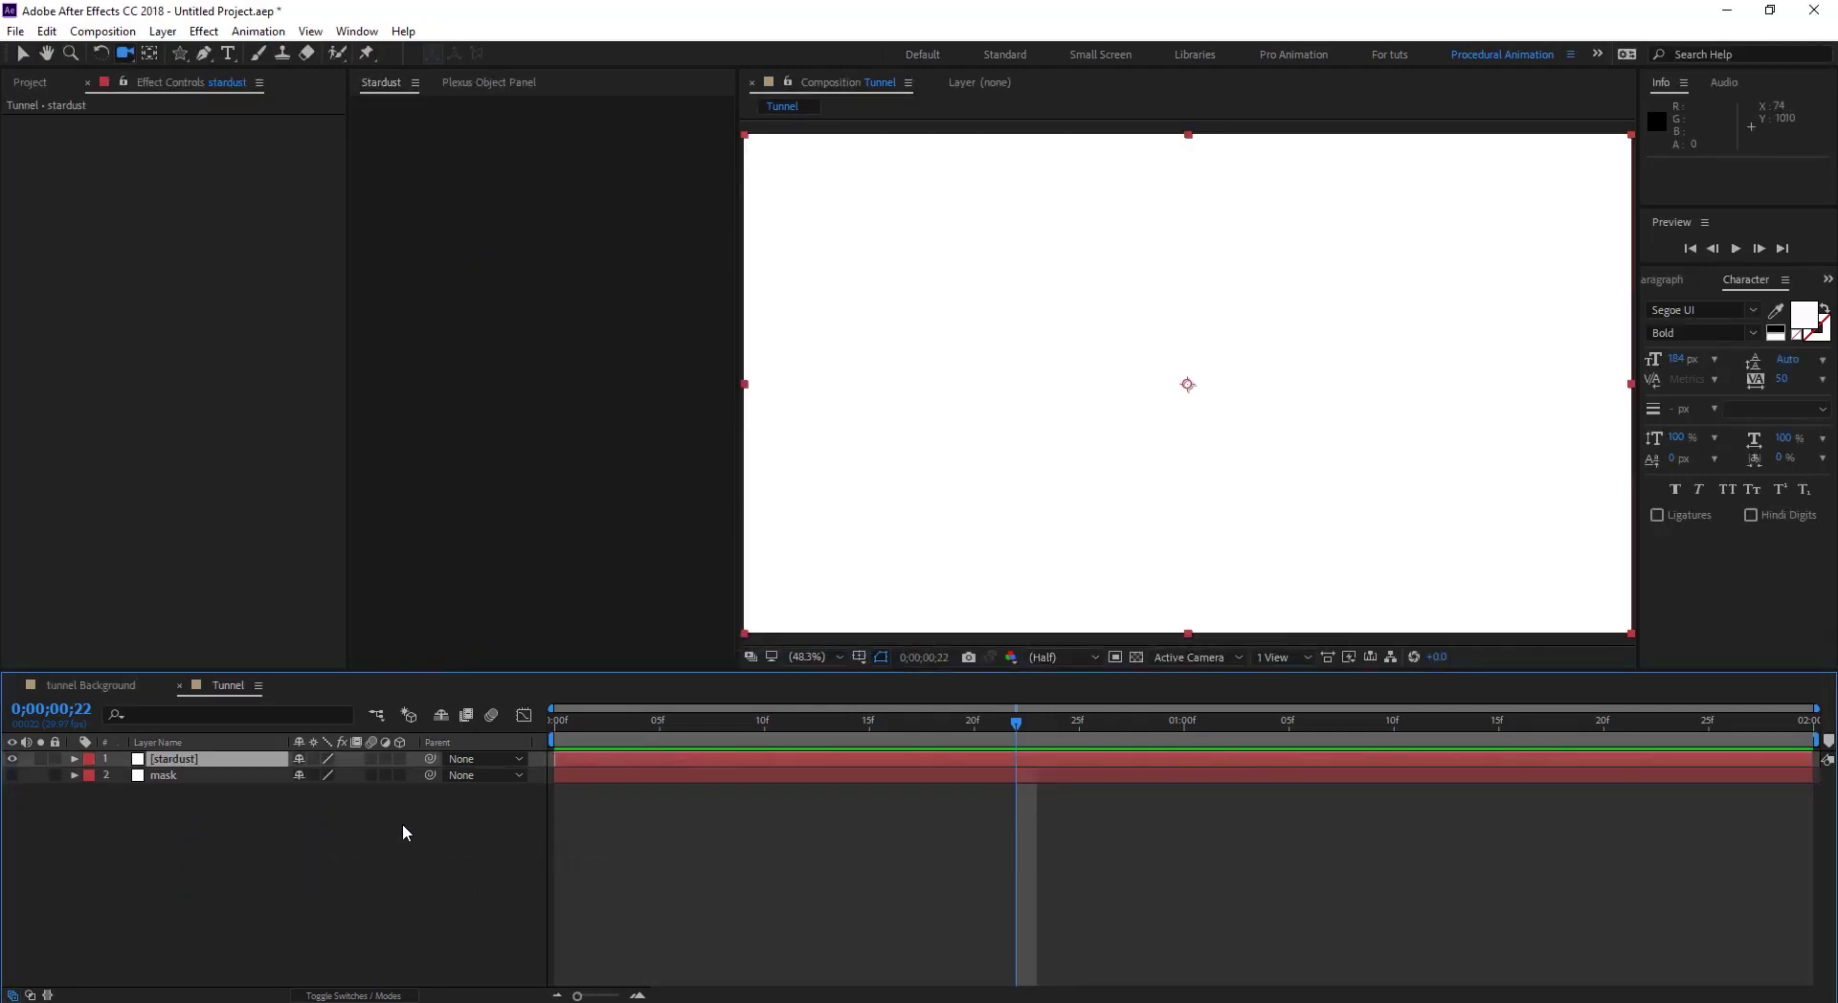
pyautogui.hotkey('ctrl', 'space')
pyautogui.write('stardu')
pyautogui.press('Return')
# Step: At frame 25, set the Stardust Emitter type to Text / Mask
pyautogui.moveTo(892, 725); pyautogui.dragTo(1081, 733)
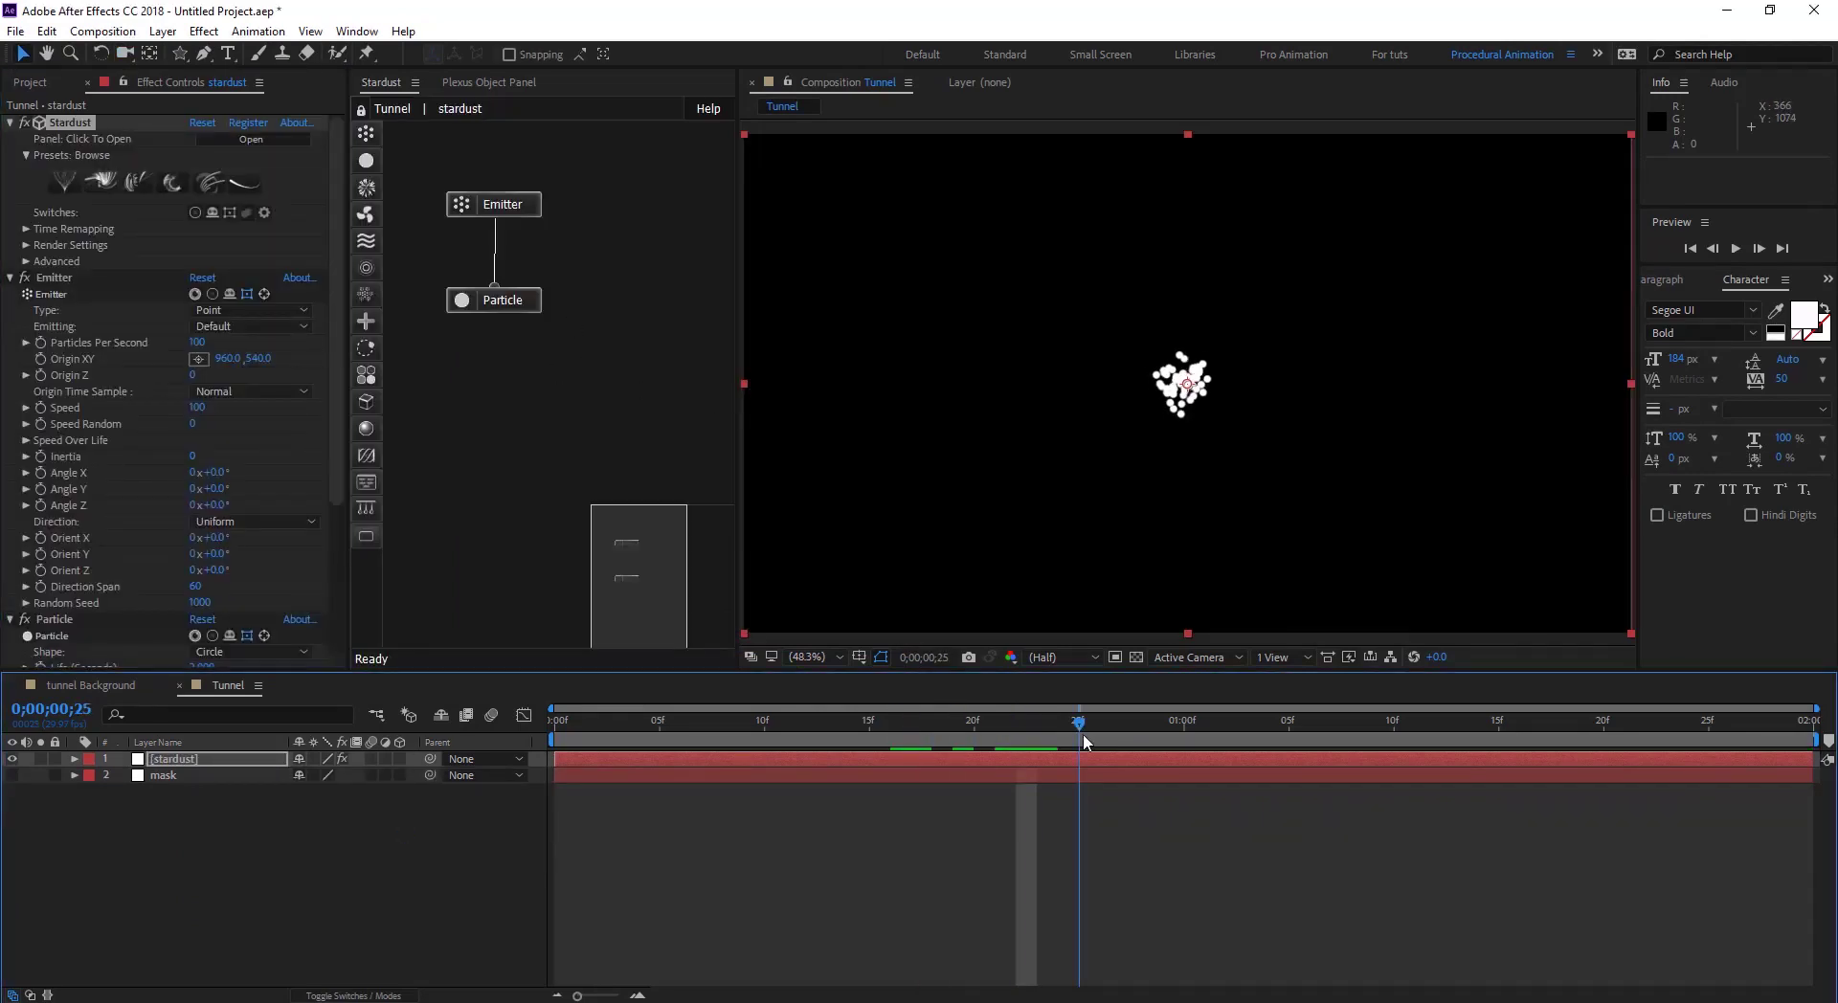
pyautogui.click(529, 212)
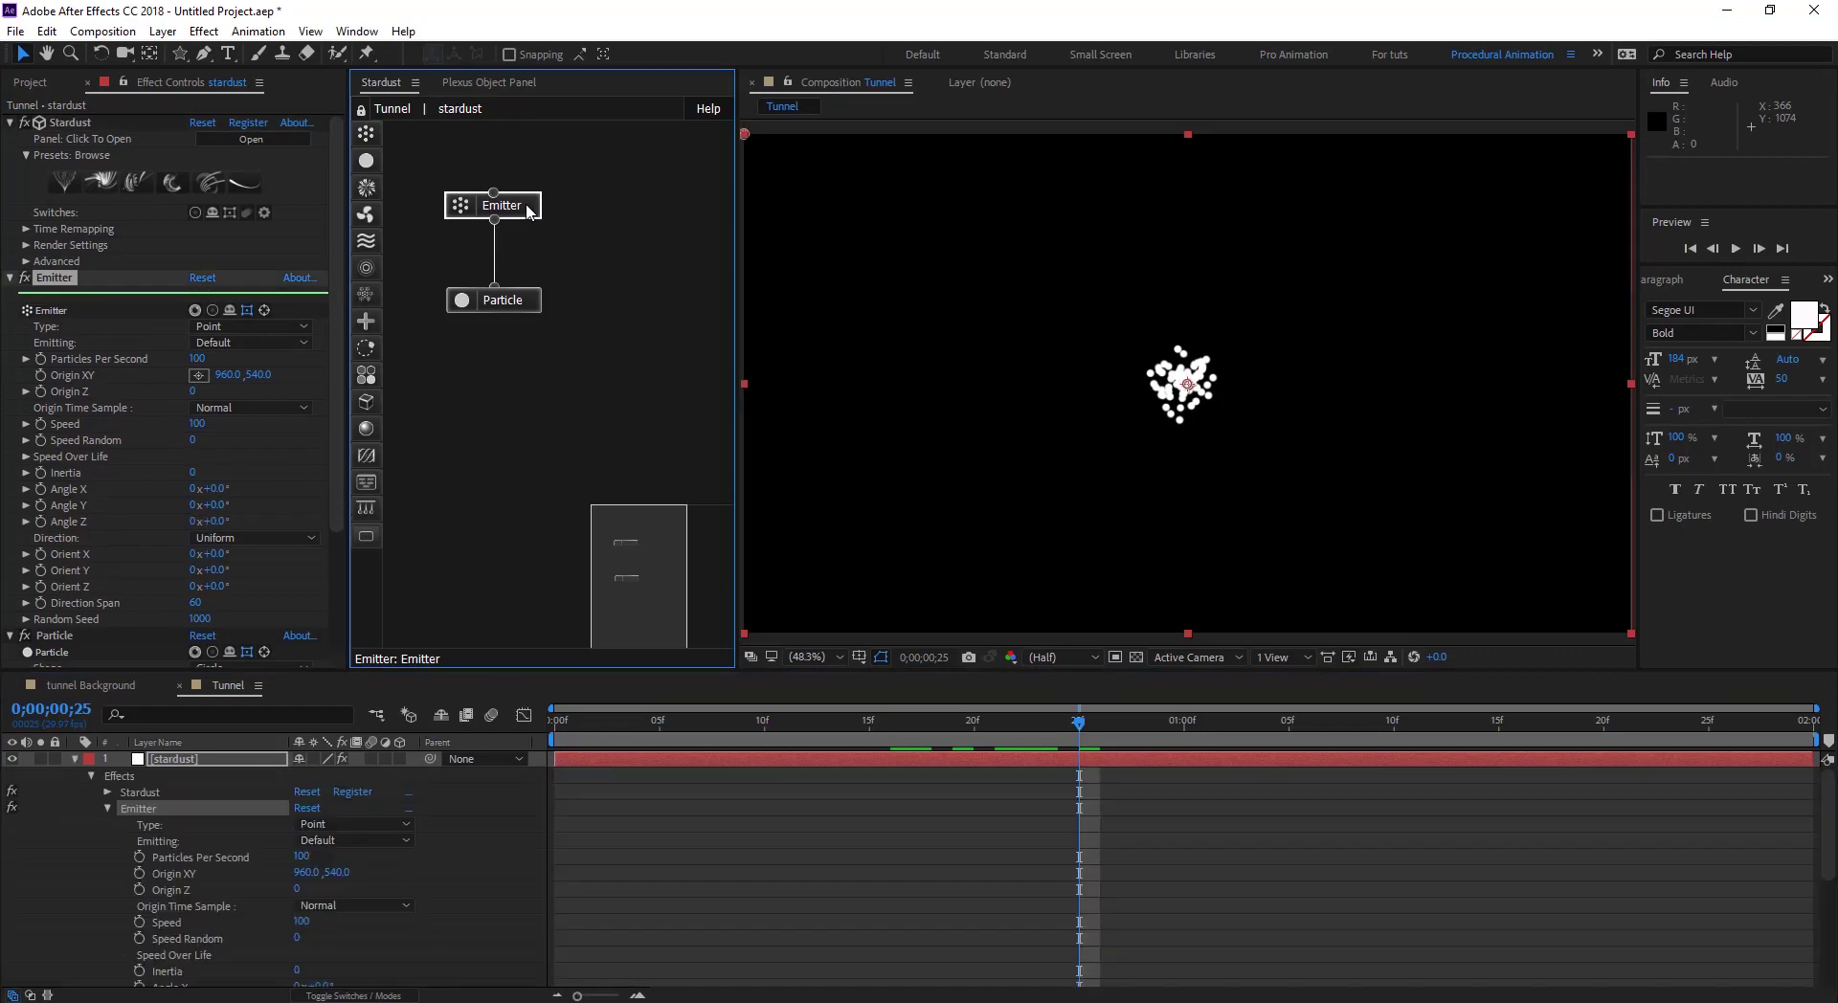
pyautogui.click(266, 323)
pyautogui.click(251, 430)
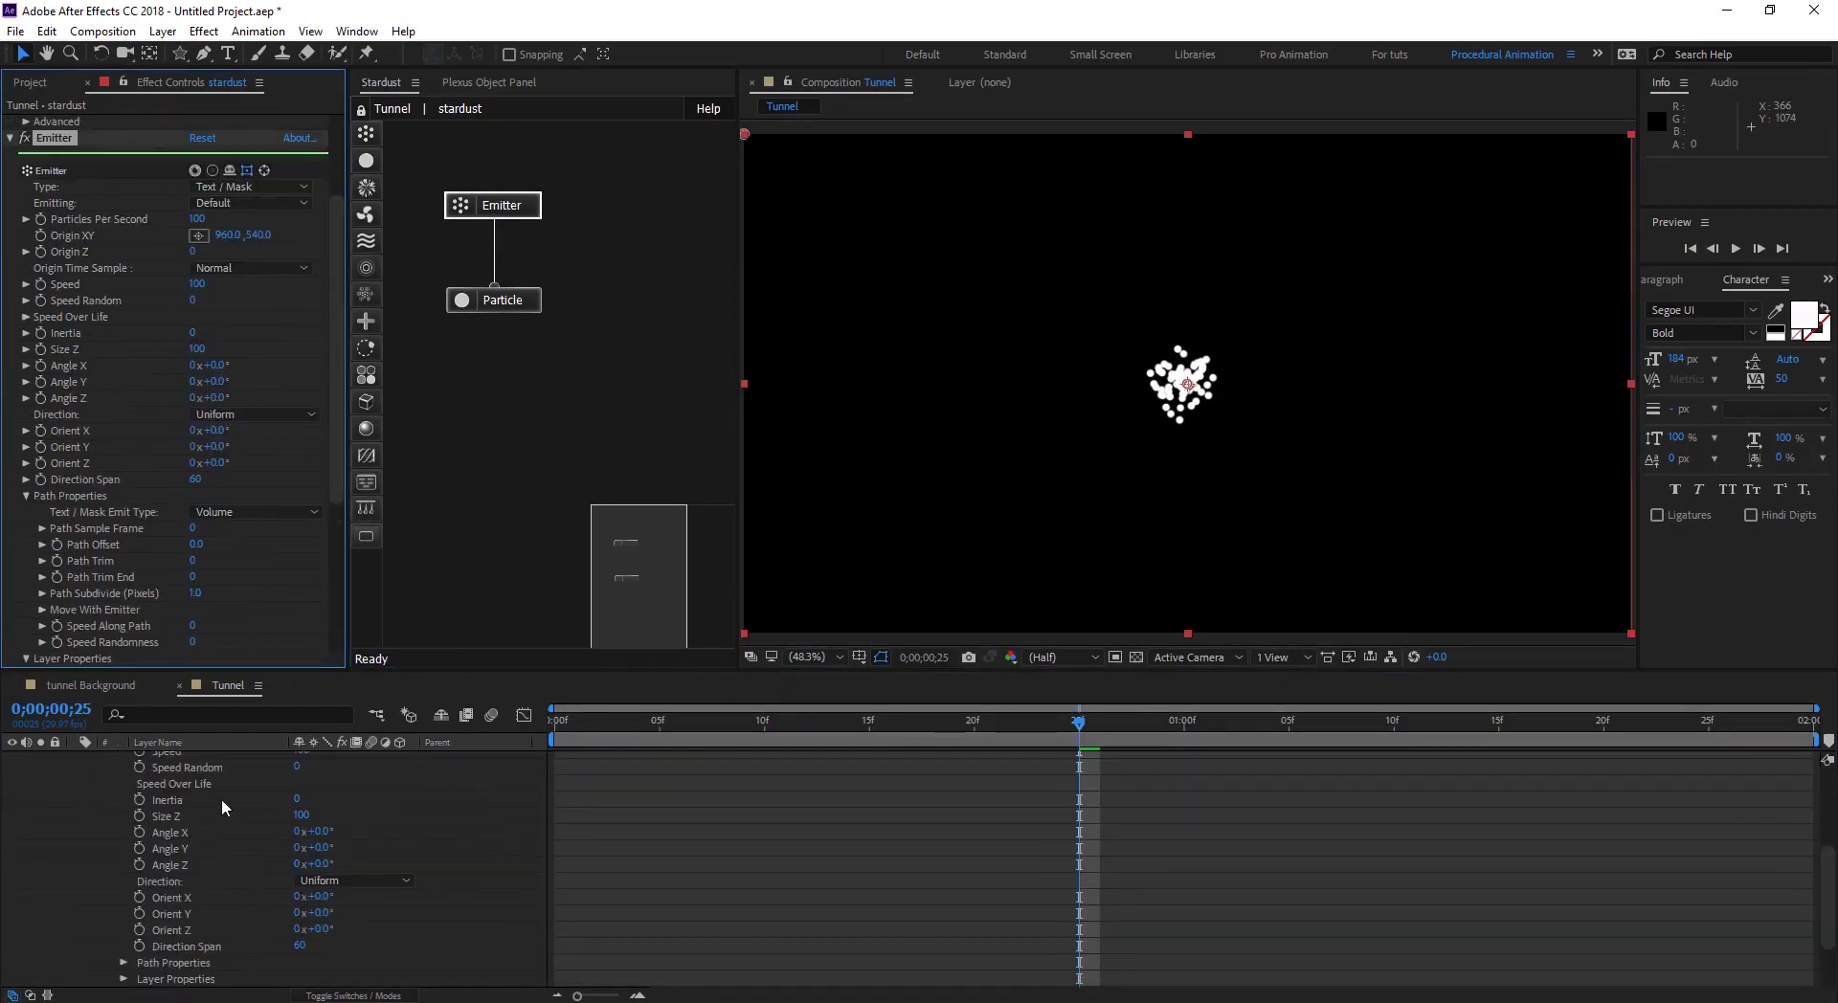
# Step: Inspect the mask layer's triangle mask path, then reselect the stardust layer
pyautogui.click(74, 758)
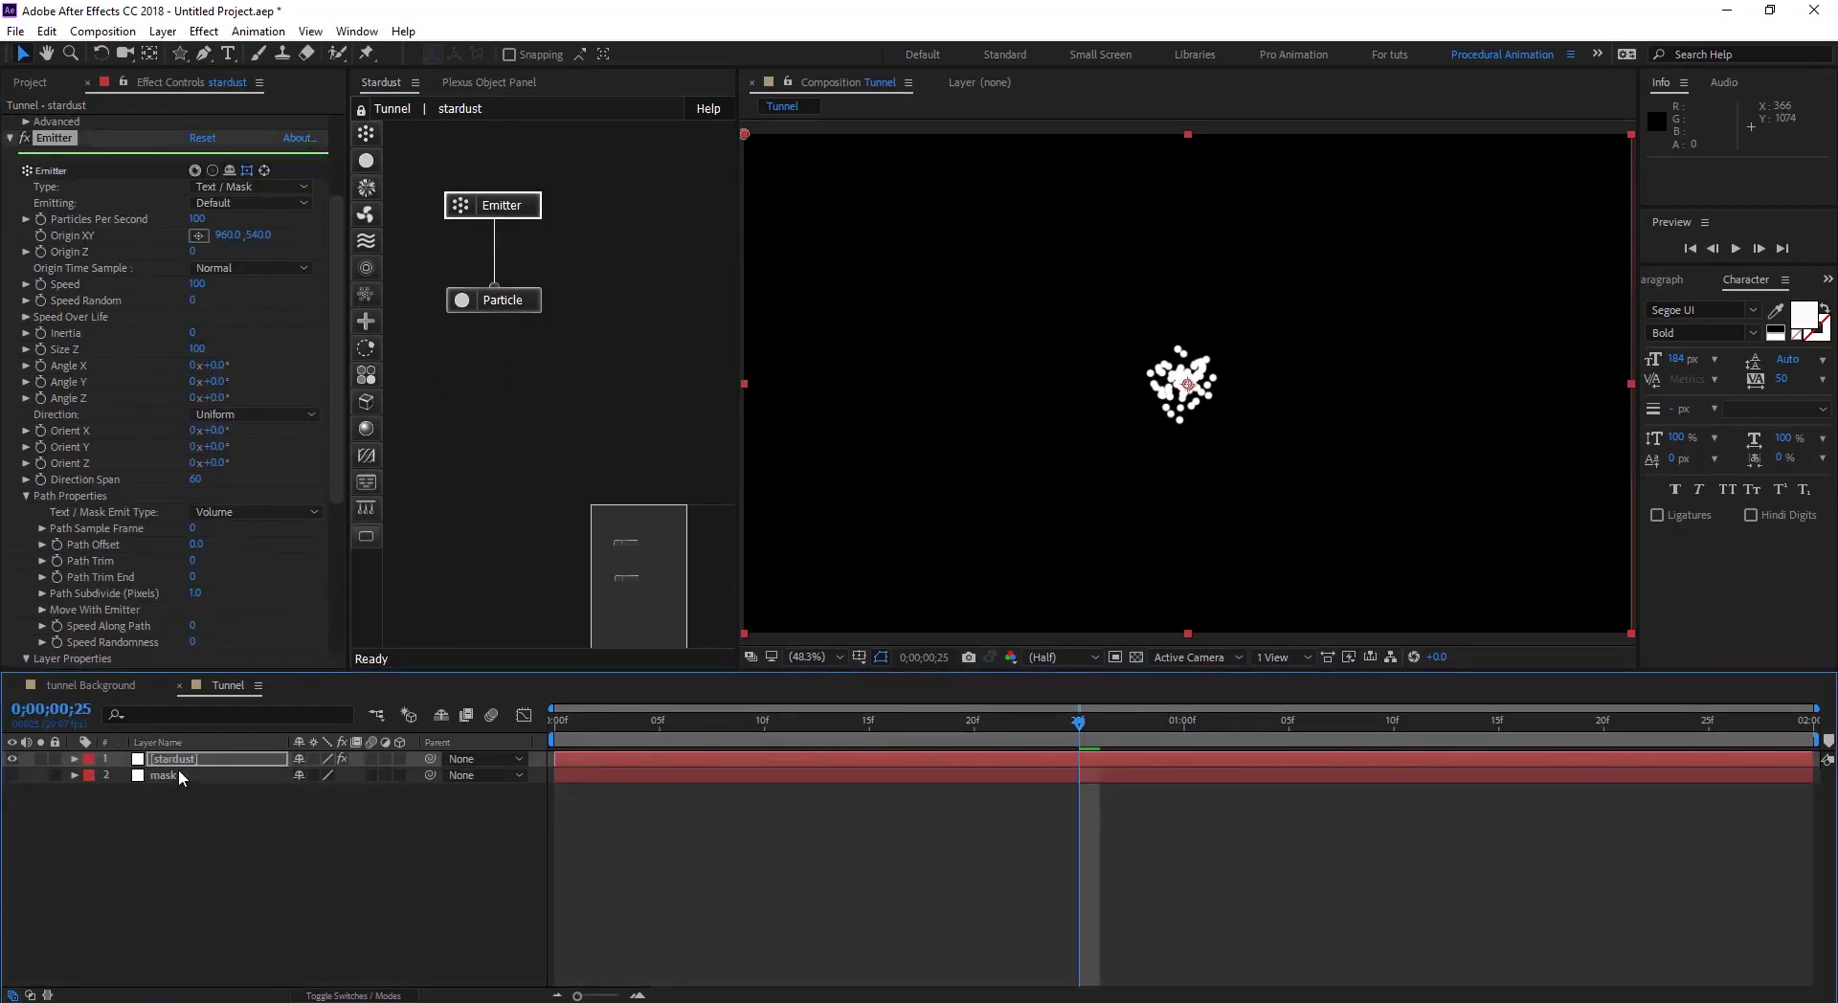
pyautogui.click(178, 778)
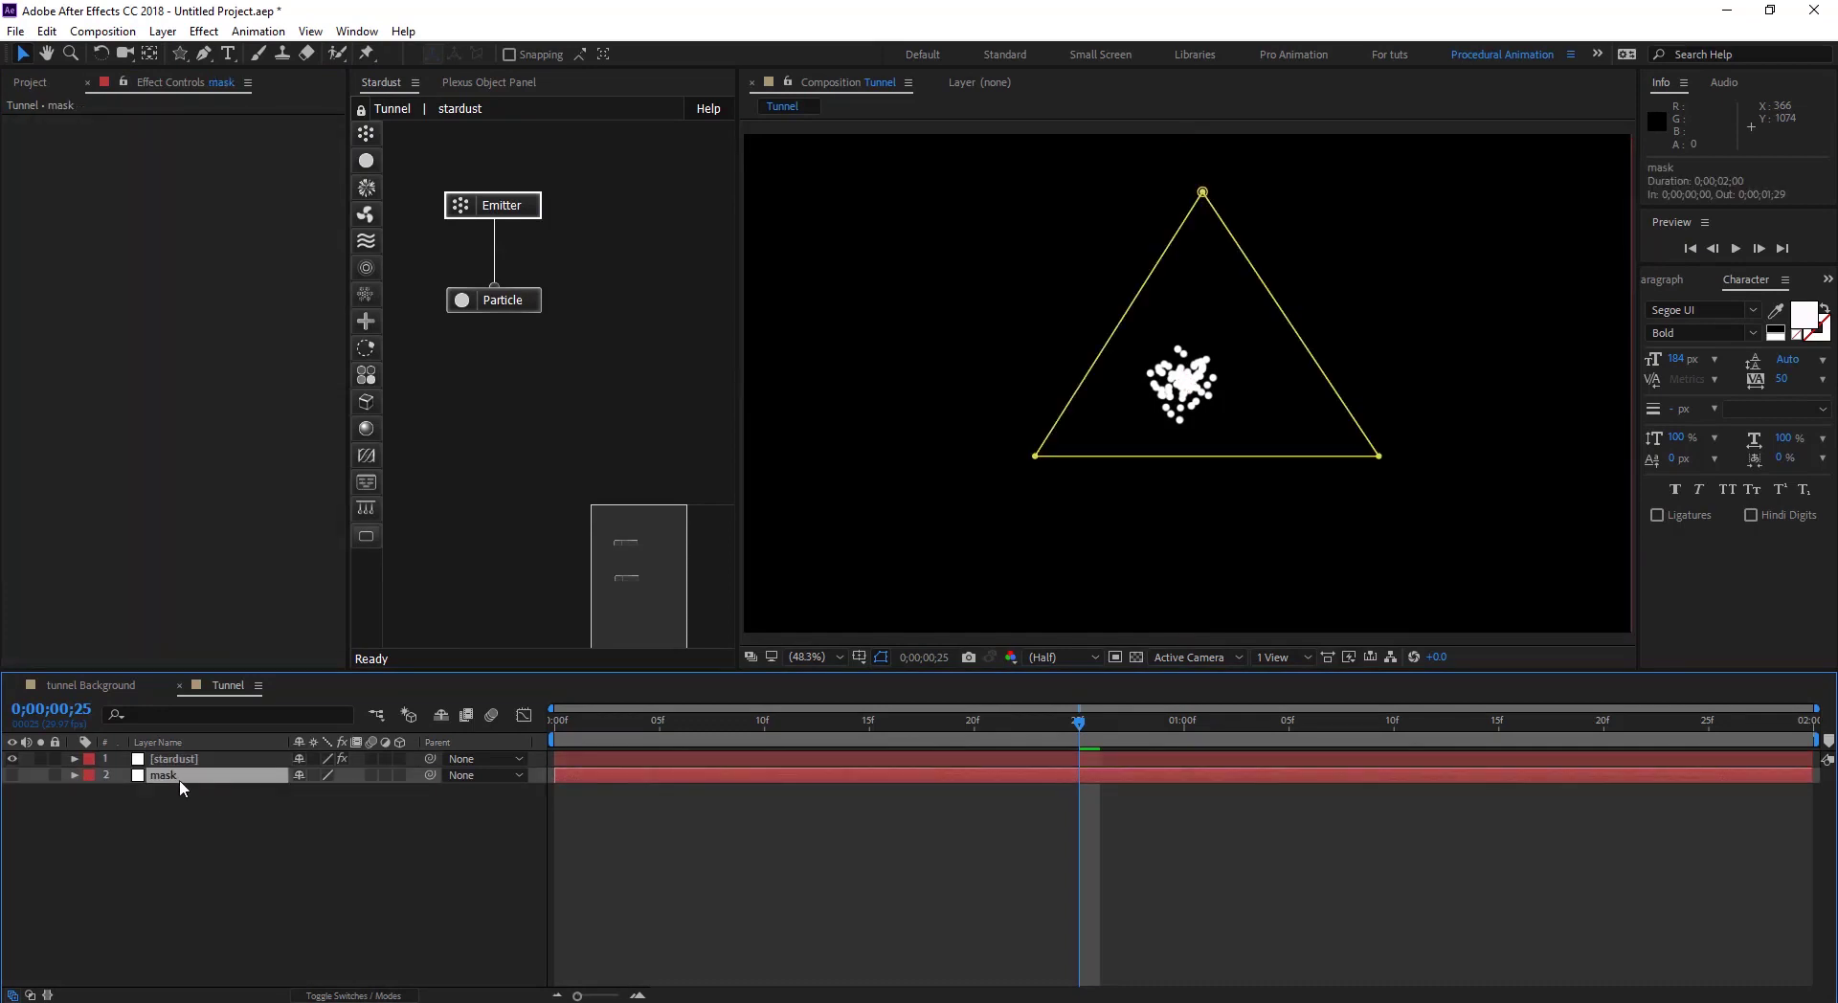
pyautogui.press('m')
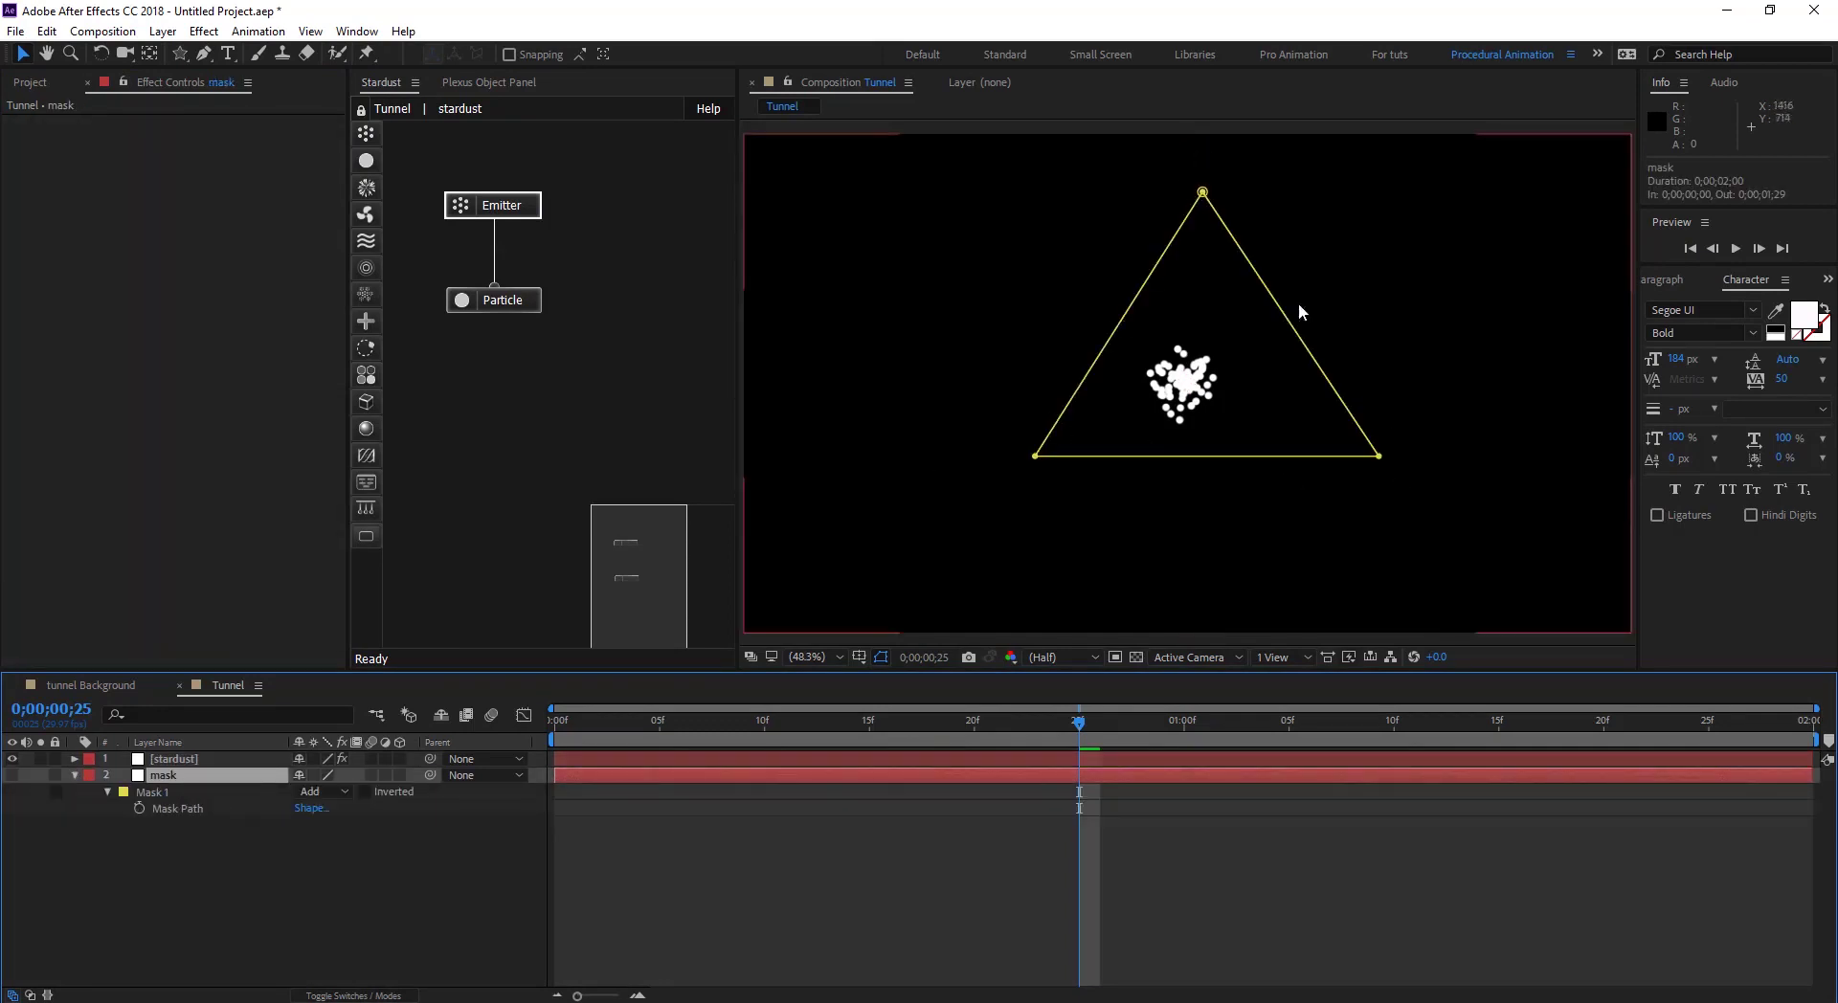
pyautogui.click(174, 760)
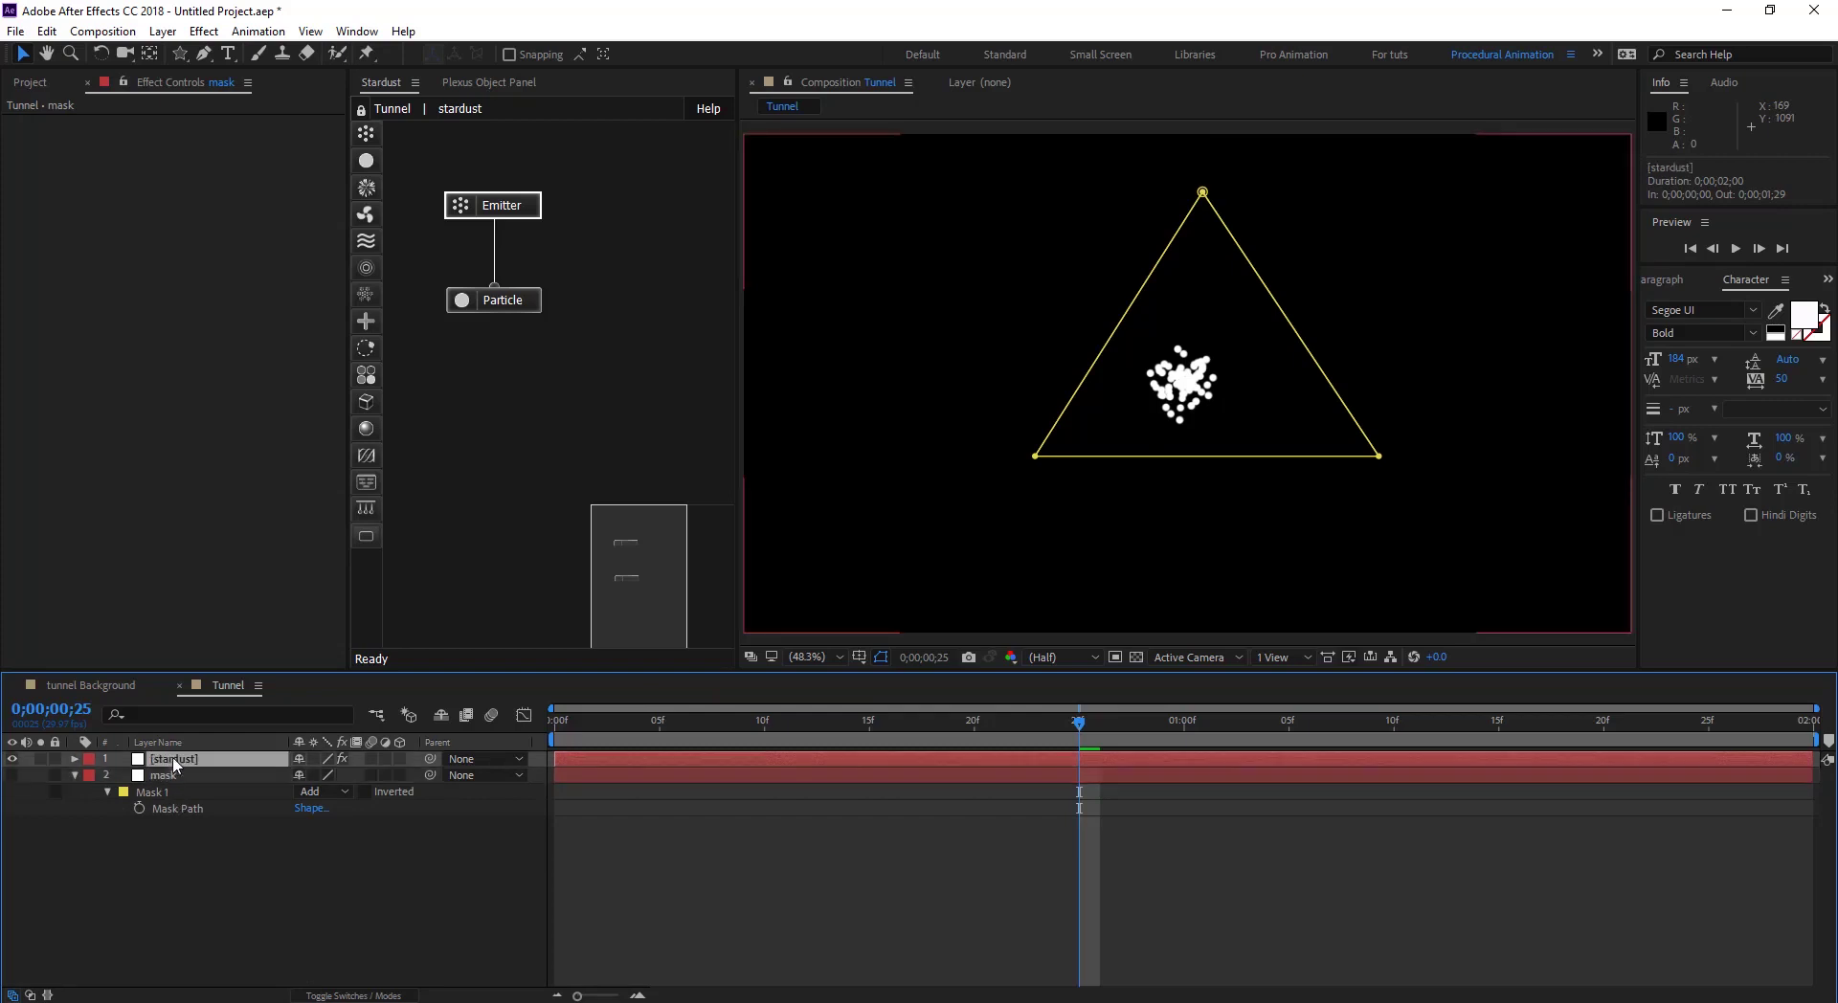
pyautogui.click(76, 774)
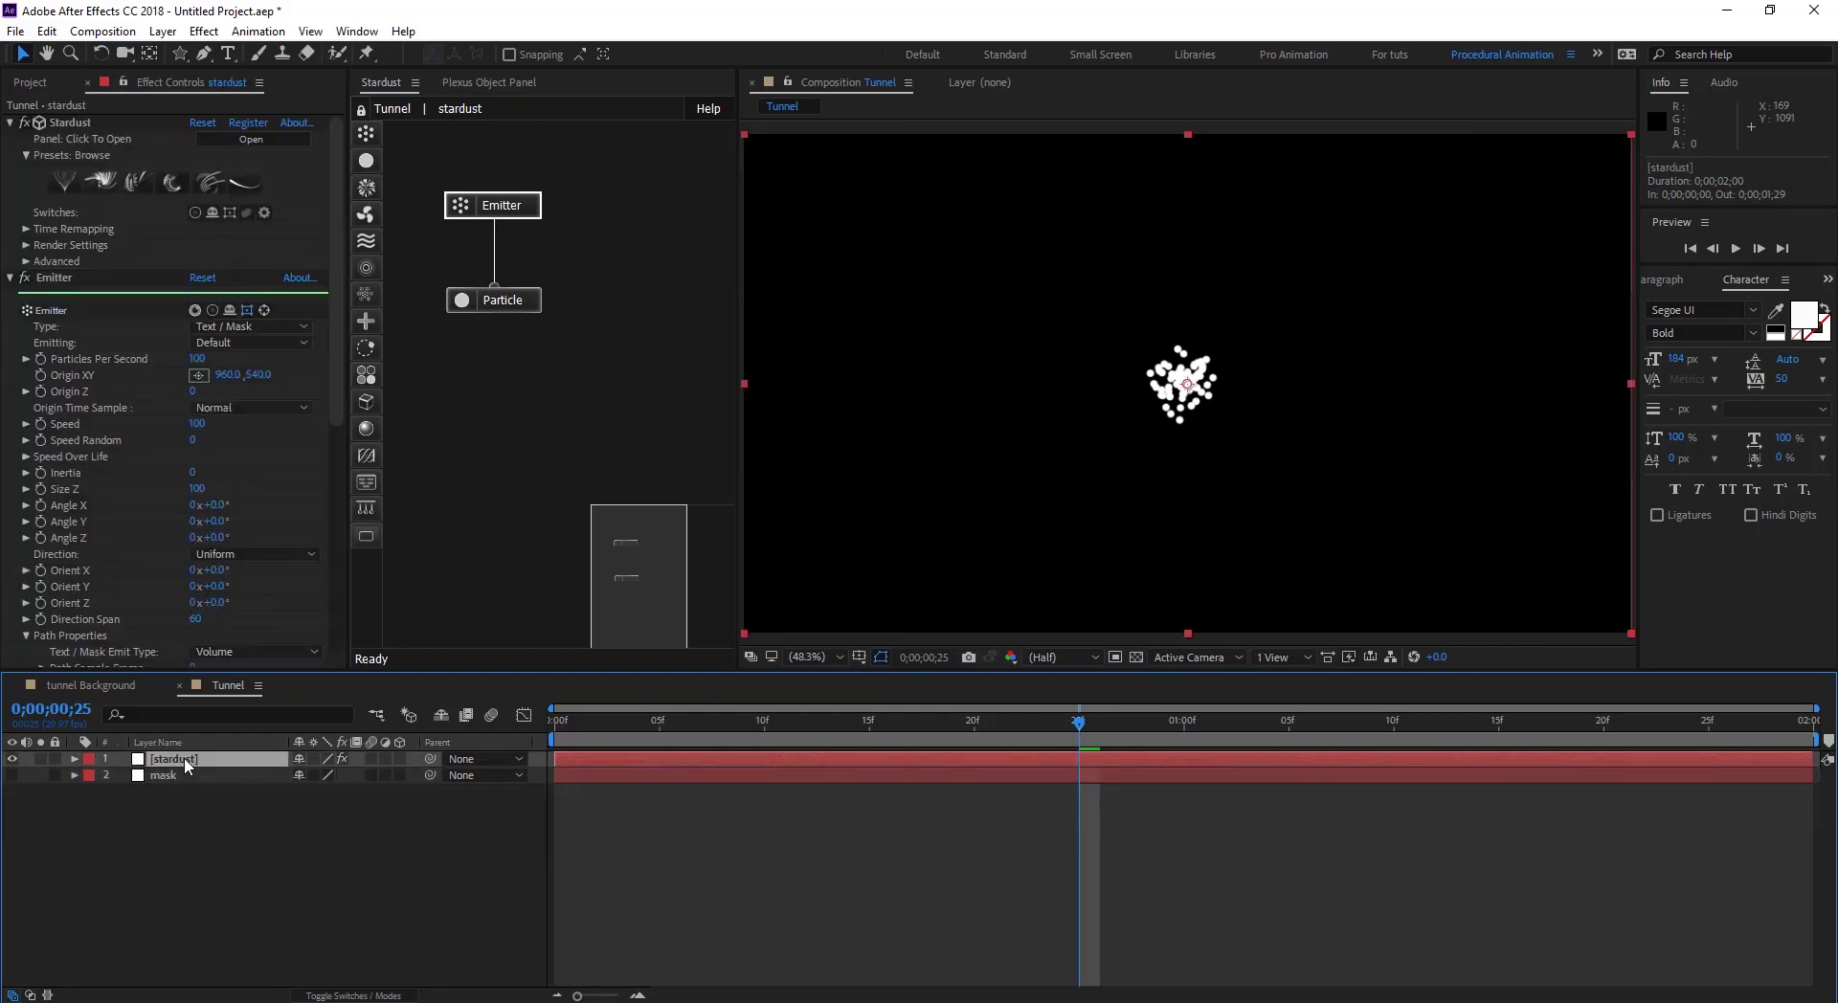
pyautogui.scroll(-2, 118, 362)
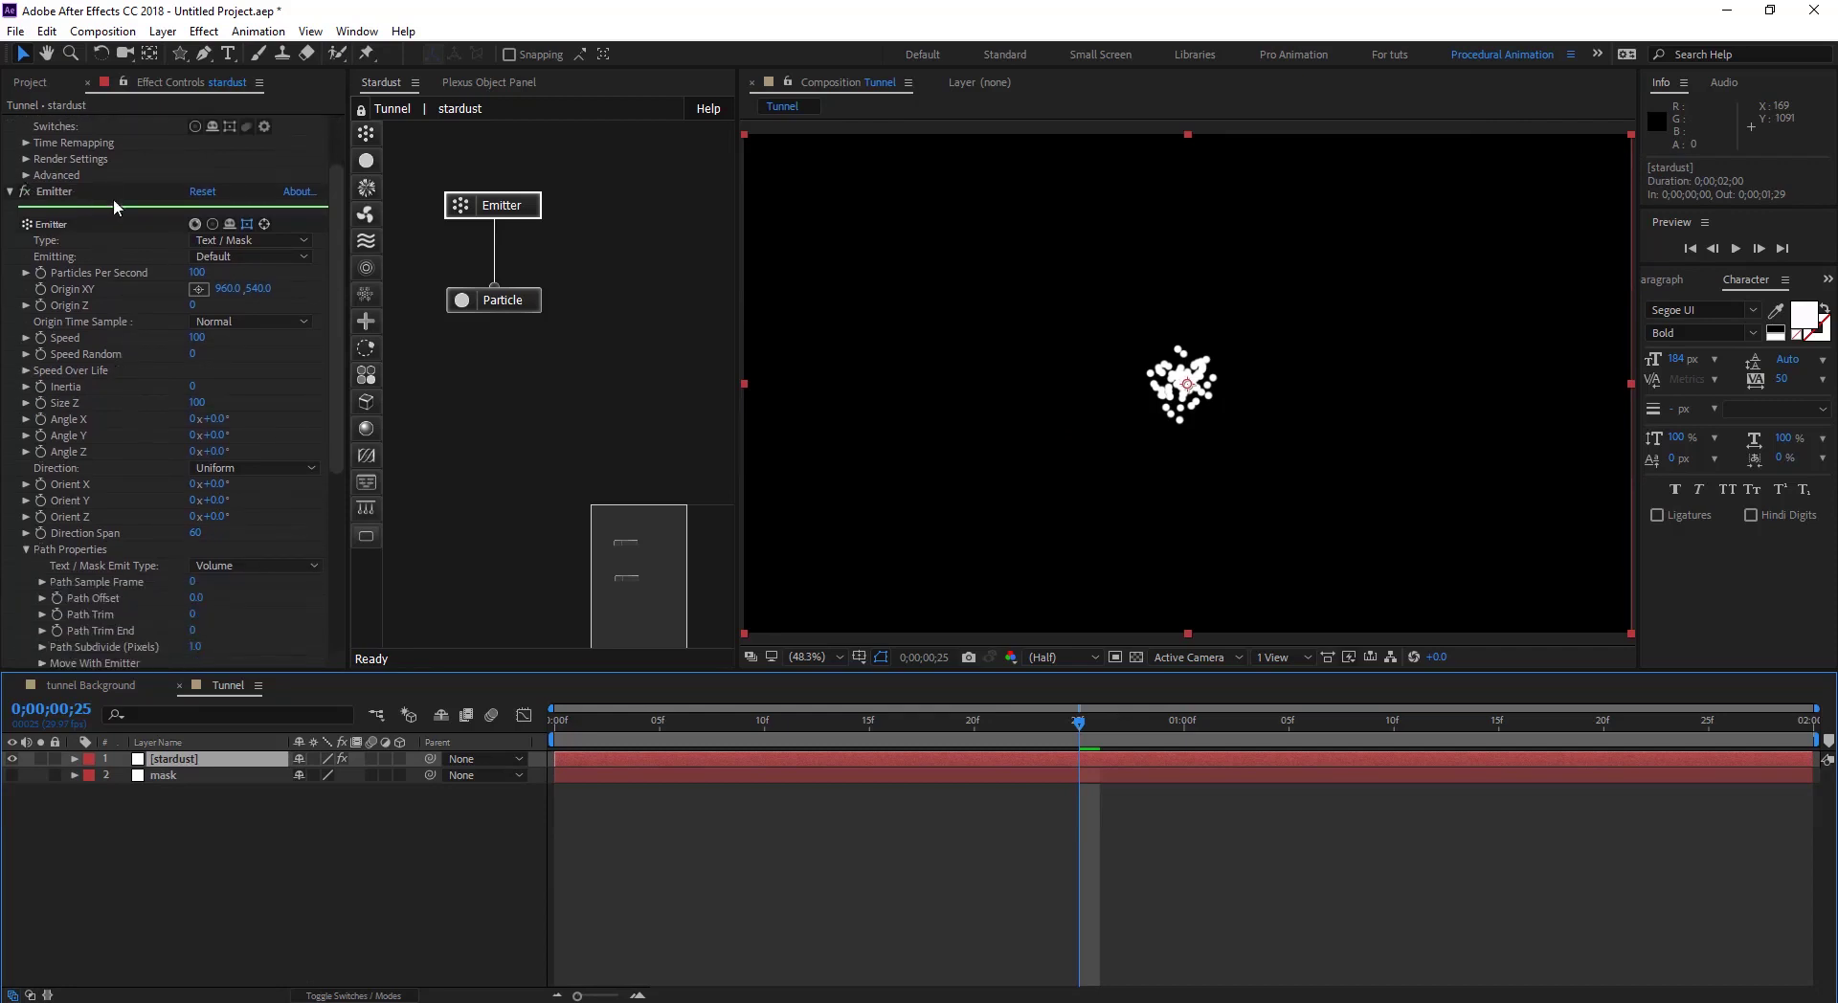
pyautogui.scroll(-1, 57, 439)
pyautogui.scroll(-1, 95, 583)
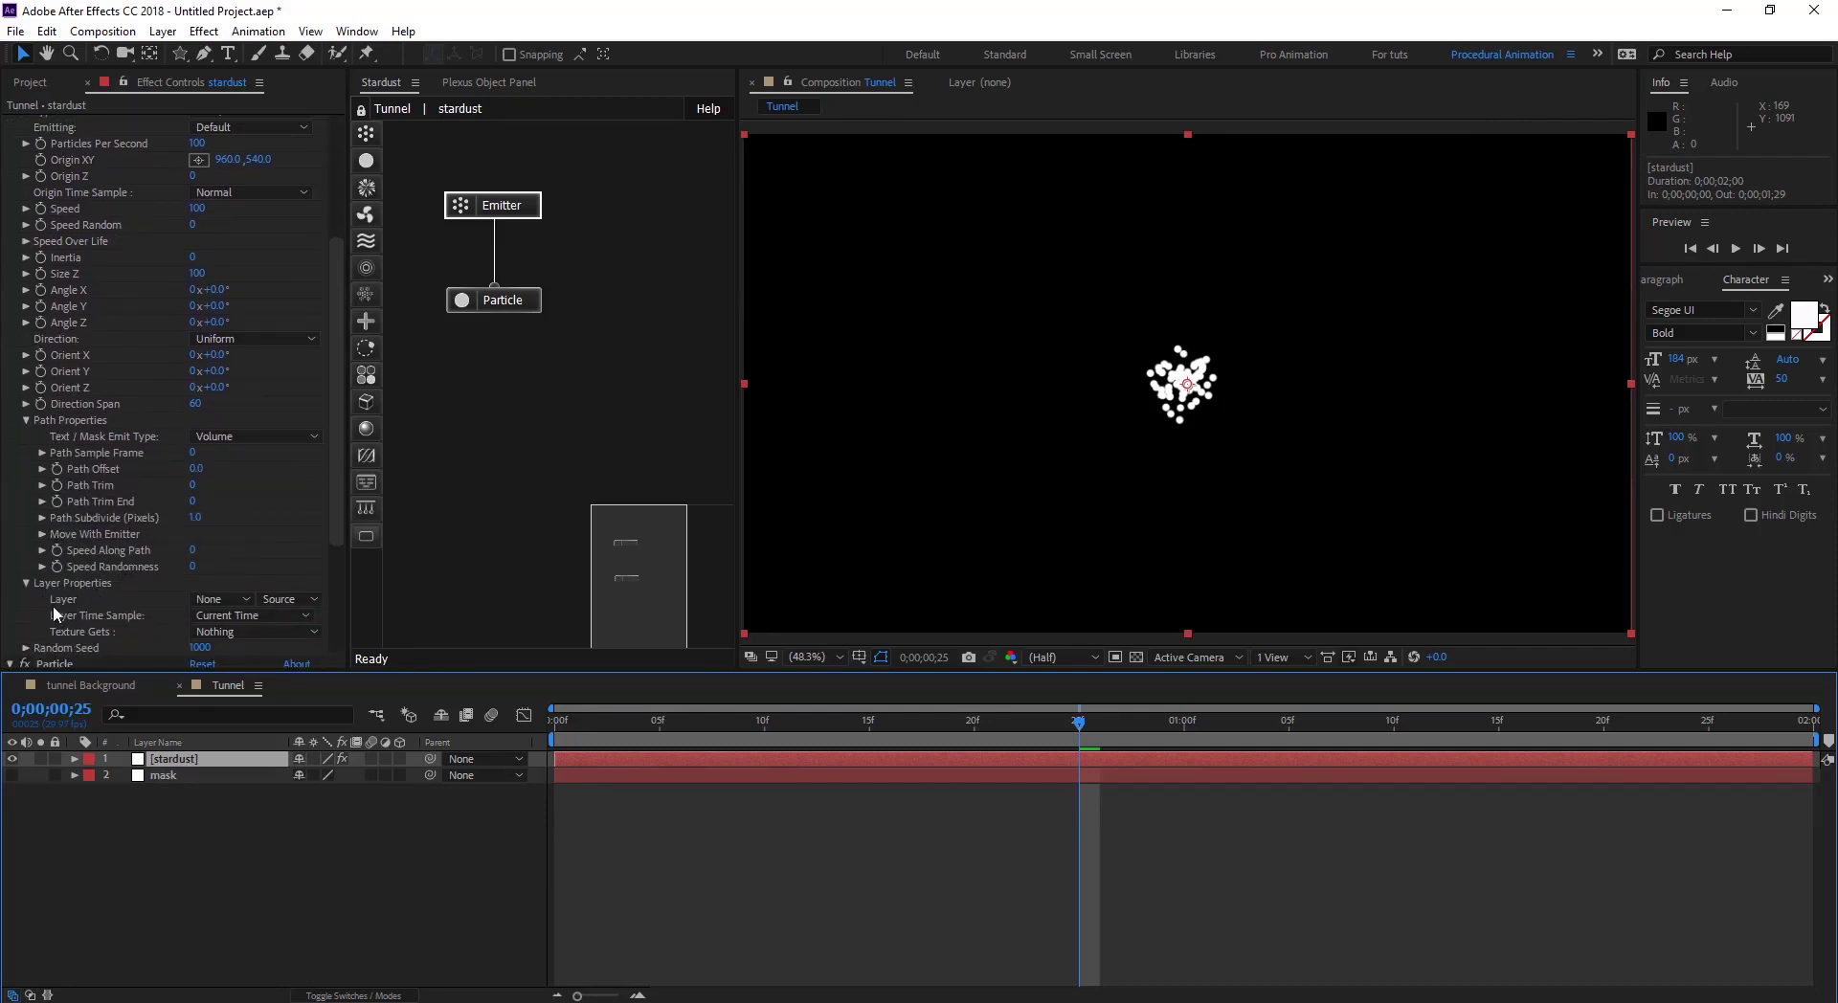
# Step: Use the mask layer as the emission source with Edge Weighted mask emission
pyautogui.click(233, 598)
pyautogui.click(241, 674)
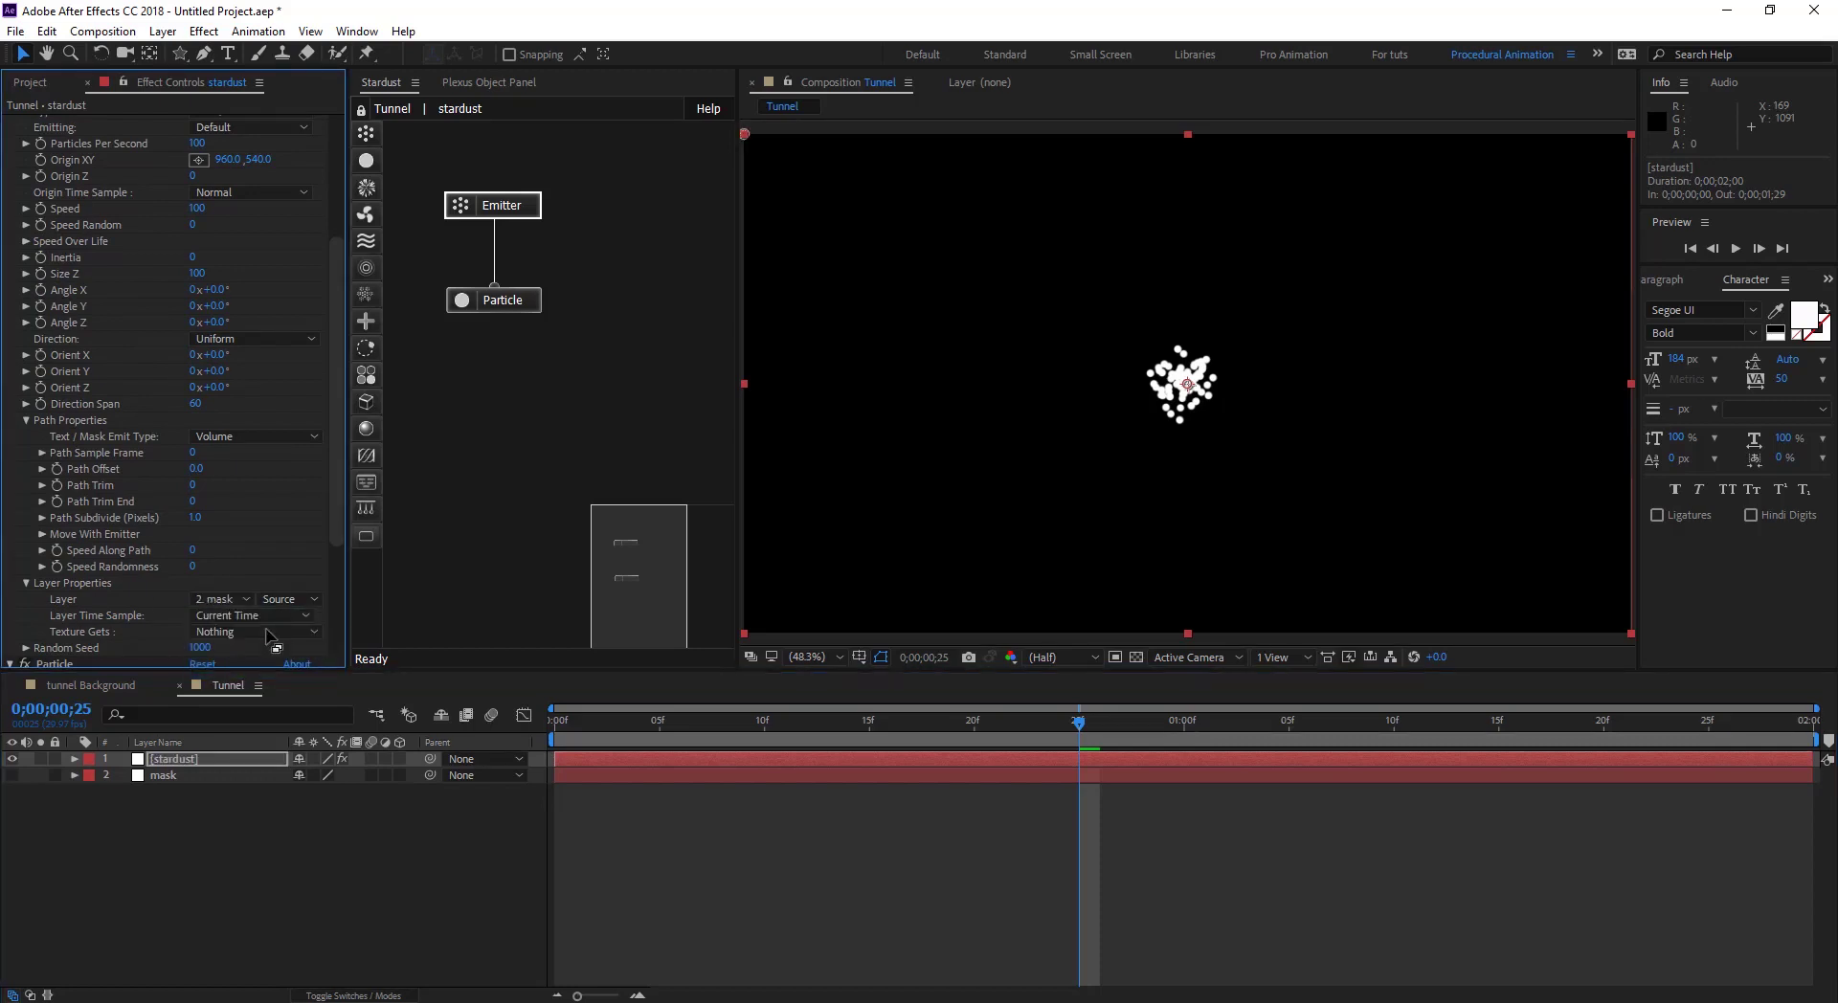
pyautogui.moveTo(1082, 727); pyautogui.dragTo(997, 768)
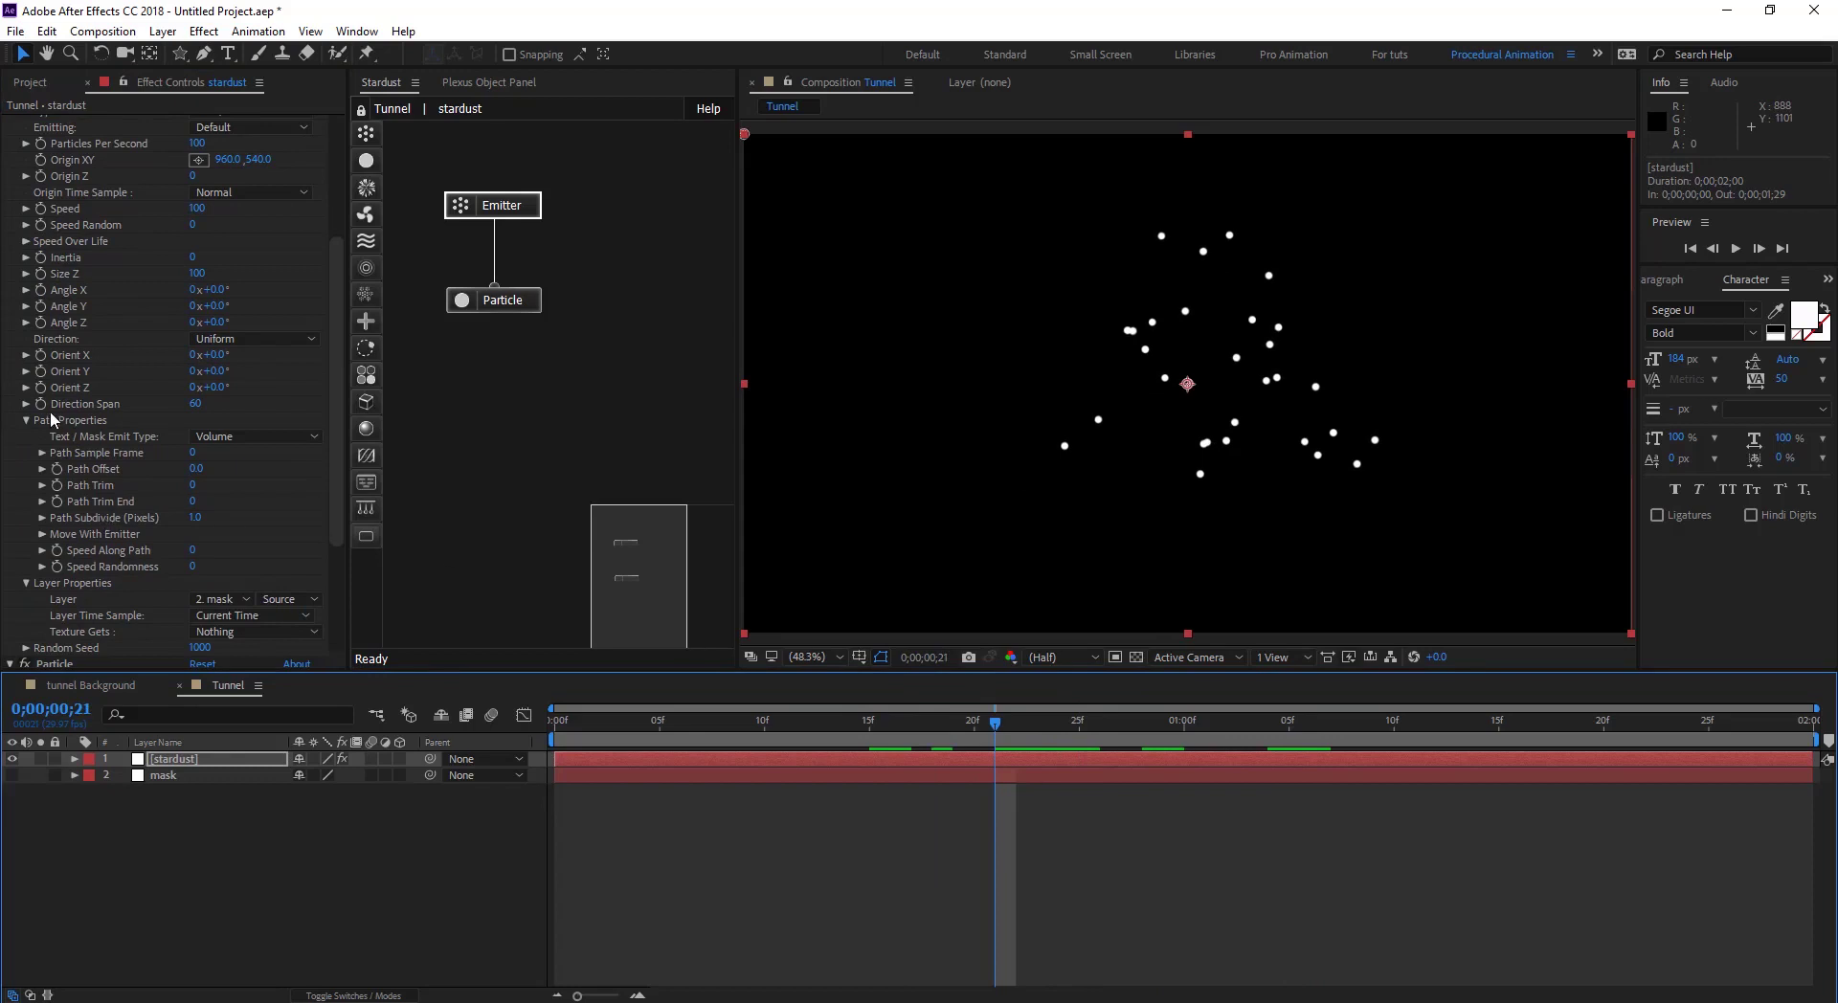
pyautogui.click(243, 435)
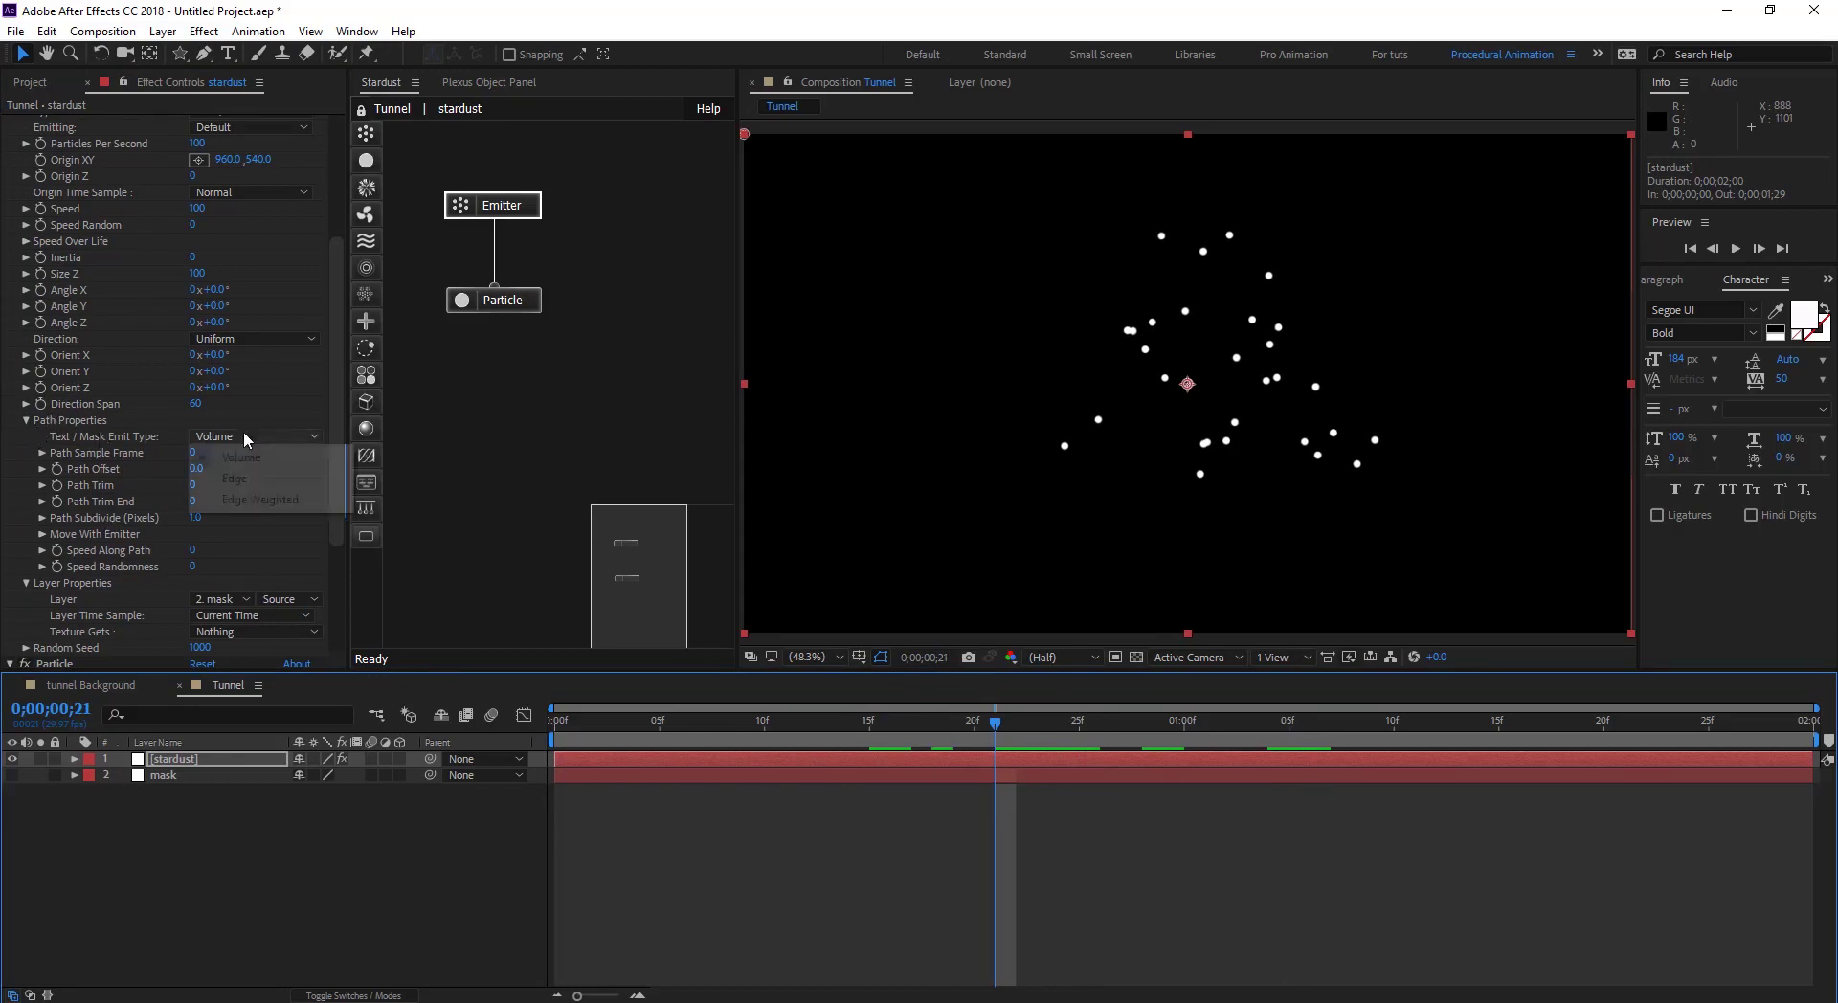
pyautogui.click(273, 500)
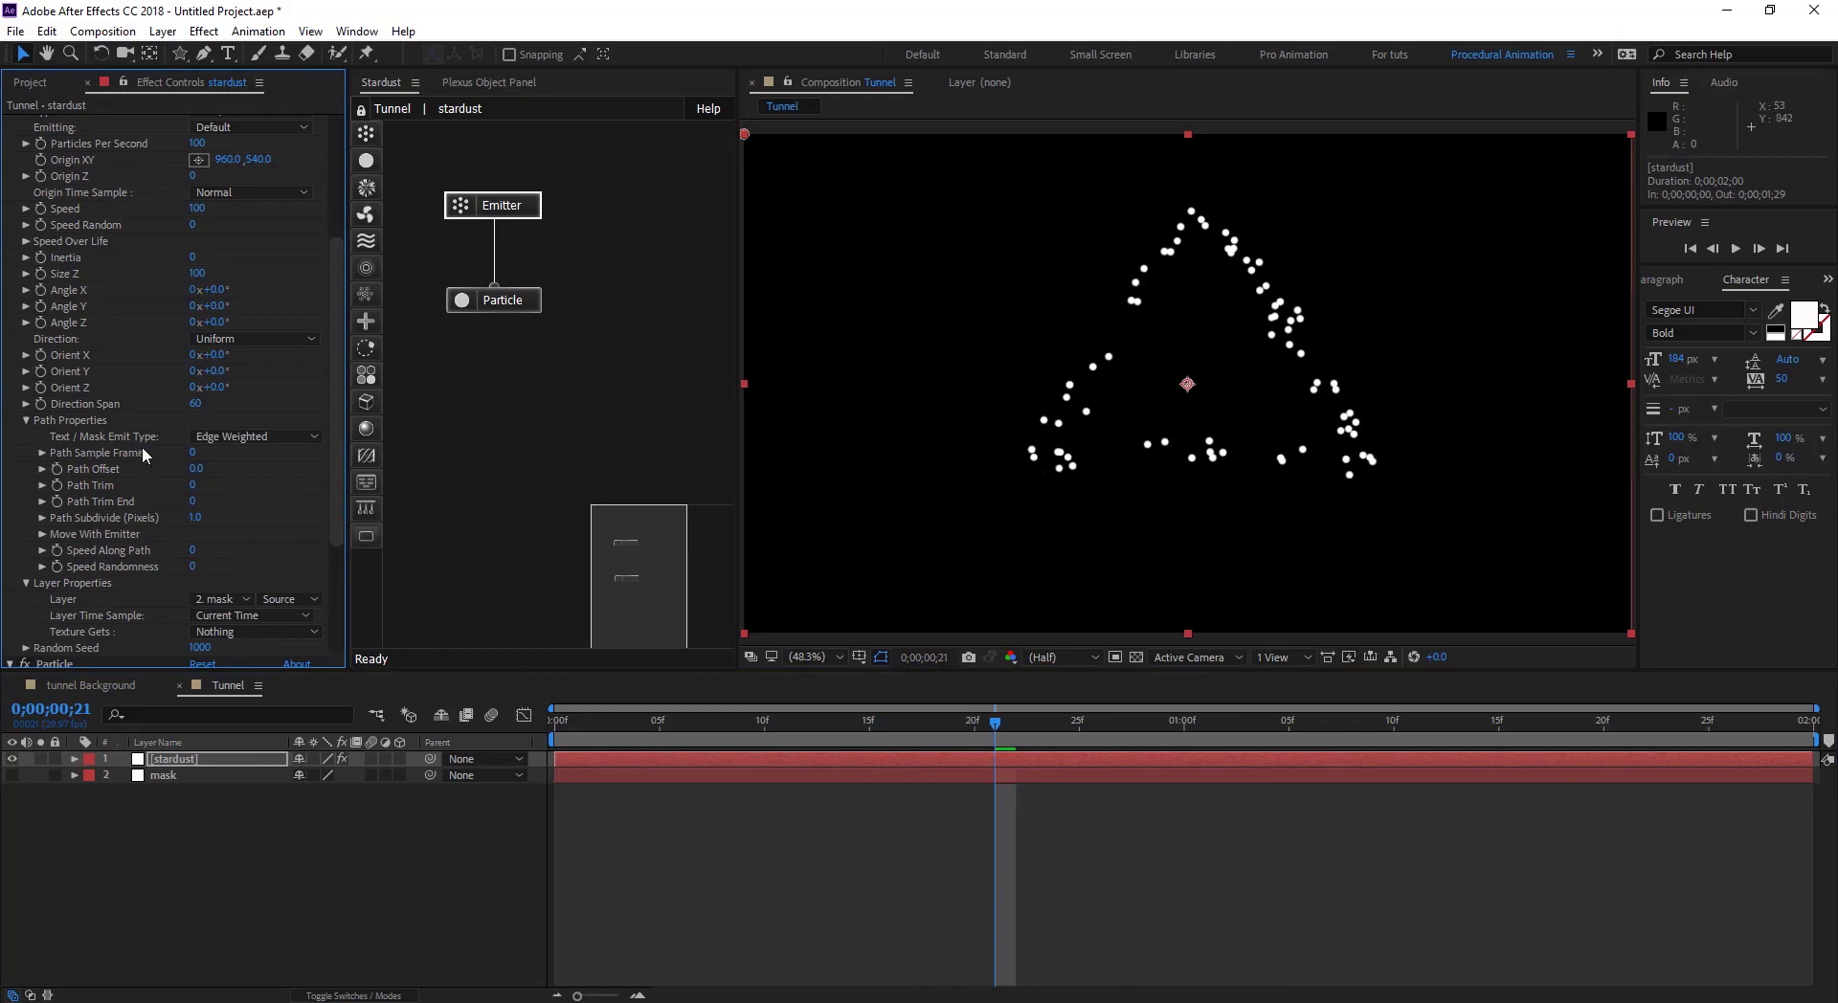
# Step: Set the emitter Speed to 0 and preview the particles
pyautogui.scroll(3, 109, 417)
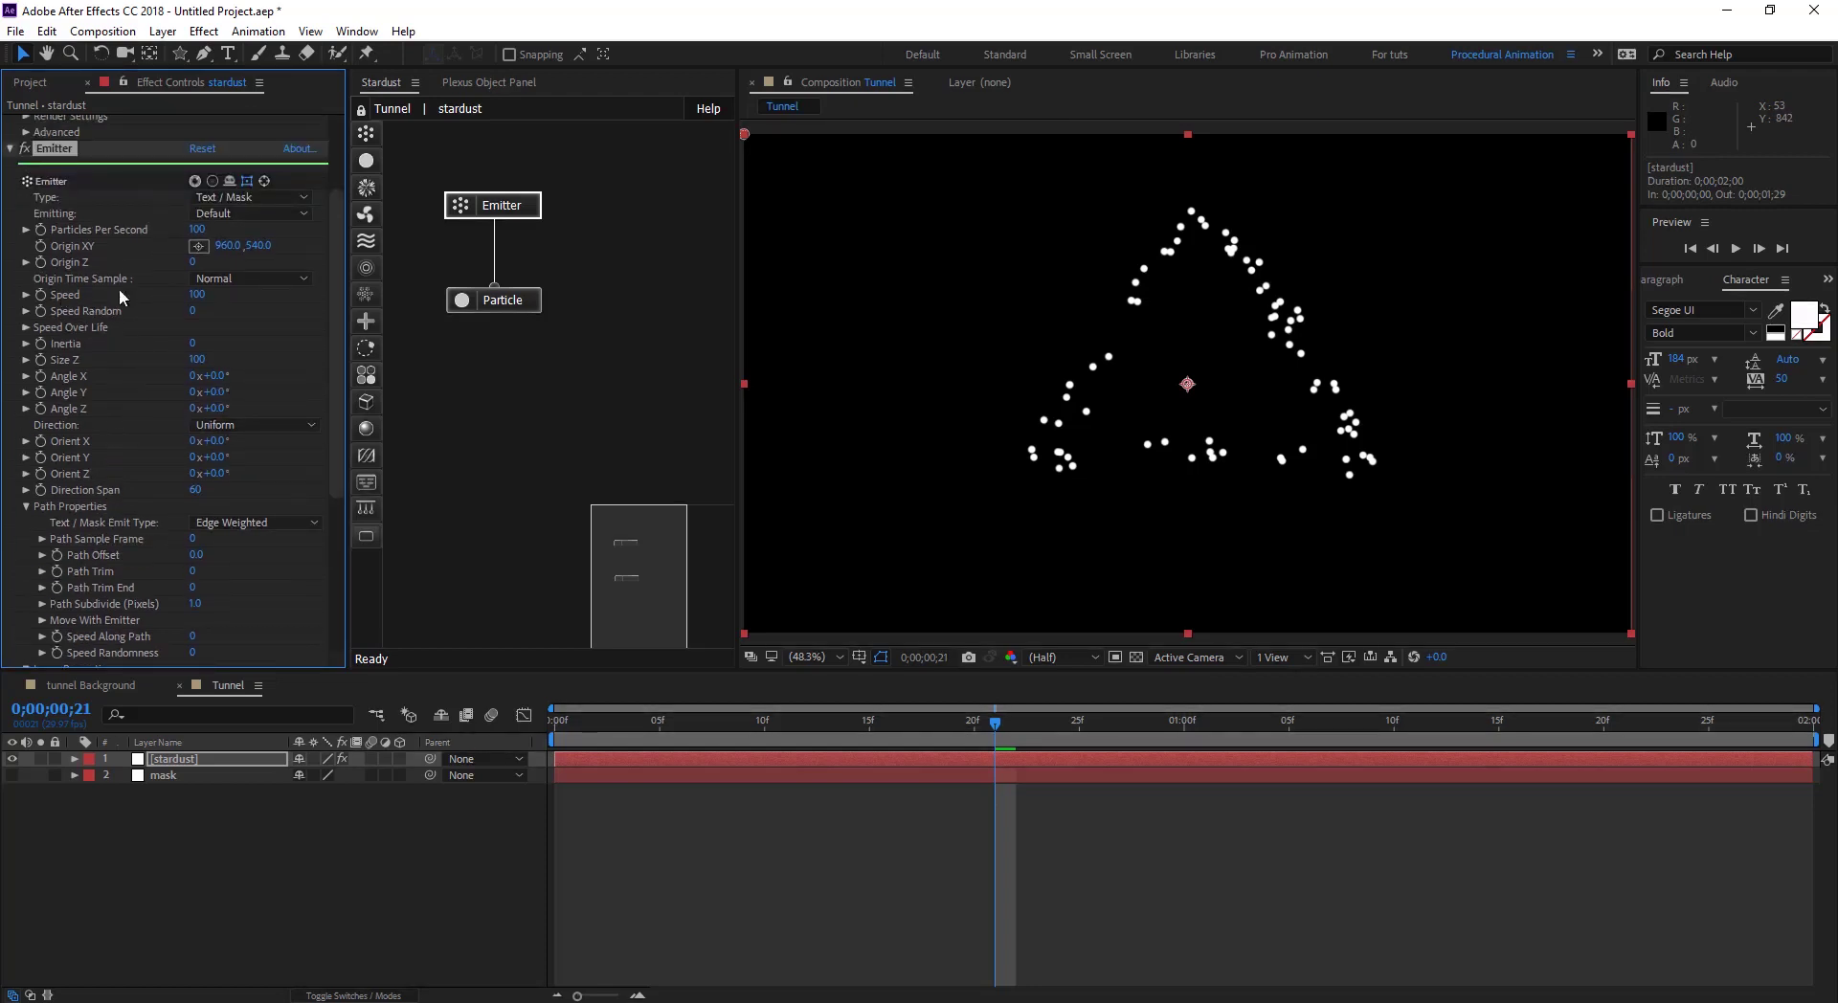
pyautogui.click(199, 295)
pyautogui.write('0')
pyautogui.press('Return')
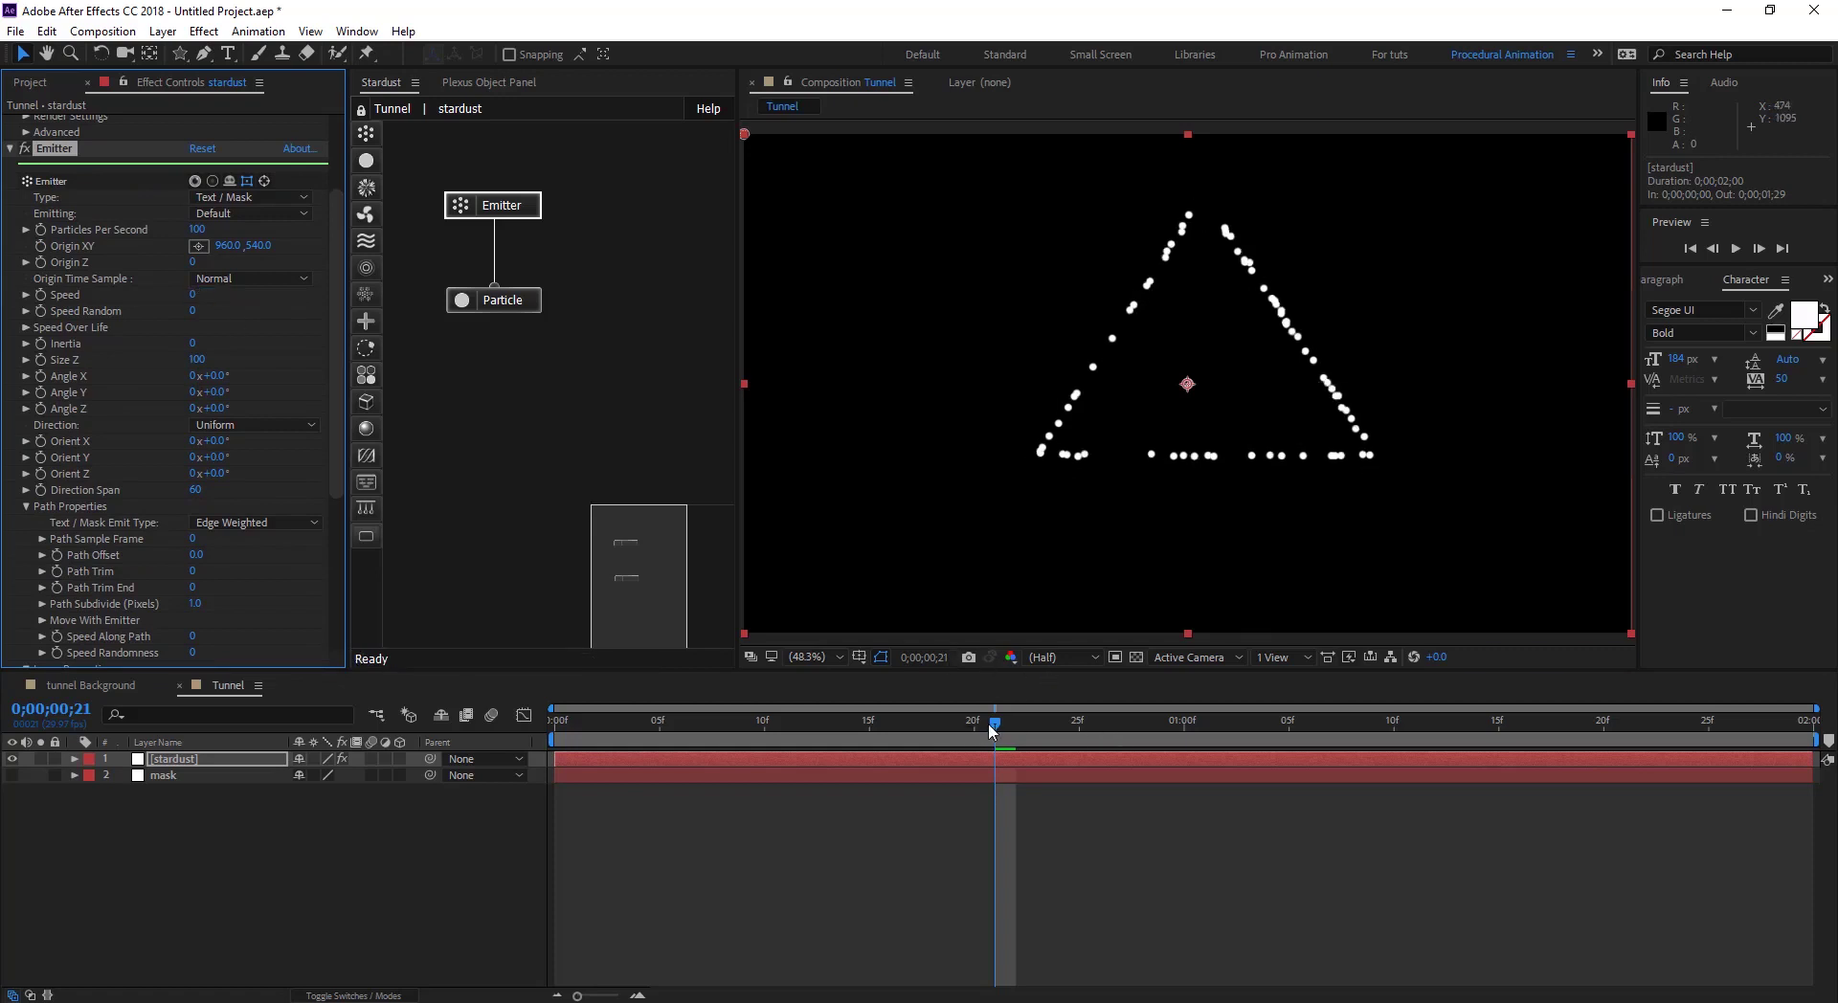
pyautogui.press('space')
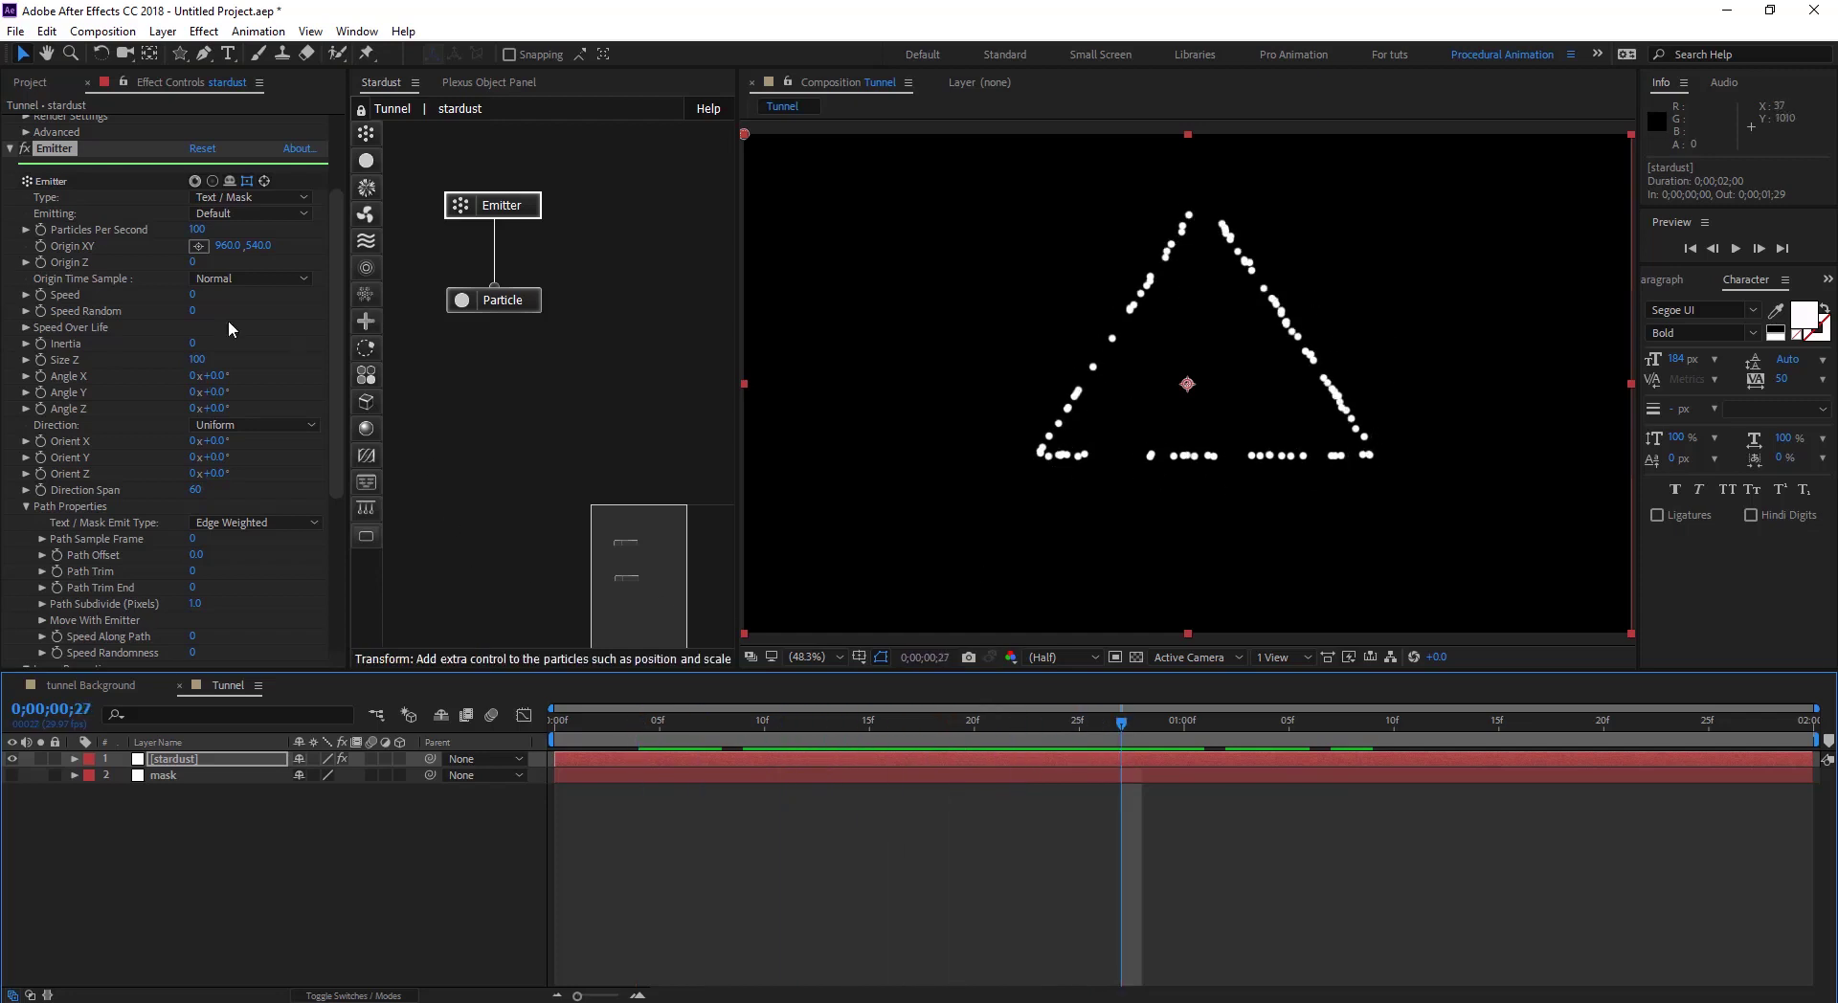
# Step: Set Emitting to Once, undo the Size Z change, and set Path Subdivide to 35 pixels
pyautogui.click(249, 212)
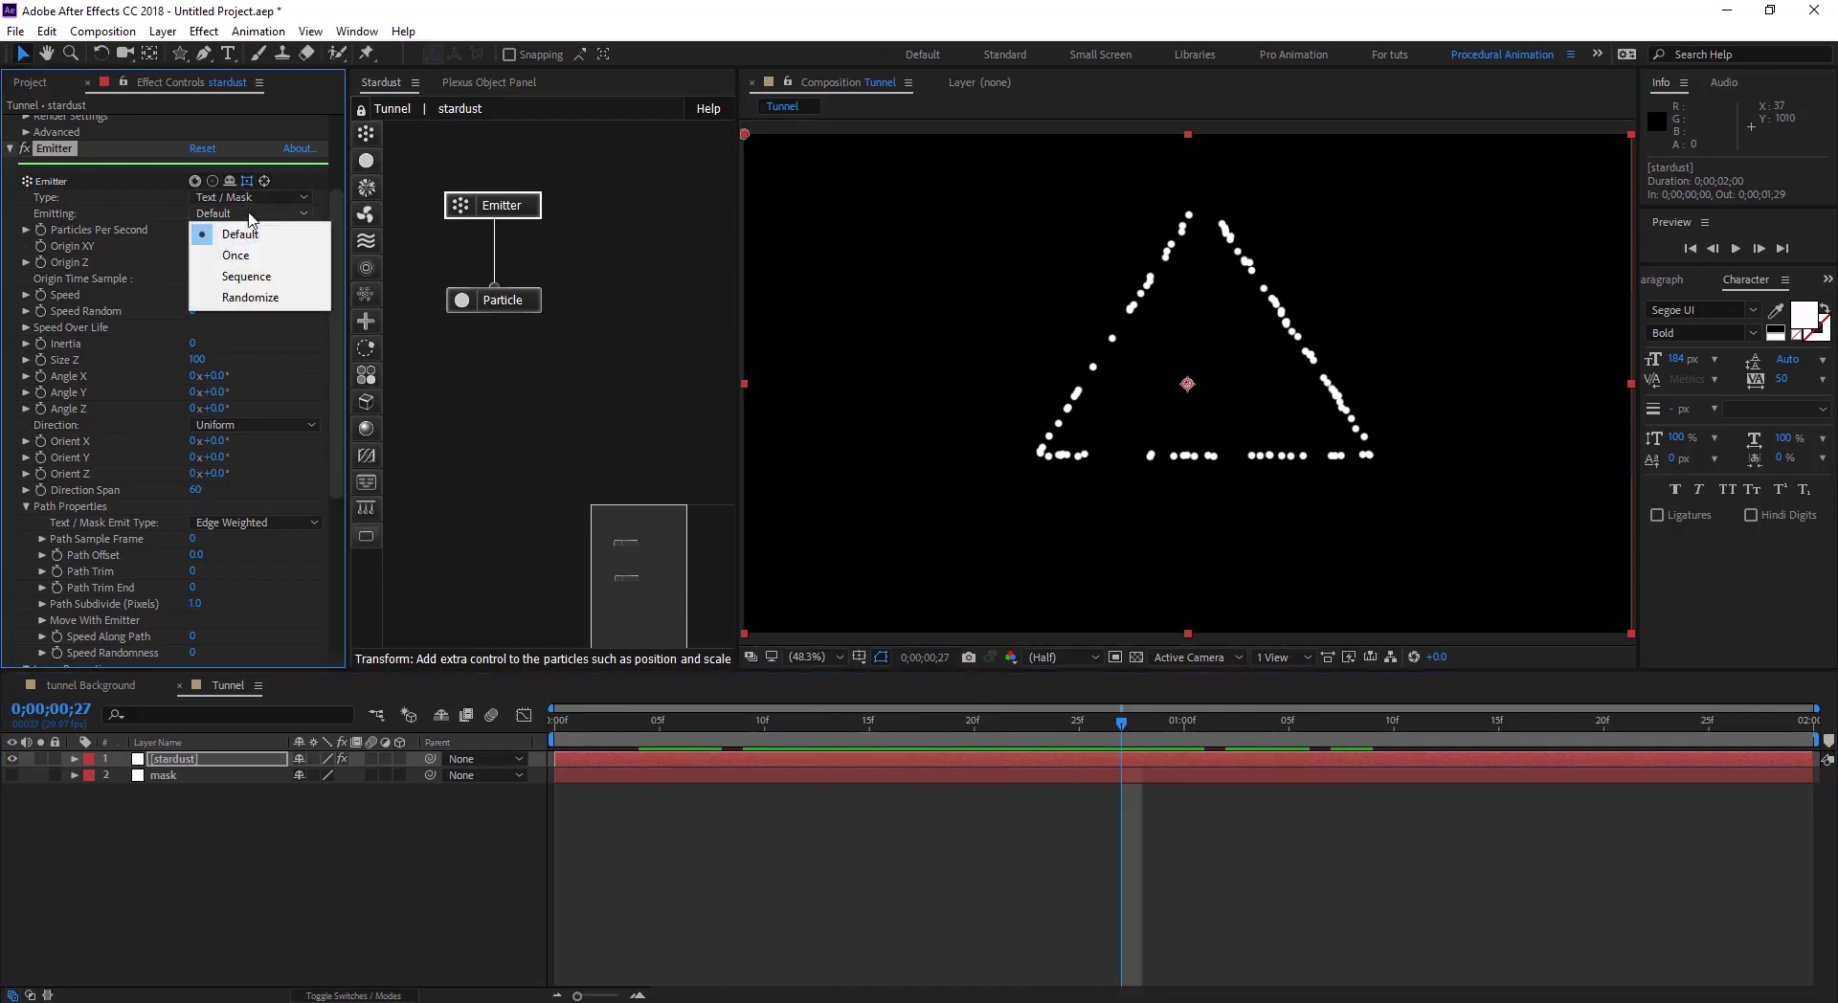
pyautogui.click(244, 256)
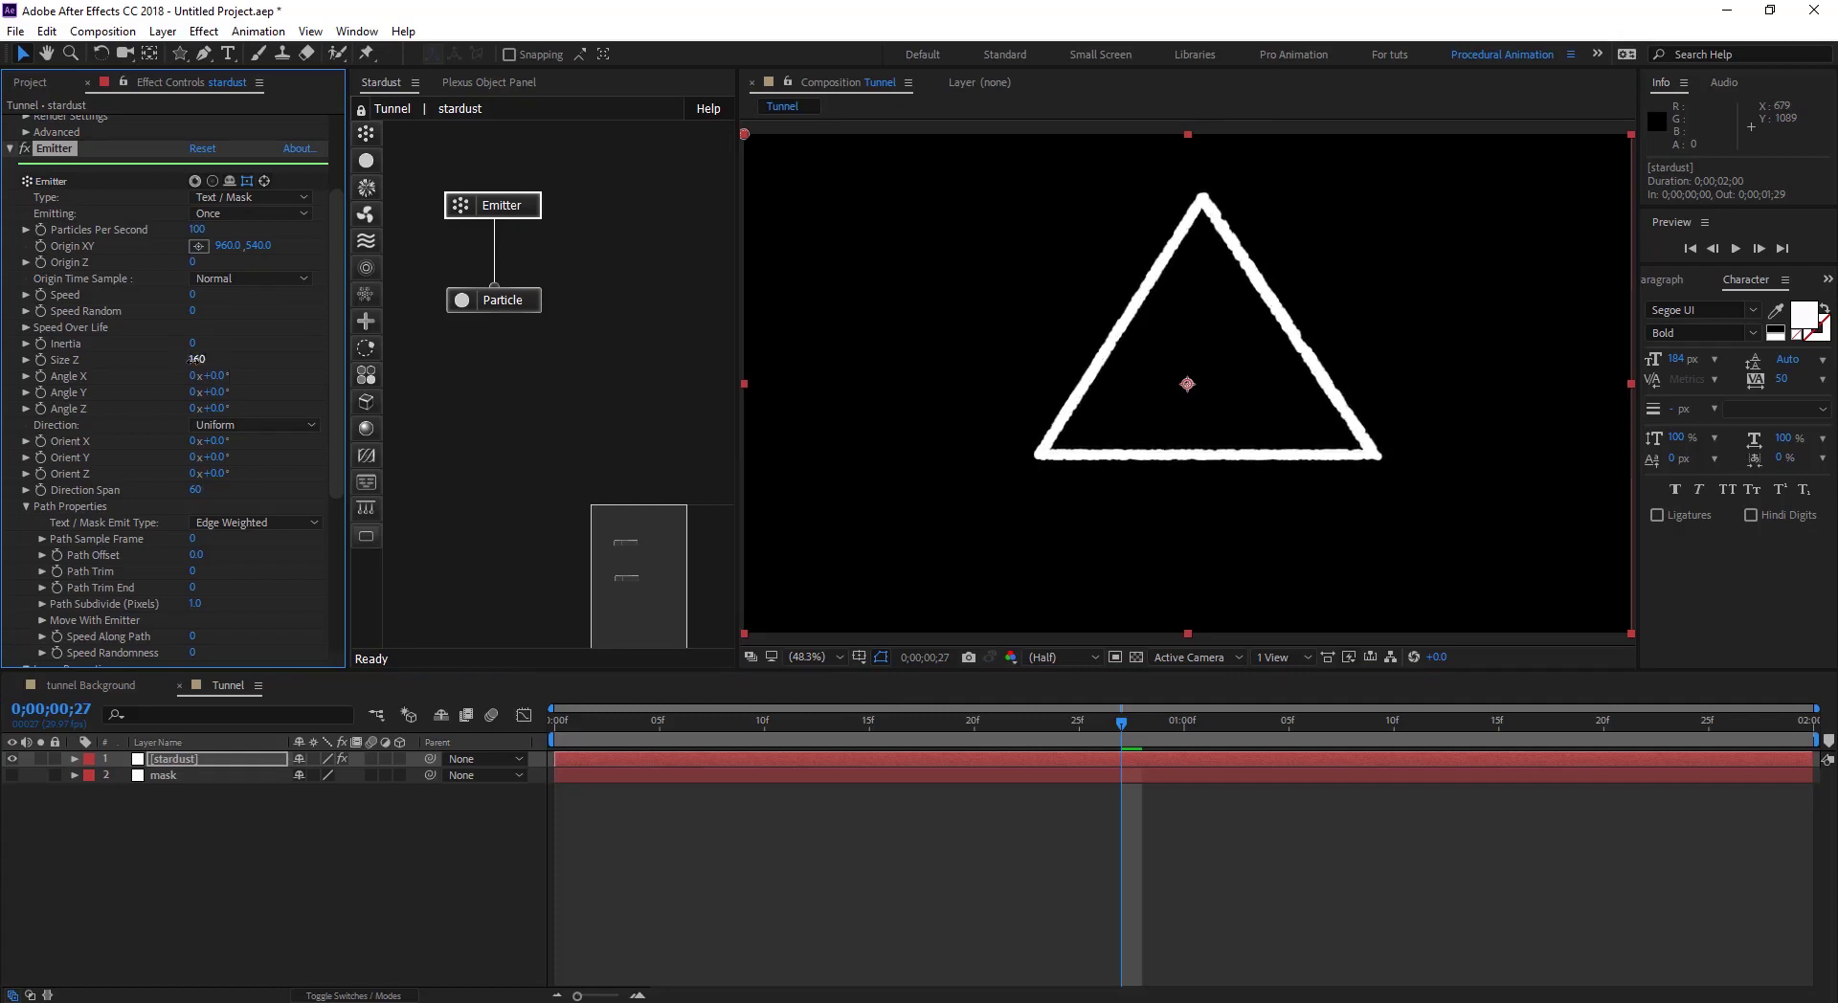
pyautogui.hotkey('ctrl', 'z')
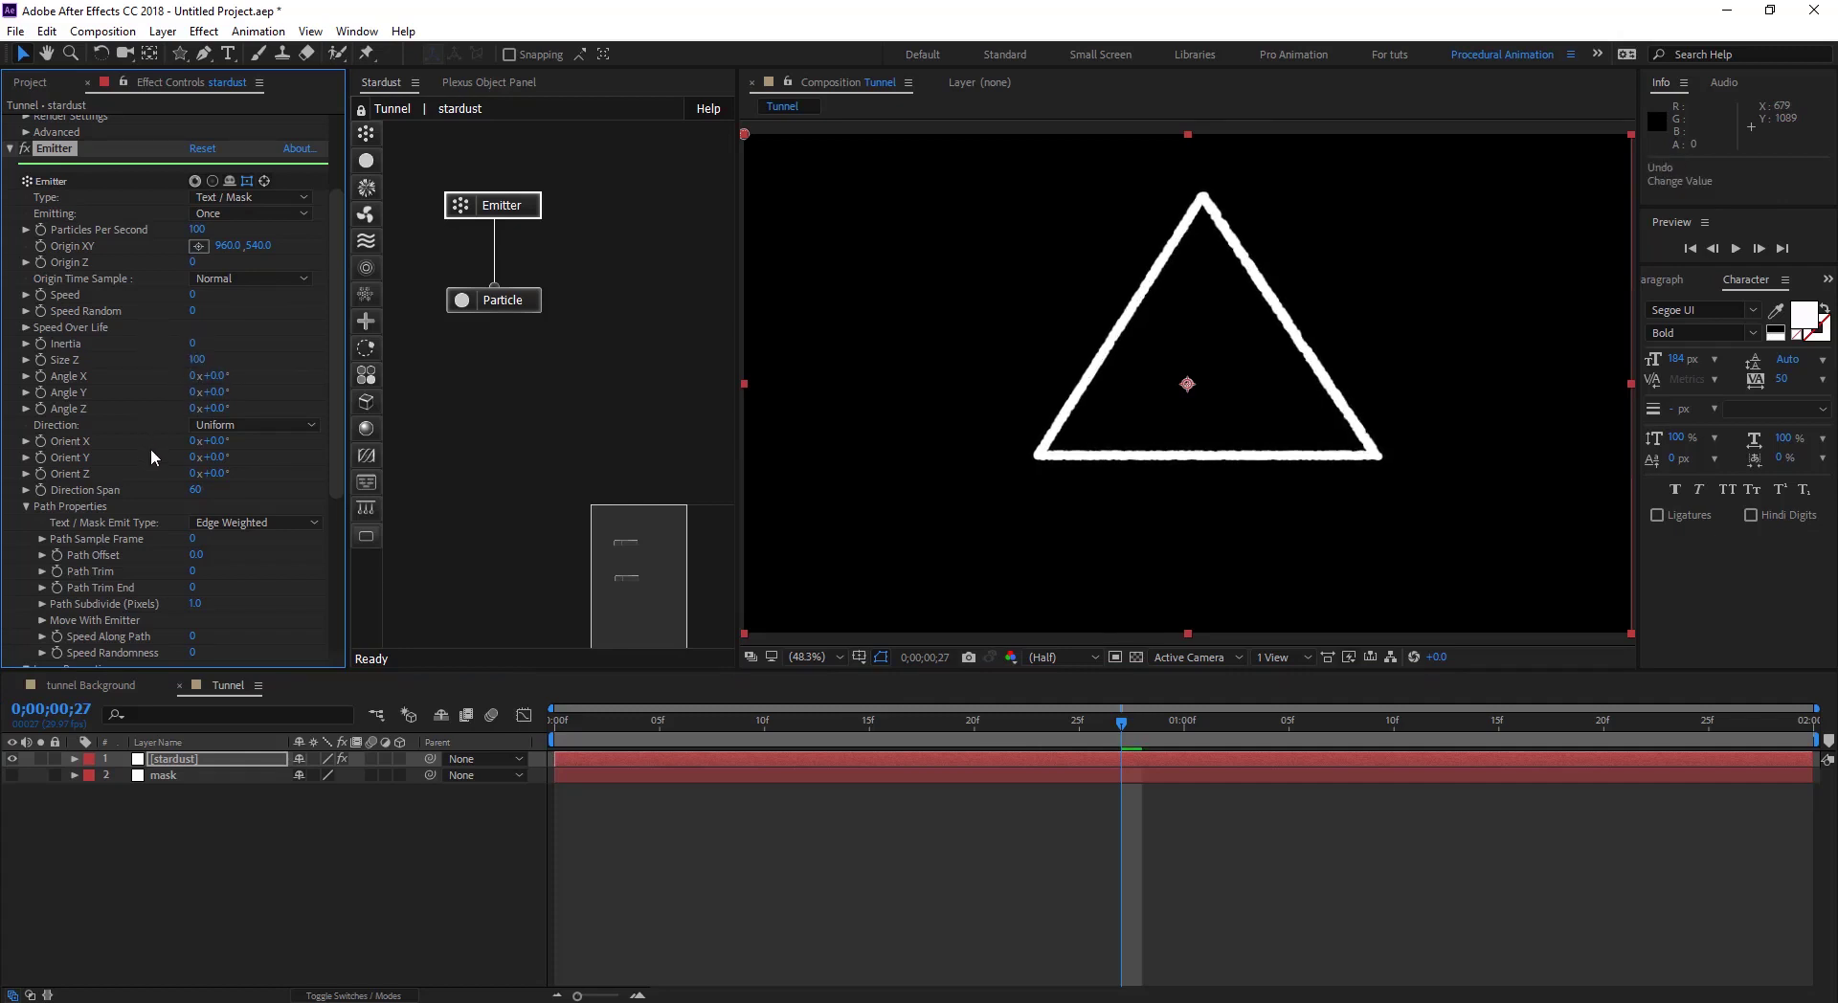
pyautogui.scroll(-1, 156, 478)
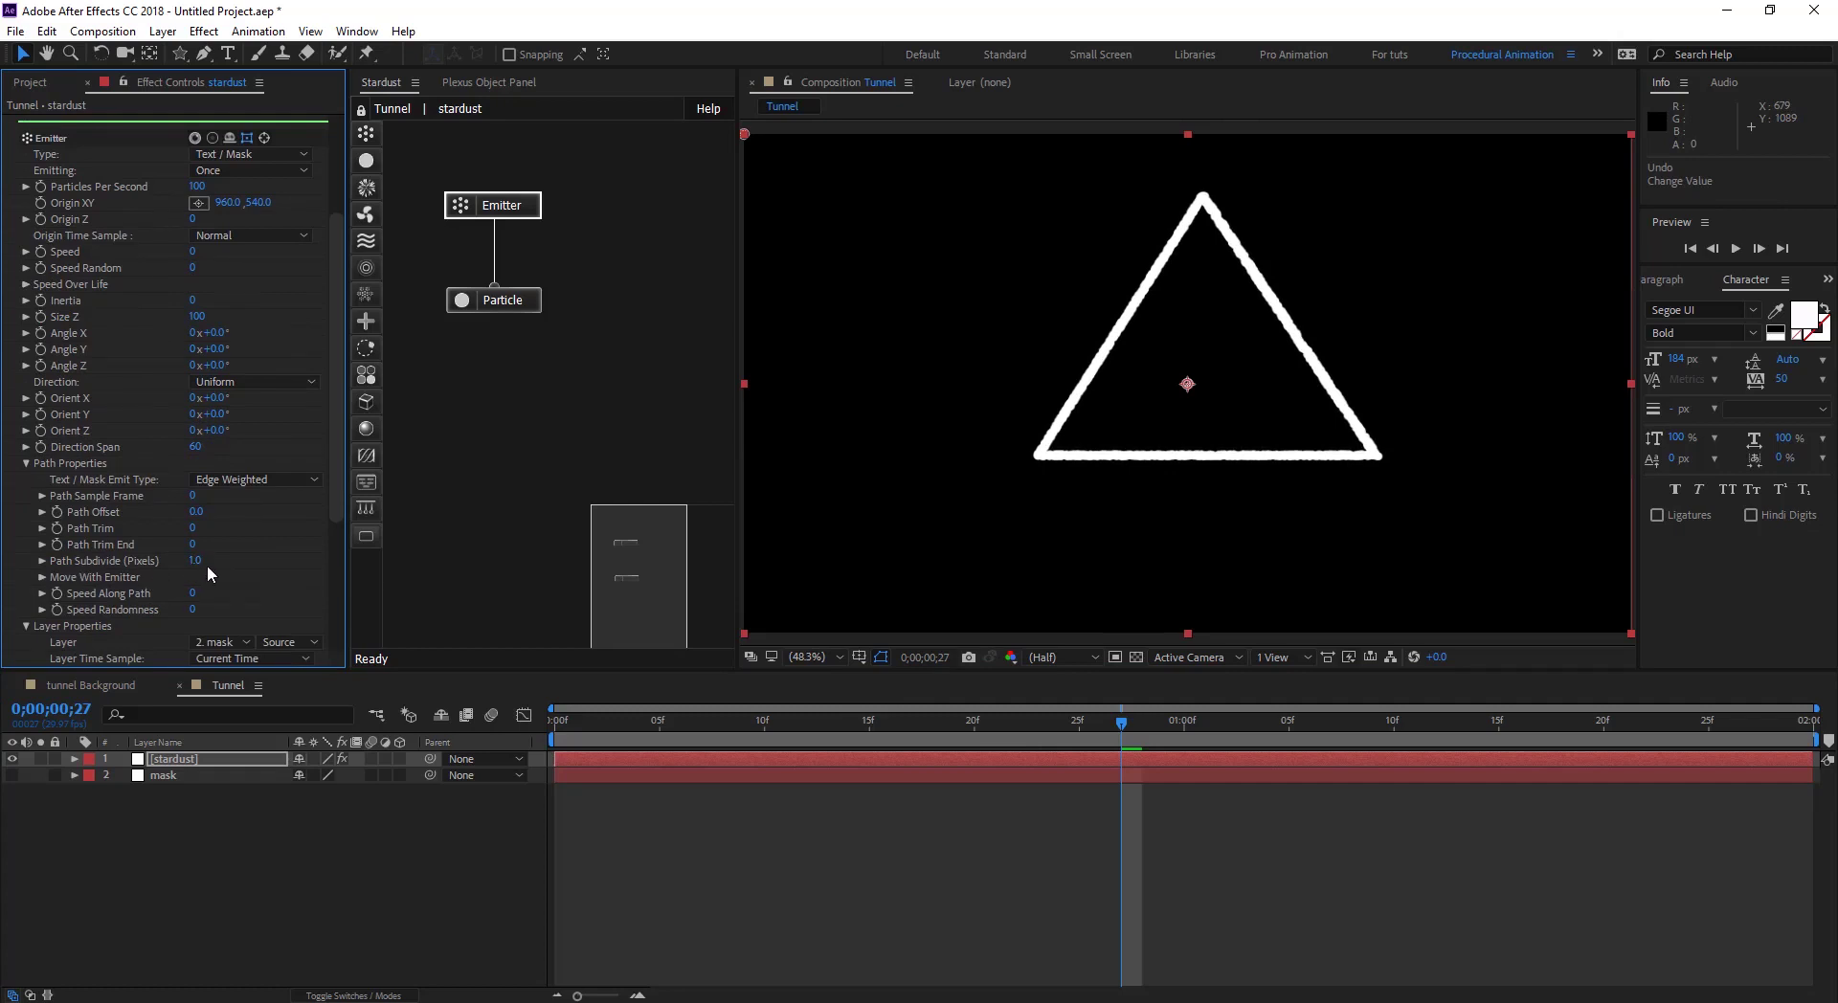
pyautogui.moveTo(196, 561); pyautogui.dragTo(230, 560)
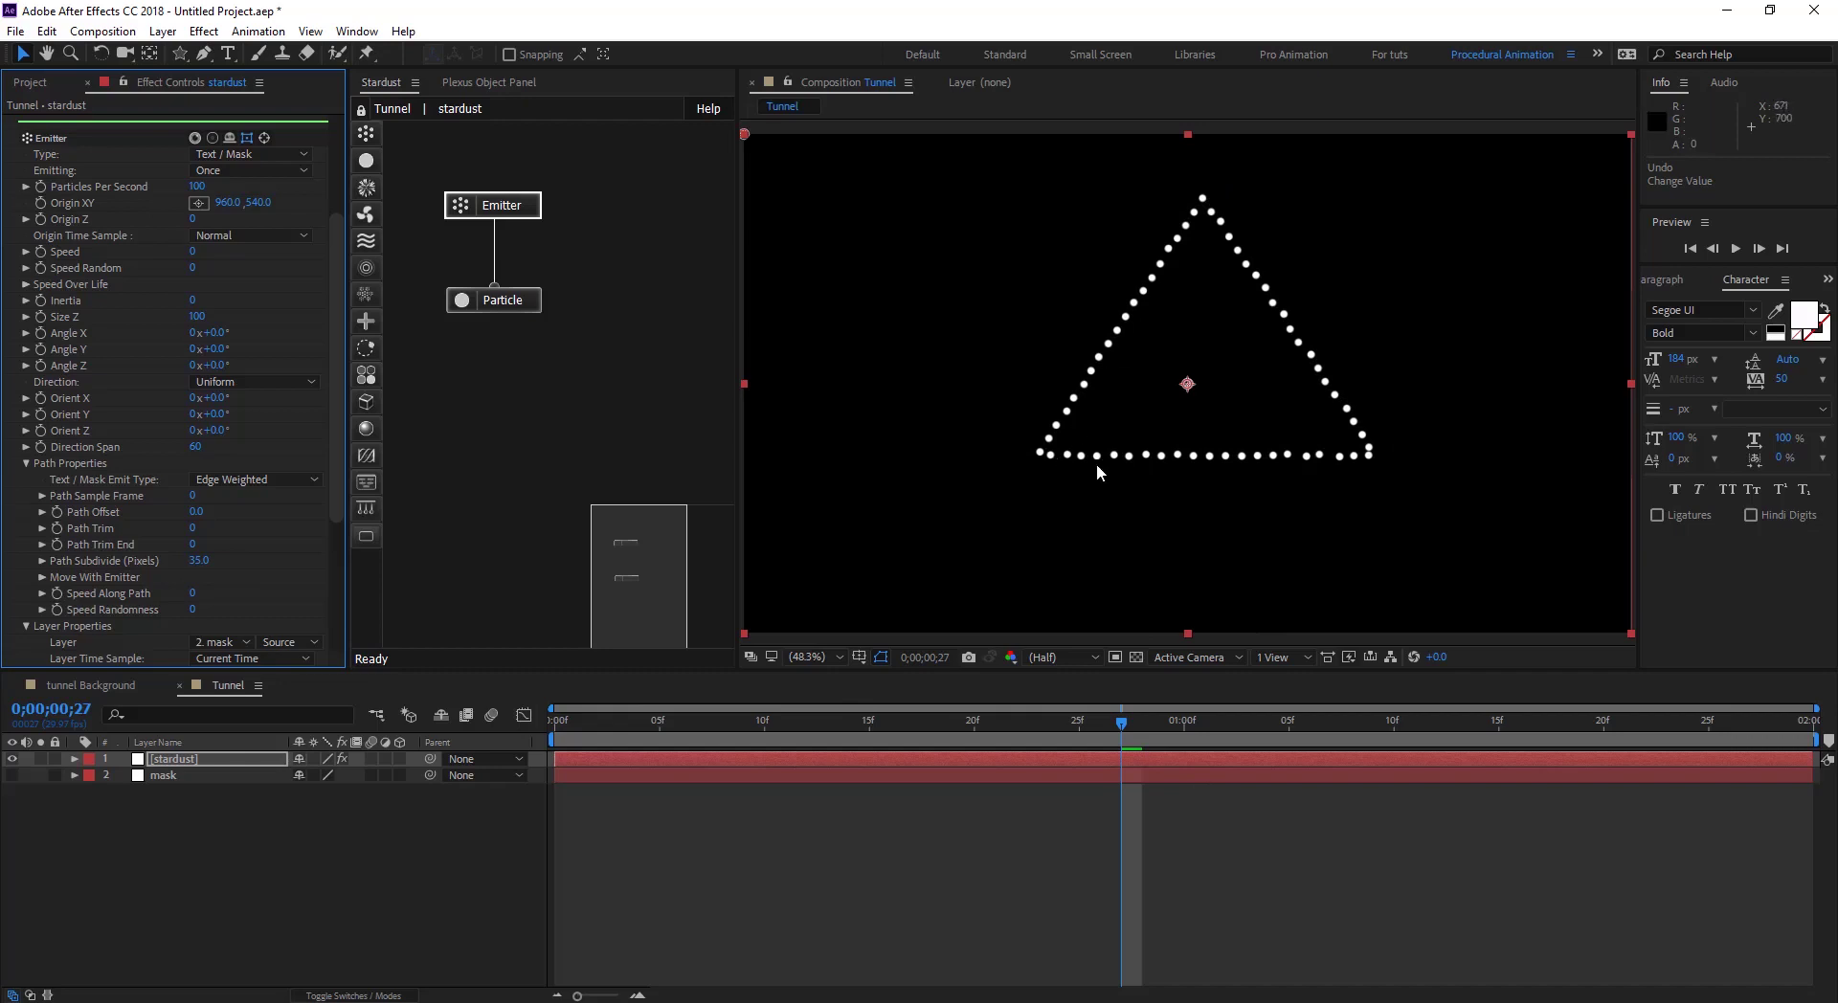
pyautogui.moveTo(1076, 734)
pyautogui.mouseDown()
pyautogui.moveTo(636, 733)
pyautogui.moveTo(1072, 737)
pyautogui.moveTo(1558, 778)
pyautogui.moveTo(701, 746)
pyautogui.moveTo(1079, 735)
pyautogui.mouseUp()
# Step: In the Particle node, set particle Life to 4 seconds
pyautogui.scroll(-1, 117, 439)
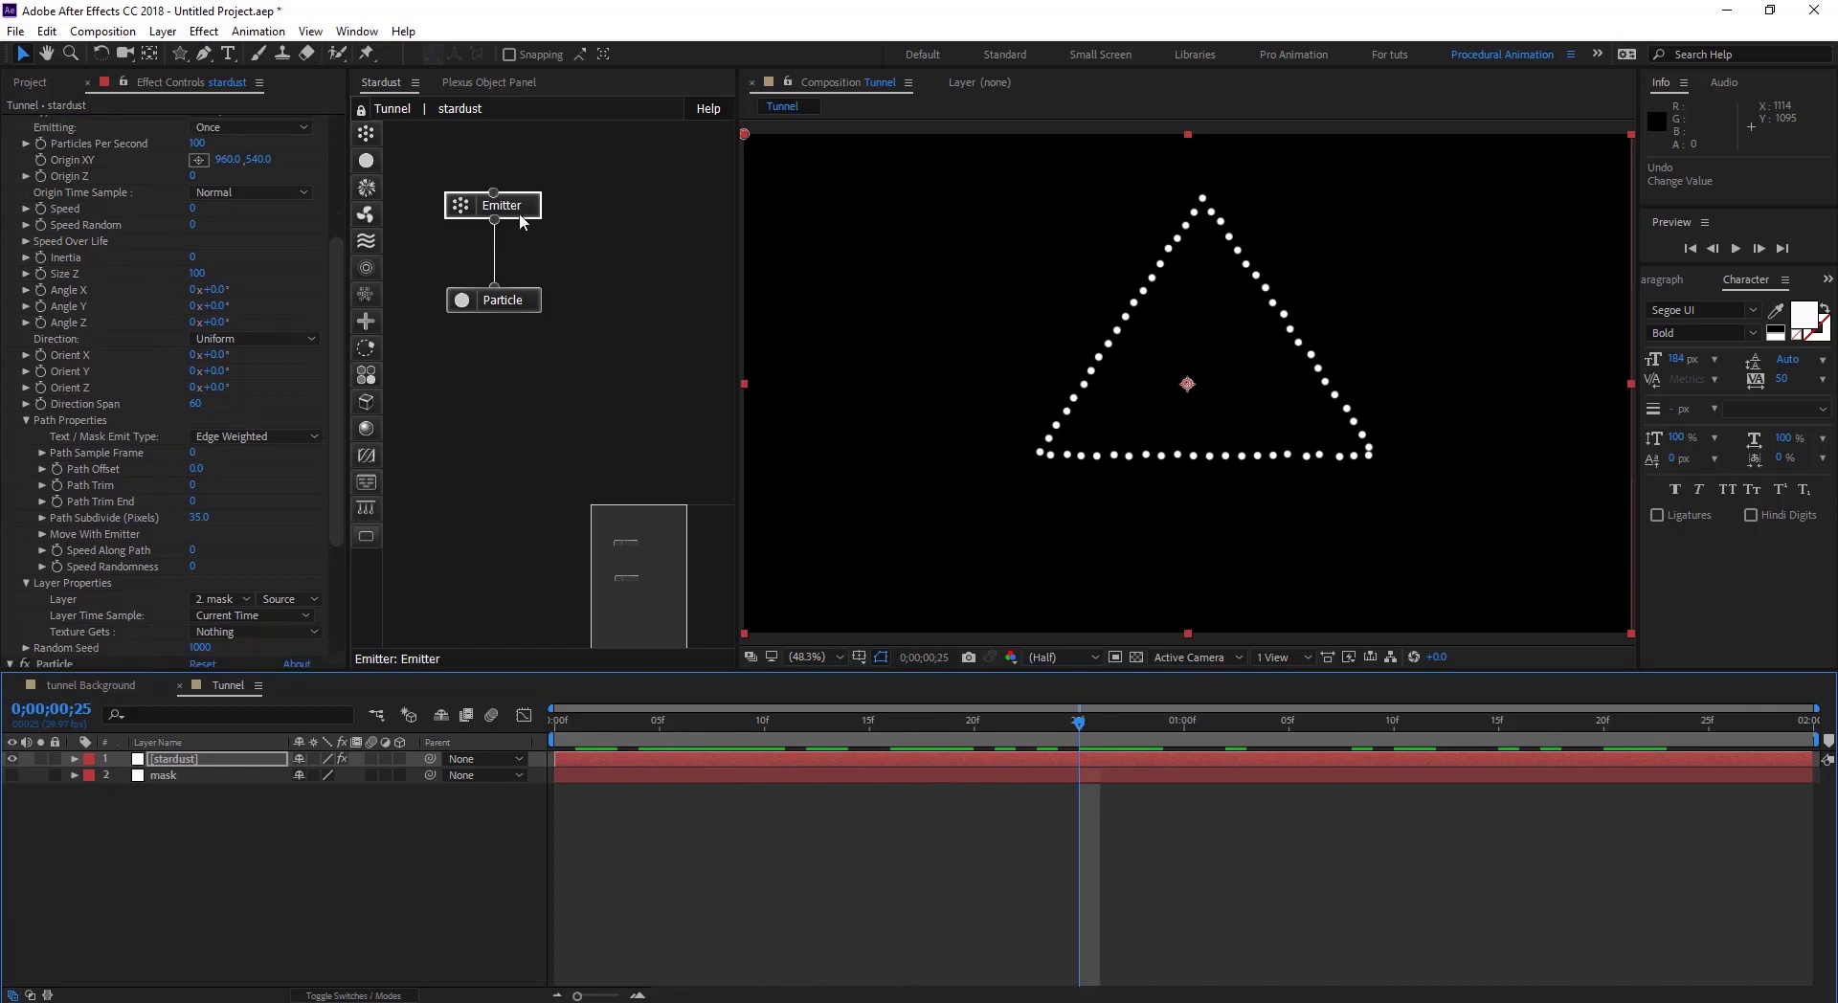
pyautogui.click(520, 303)
pyautogui.scroll(-4, 147, 503)
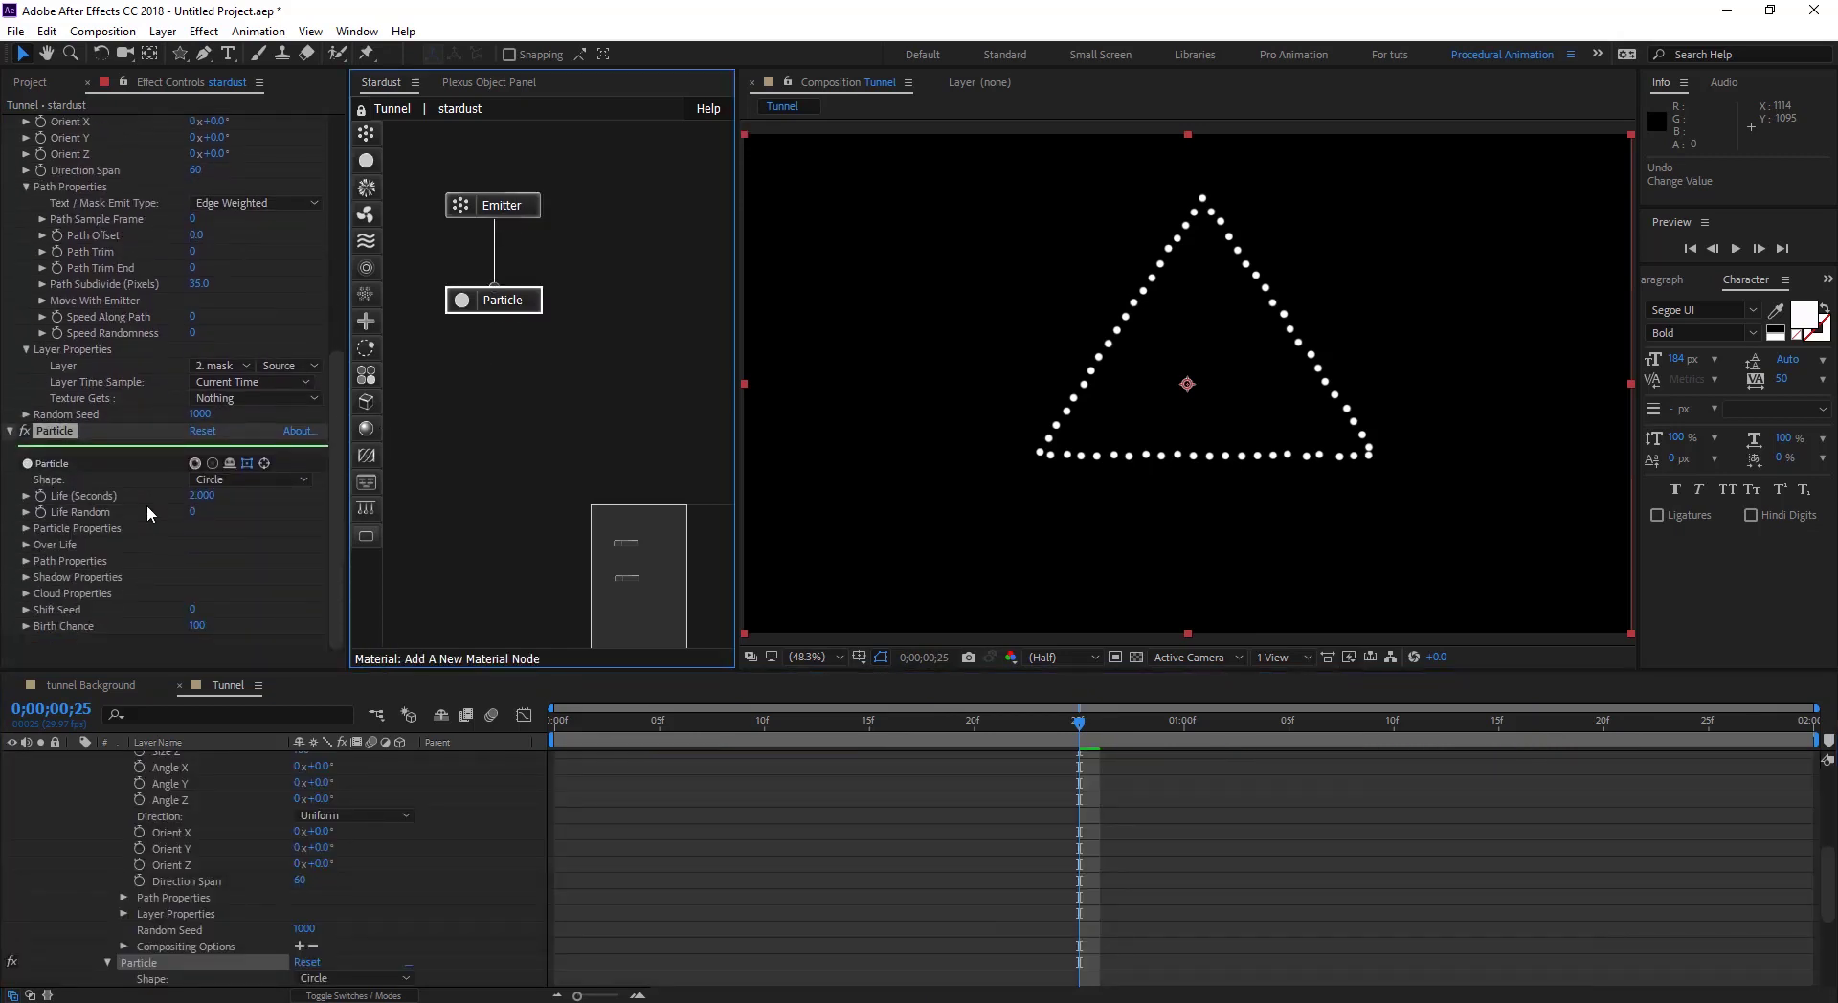
pyautogui.click(201, 495)
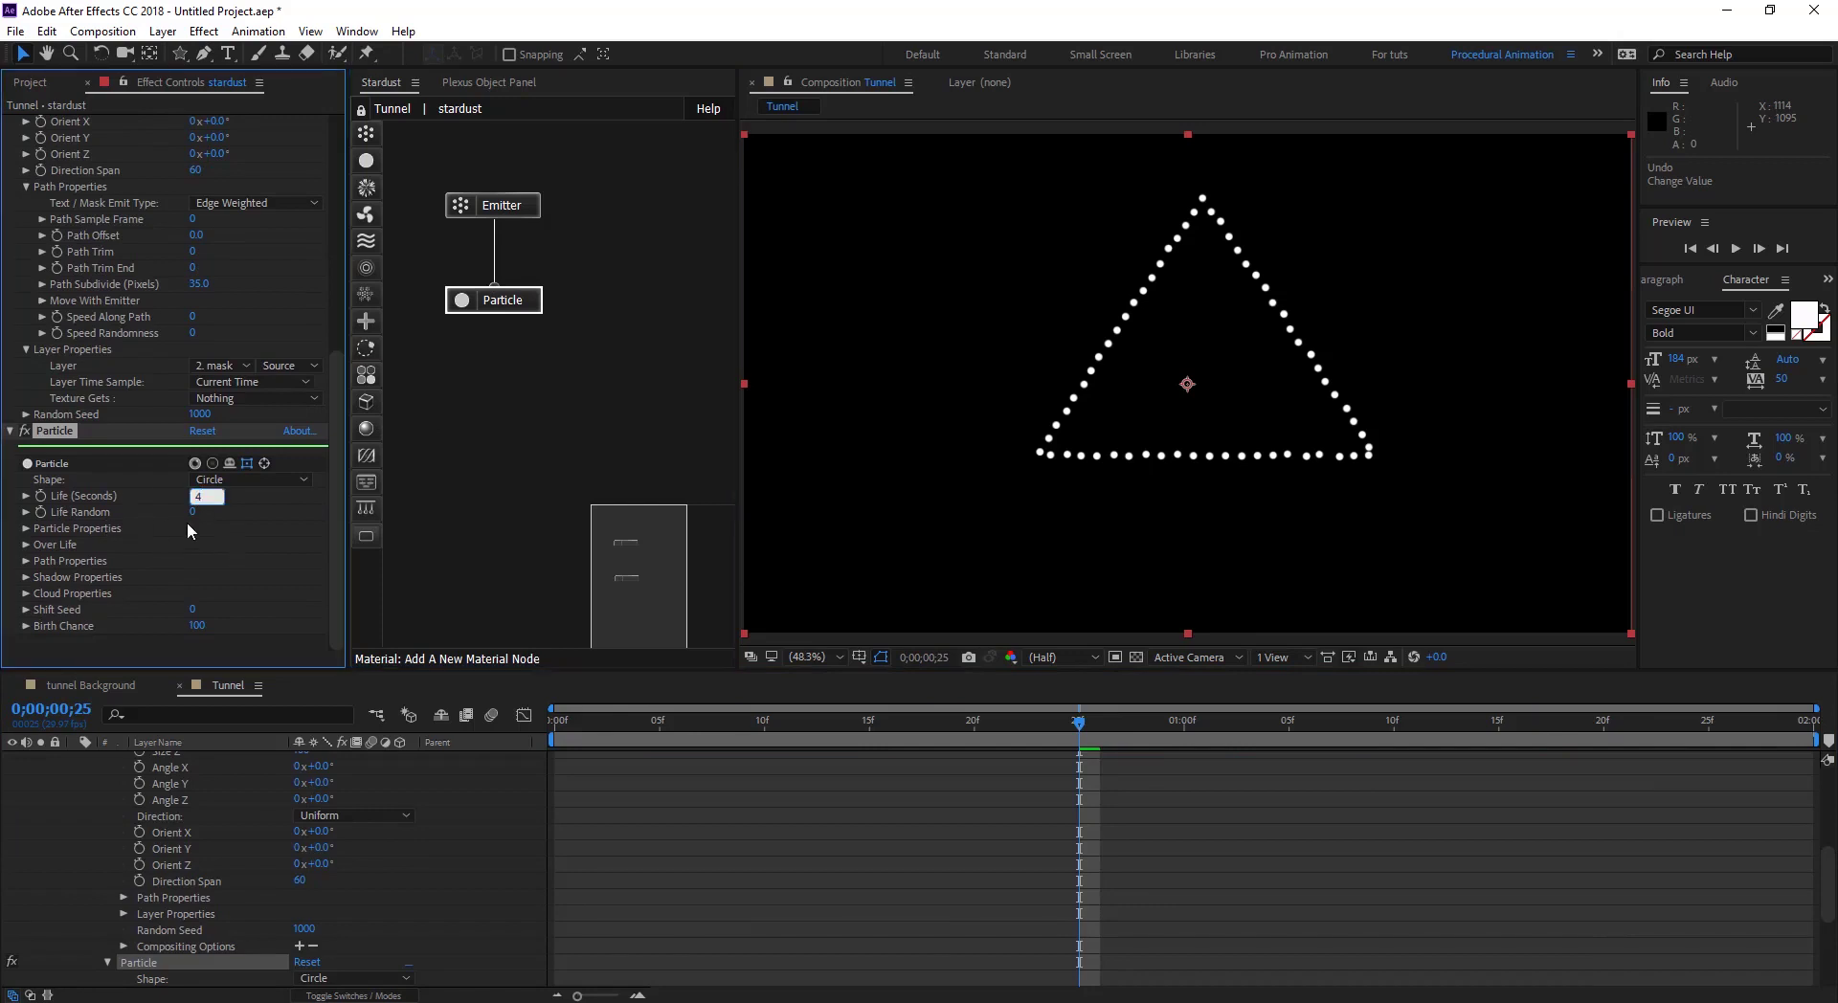
# Step: Try a particle Size of 5, then set it back to 10
pyautogui.click(25, 528)
pyautogui.scroll(-3, 136, 446)
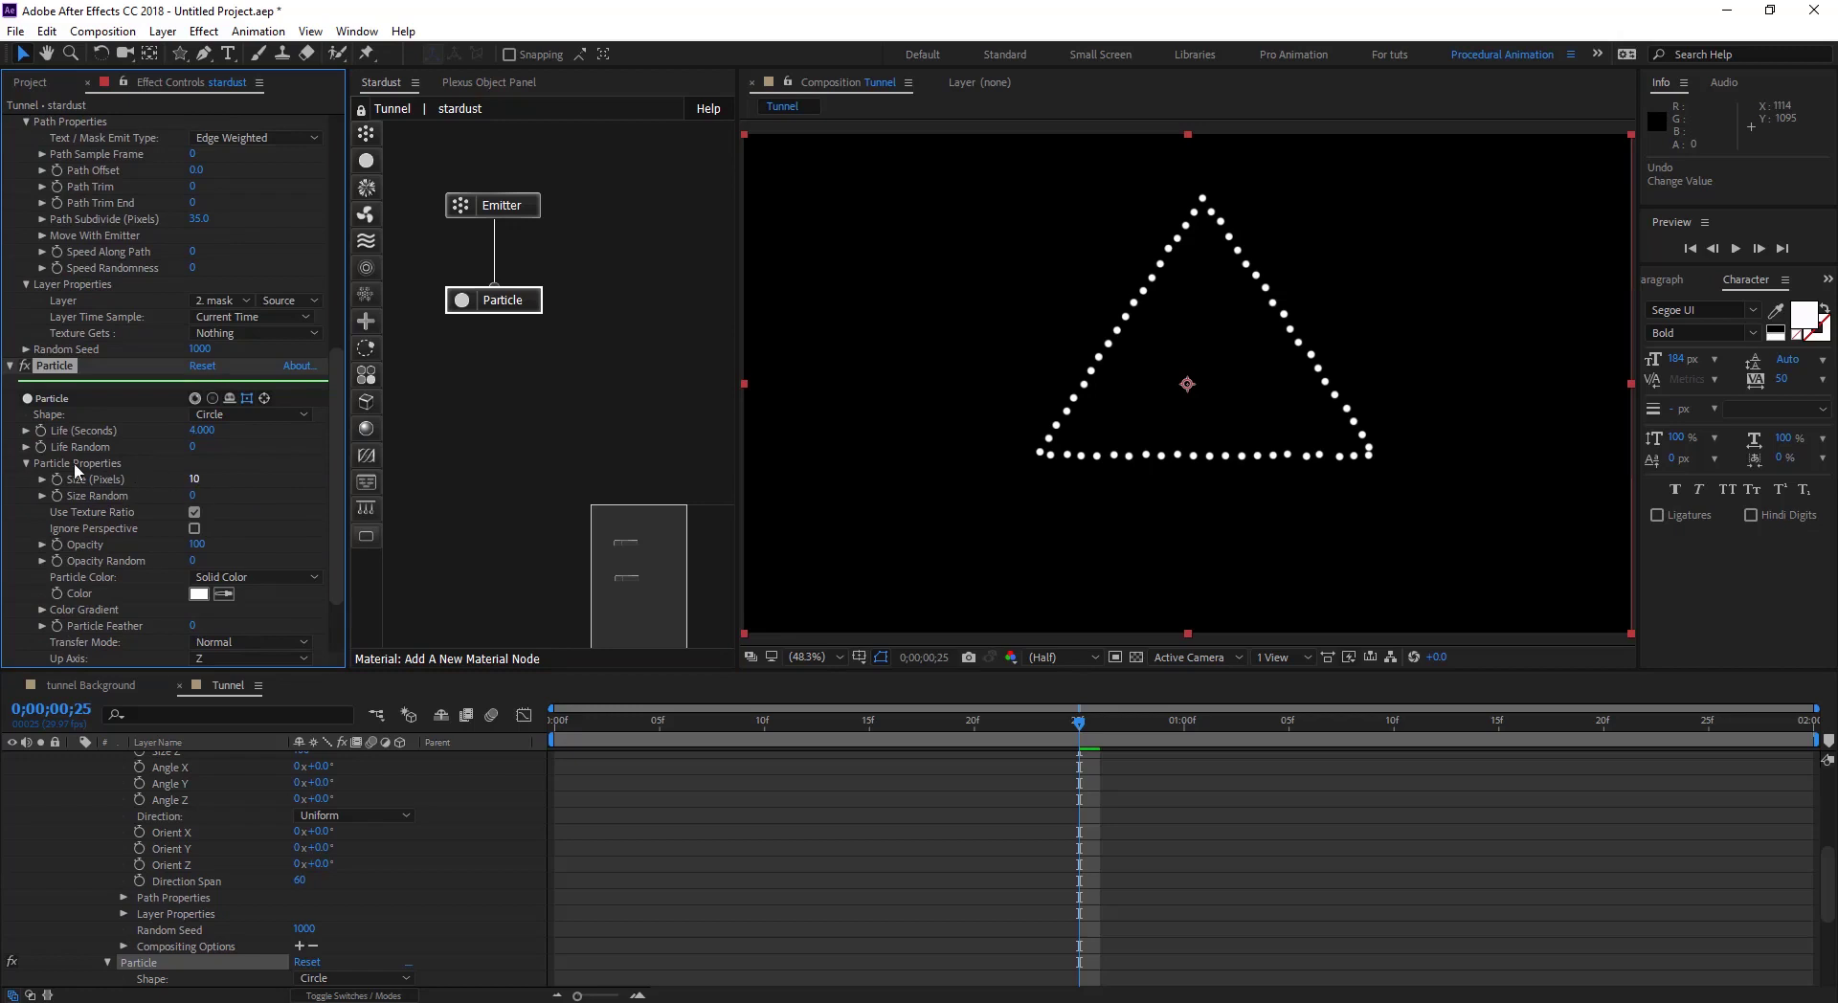
pyautogui.click(195, 479)
pyautogui.write('5')
pyautogui.press('Return')
pyautogui.click(192, 480)
pyautogui.write('10')
pyautogui.press('Return')
# Step: Add a Replica node after the Particle node with 50 replicates
pyautogui.click(484, 381)
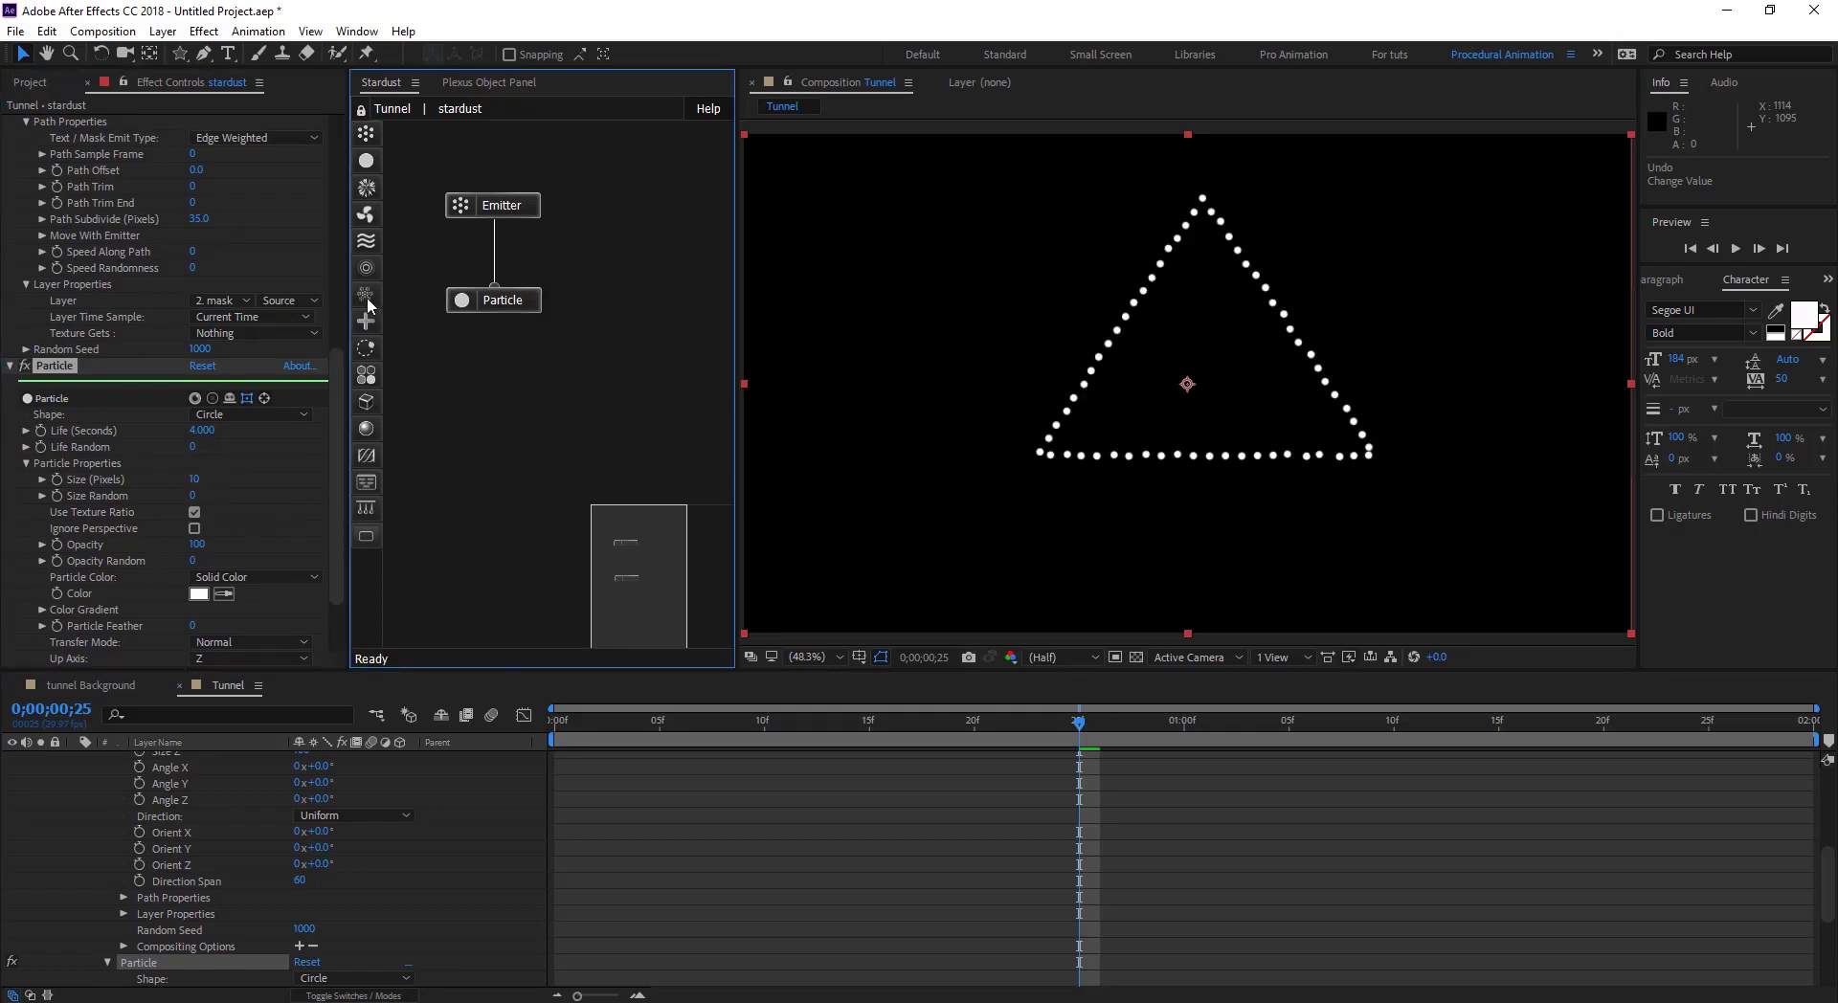
pyautogui.moveTo(368, 300); pyautogui.dragTo(492, 300)
pyautogui.moveTo(496, 395); pyautogui.dragTo(503, 396)
pyautogui.scroll(-5, 101, 438)
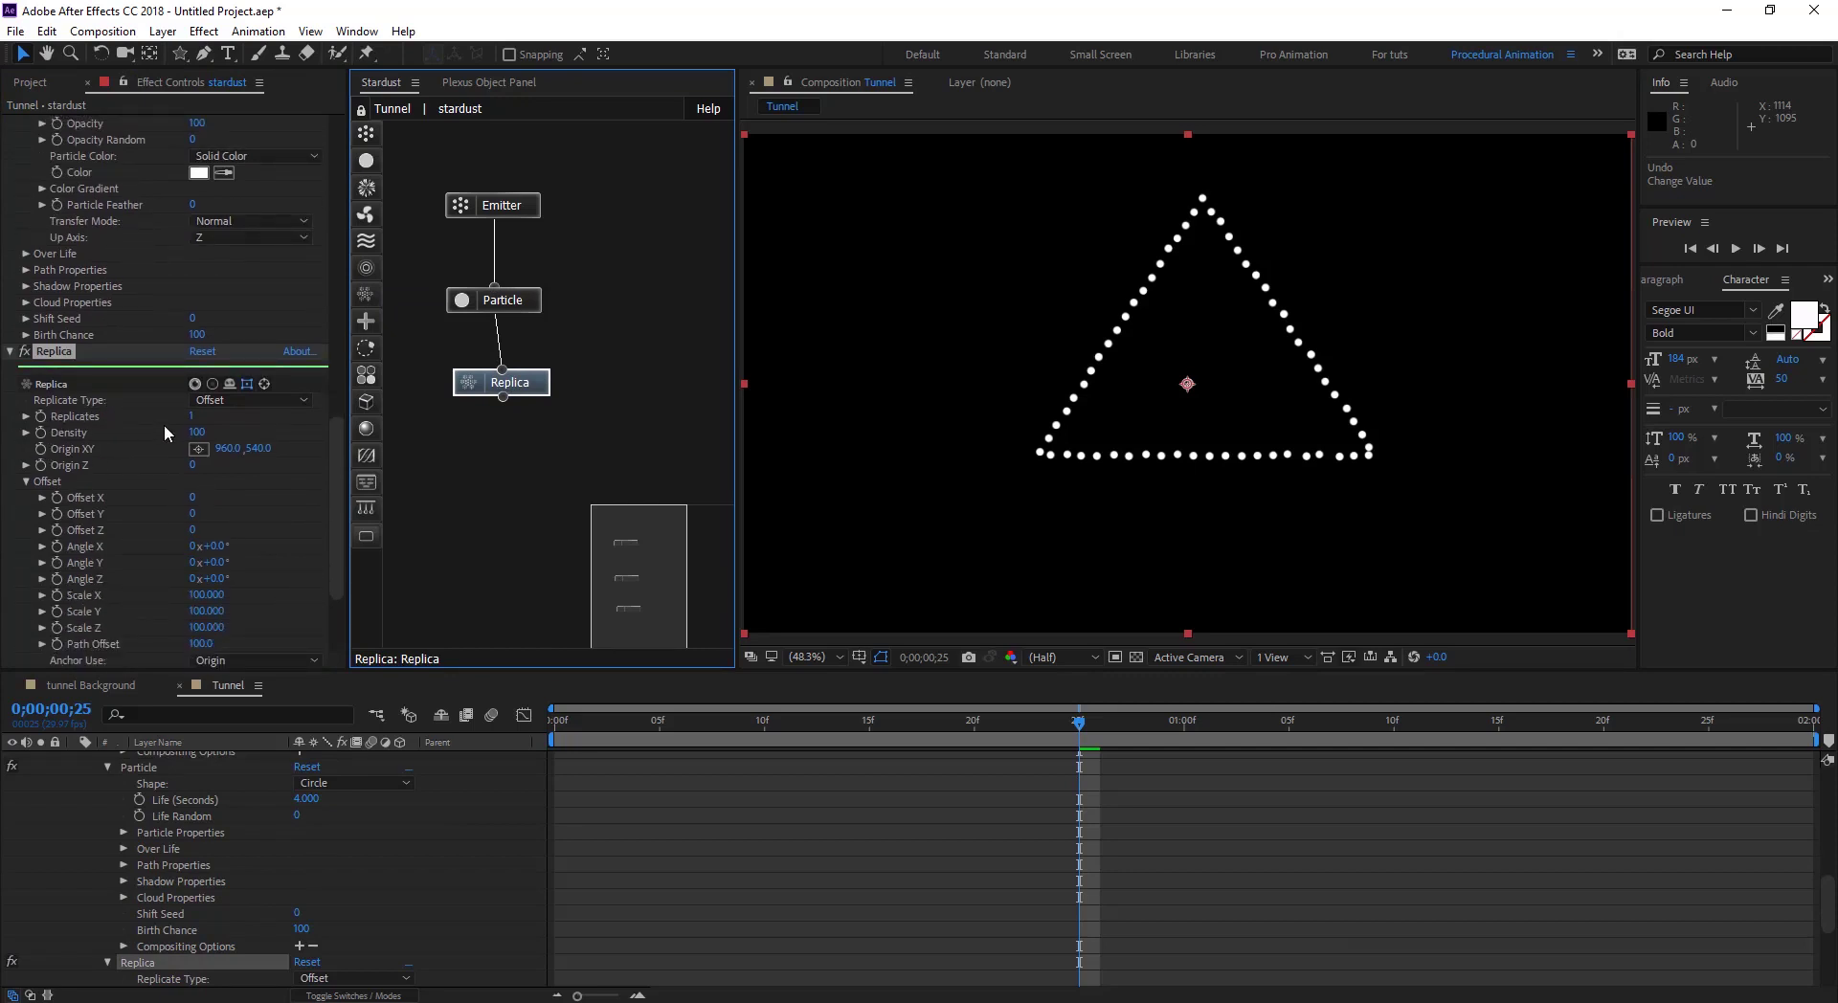
pyautogui.click(191, 417)
pyautogui.write('50')
pyautogui.press('Return')
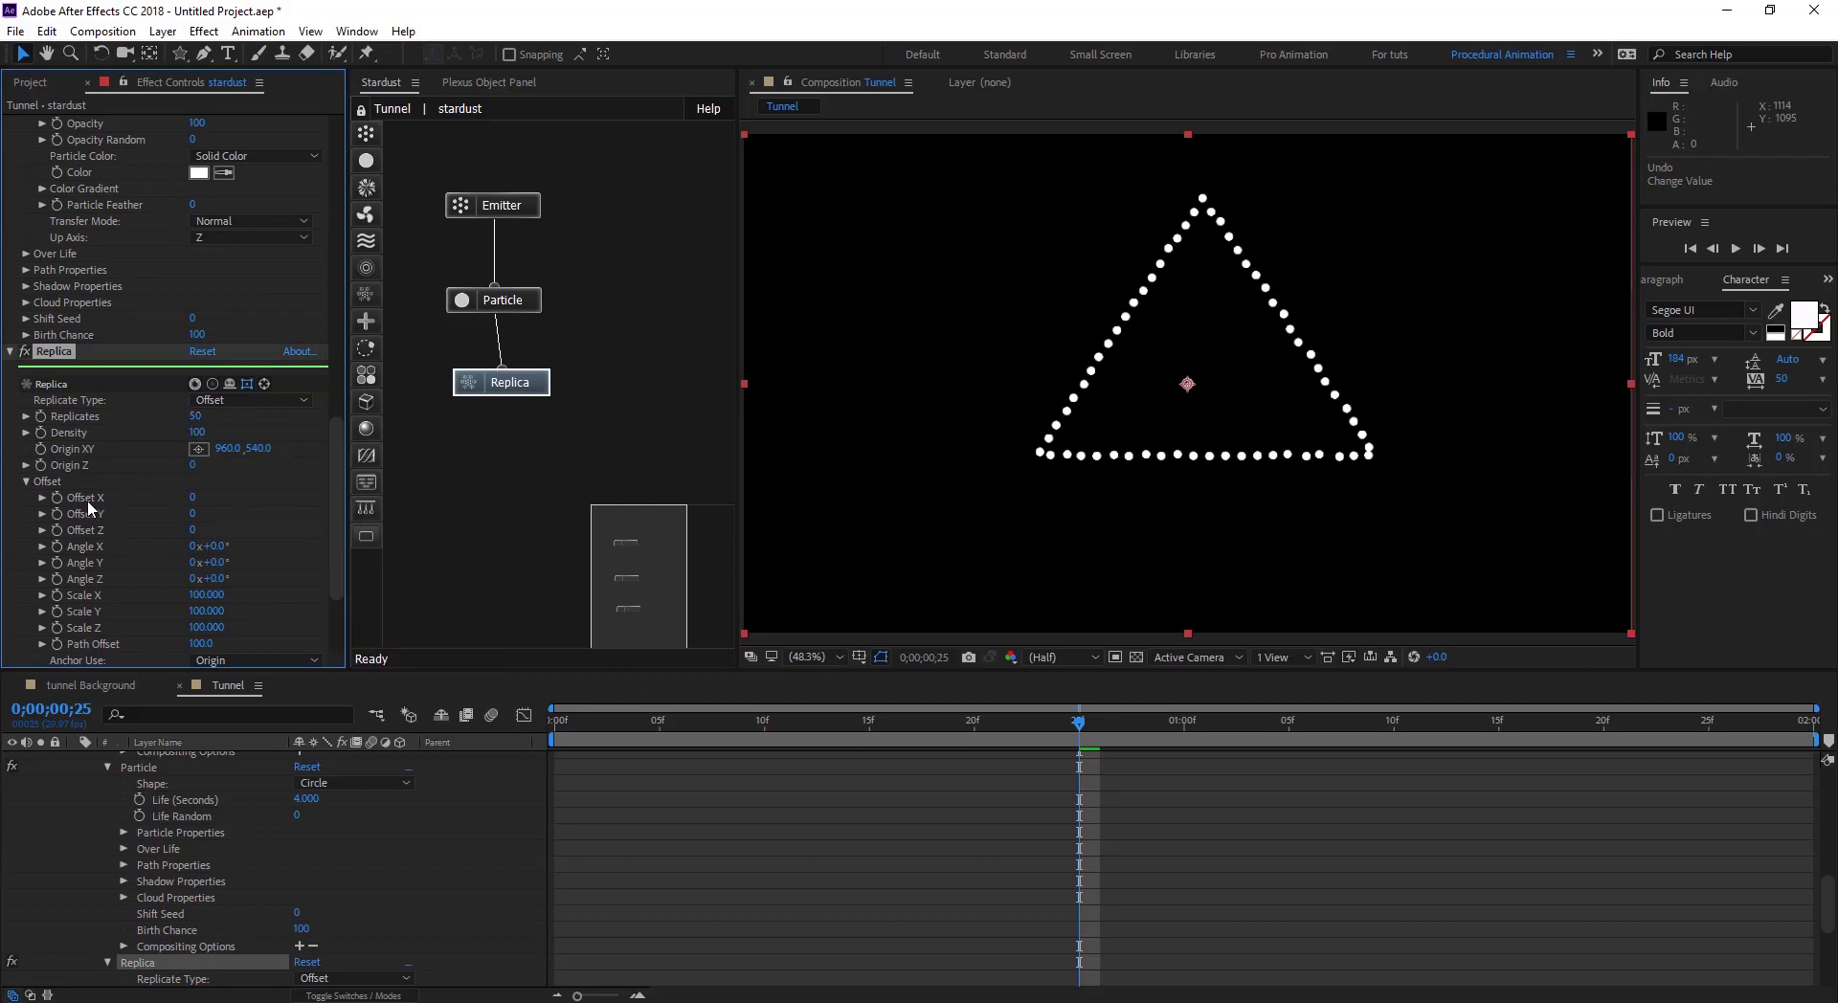
# Step: Set Replica Offset Z to -64 and twist it with a -2.7° Angle Z
pyautogui.scroll(-1, 88, 509)
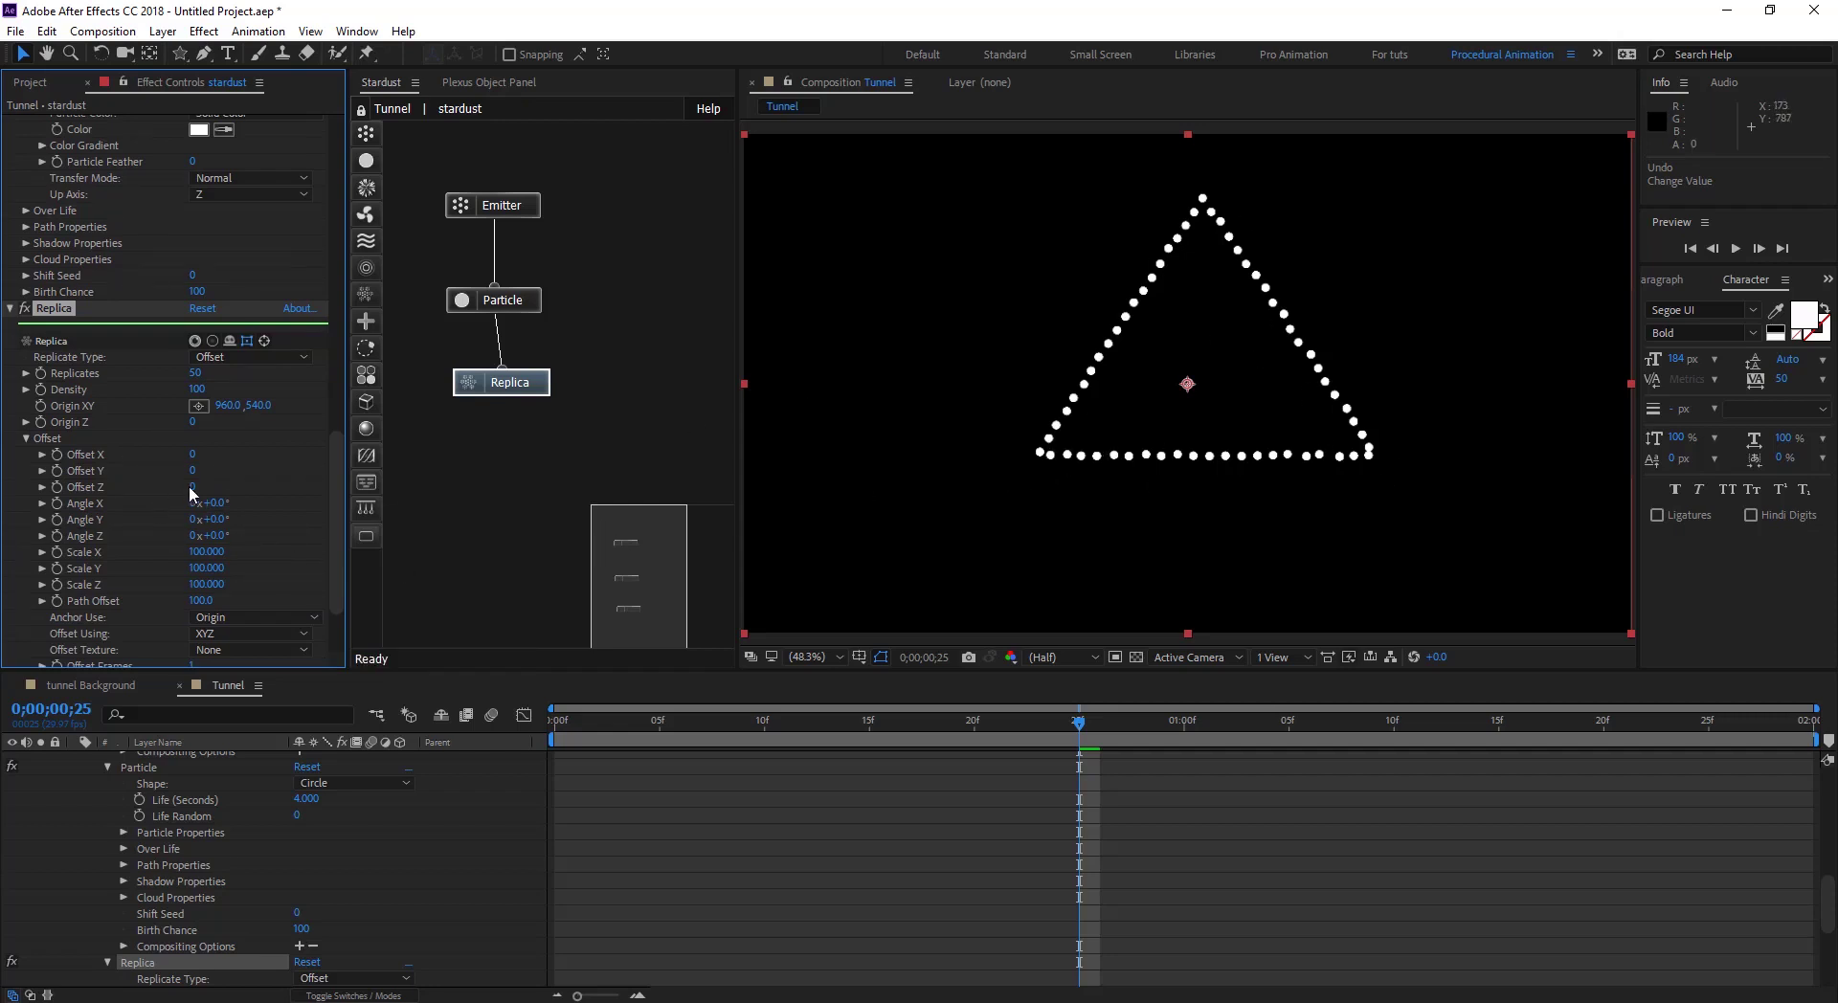
pyautogui.moveTo(191, 487)
pyautogui.mouseDown()
pyautogui.moveTo(224, 485)
pyautogui.moveTo(158, 501)
pyautogui.mouseUp()
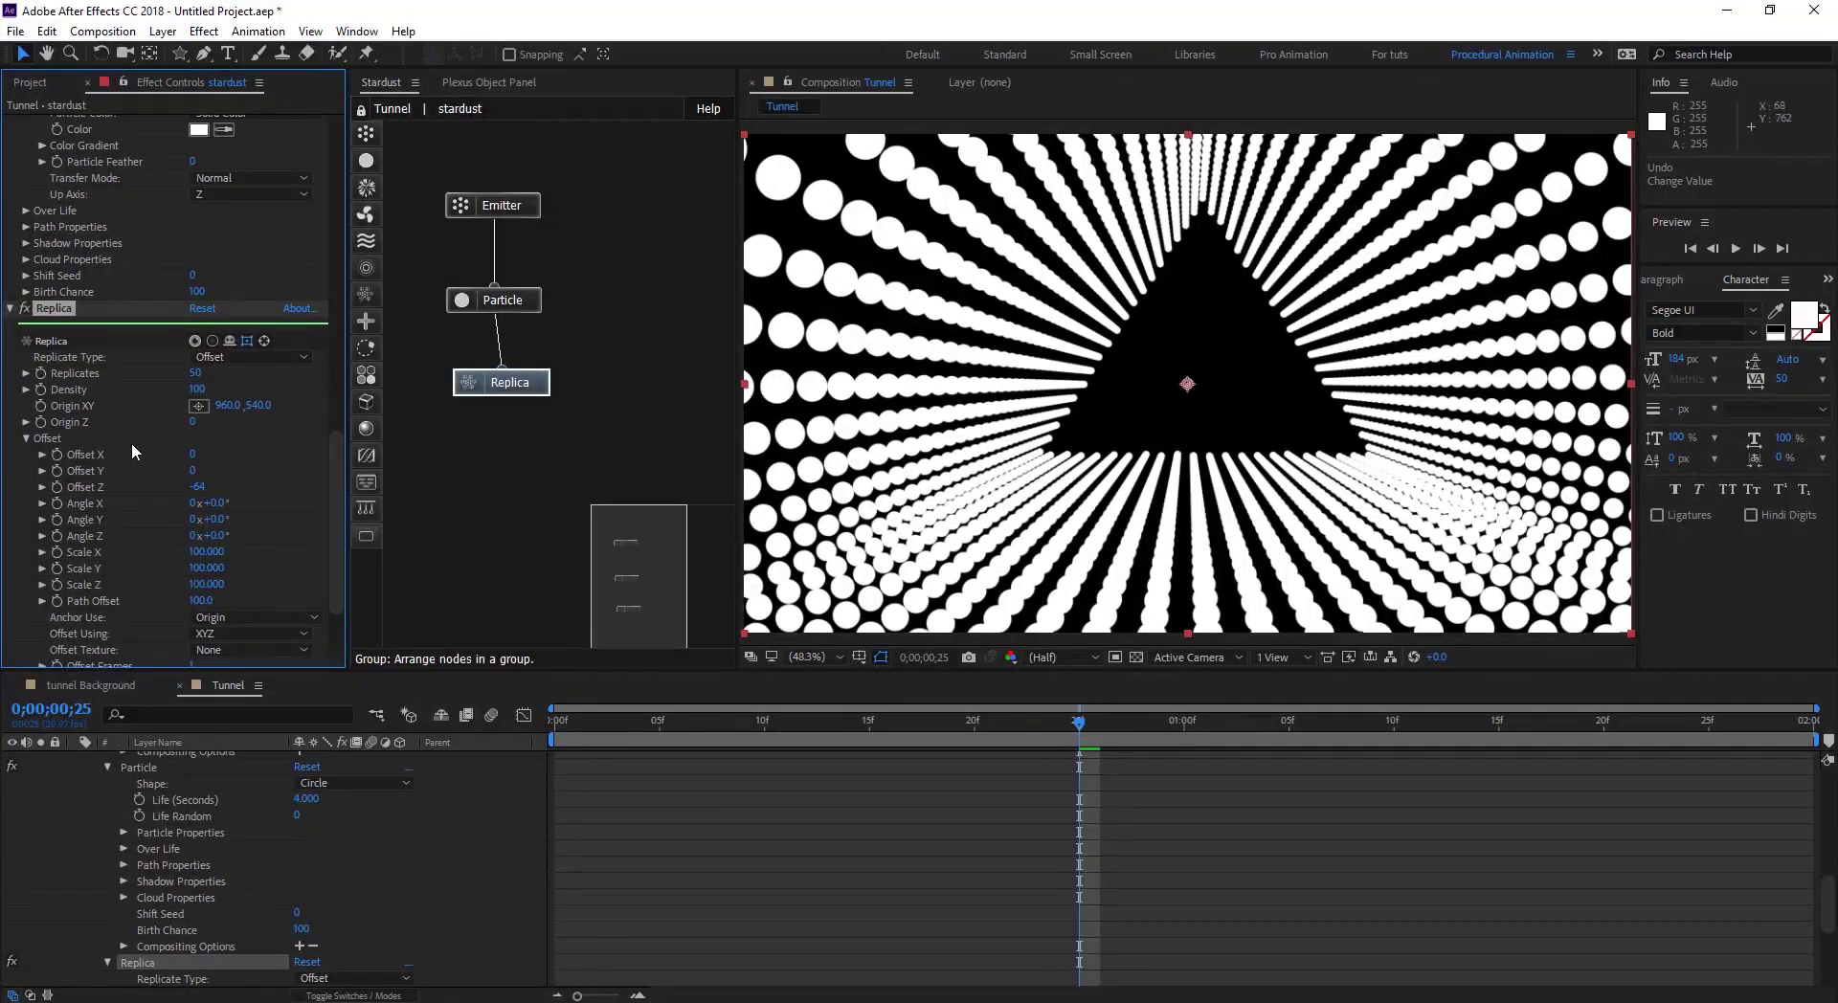
pyautogui.scroll(-1, 331, 455)
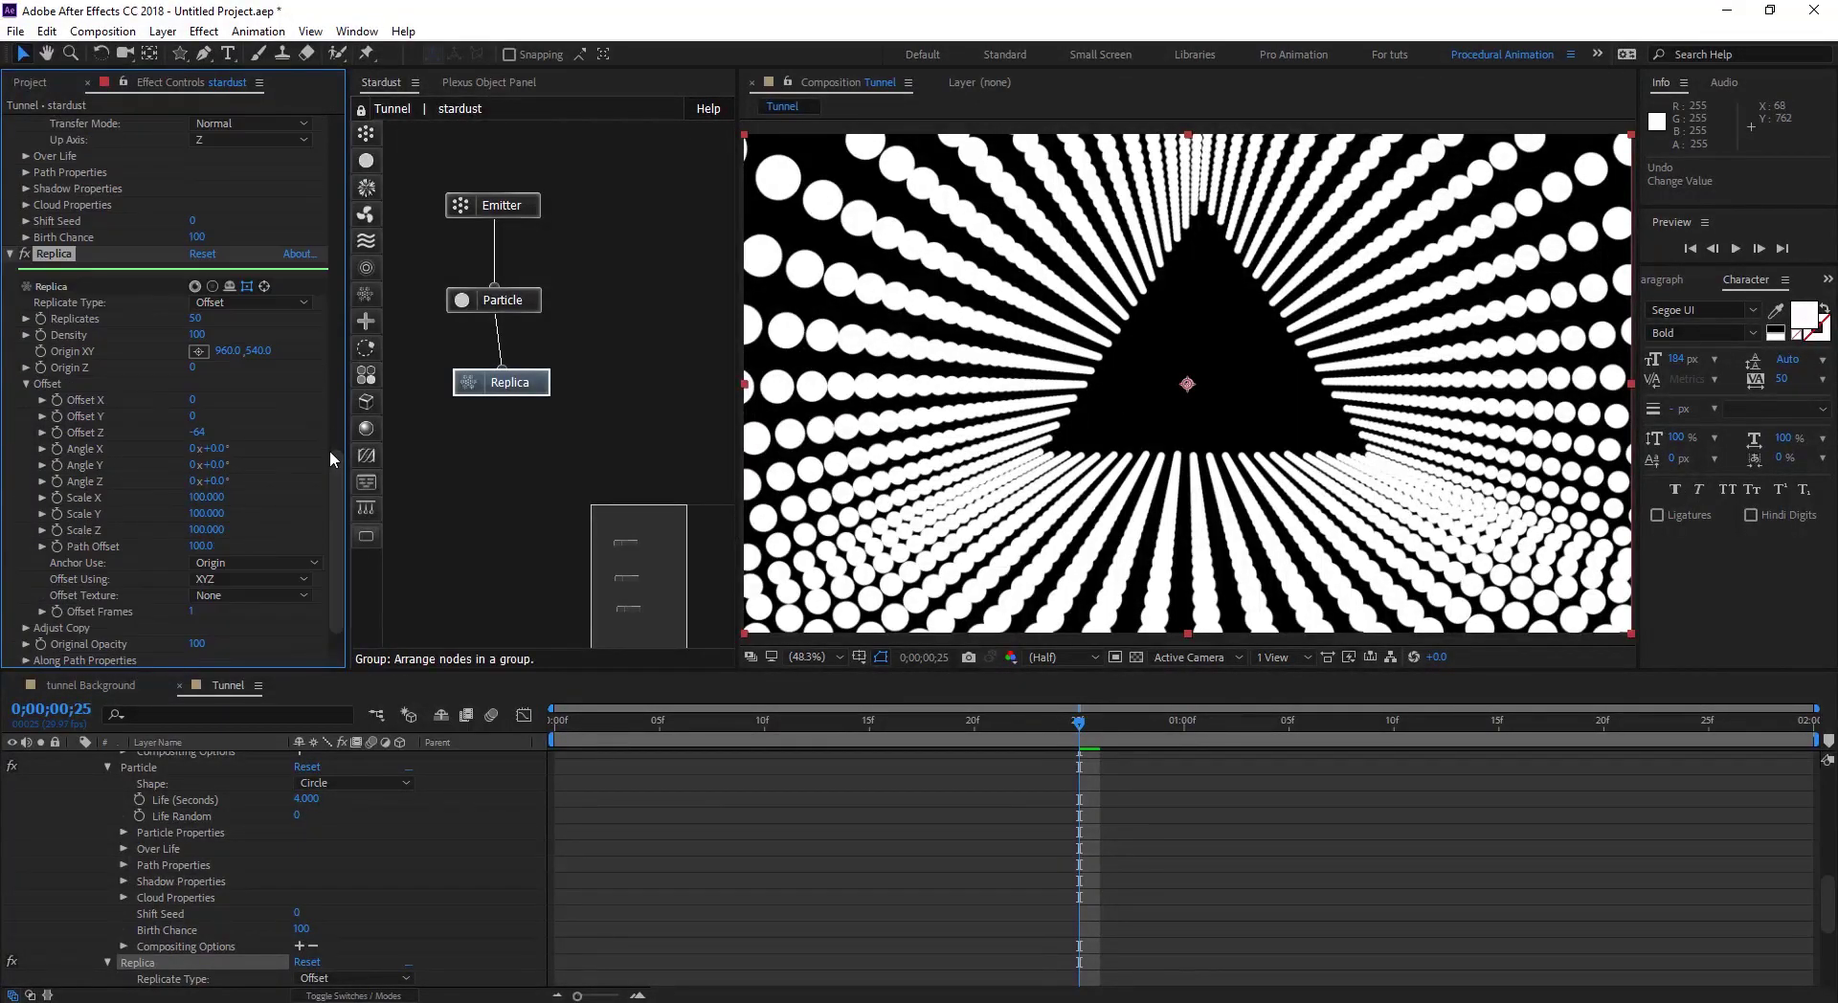
pyautogui.moveTo(220, 480); pyautogui.dragTo(163, 482)
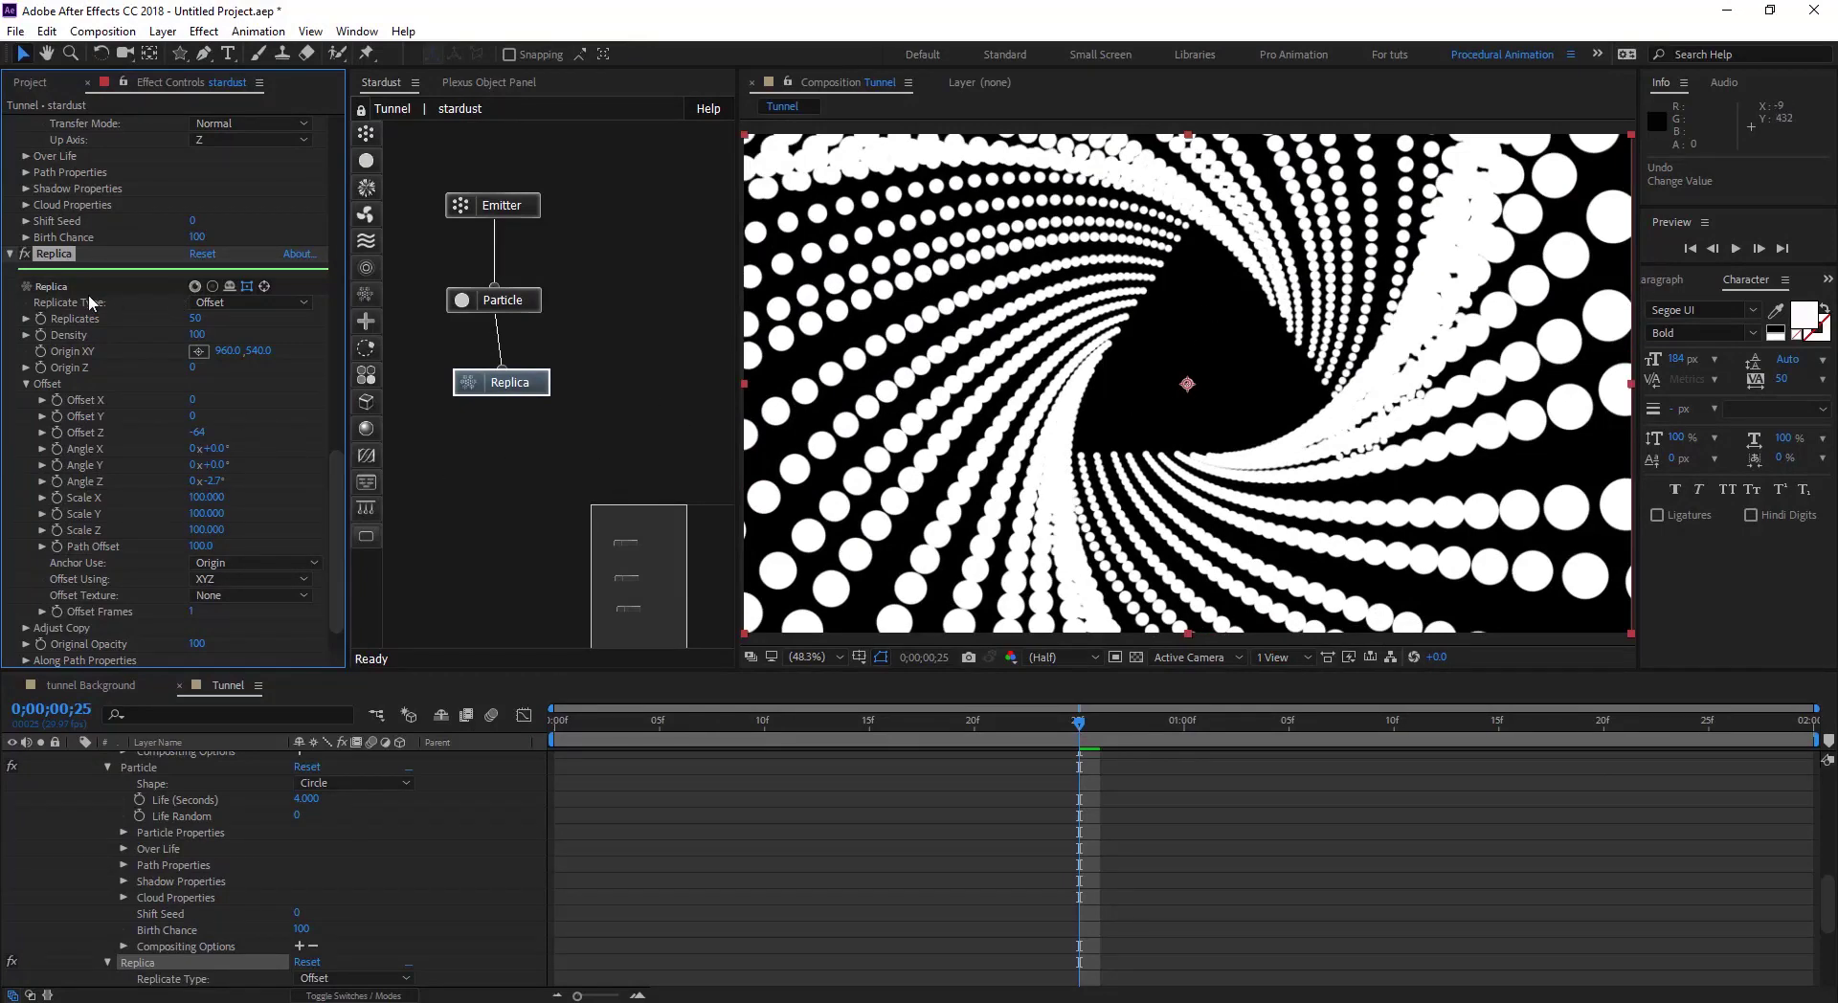
# Step: Scroll back up and select the Particle node in the Stardust panel
pyautogui.scroll(3, 88, 295)
pyautogui.scroll(2, 88, 295)
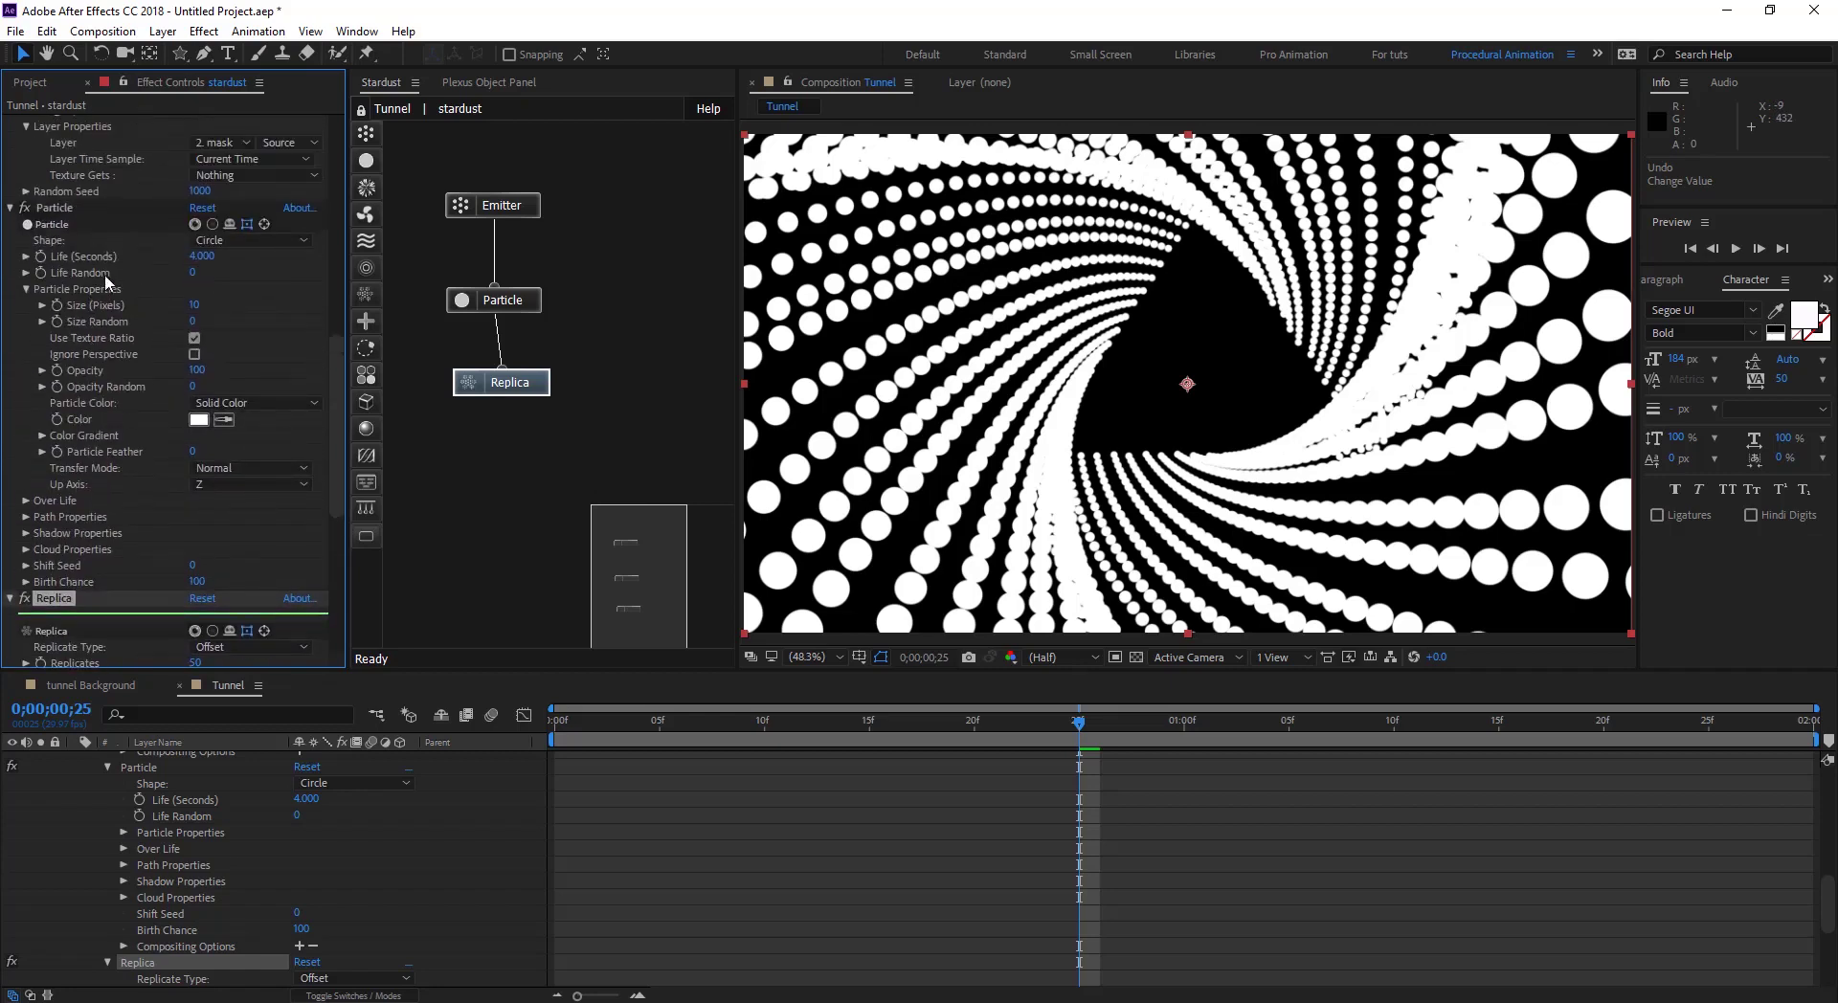
pyautogui.click(515, 305)
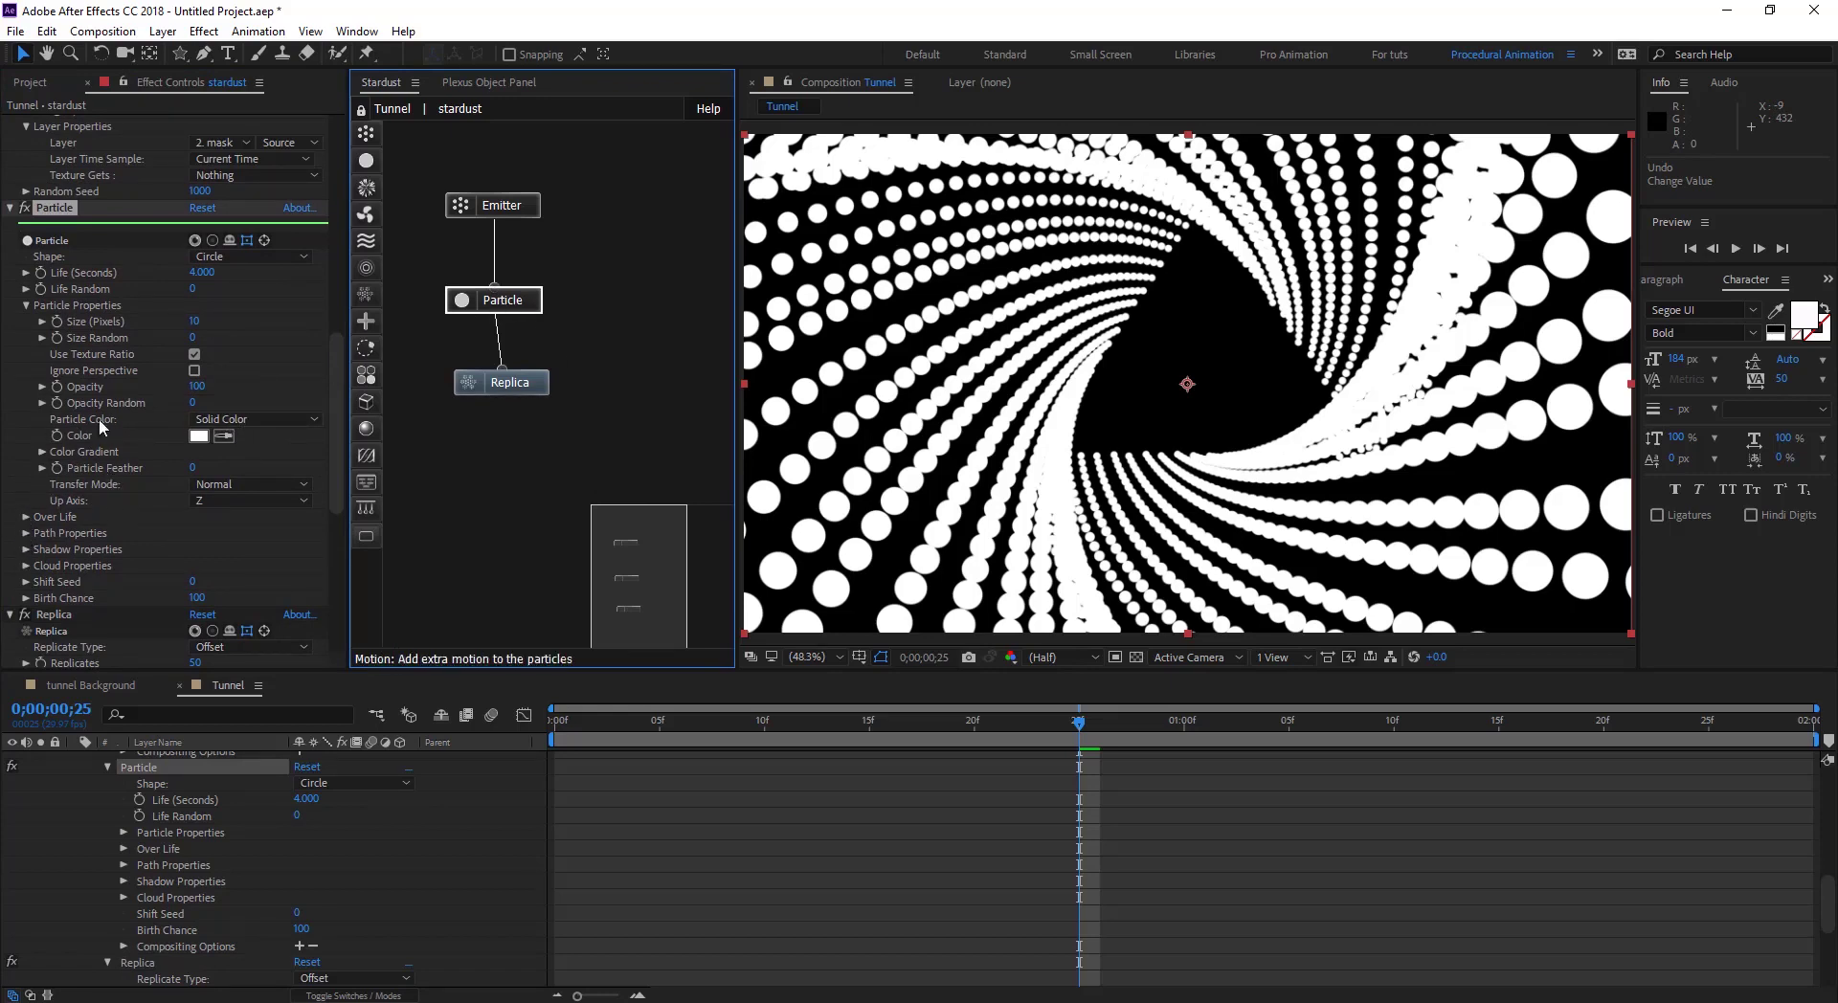
# Step: Set Particle Color to Random From Gradient using the Color 08 yellow-to-red preset
pyautogui.click(284, 419)
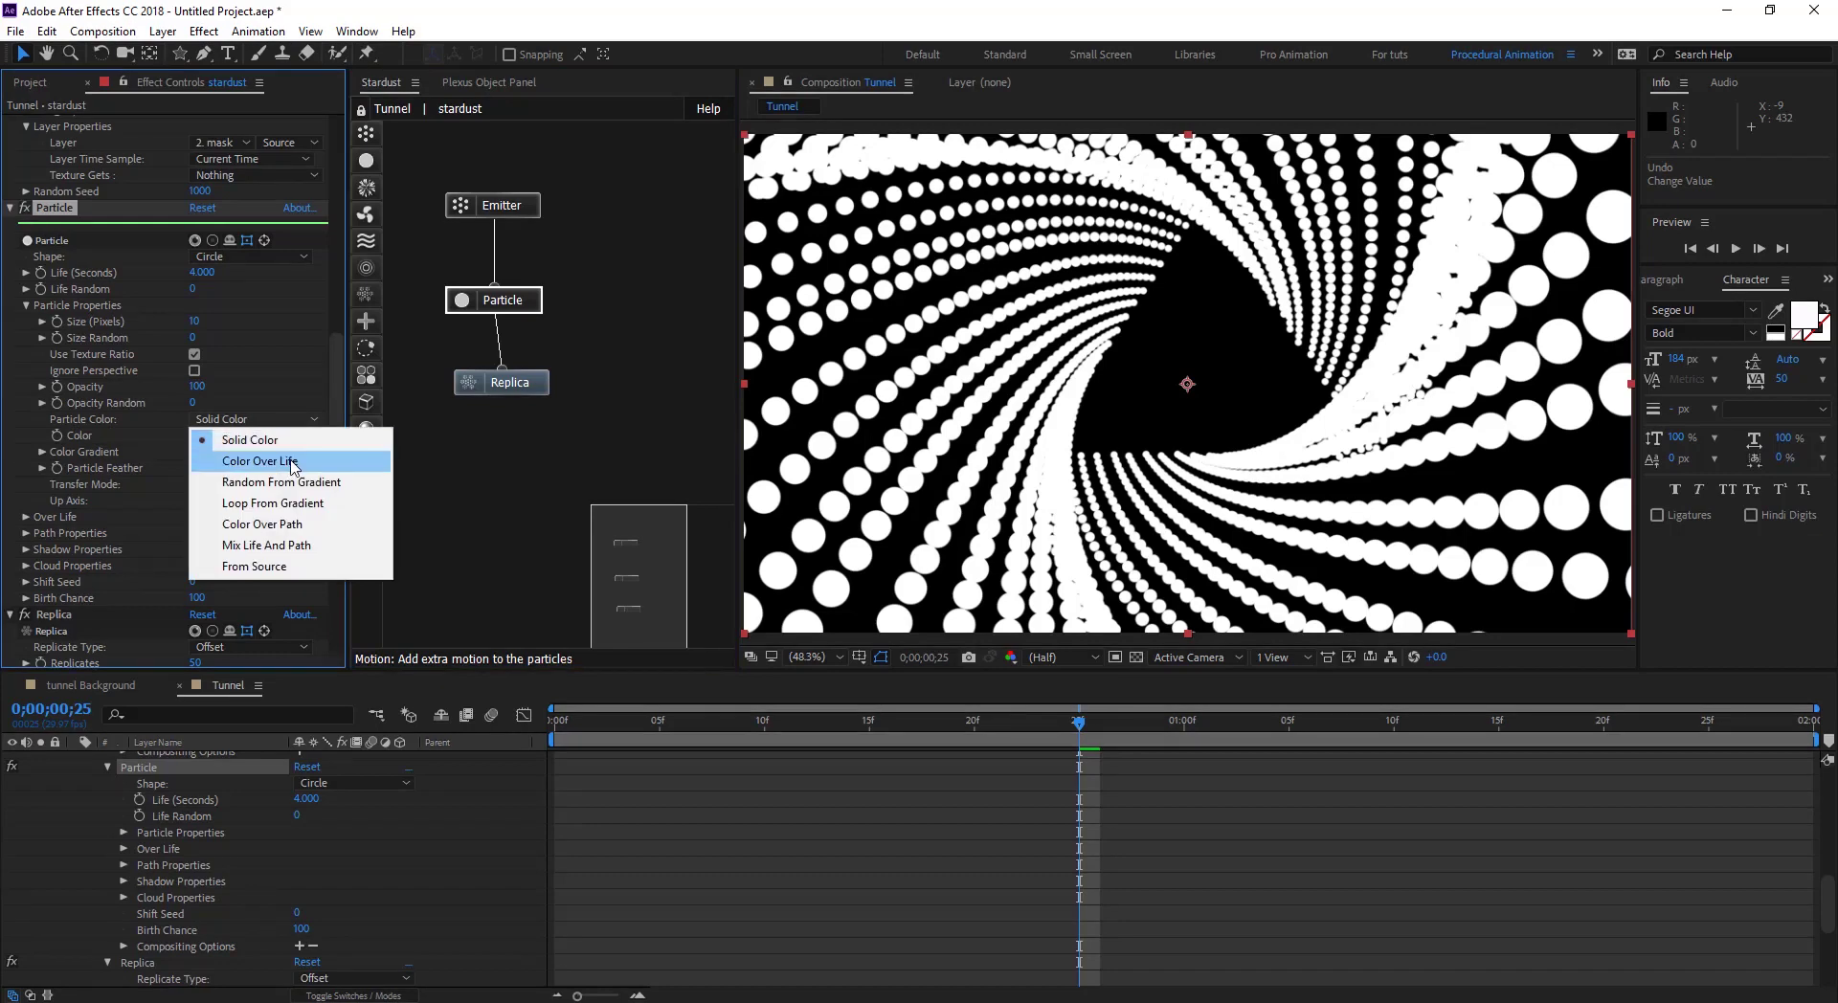
pyautogui.click(281, 482)
pyautogui.click(42, 452)
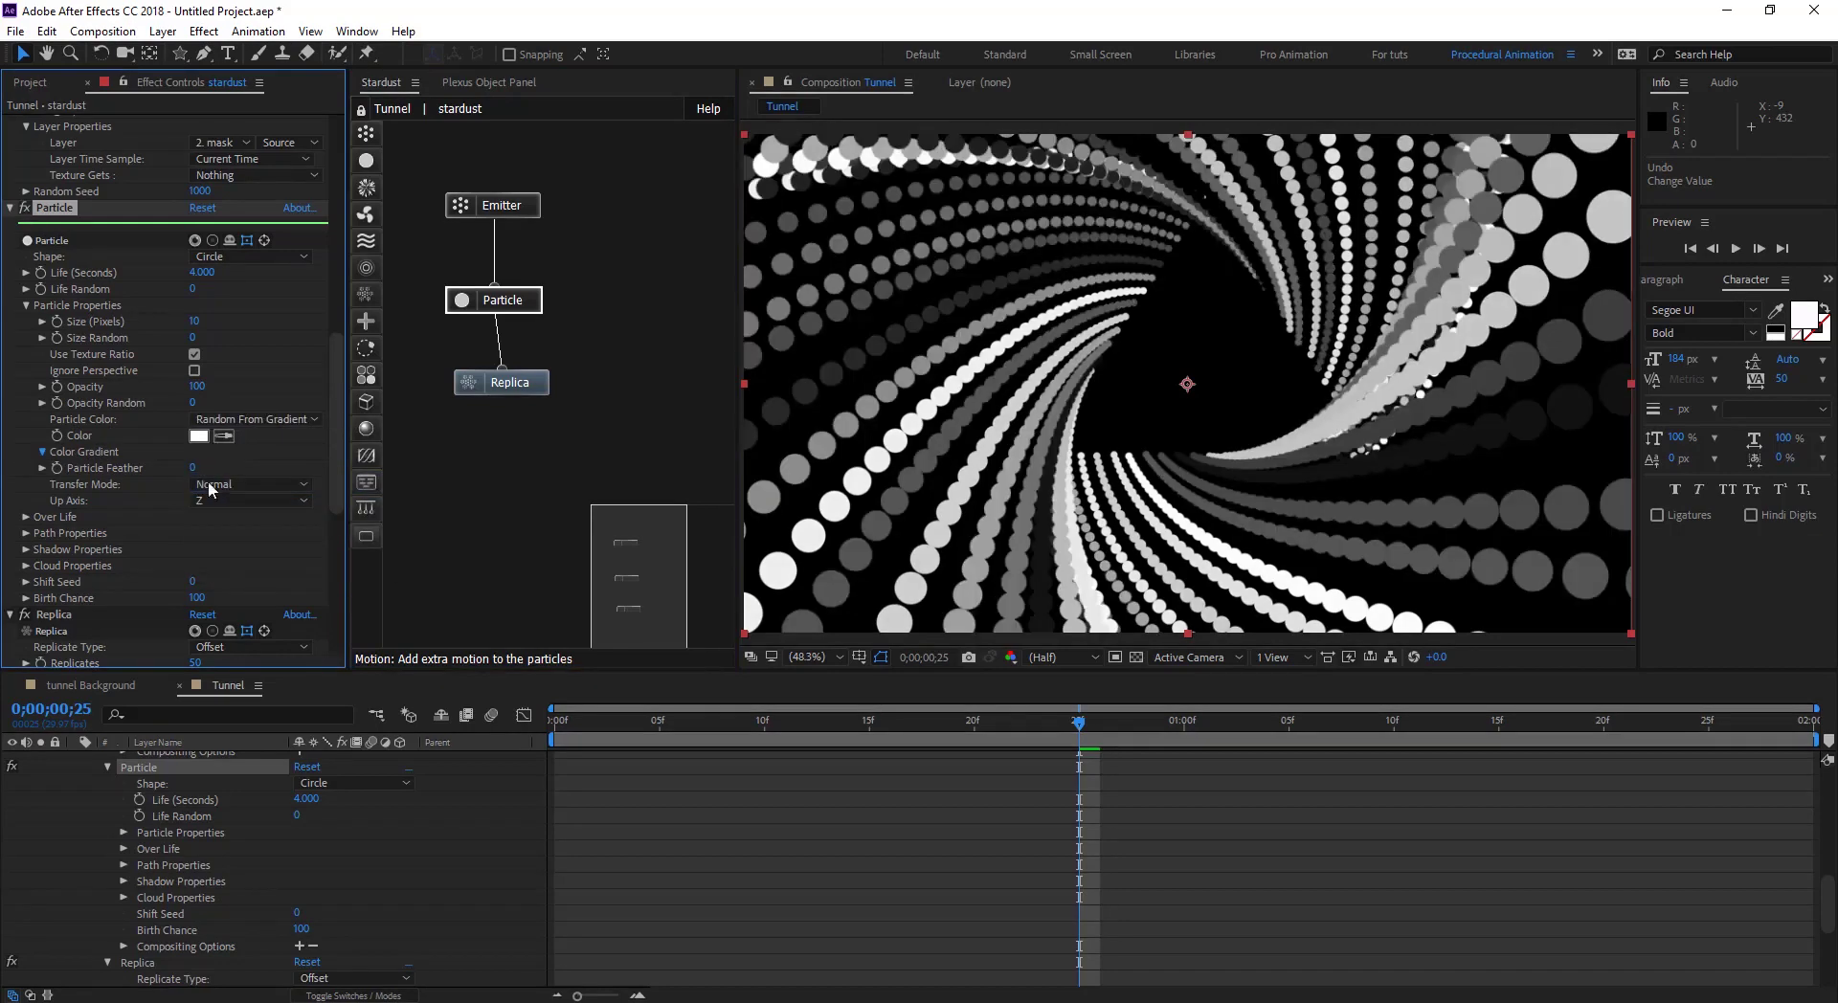
pyautogui.click(218, 578)
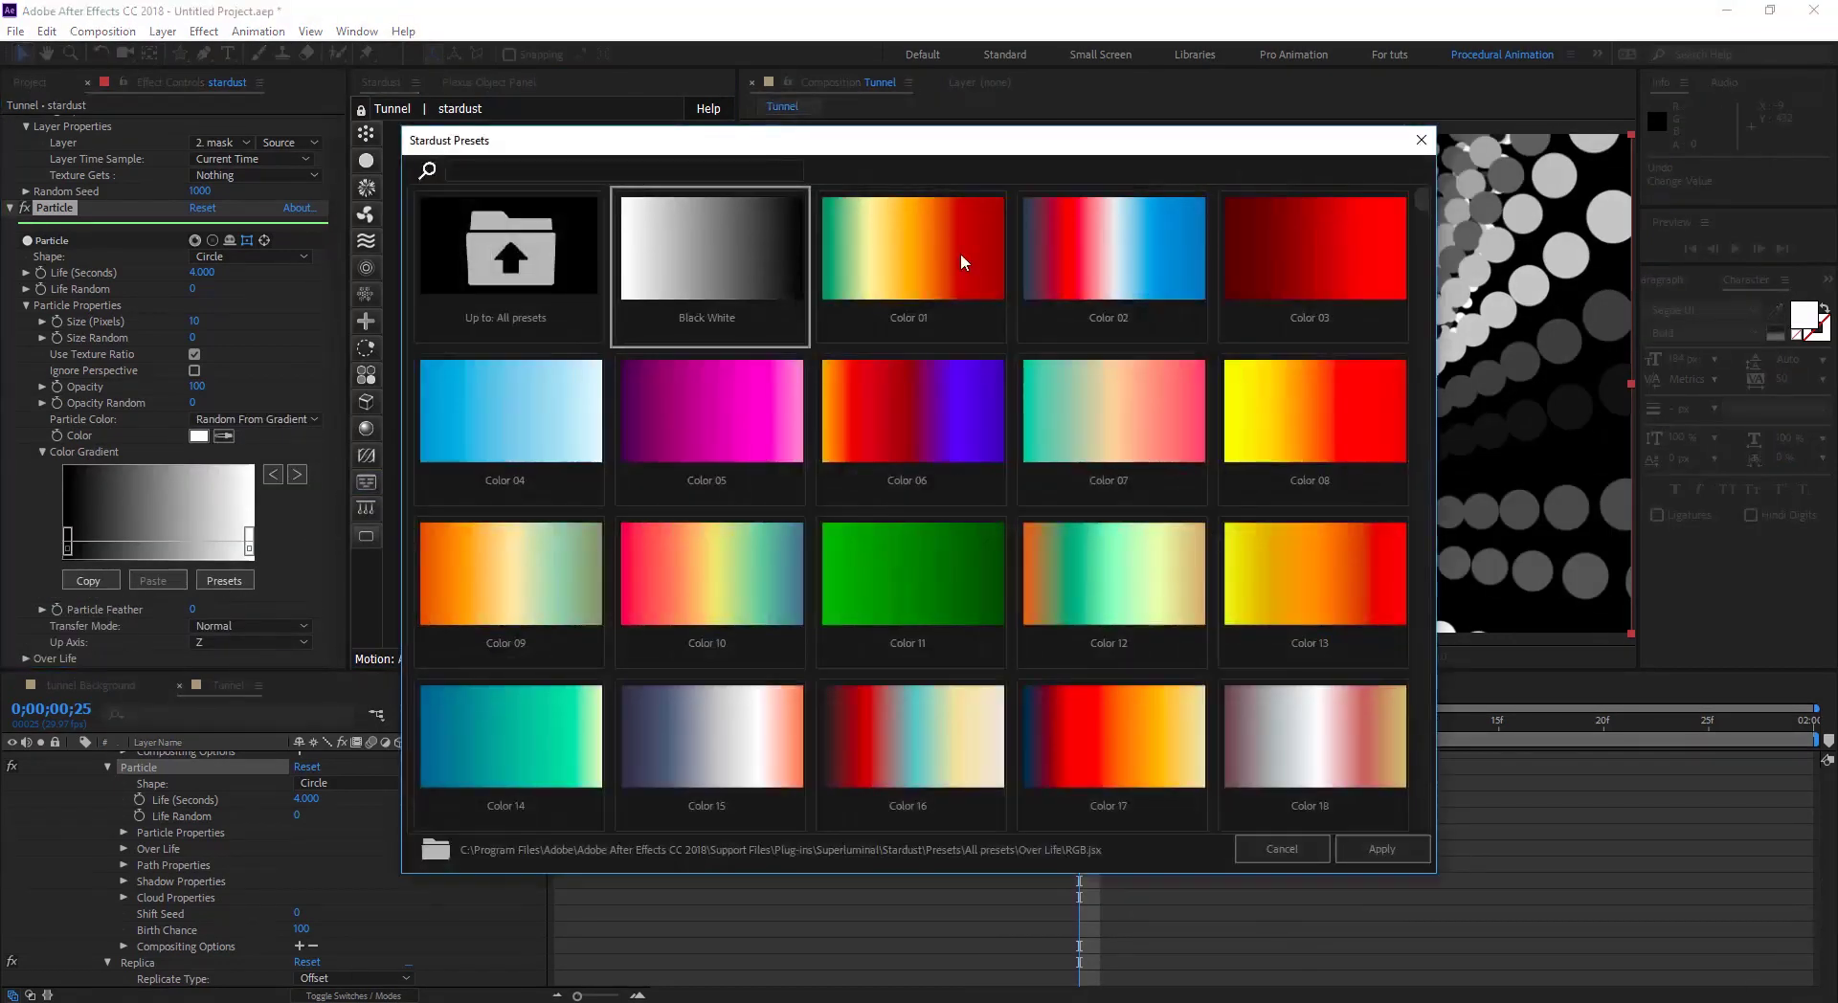
pyautogui.click(1323, 417)
pyautogui.click(1381, 848)
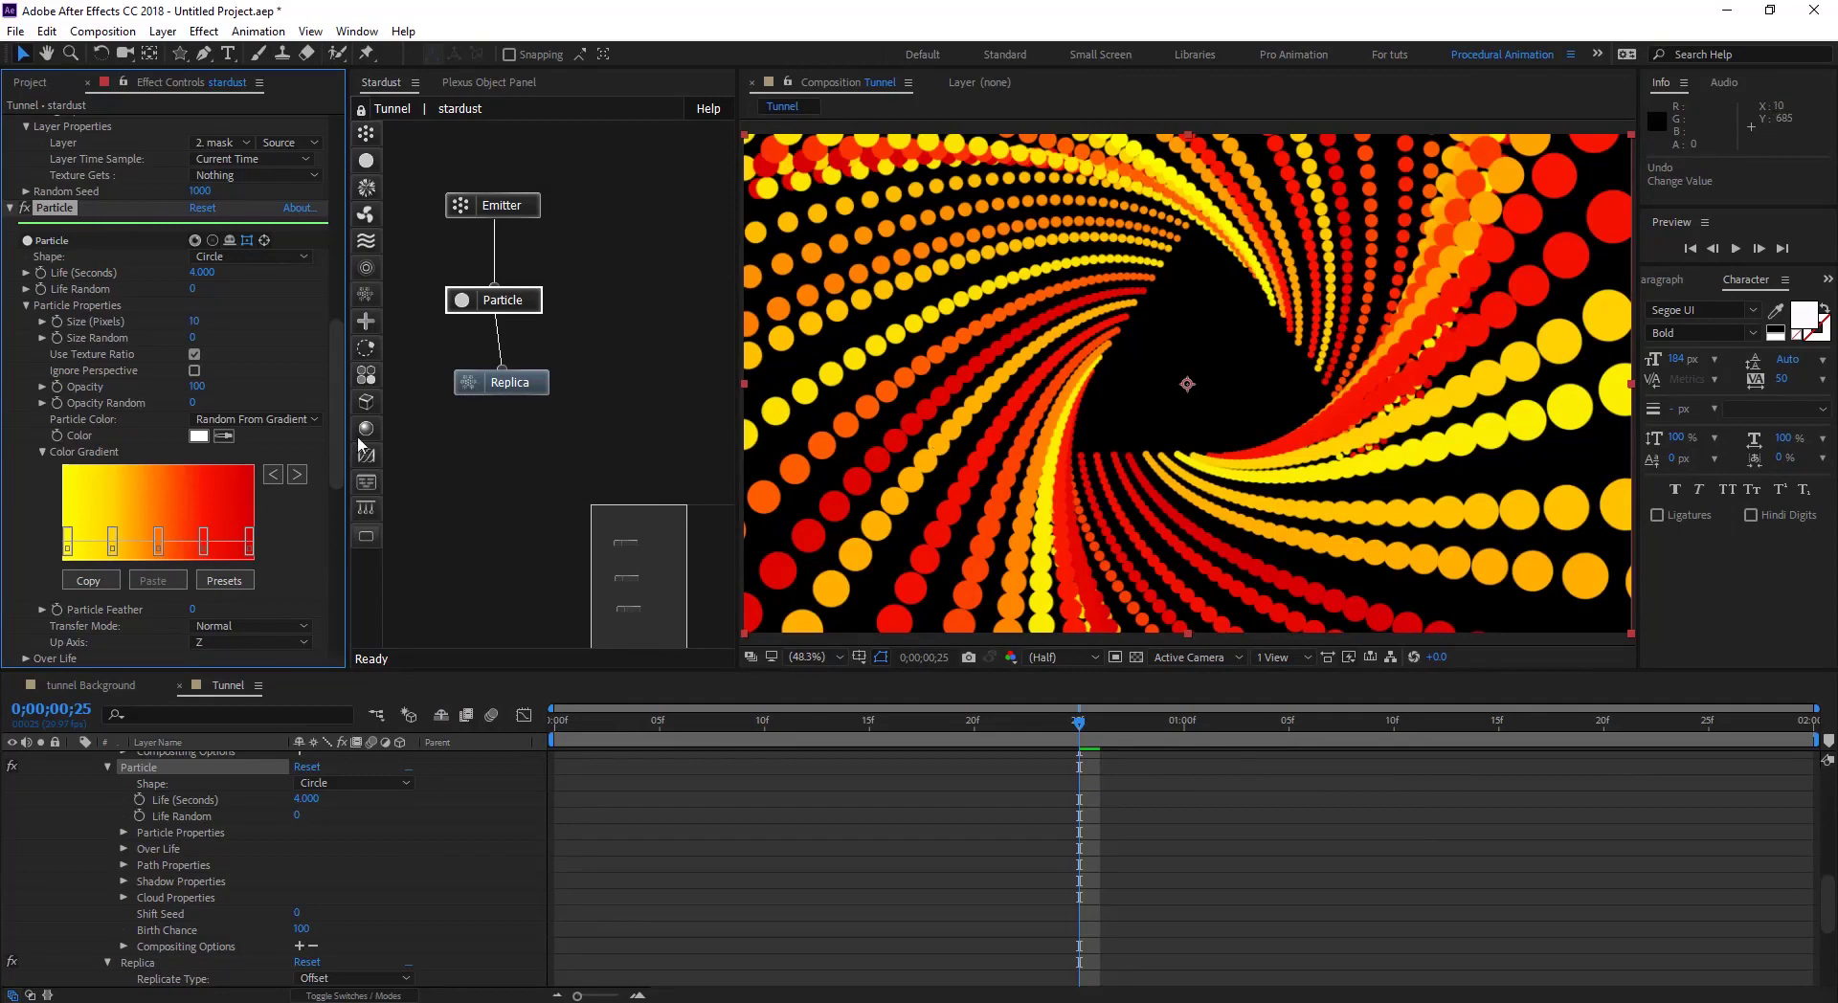
# Step: Disable the Replica node to show one triangle, then view the tunnel Background comp
pyautogui.click(525, 389)
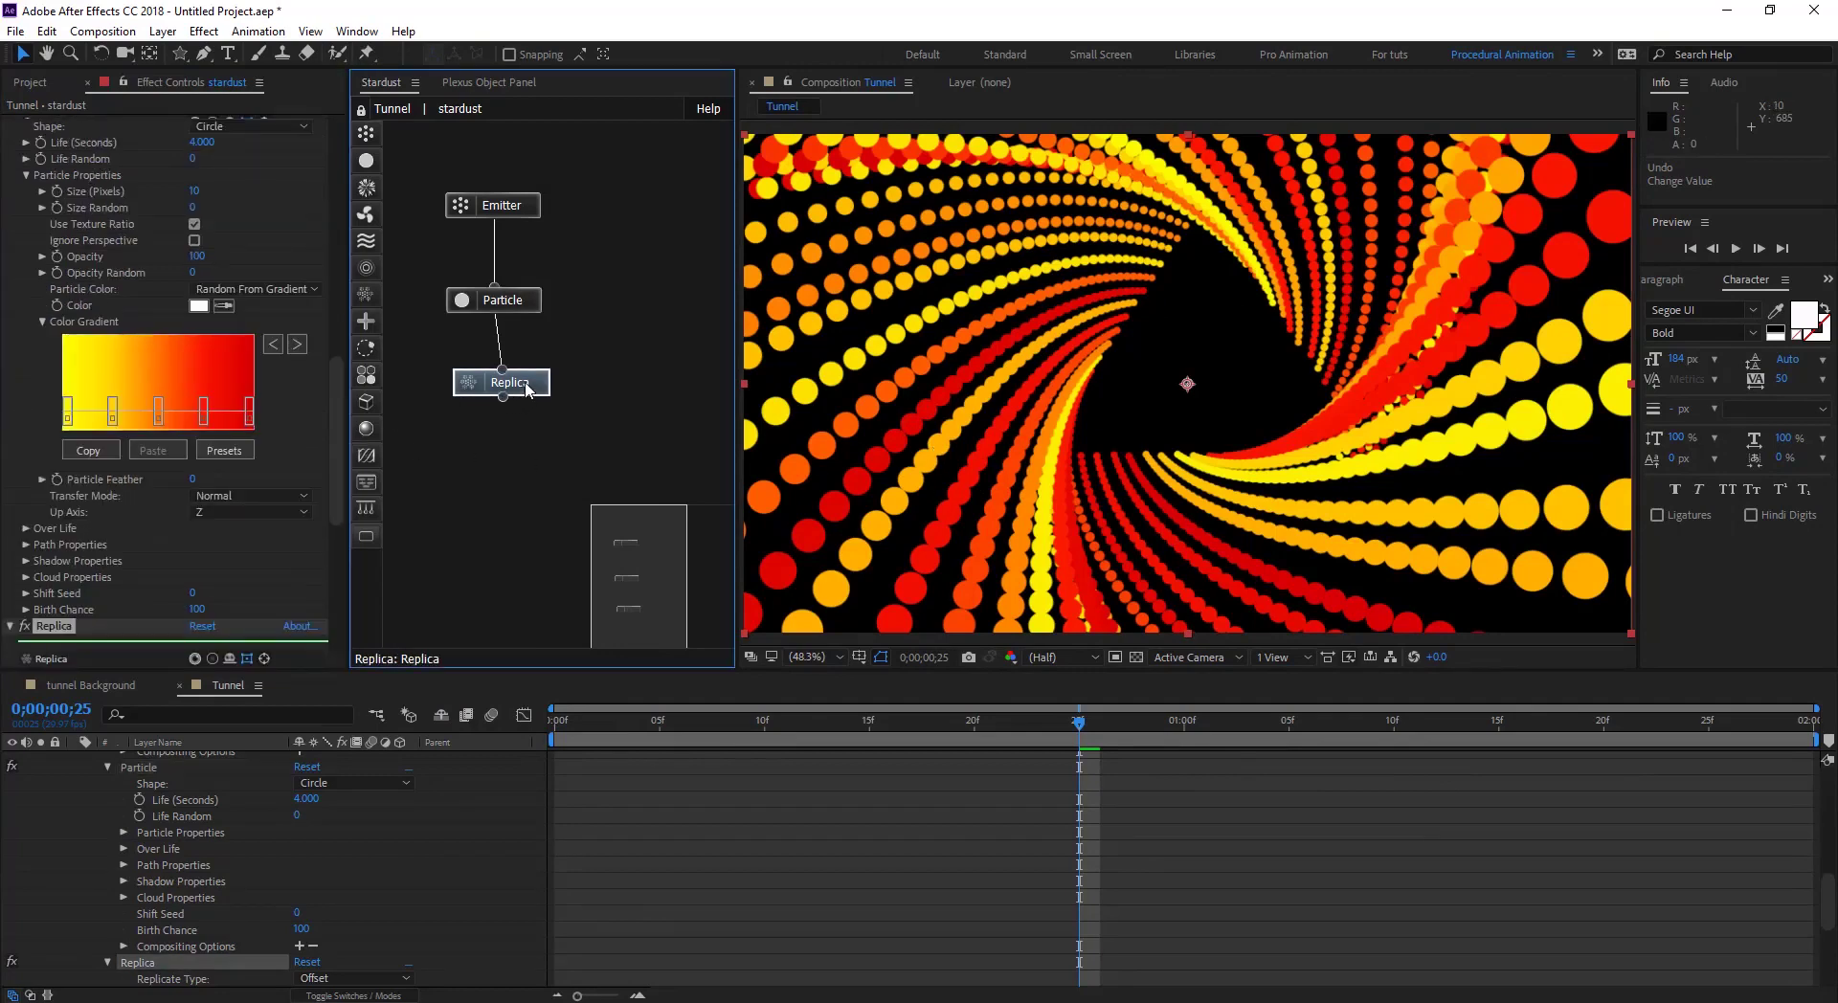
pyautogui.scroll(-1, 26, 618)
pyautogui.click(27, 618)
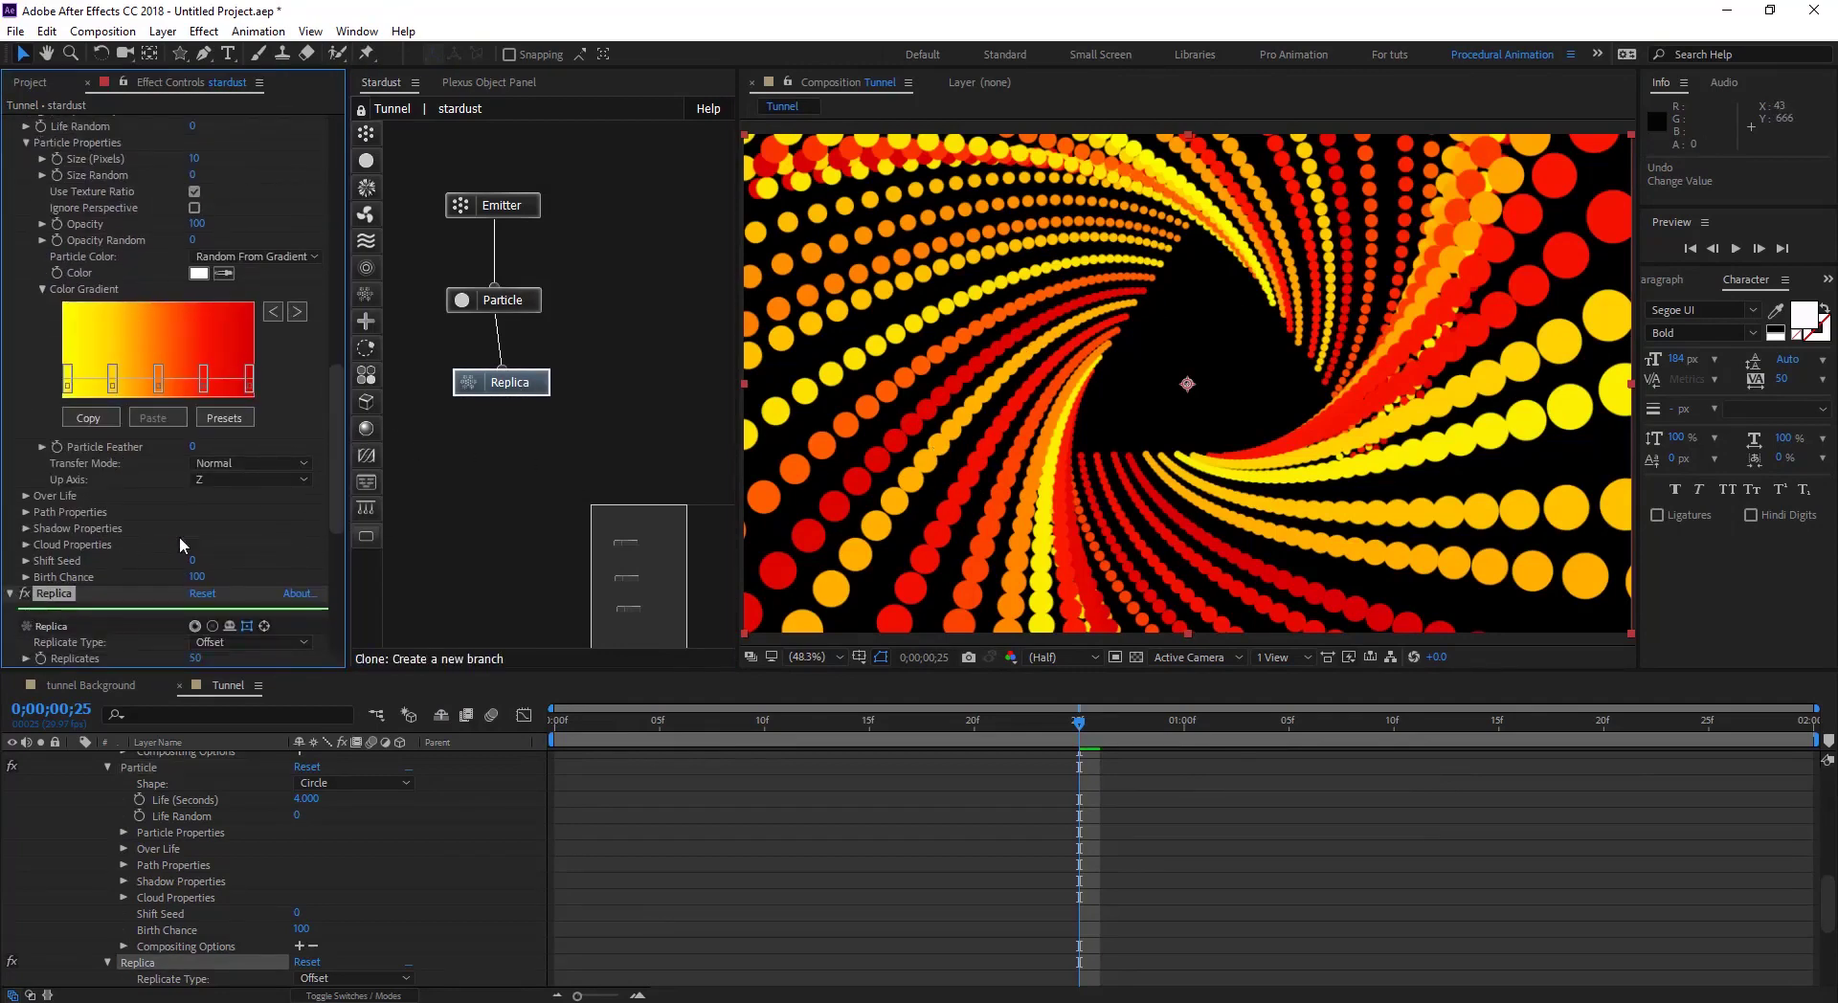
pyautogui.click(24, 593)
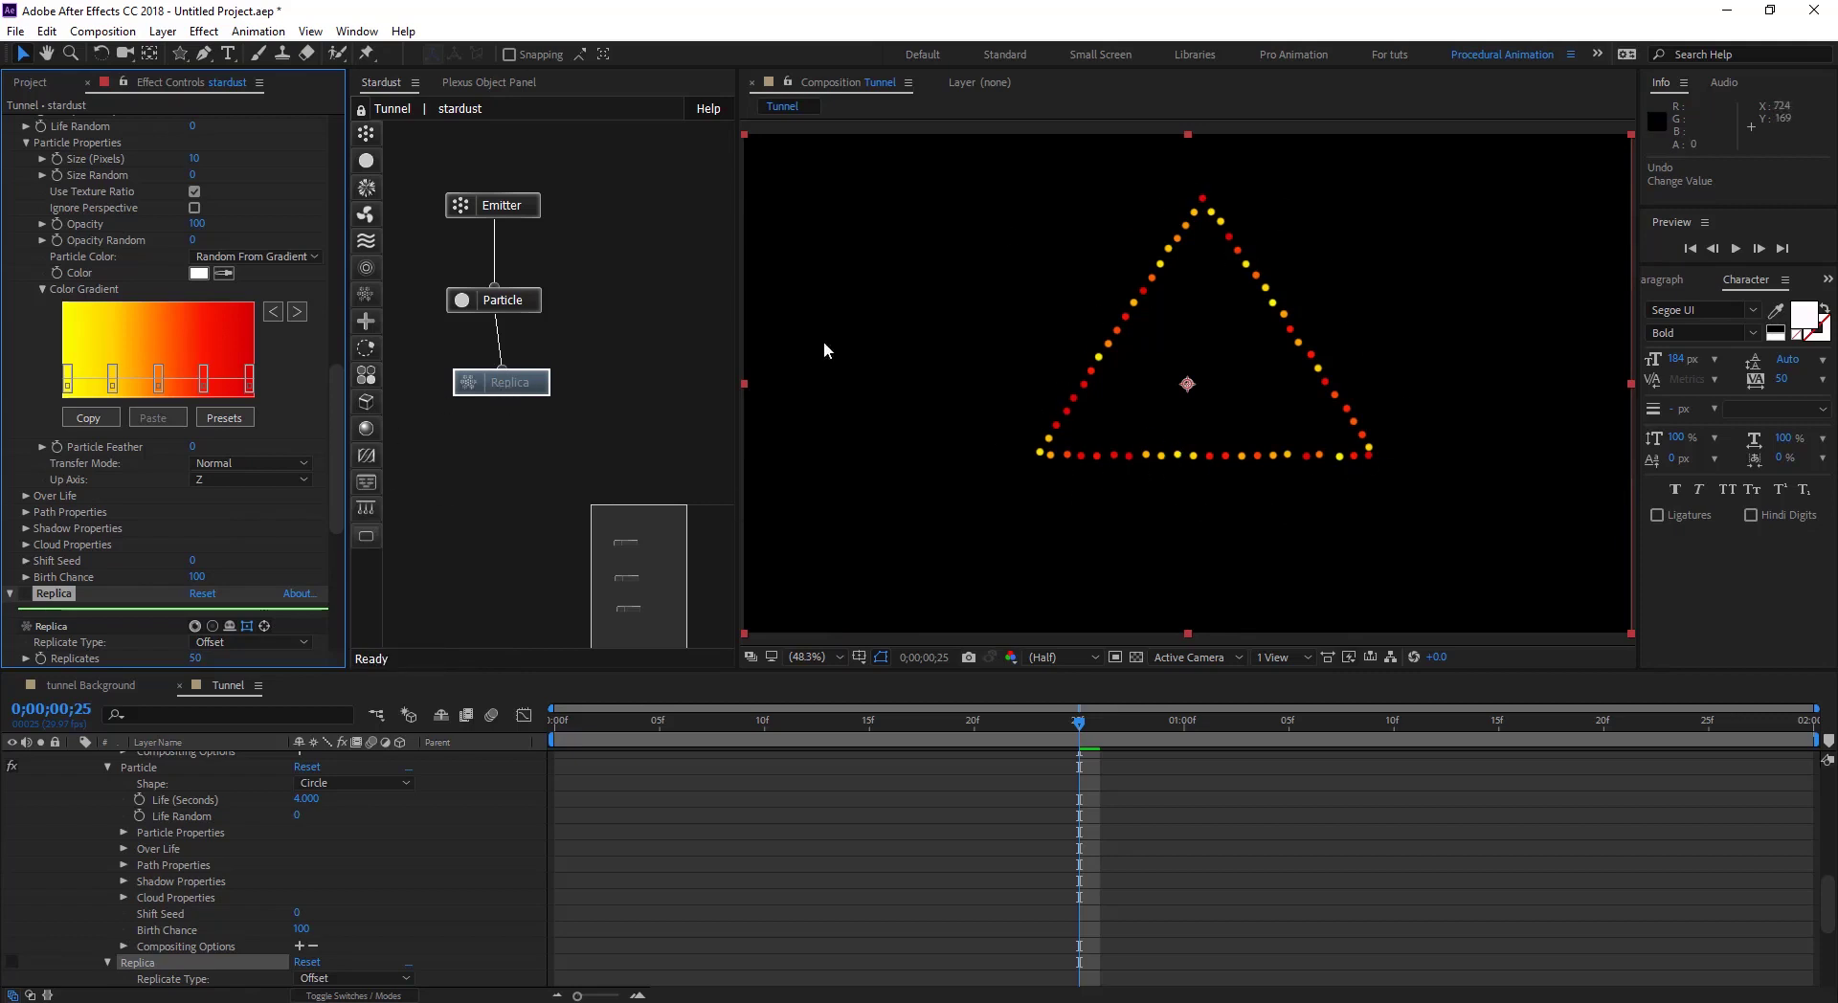
pyautogui.click(94, 685)
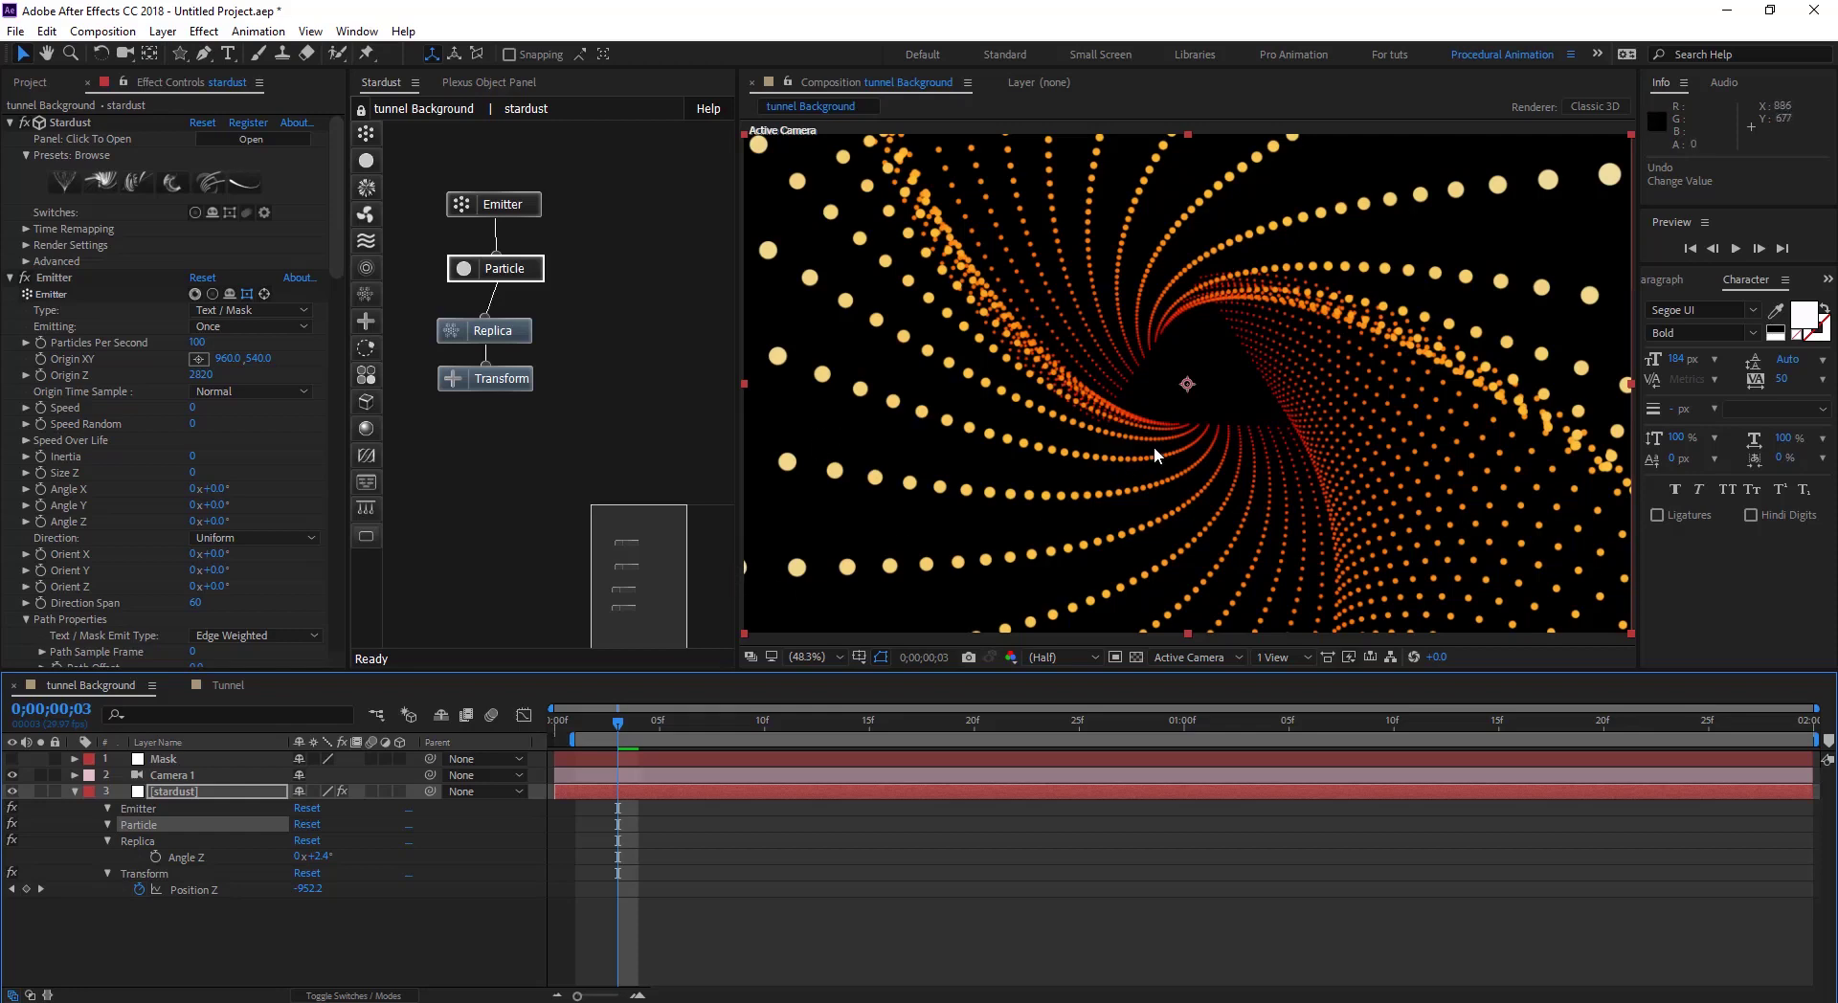
# Step: Back in the Tunnel comp, set Particle Color back to Solid Color
pyautogui.click(227, 688)
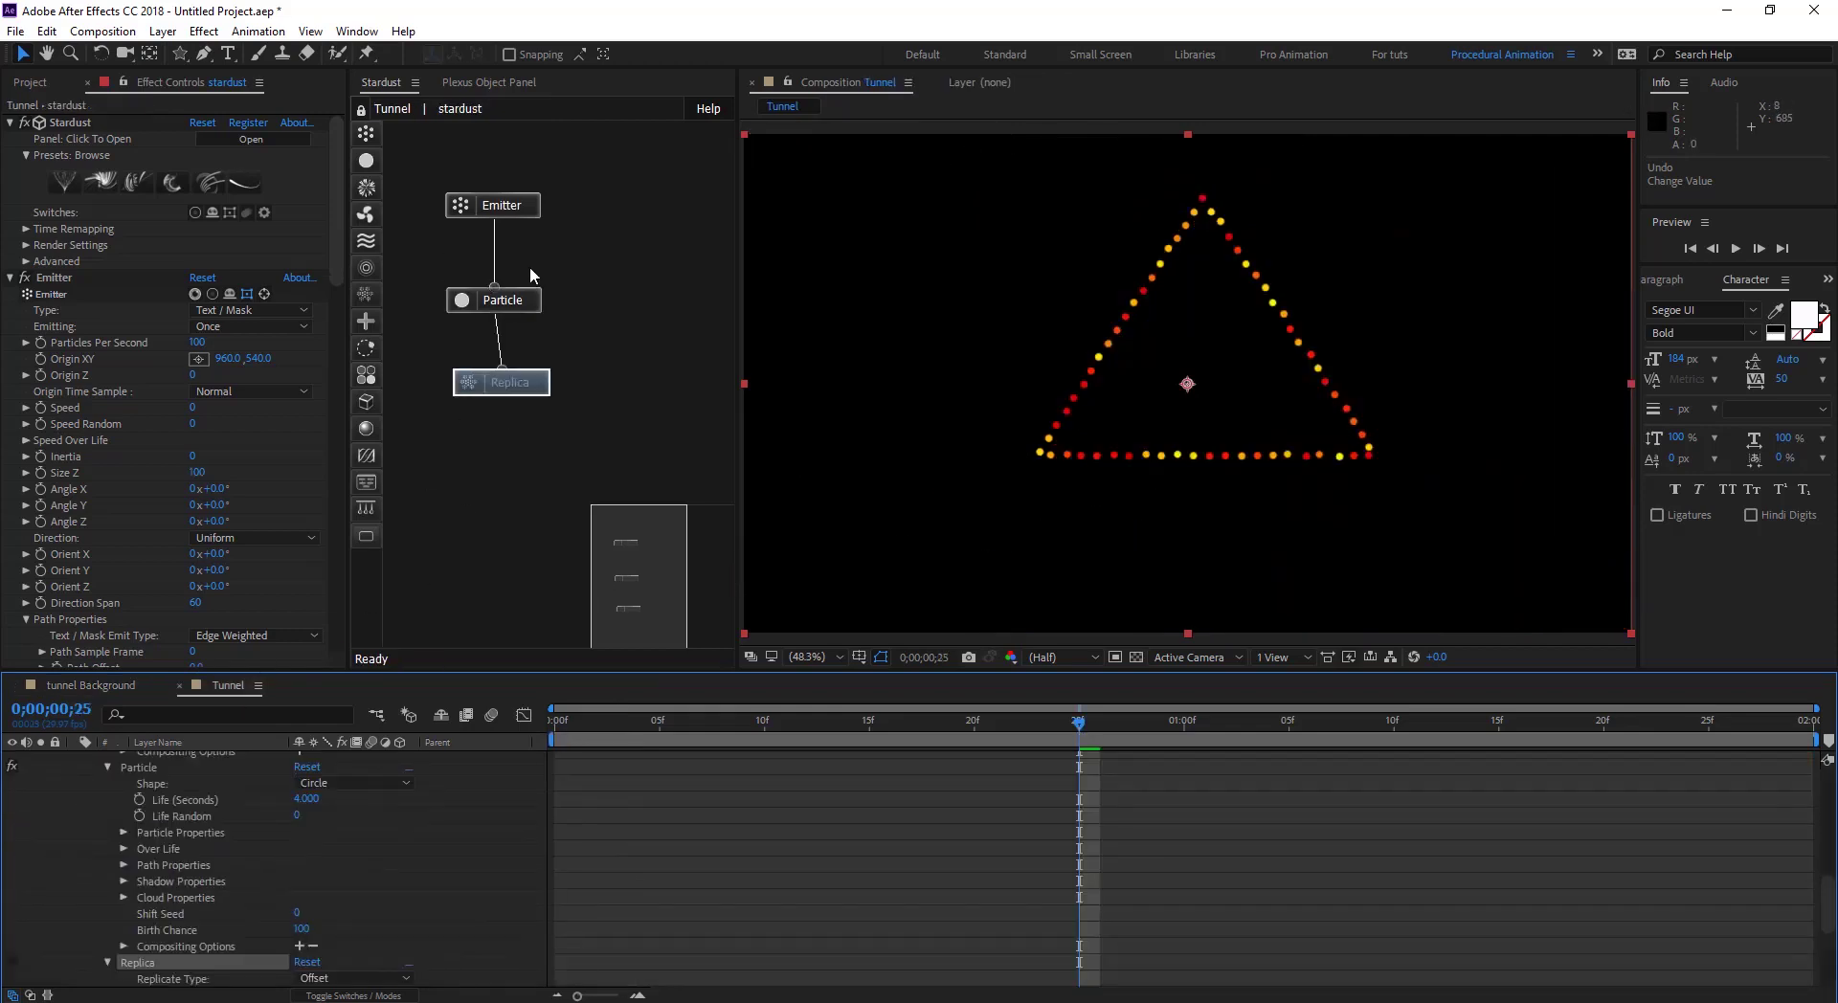
pyautogui.click(522, 303)
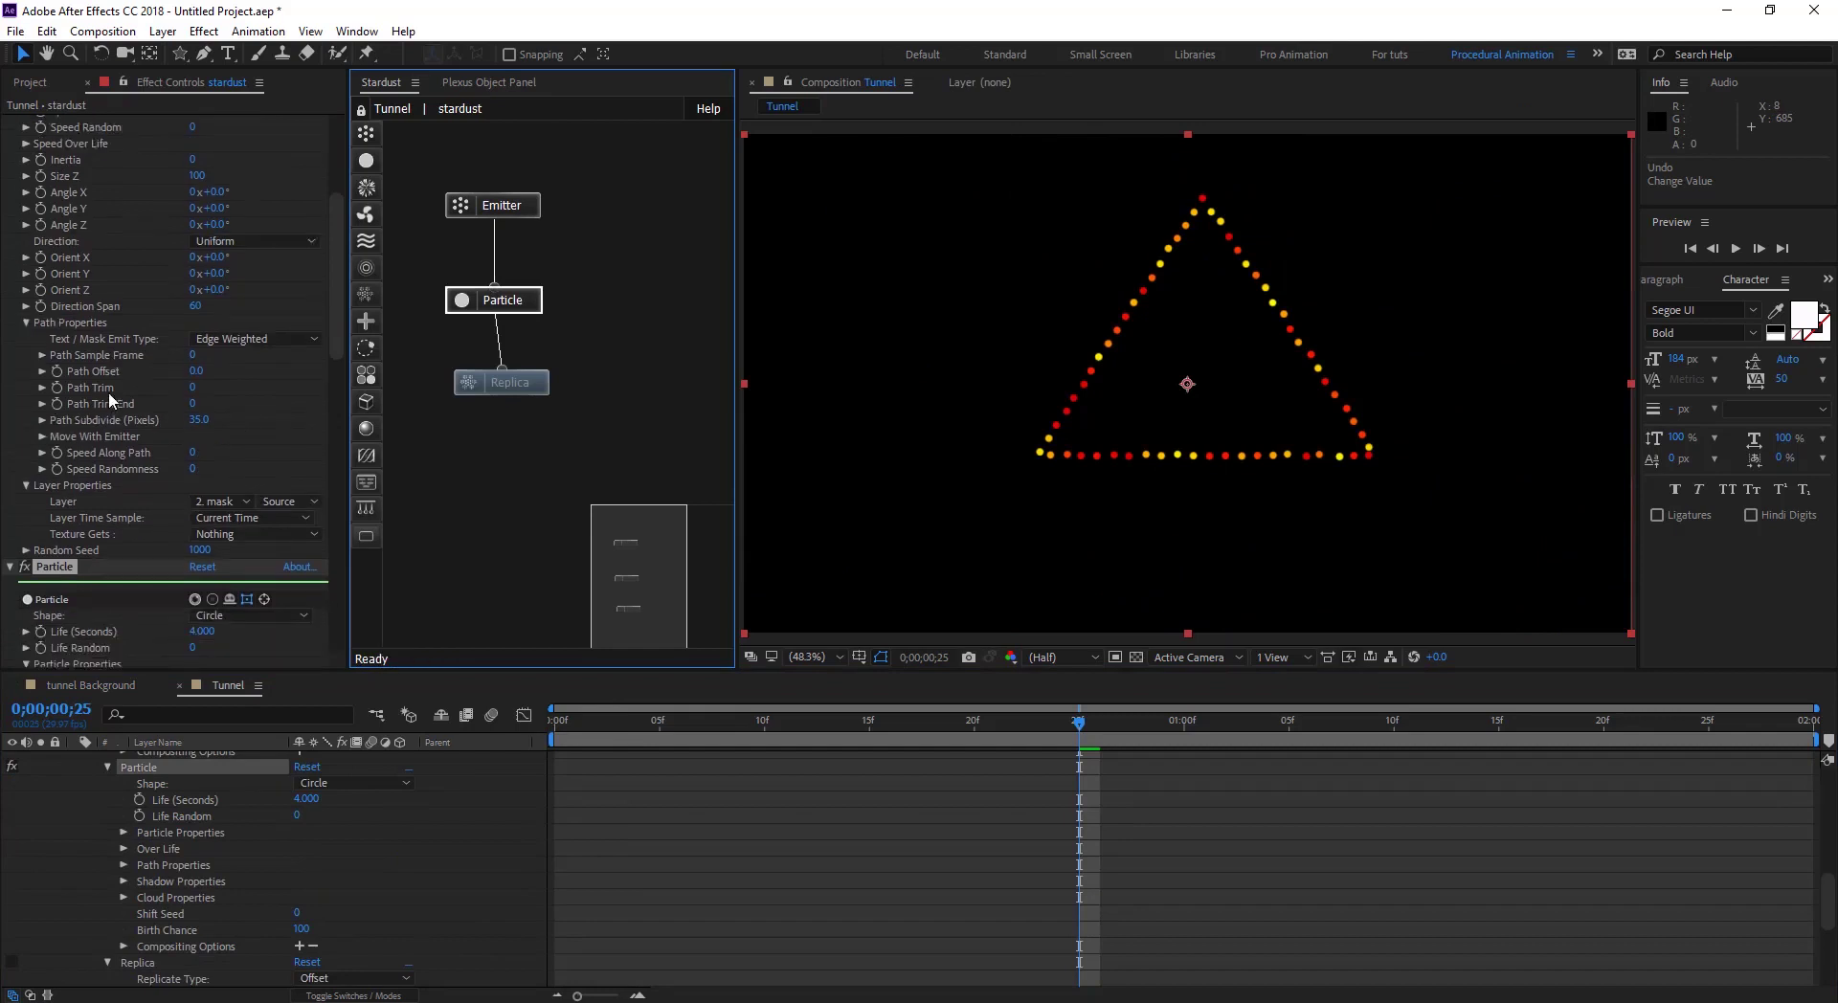
pyautogui.click(26, 620)
pyautogui.scroll(-4, 144, 479)
pyautogui.click(254, 476)
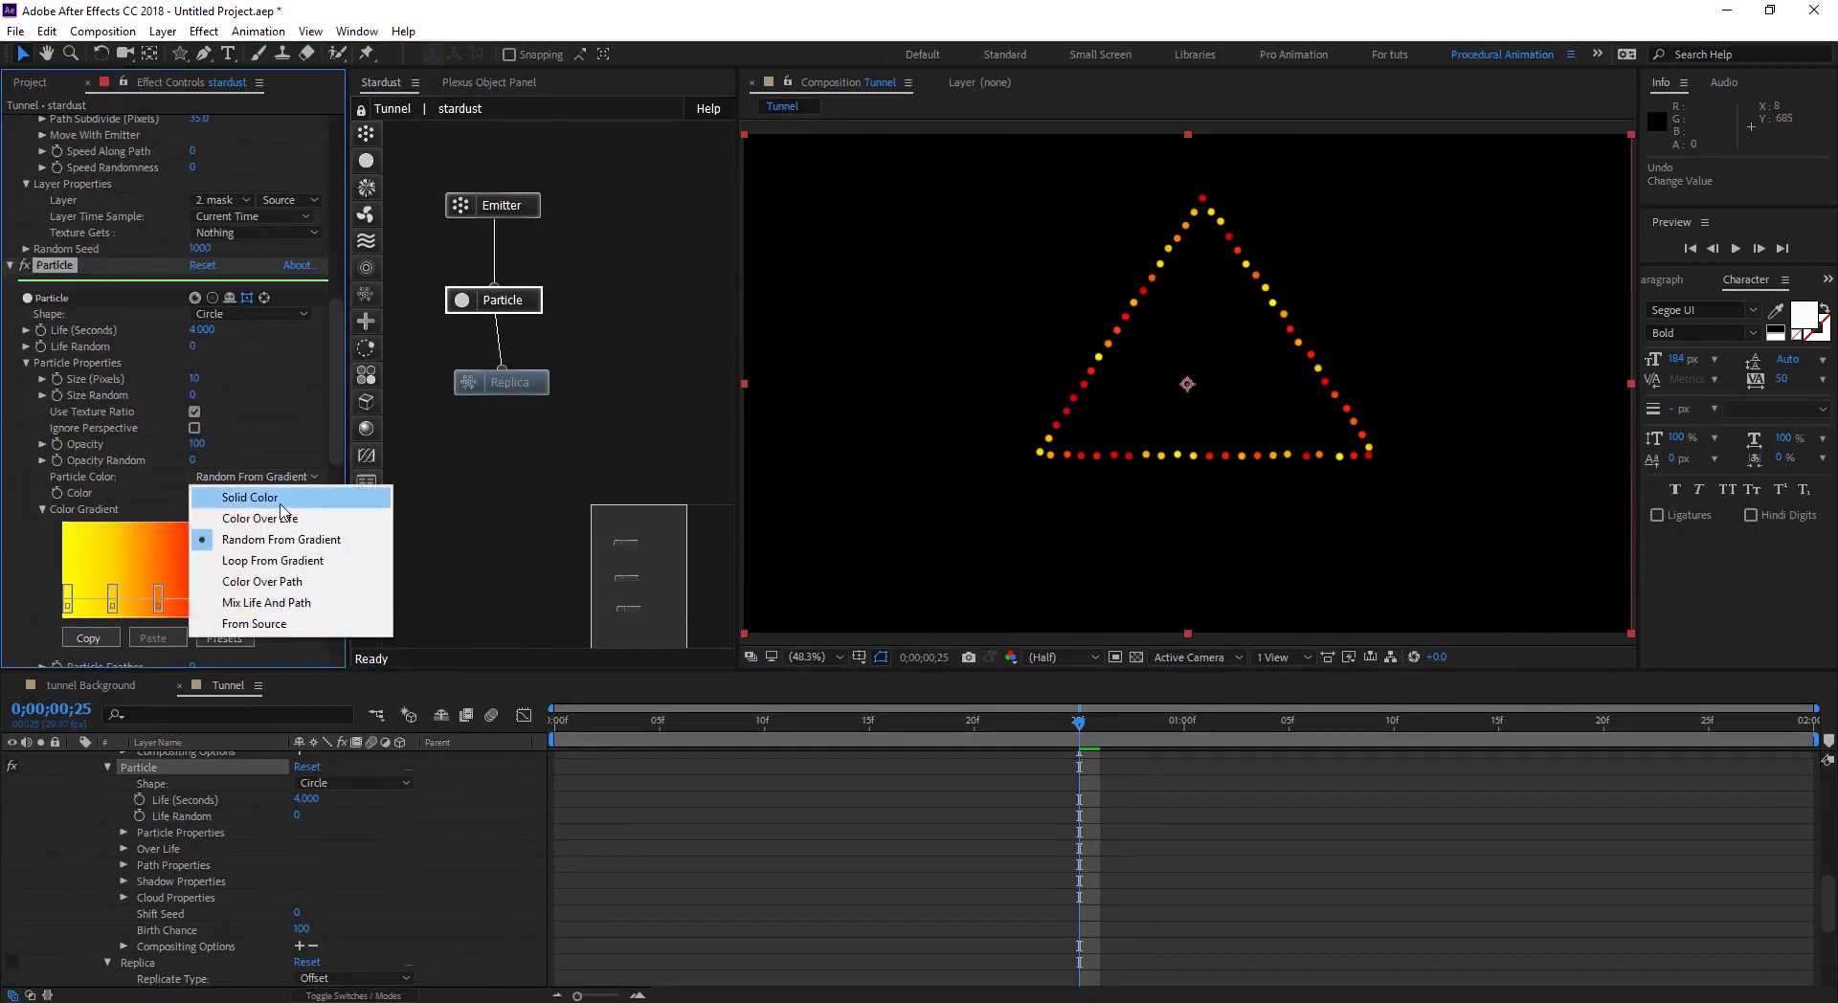
pyautogui.click(282, 508)
# Step: Re-enable the Replica node to restore the white spiral tunnel
pyautogui.click(504, 388)
pyautogui.click(25, 610)
pyautogui.scroll(-6, 53, 433)
pyautogui.scroll(-1, 52, 432)
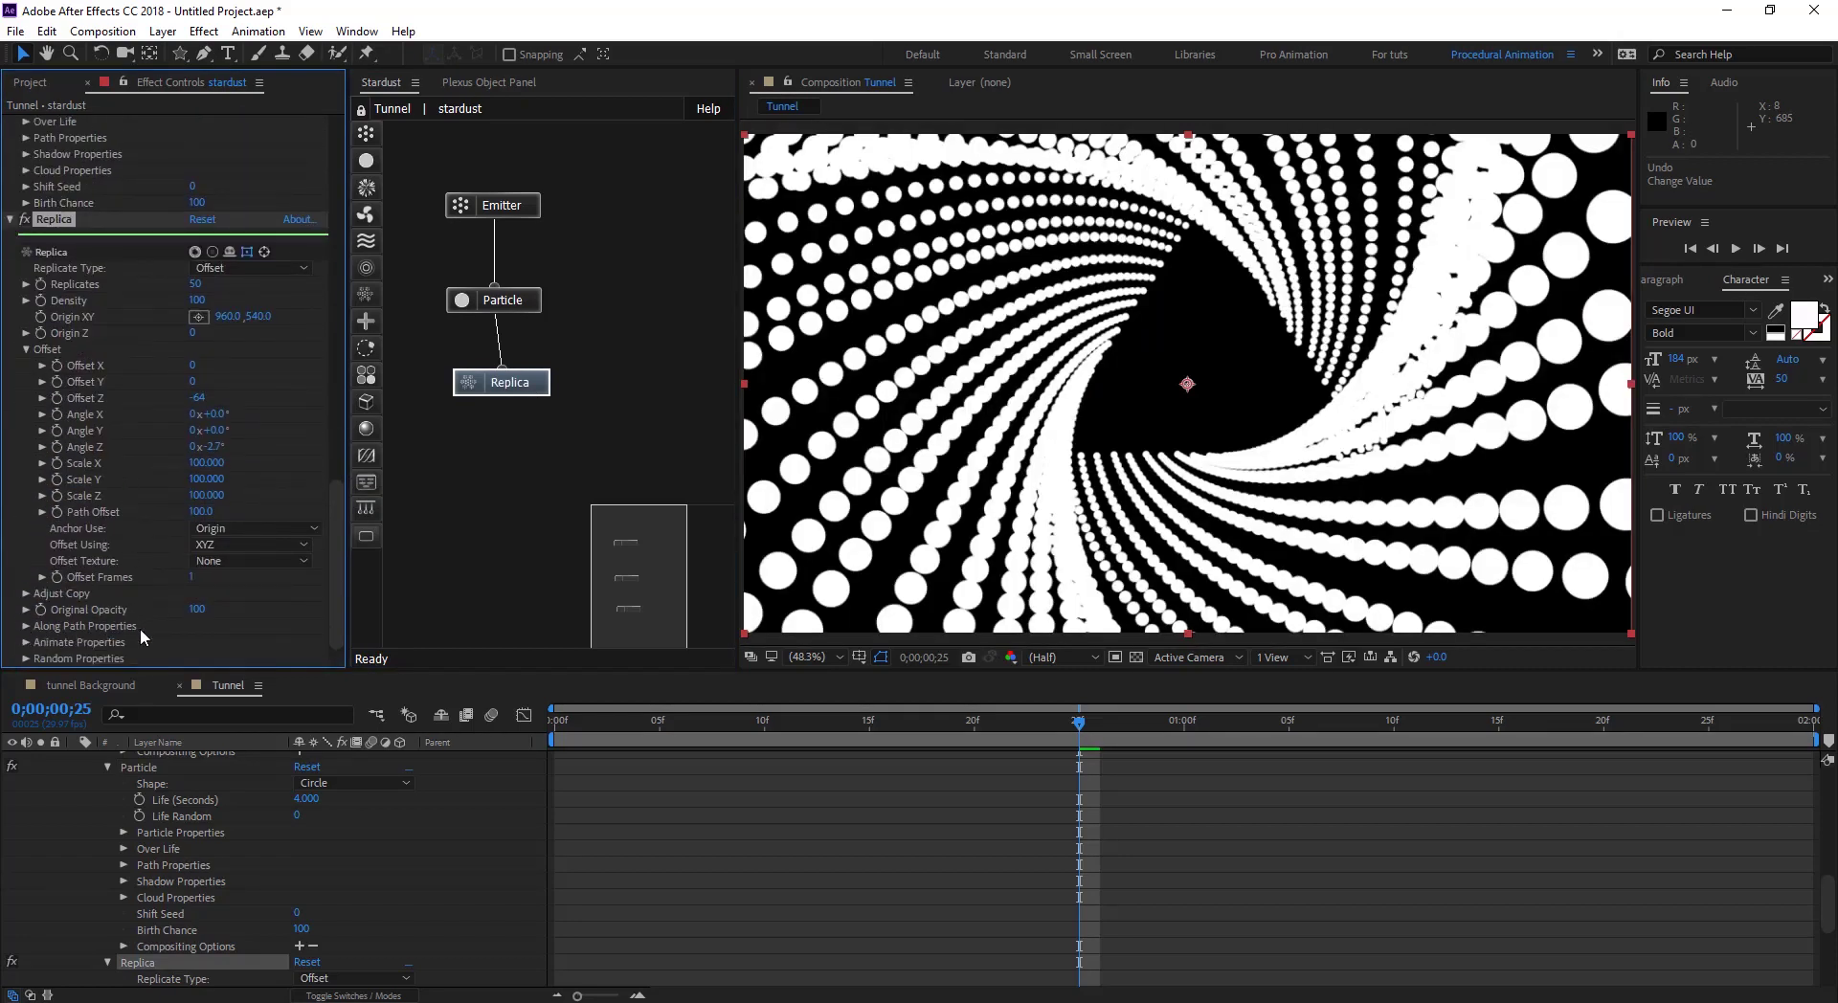
# Step: Apply the Color 08 gradient preset to Replica's along-path colour
pyautogui.scroll(-10, 52, 592)
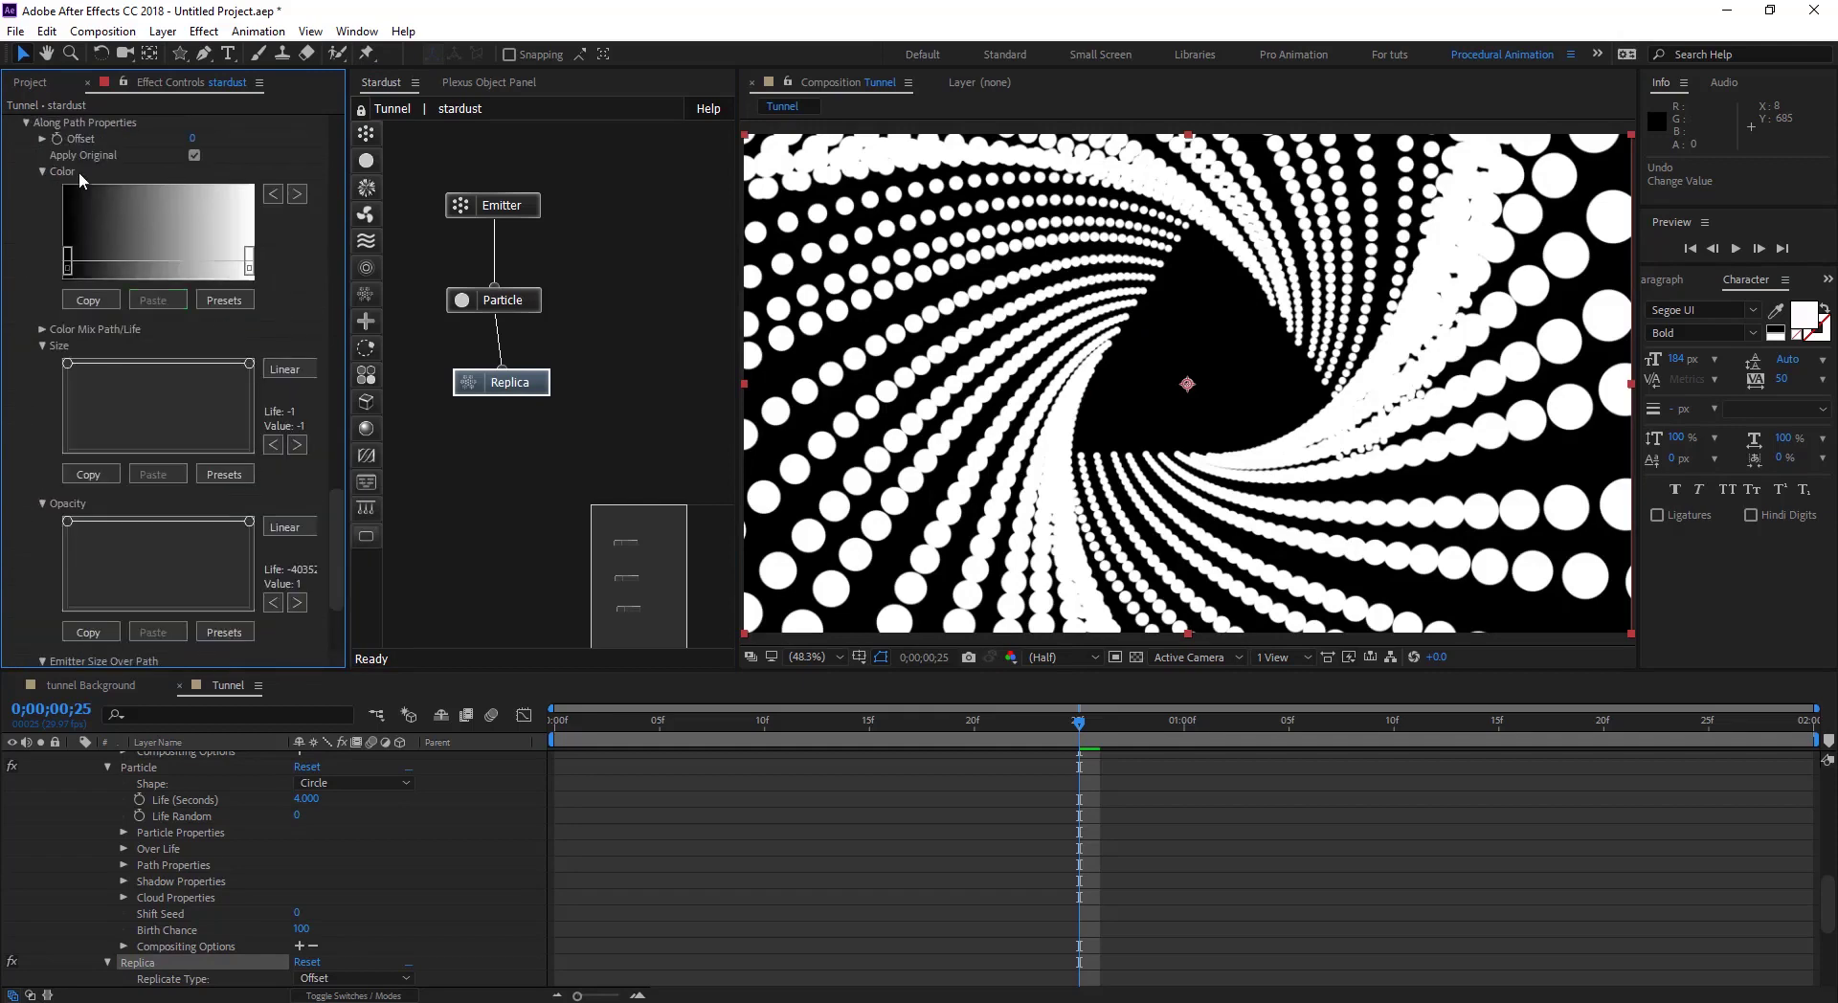
pyautogui.click(224, 300)
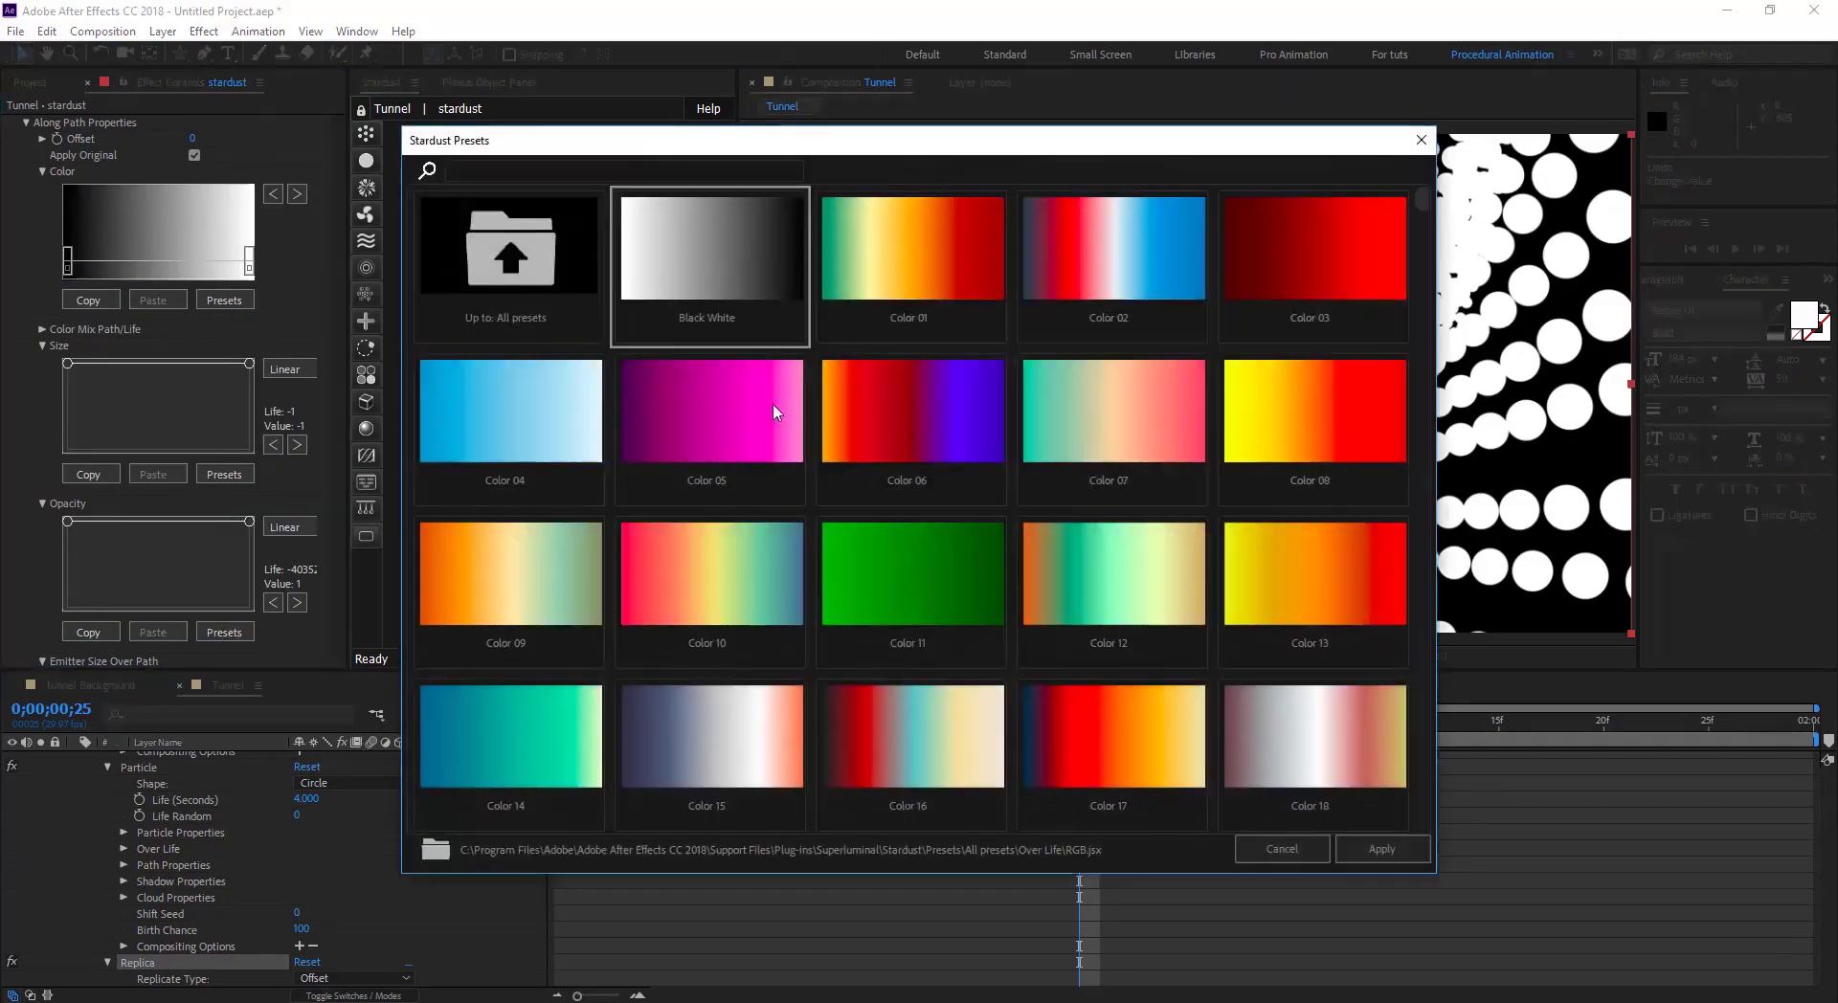
pyautogui.click(1313, 427)
pyautogui.click(1385, 850)
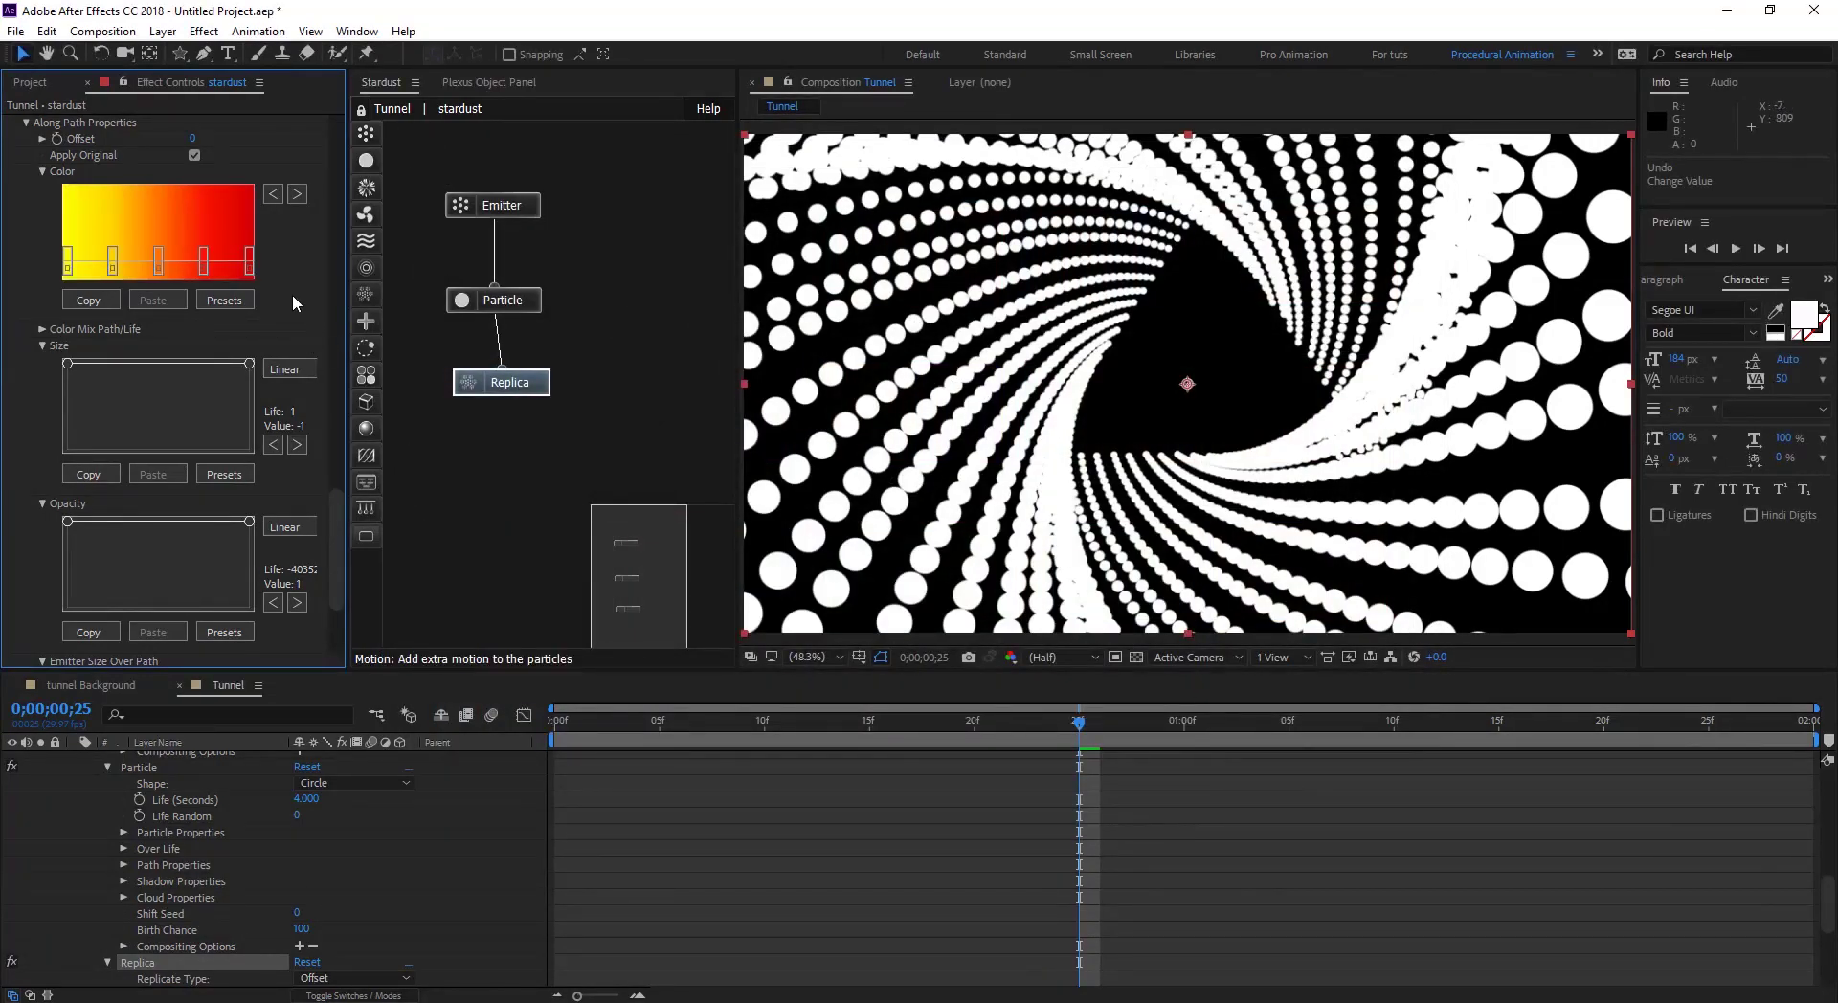
# Step: Lower both ends of the Color Mix Path/Life curve and delete the extra gradient stops
pyautogui.scroll(1, 292, 296)
pyautogui.scroll(2, 21, 354)
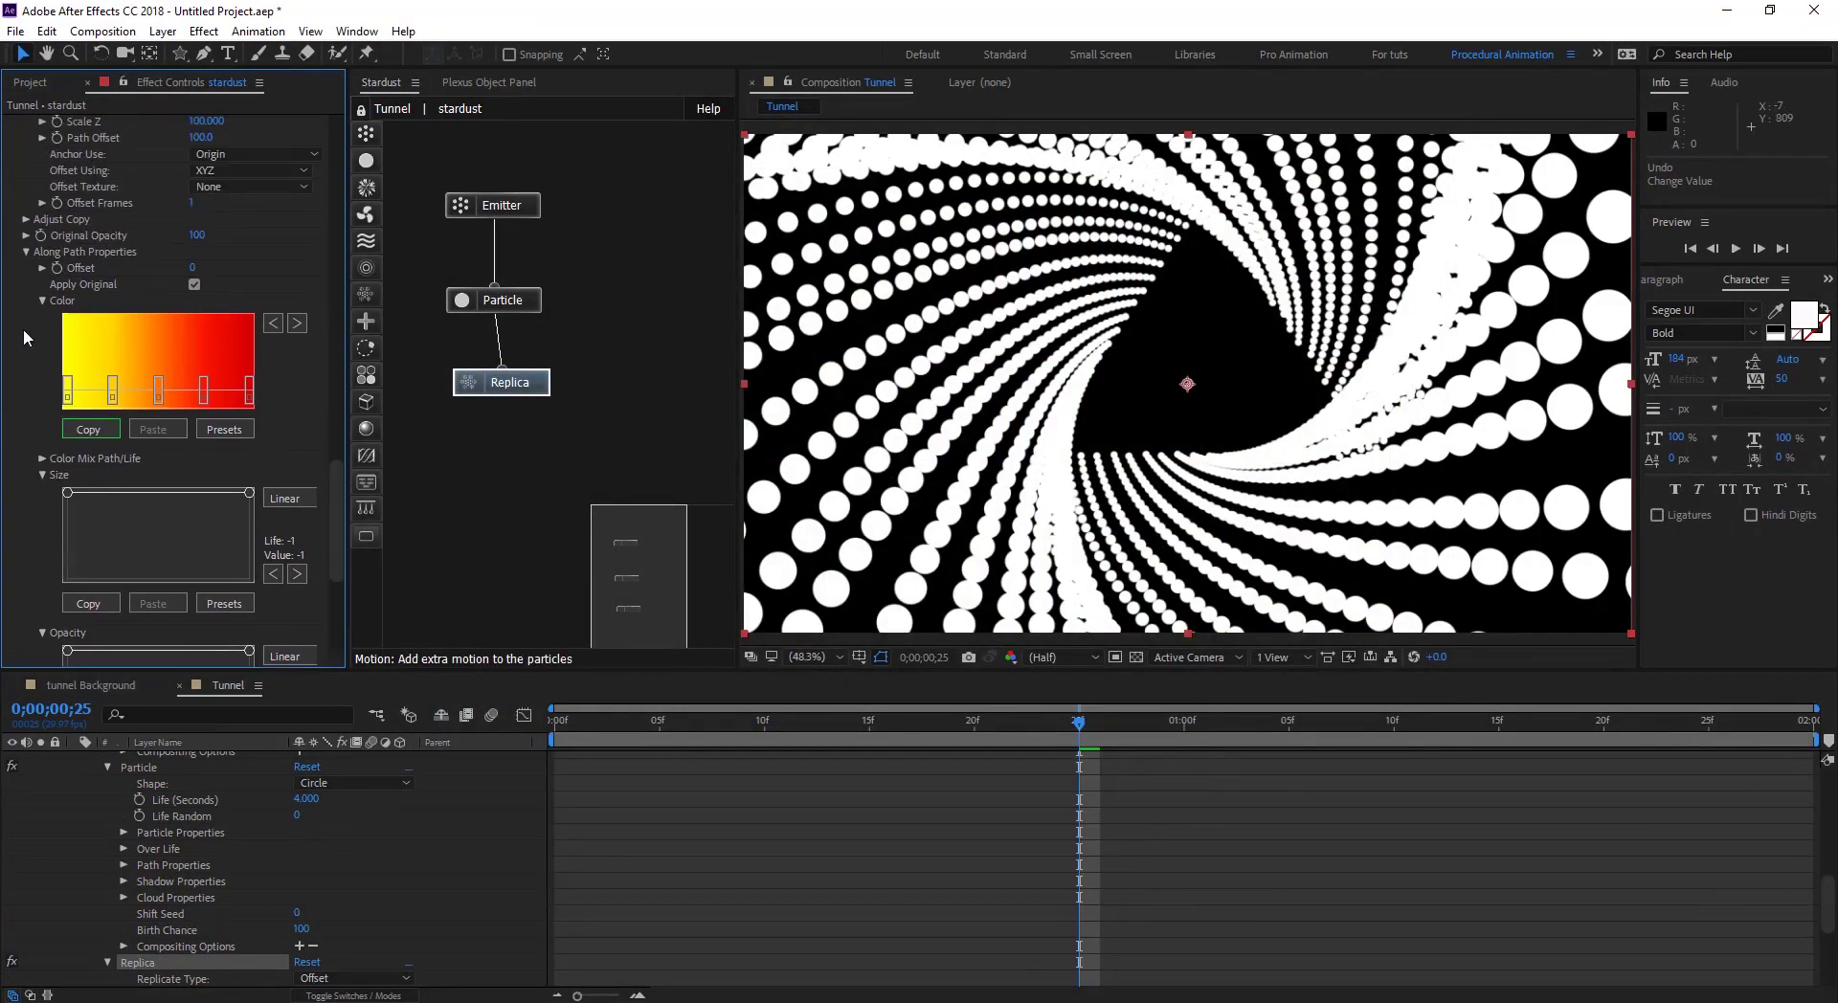
pyautogui.click(43, 459)
pyautogui.moveTo(68, 476); pyautogui.dragTo(67, 562)
pyautogui.moveTo(248, 476); pyautogui.dragTo(260, 590)
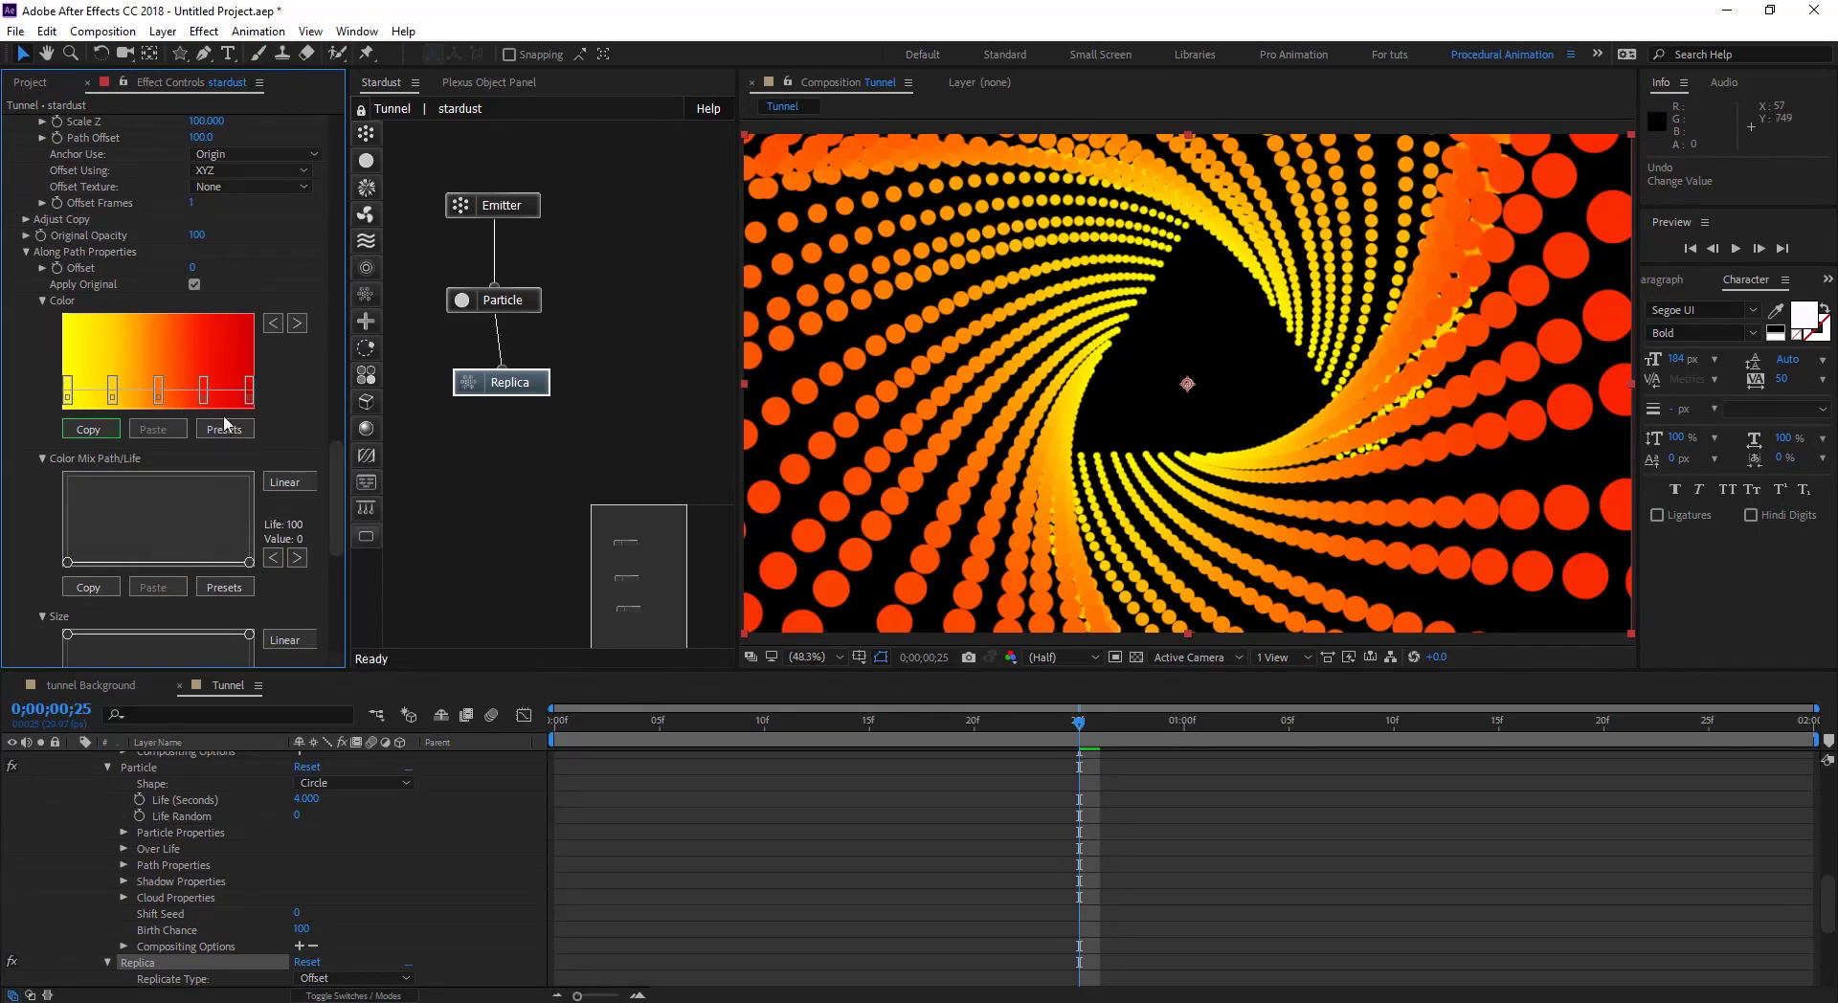
pyautogui.moveTo(201, 407); pyautogui.dragTo(92, 454)
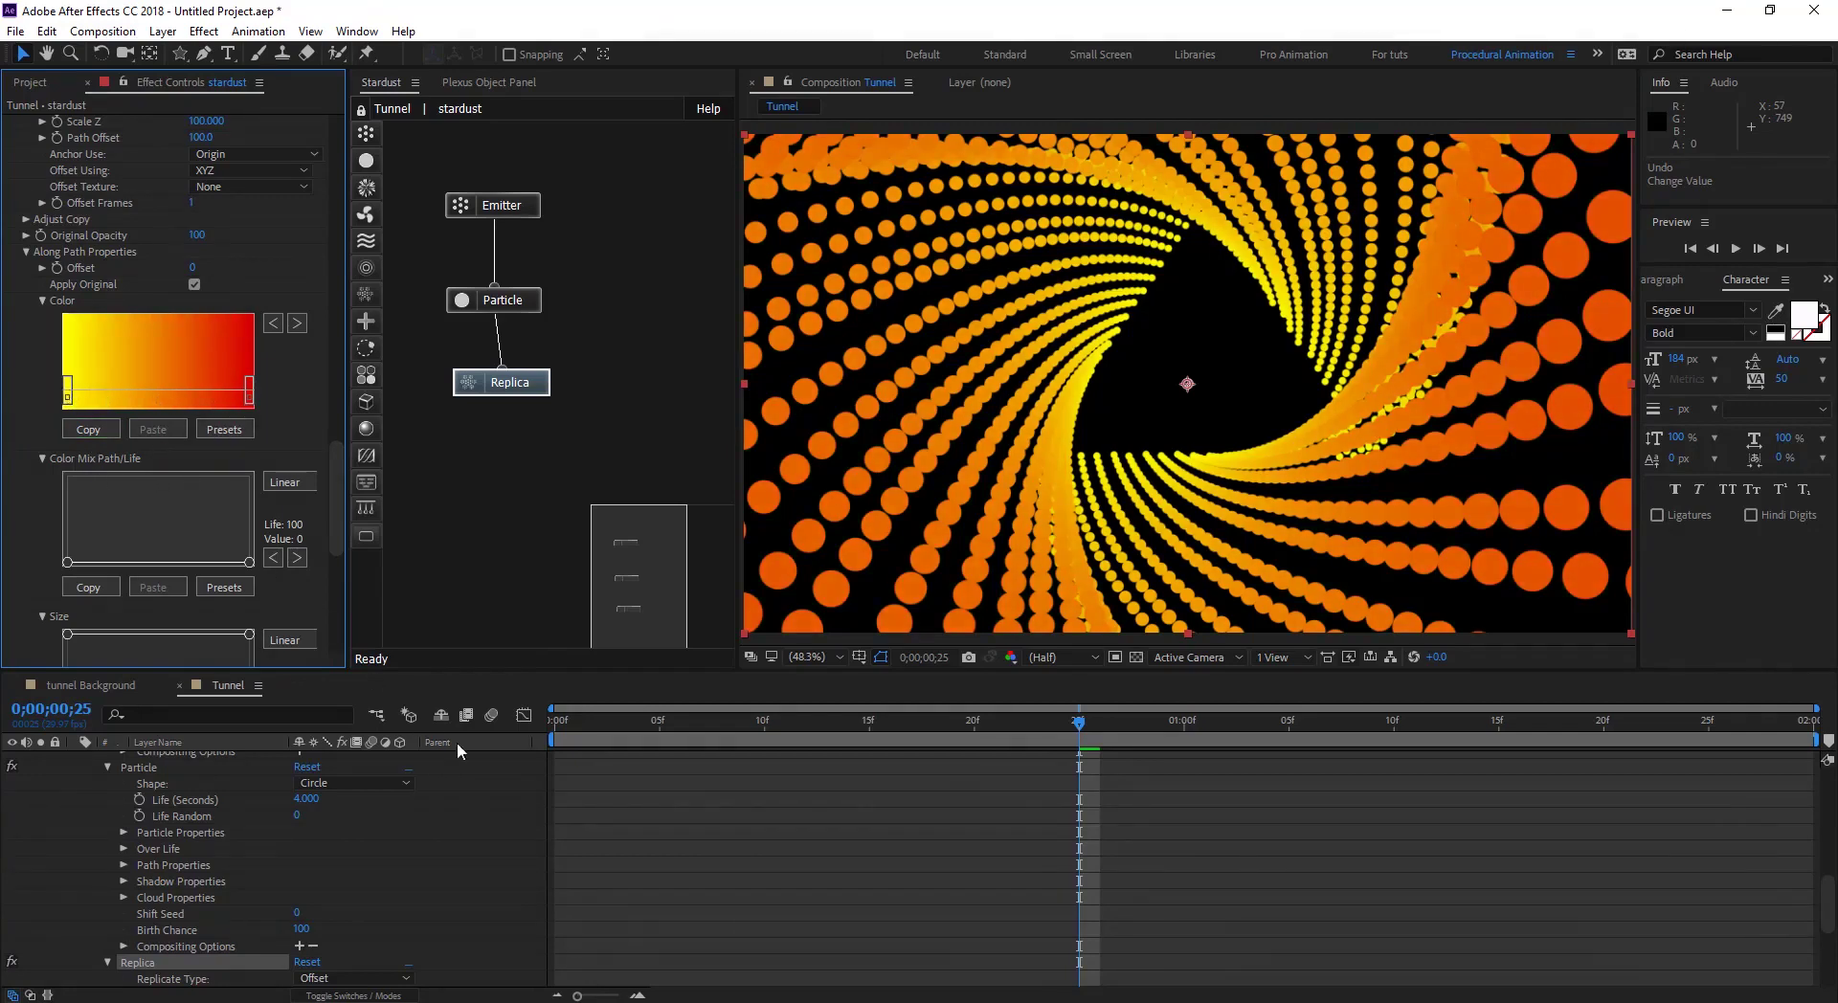
# Step: Set the path gradient's left stop to red and right stop to yellow, then scrub to check
pyautogui.doubleClick(69, 399)
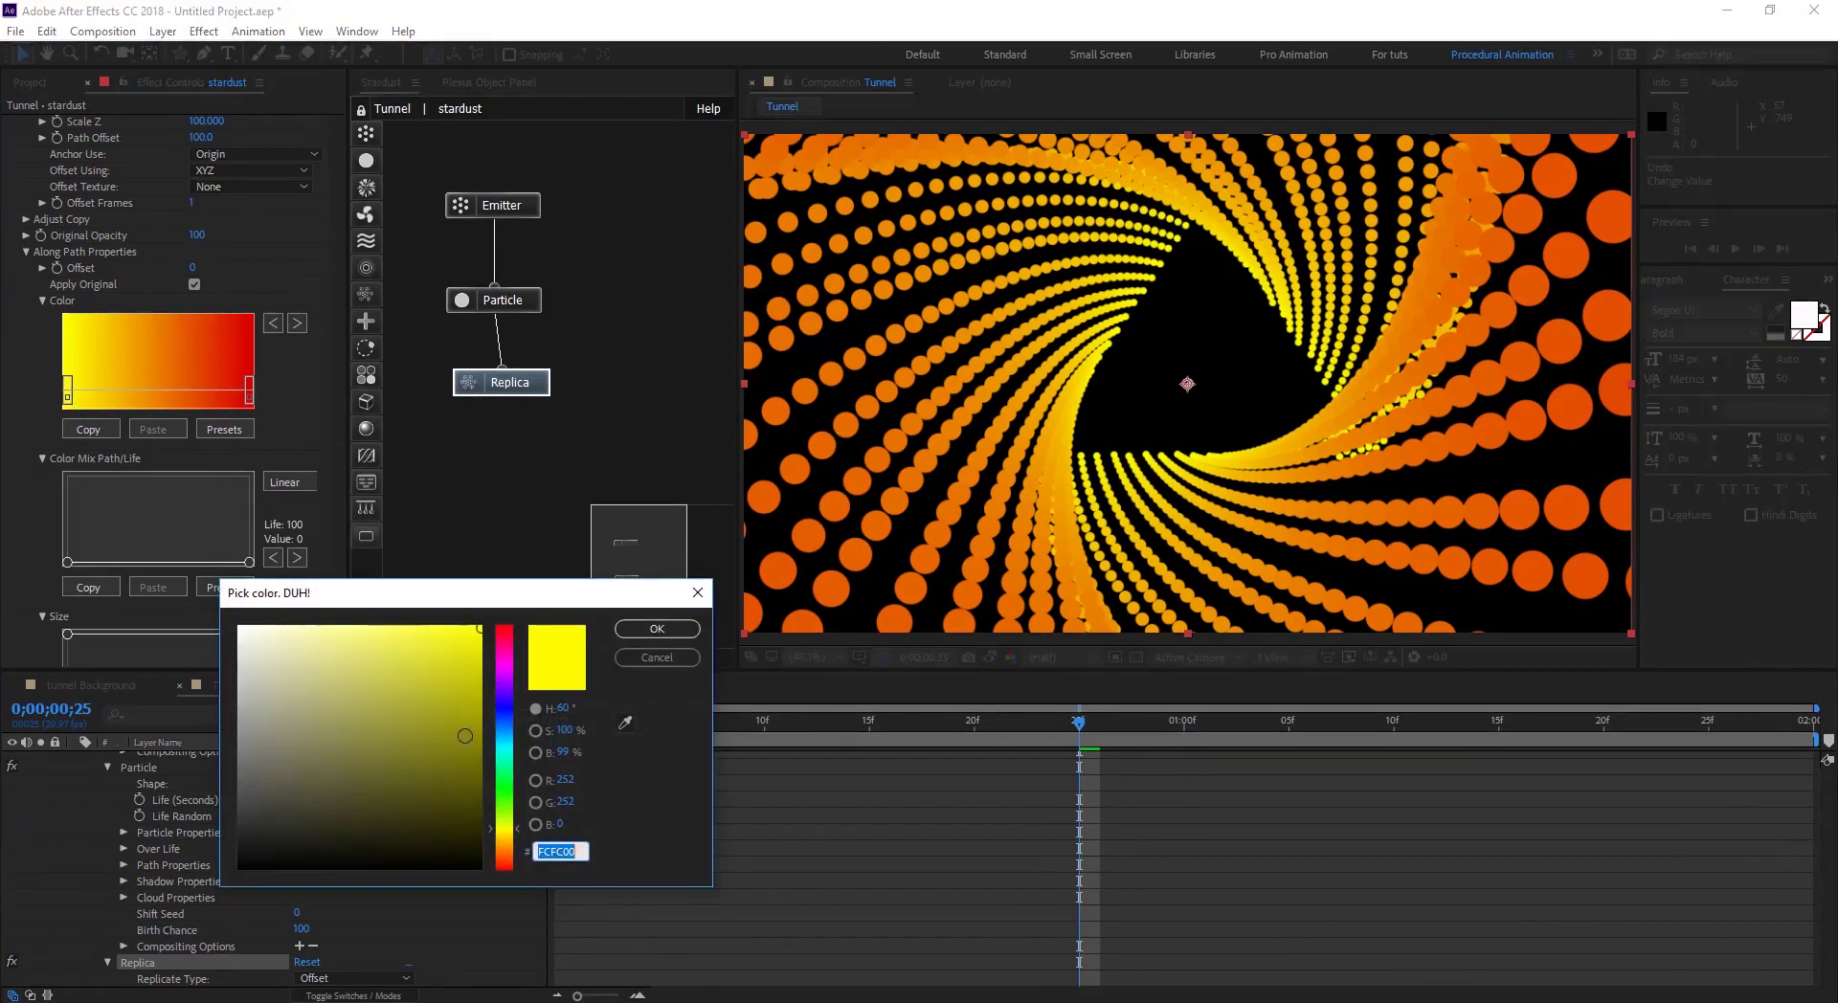
pyautogui.moveTo(503, 813); pyautogui.dragTo(507, 869)
pyautogui.click(656, 629)
pyautogui.doubleClick(253, 398)
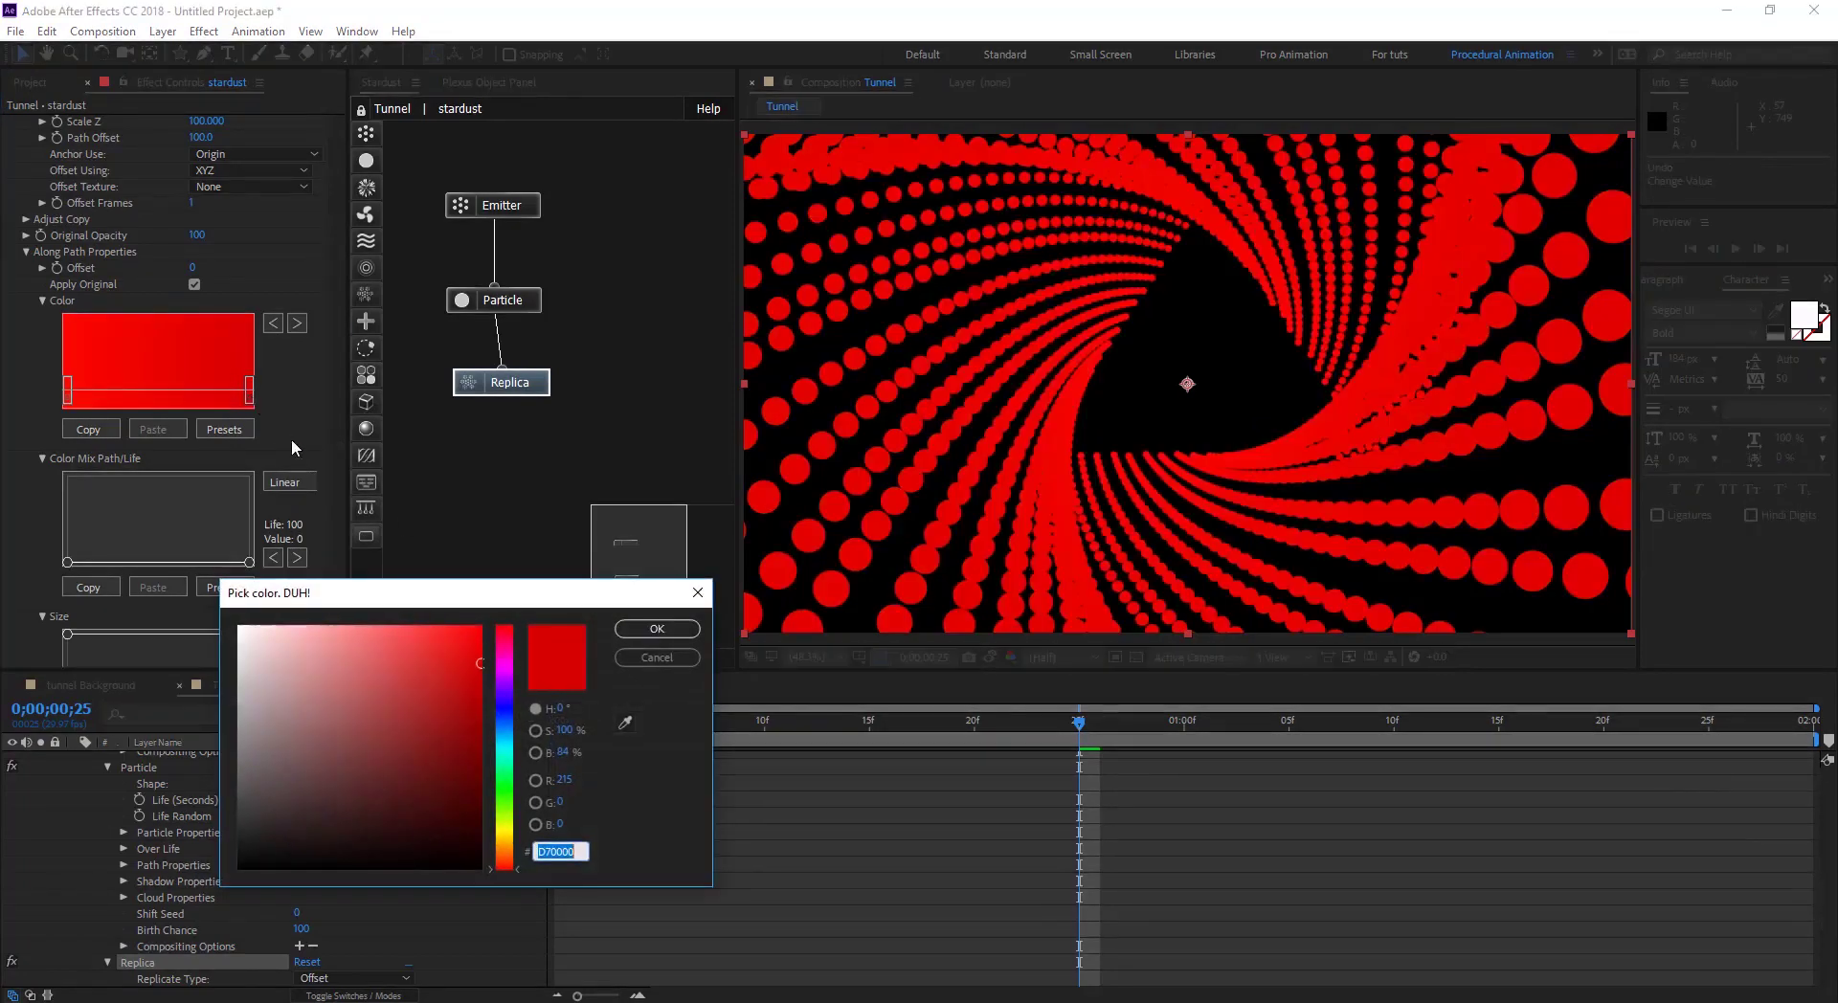
pyautogui.moveTo(518, 811); pyautogui.dragTo(507, 832)
pyautogui.click(657, 629)
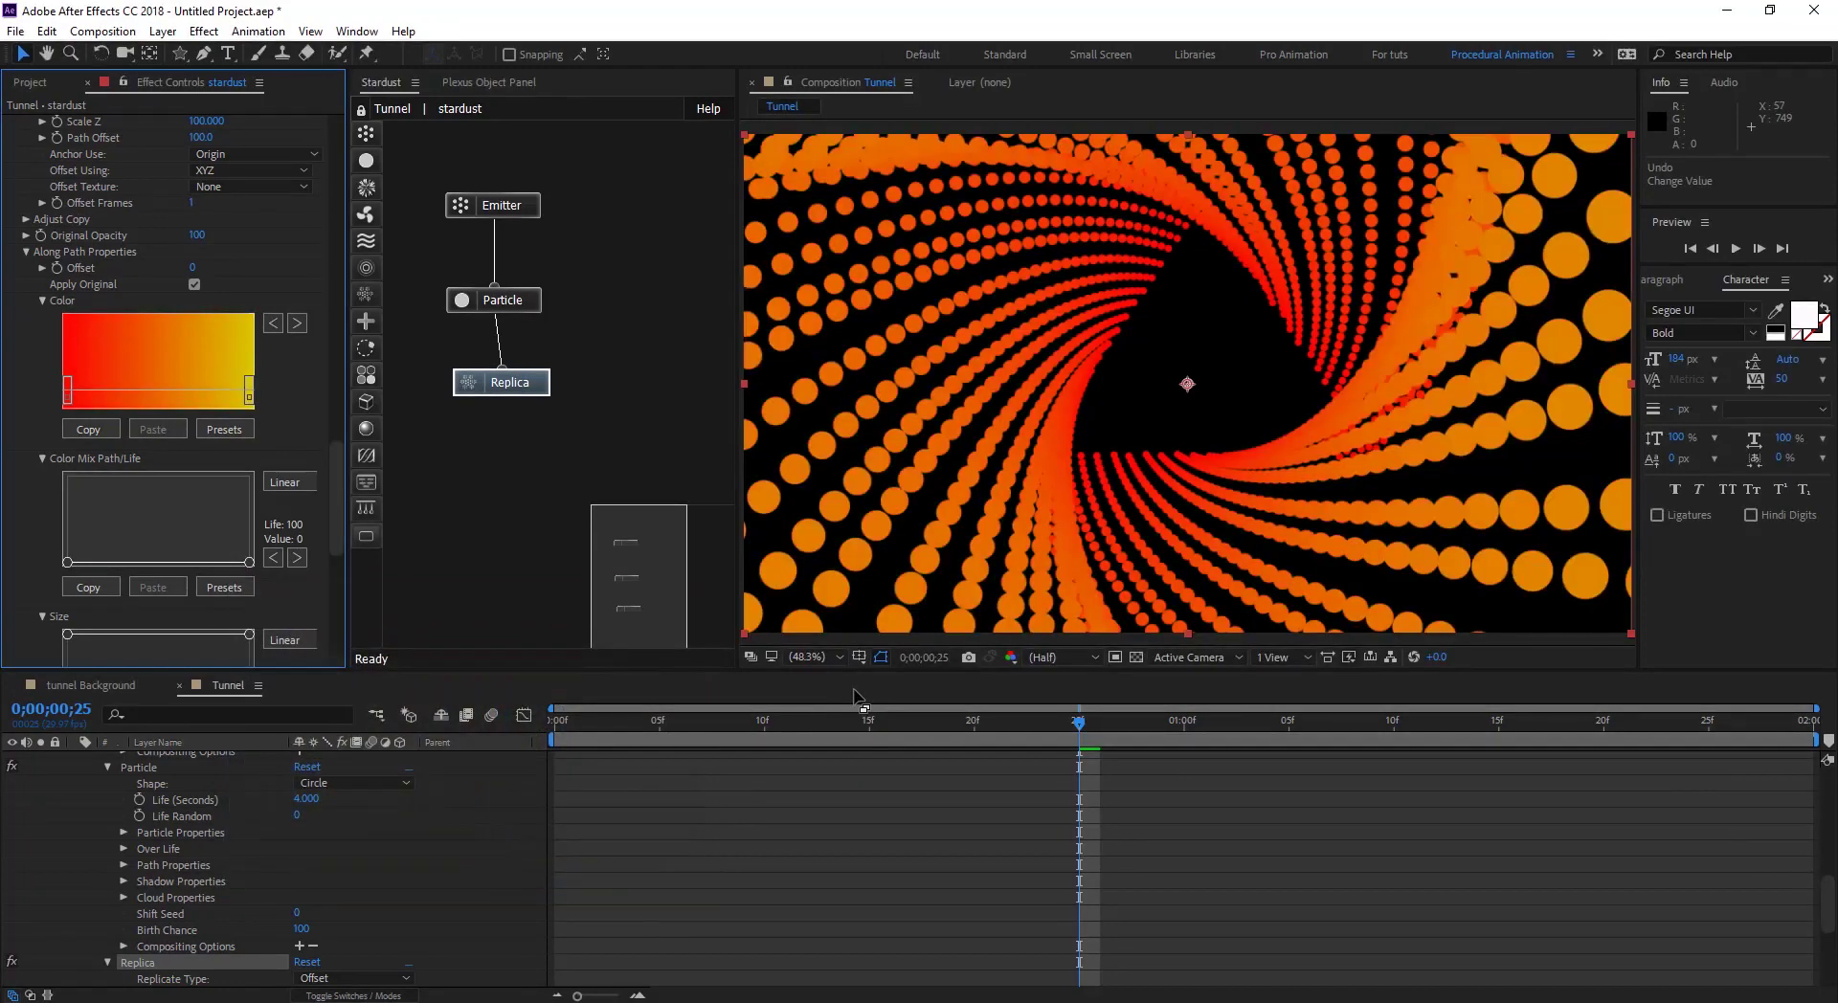
pyautogui.moveTo(938, 737); pyautogui.dragTo(1017, 742)
# Step: Drop the Size graph's start point to 0 so particles grow, and set emitter Origin Z to 720
pyautogui.click(80, 683)
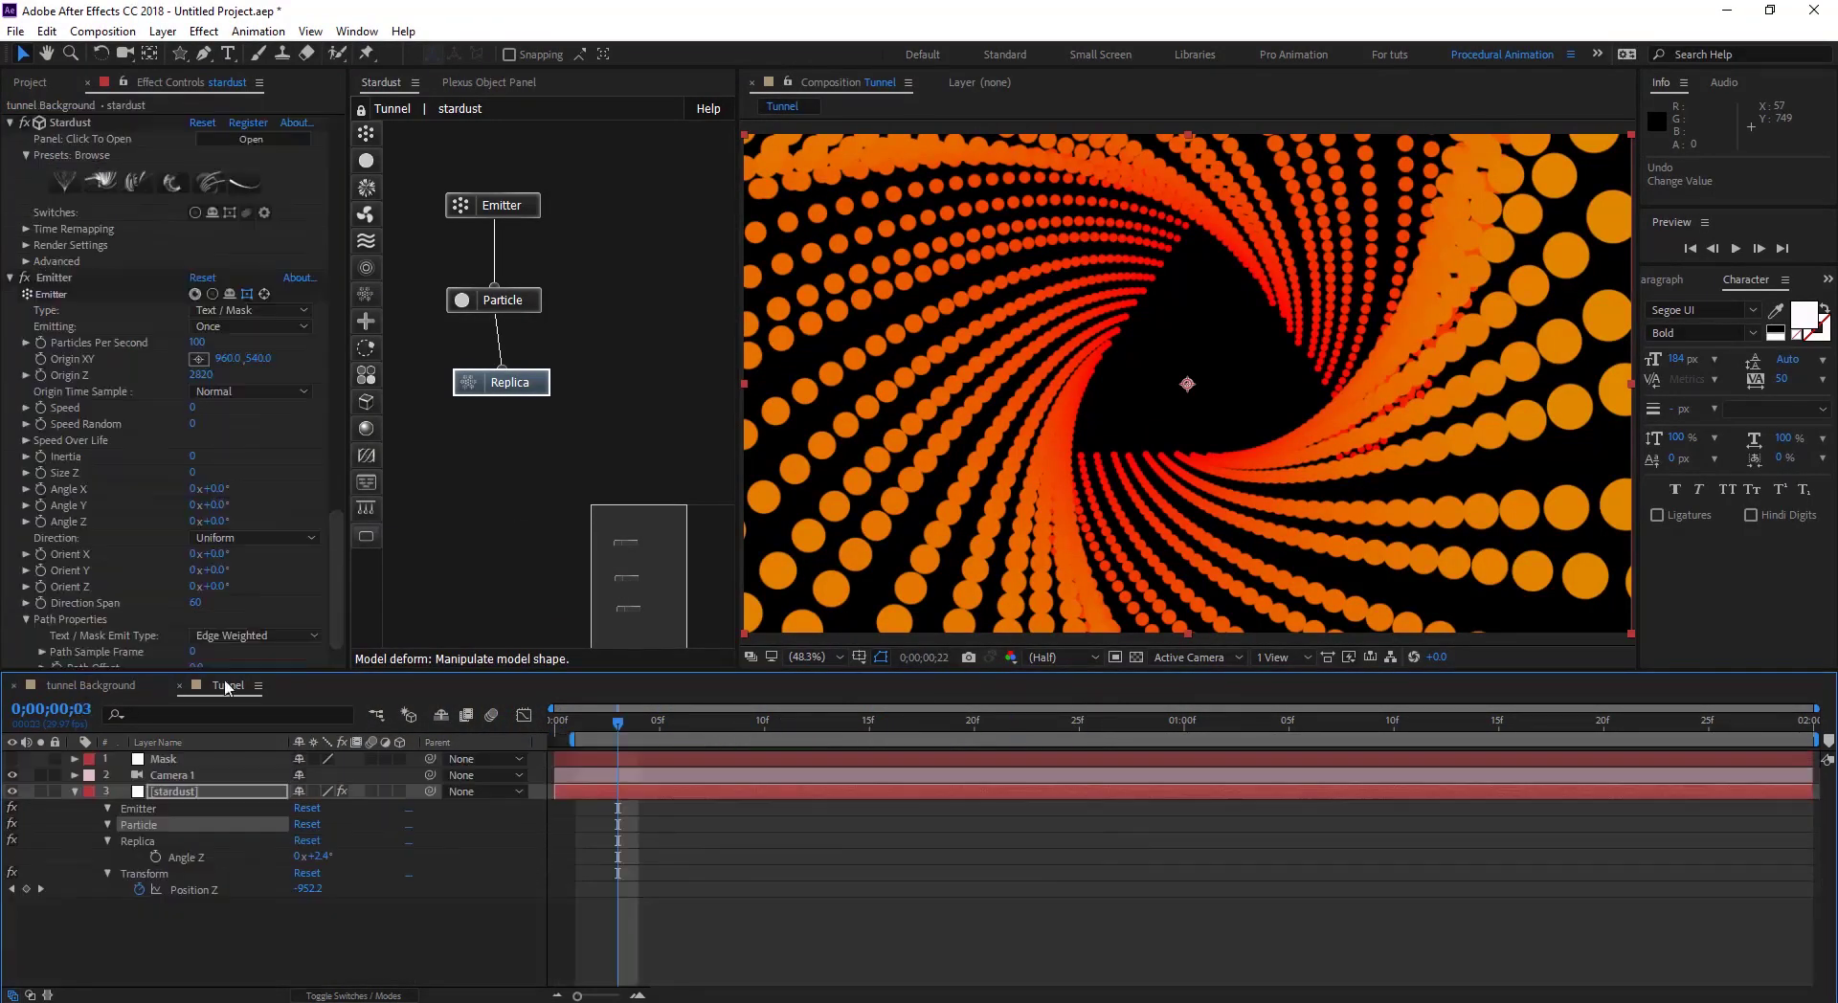
pyautogui.click(222, 687)
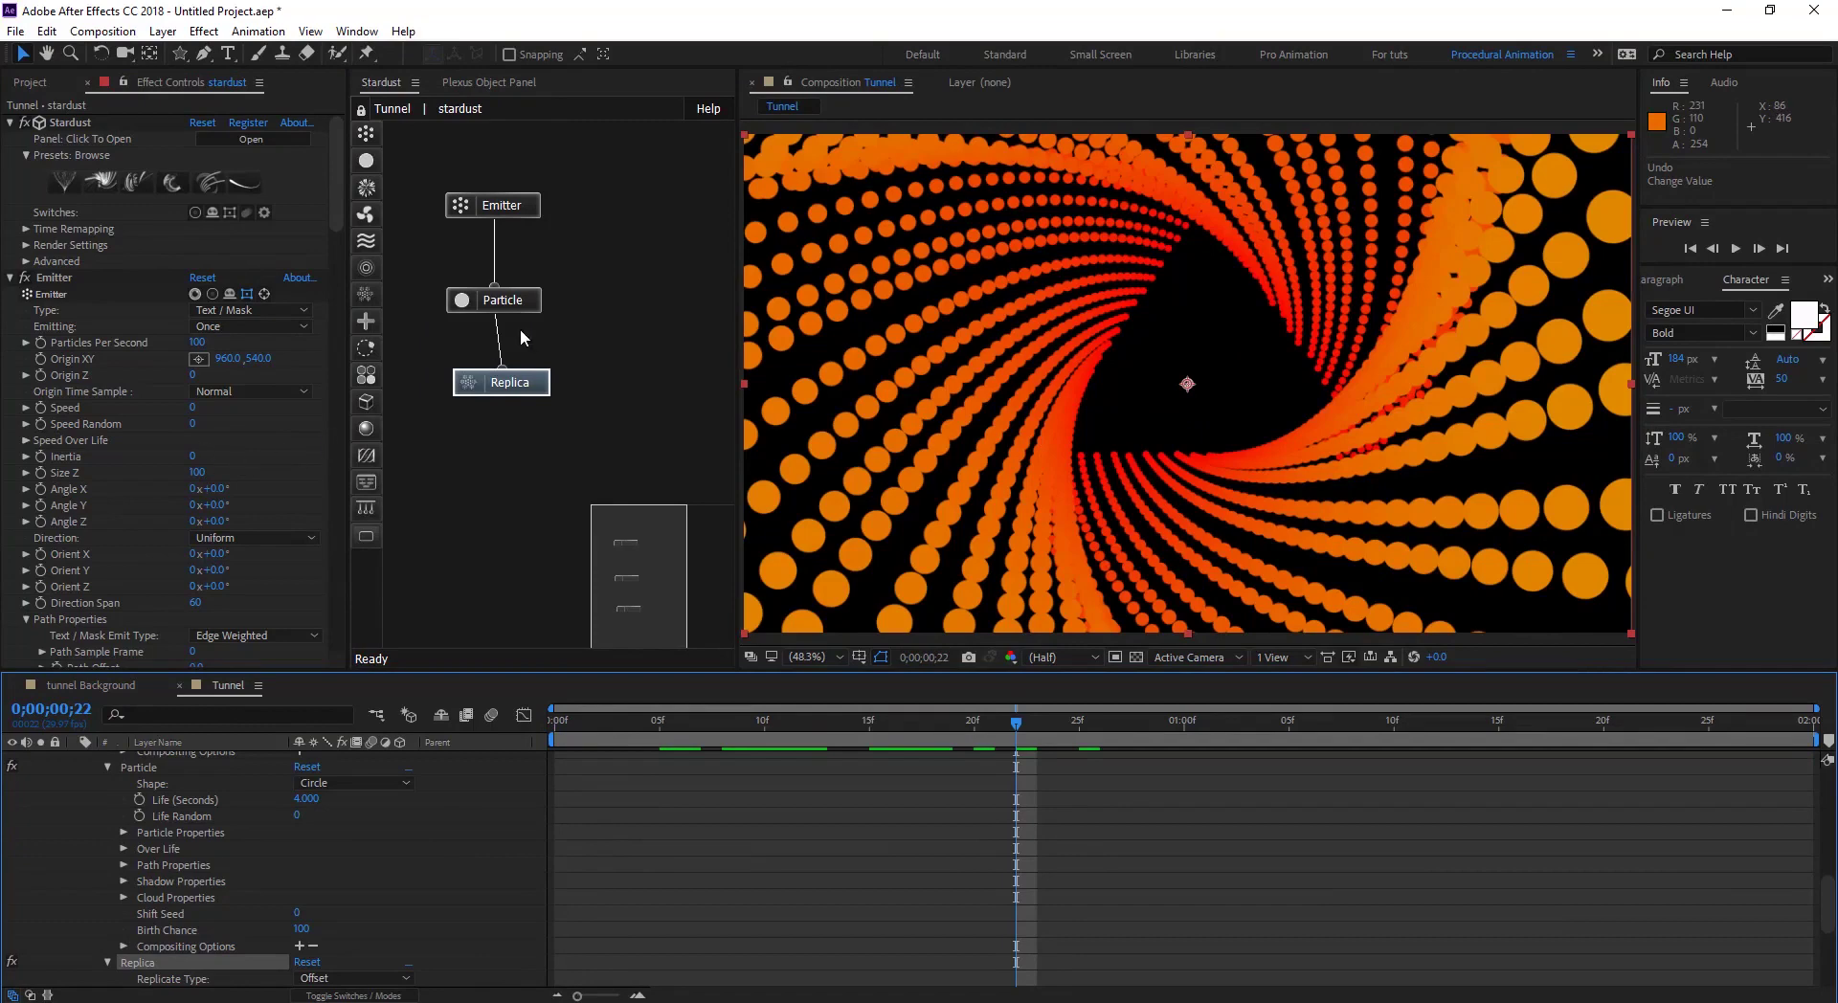
pyautogui.scroll(-3, 128, 498)
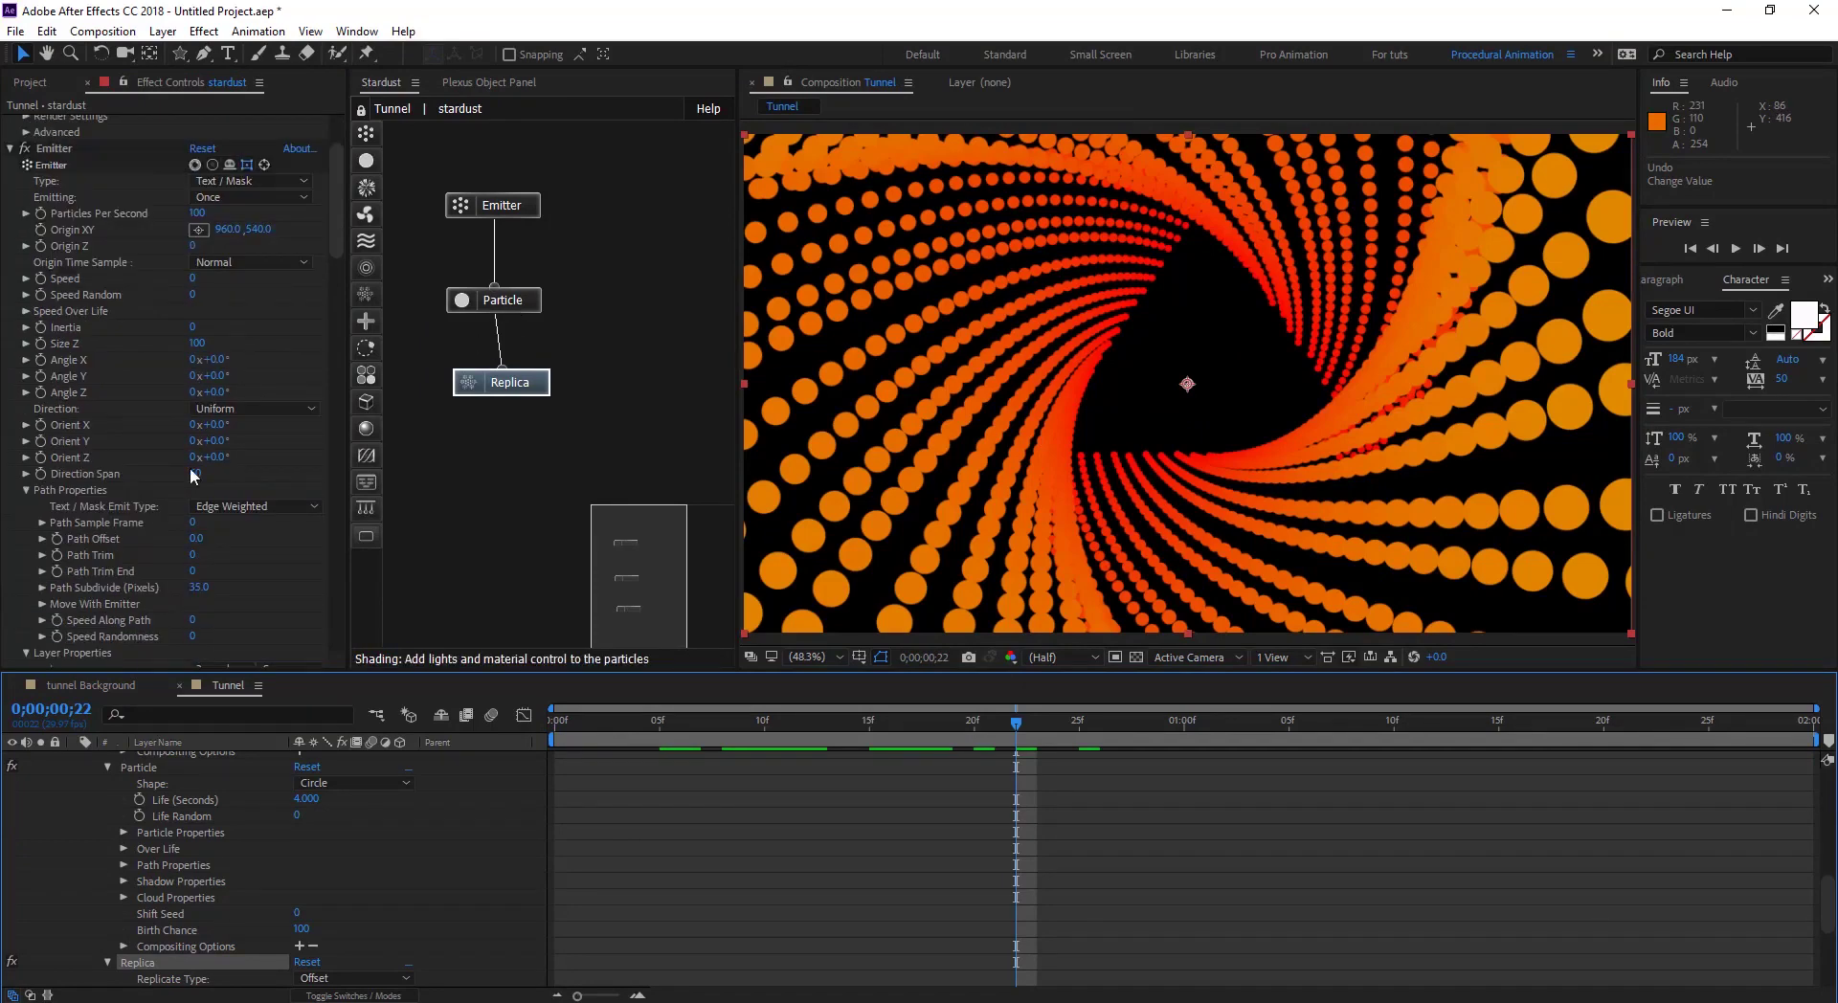
pyautogui.click(508, 310)
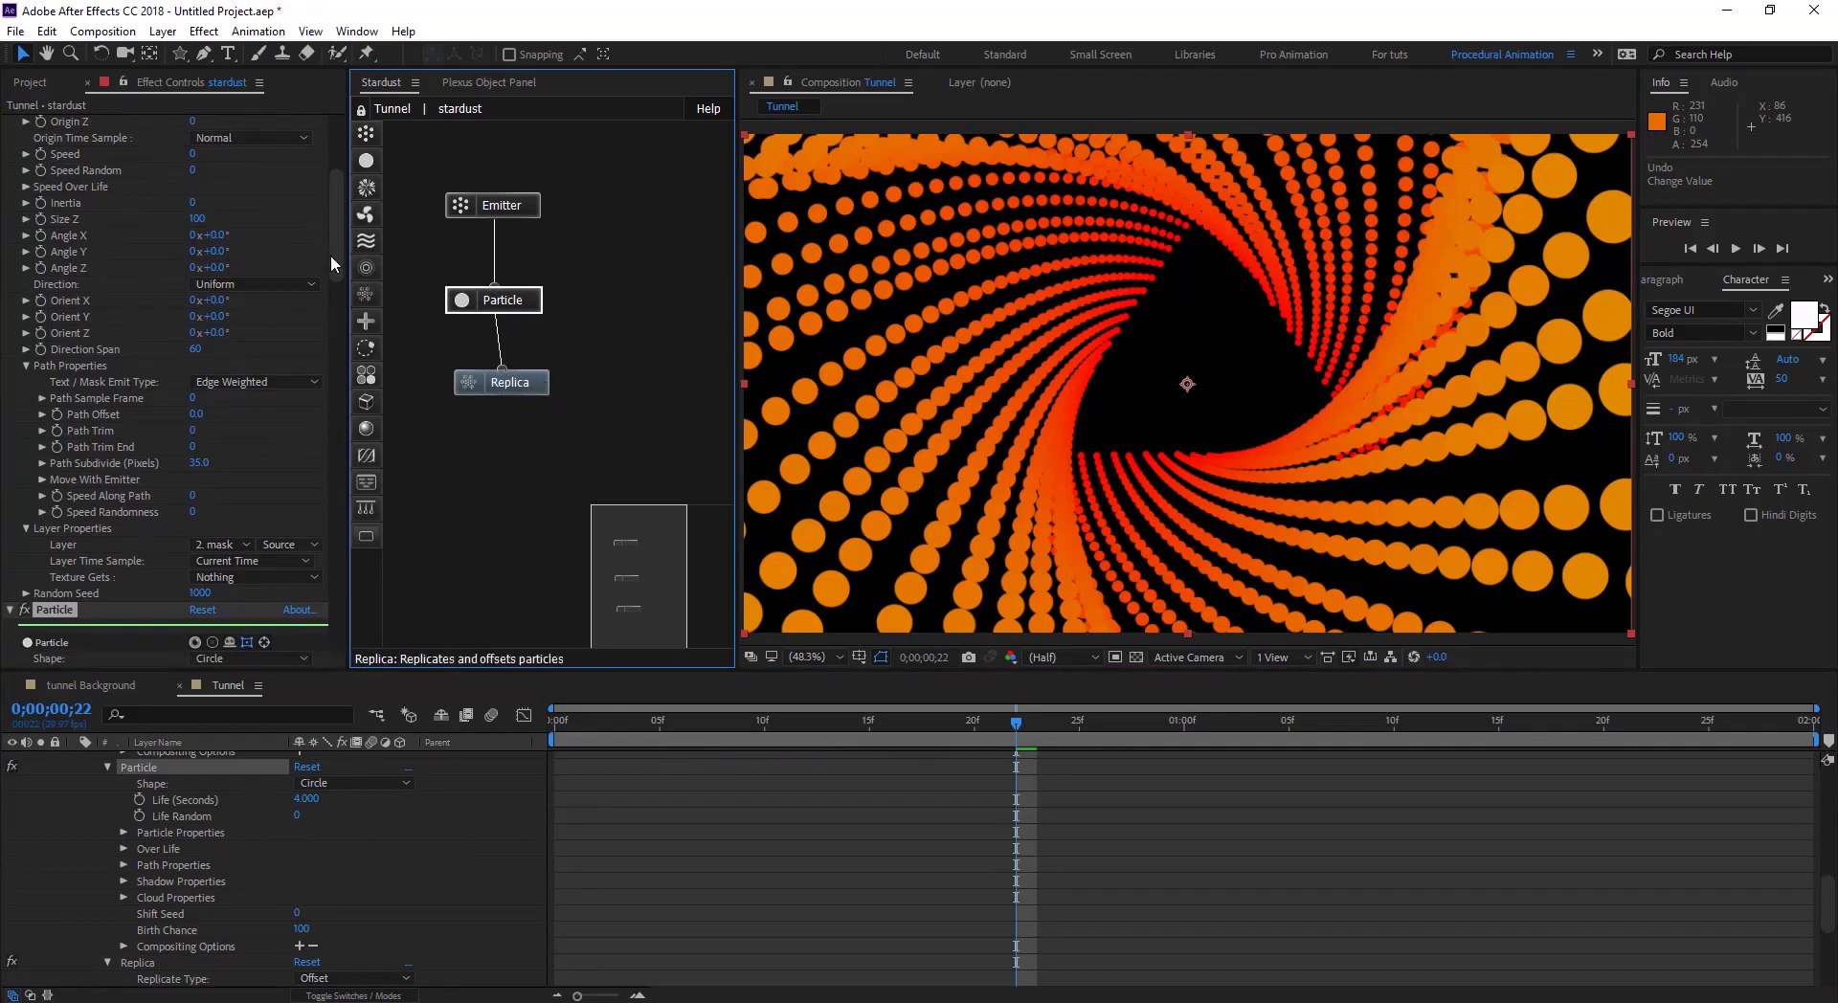
pyautogui.scroll(-12, 331, 255)
pyautogui.scroll(-15, 335, 307)
pyautogui.scroll(-4, 50, 445)
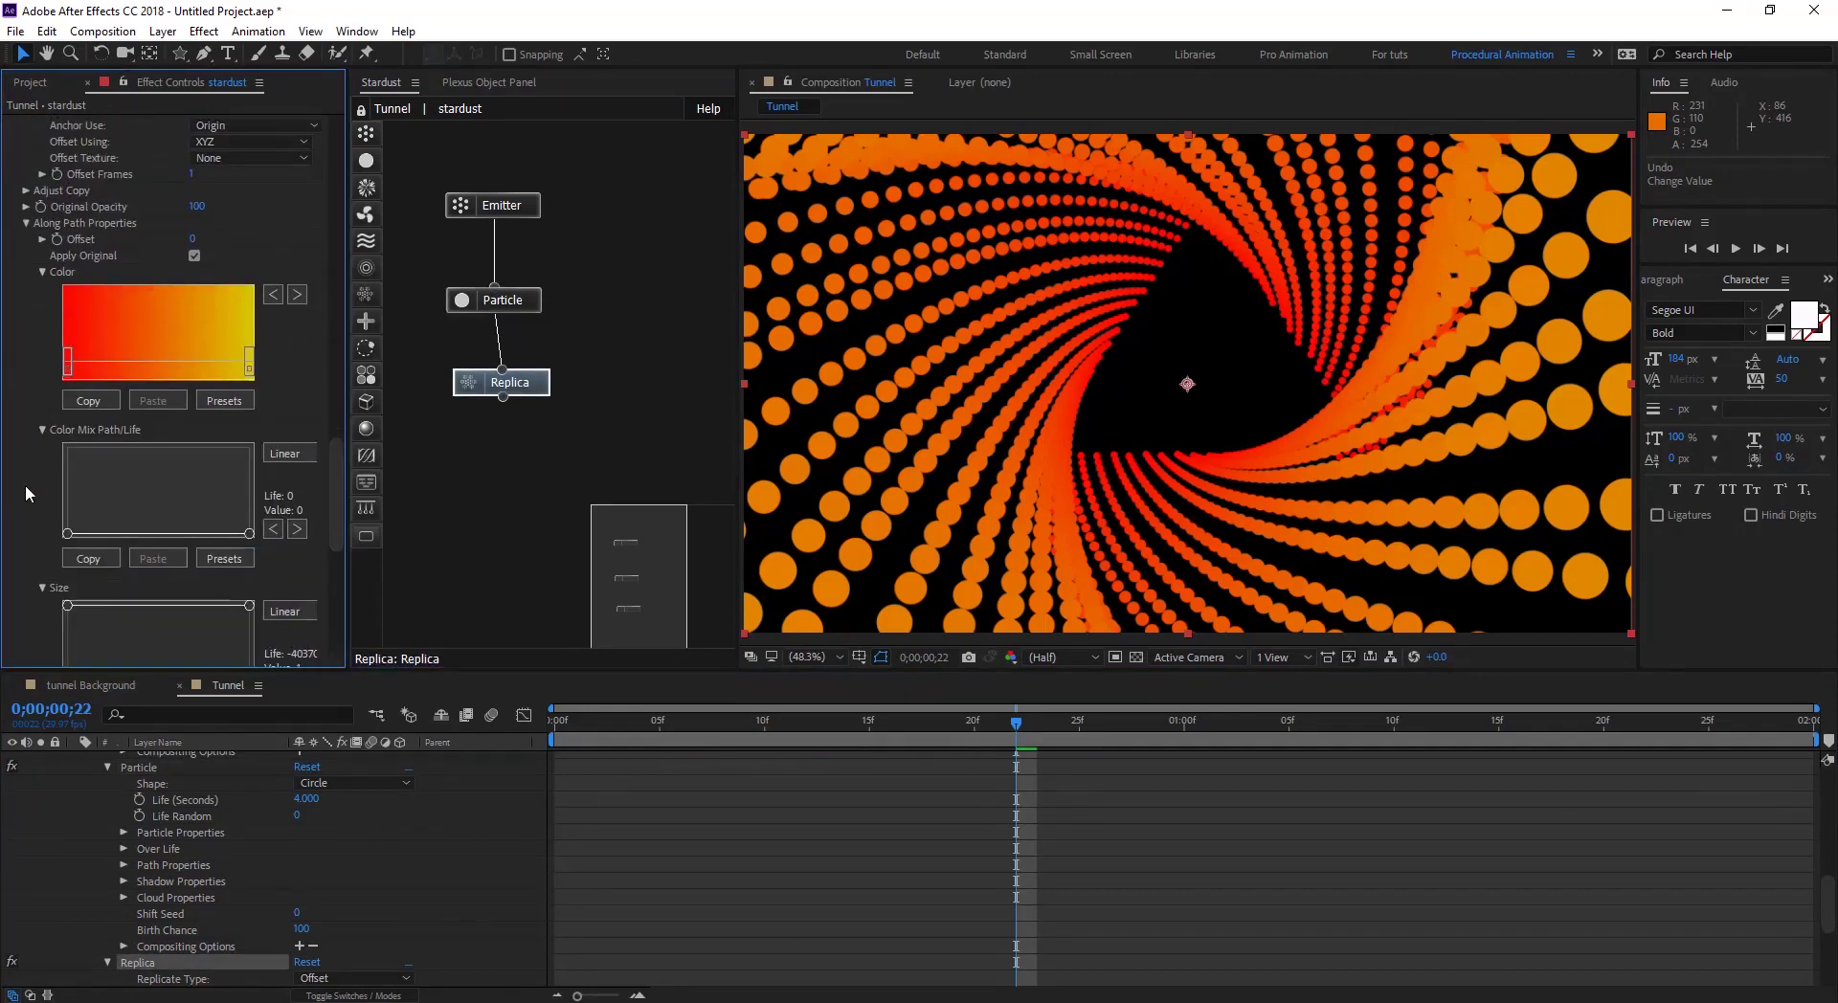
pyautogui.moveTo(67, 504); pyautogui.dragTo(61, 546)
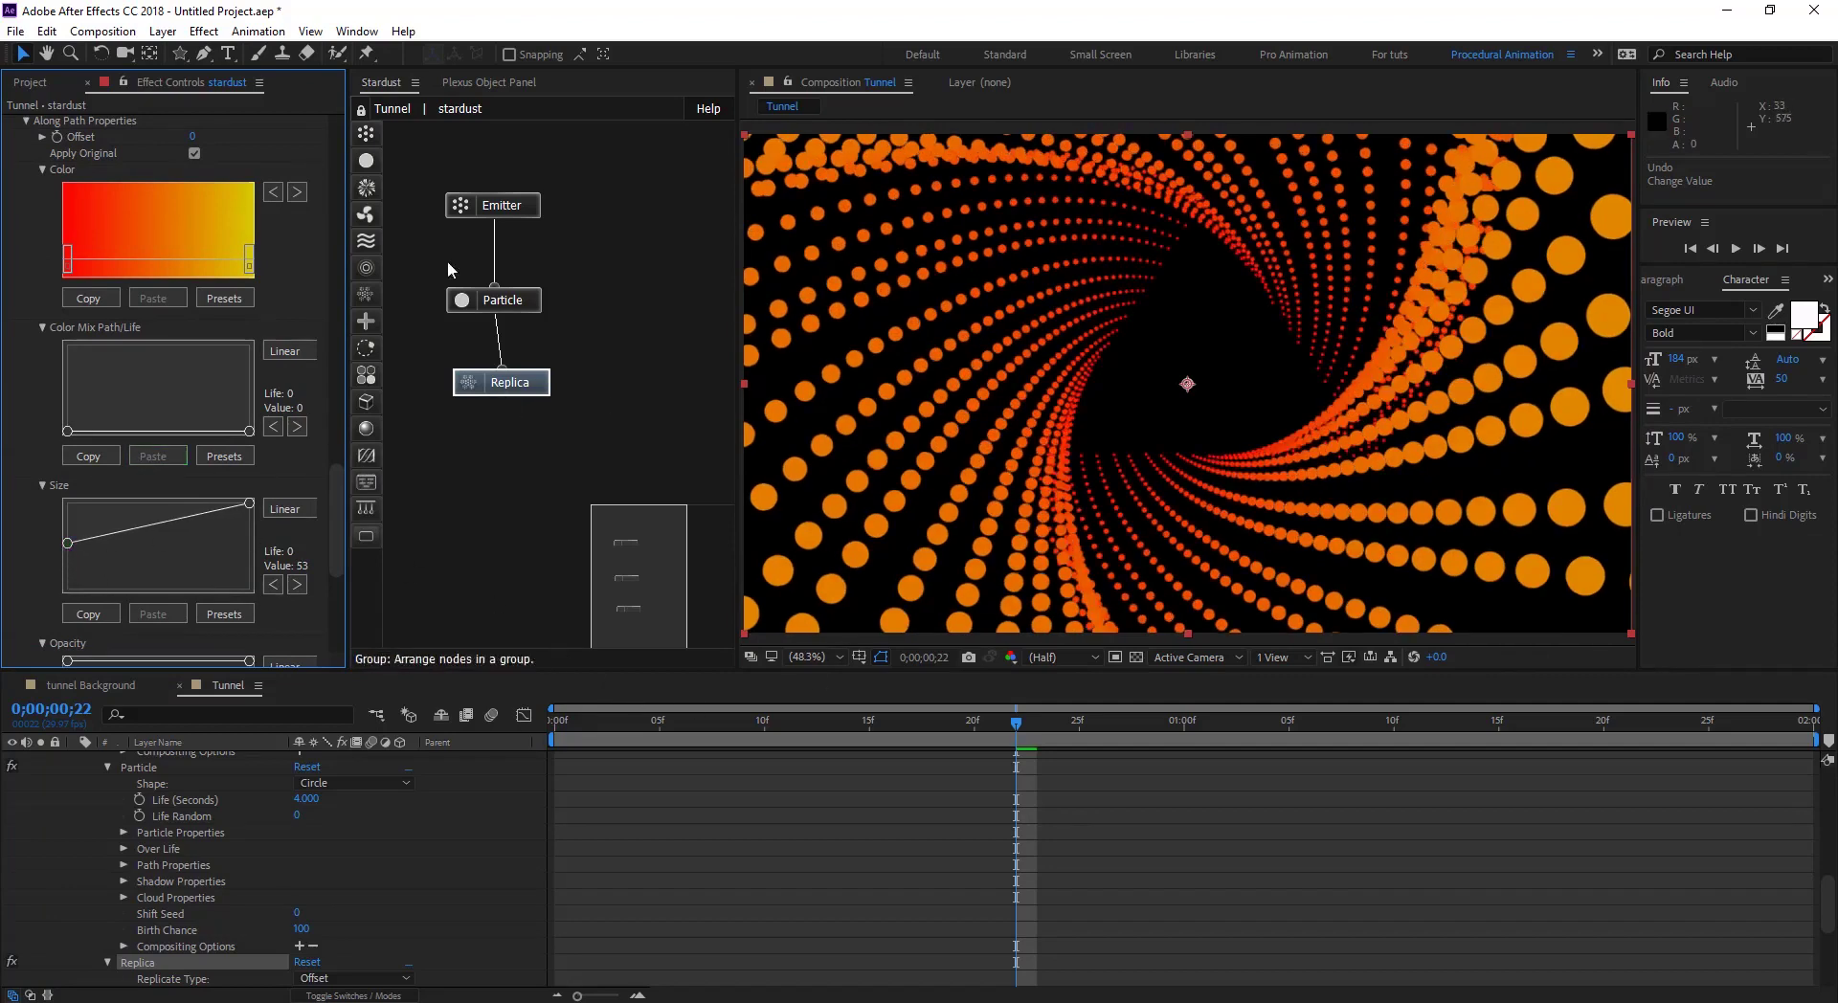
pyautogui.click(525, 206)
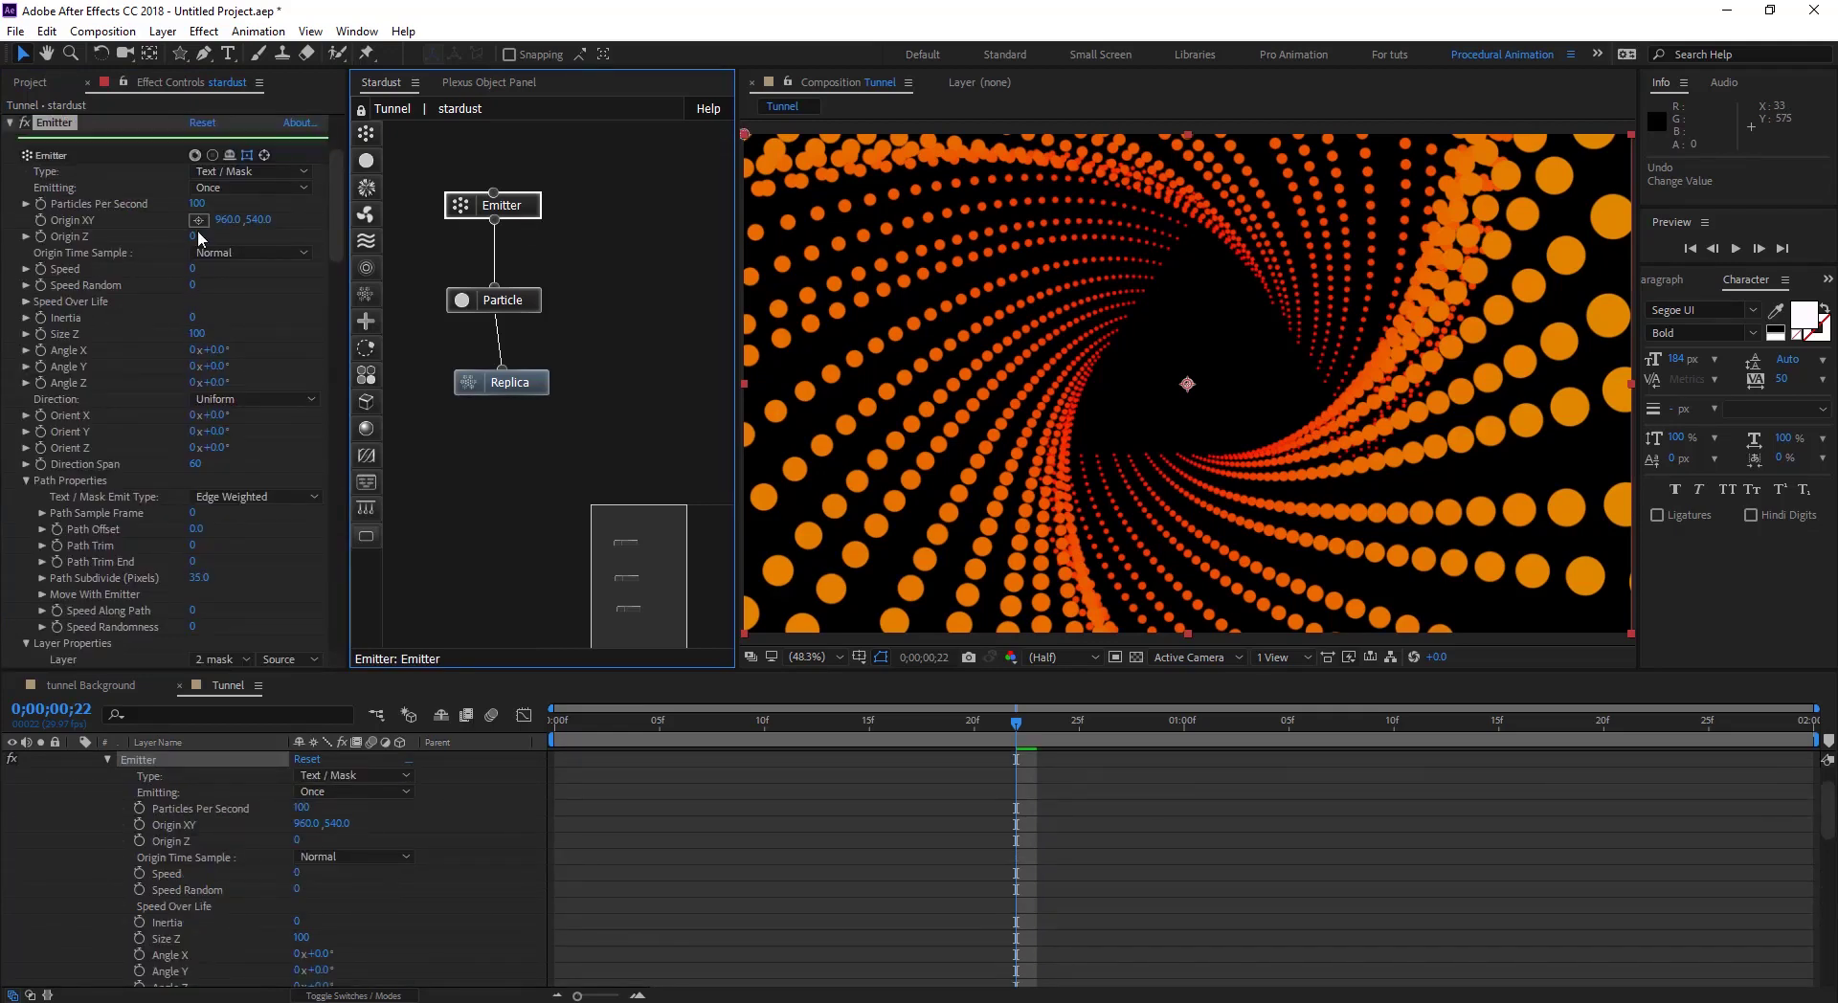
pyautogui.moveTo(194, 239); pyautogui.dragTo(287, 261)
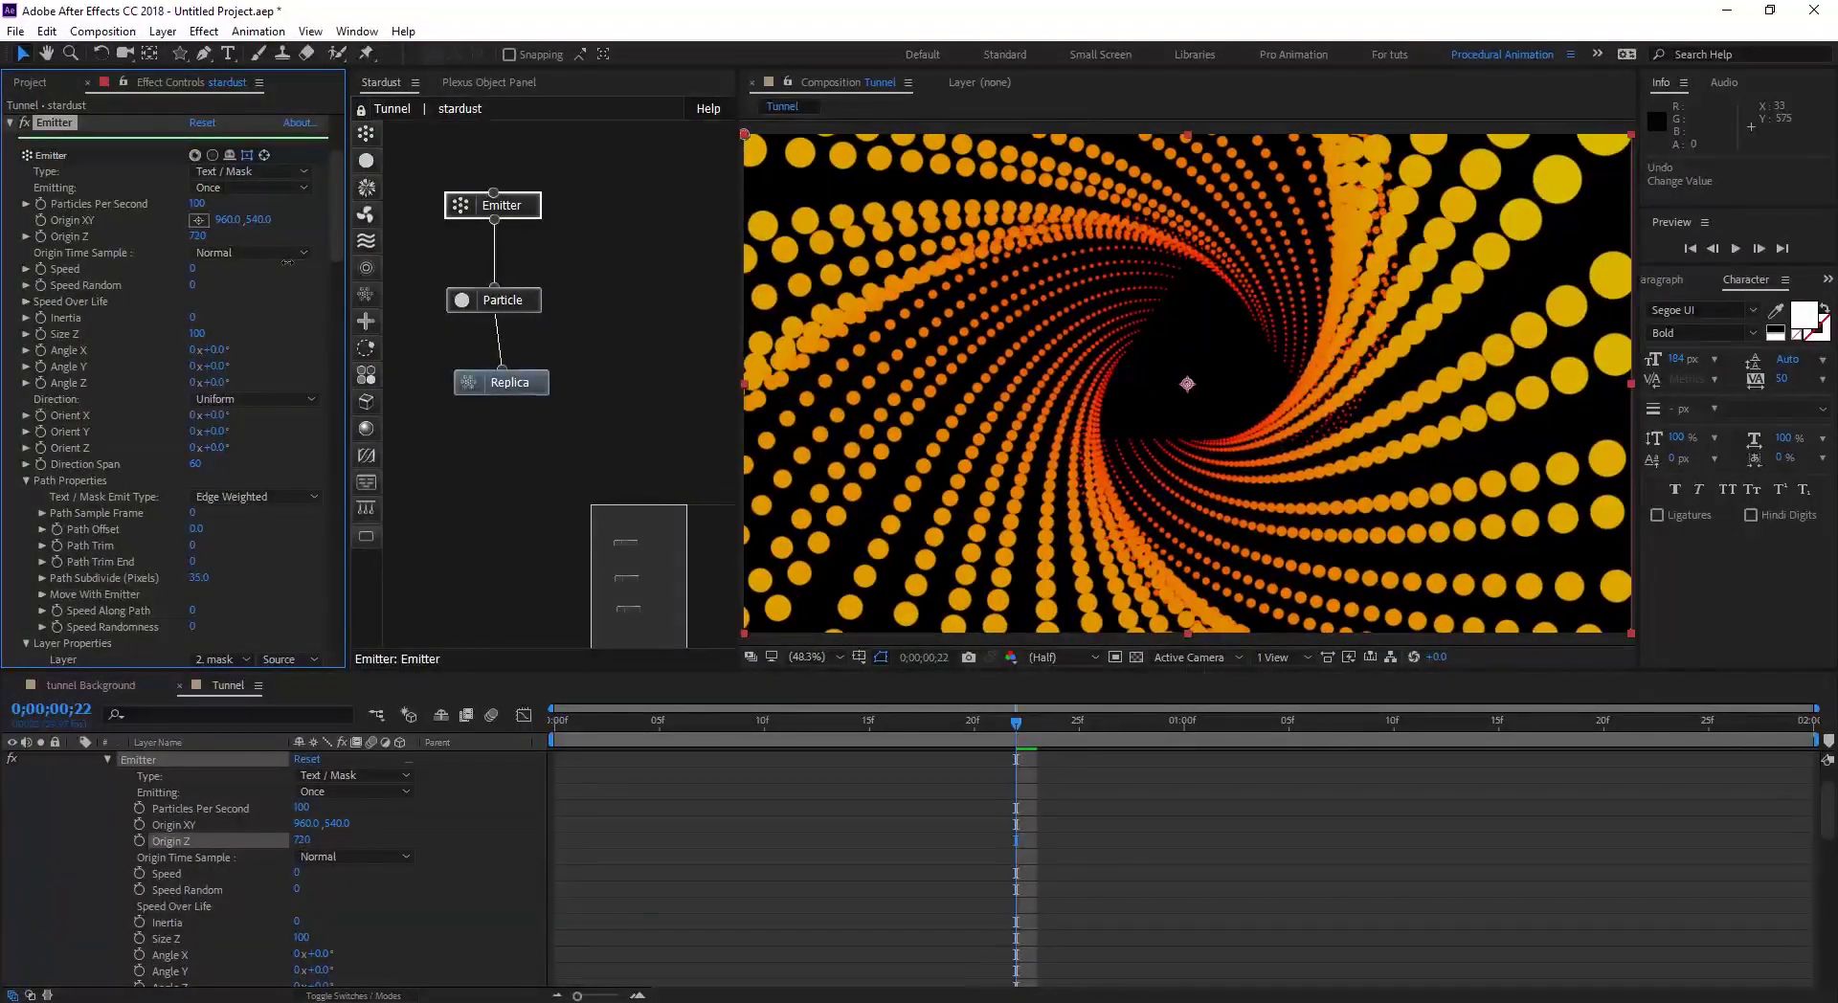
# Step: Add Camera 1 to the Tunnel composition and orbit it around the particle tunnel
pyautogui.rightClick(701, 817)
pyautogui.moveTo(837, 605)
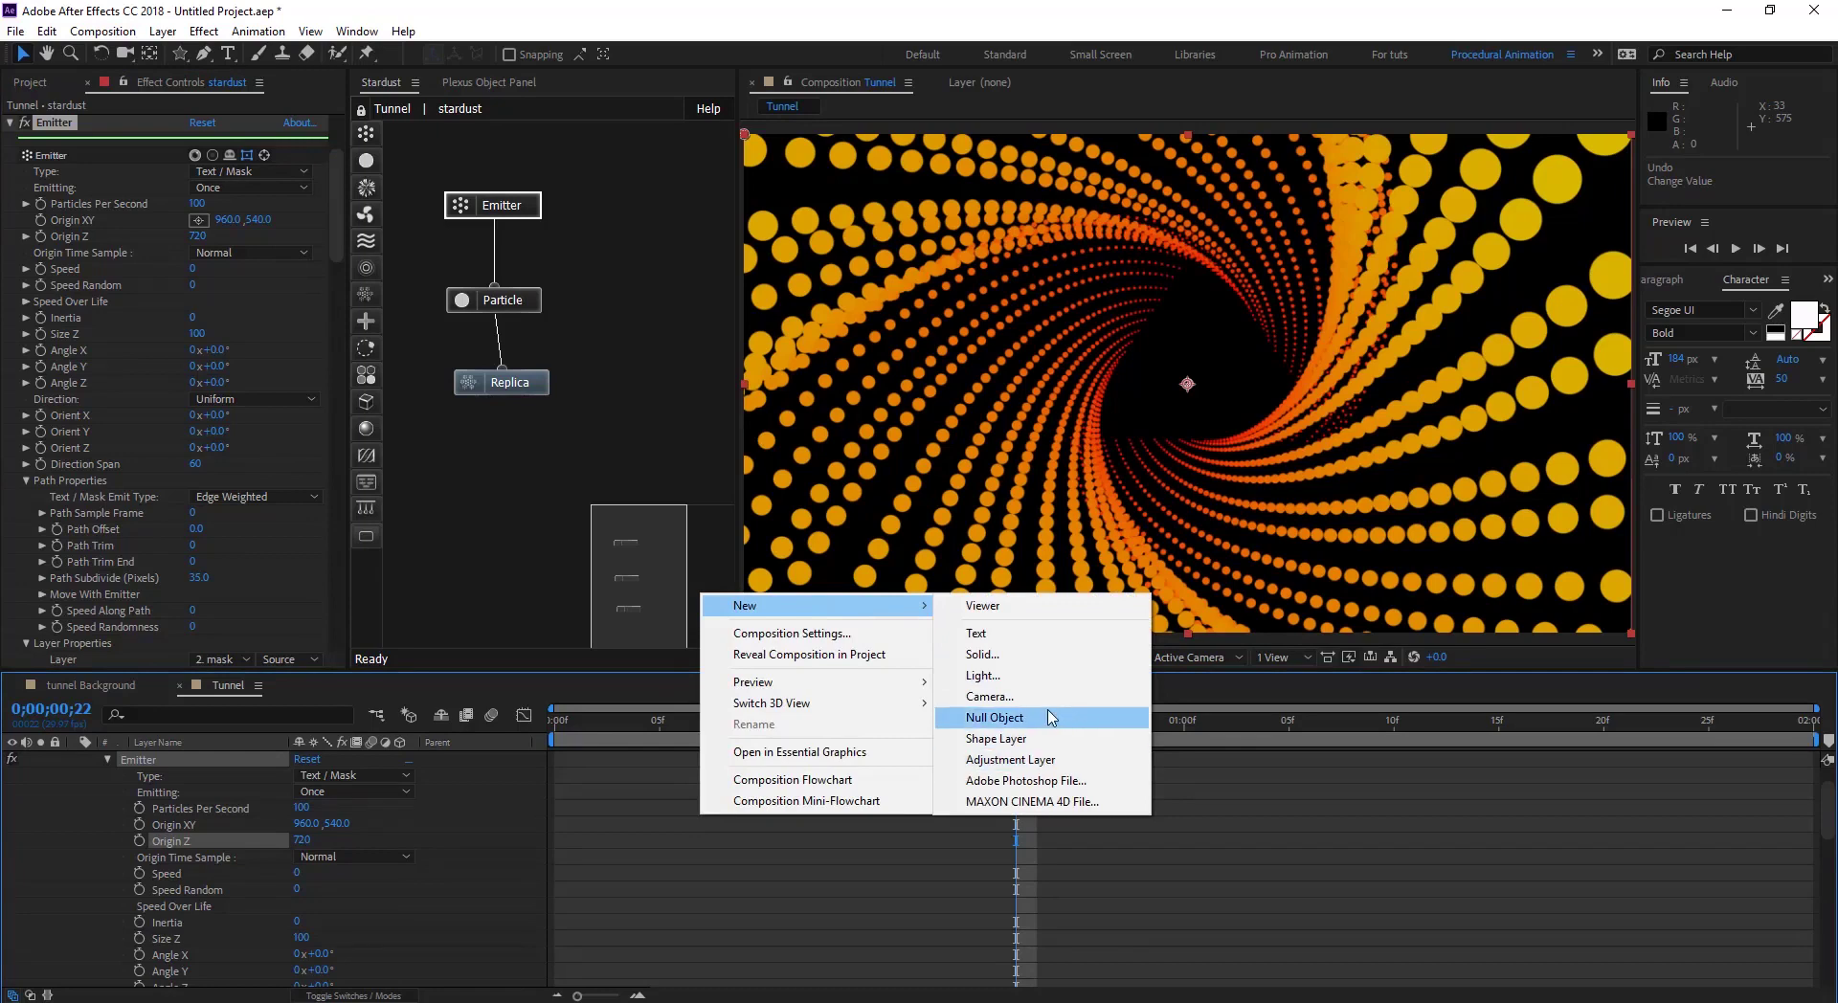
pyautogui.click(1033, 696)
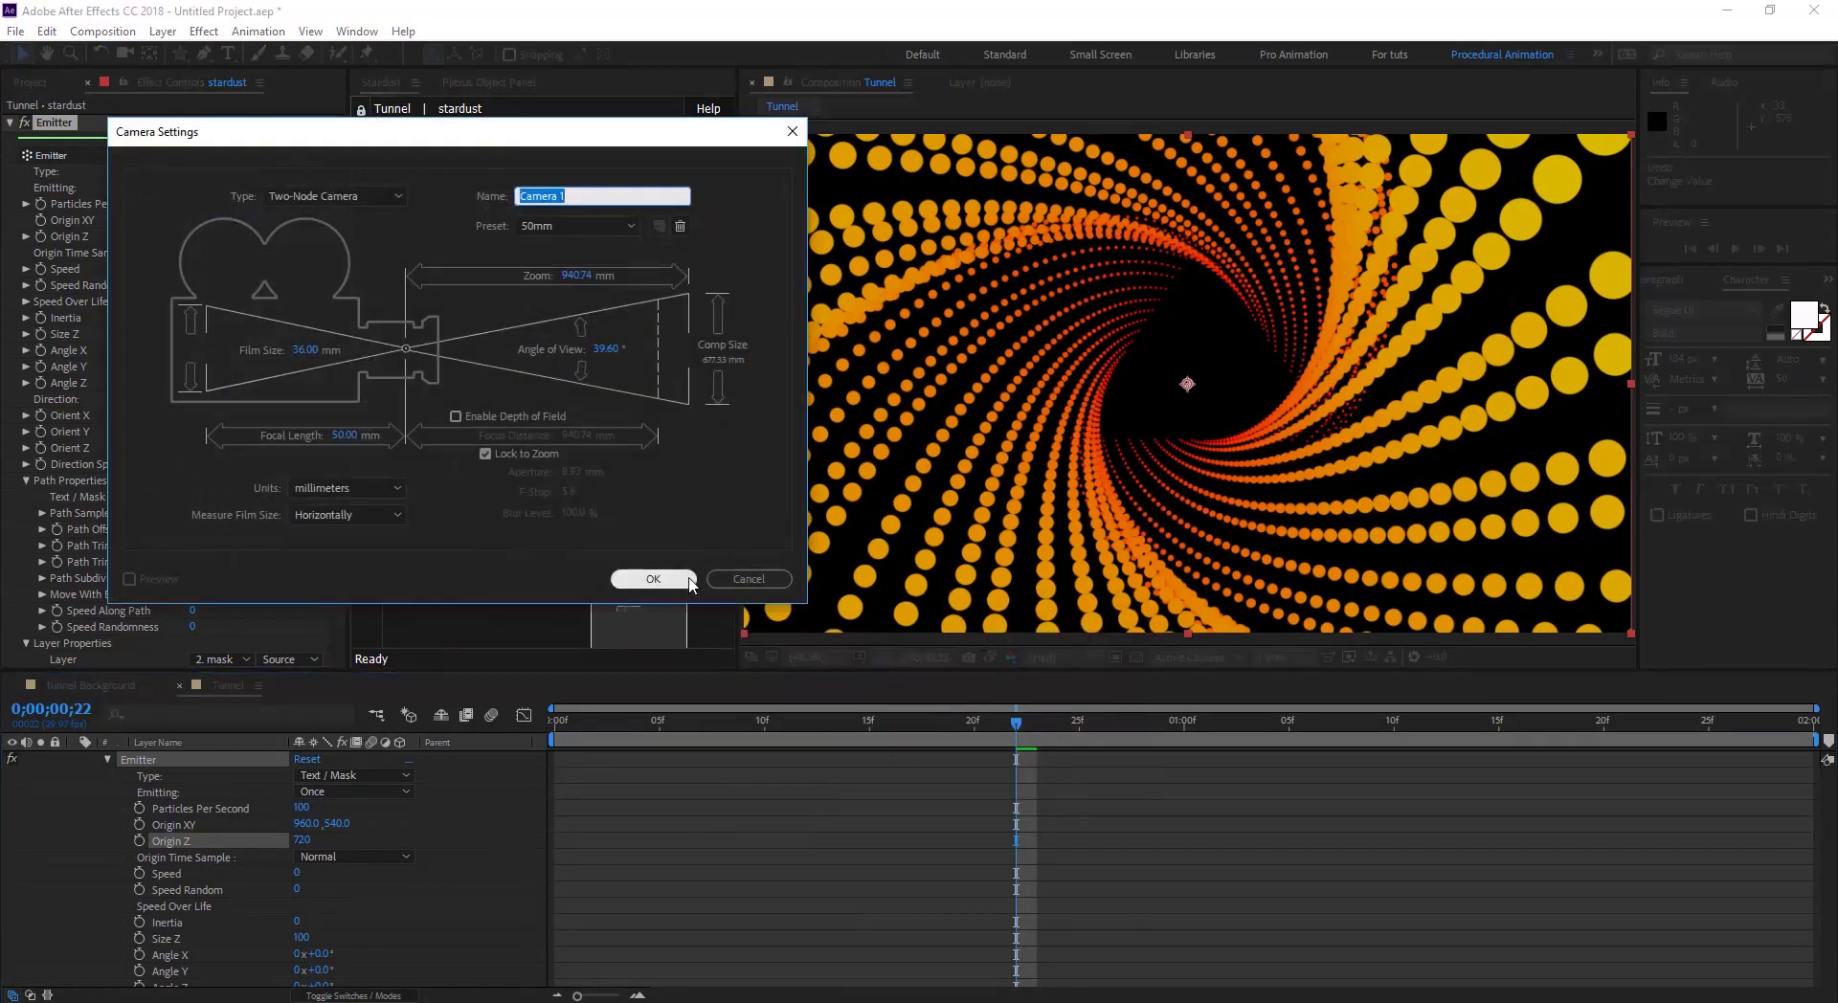
pyautogui.press('Return')
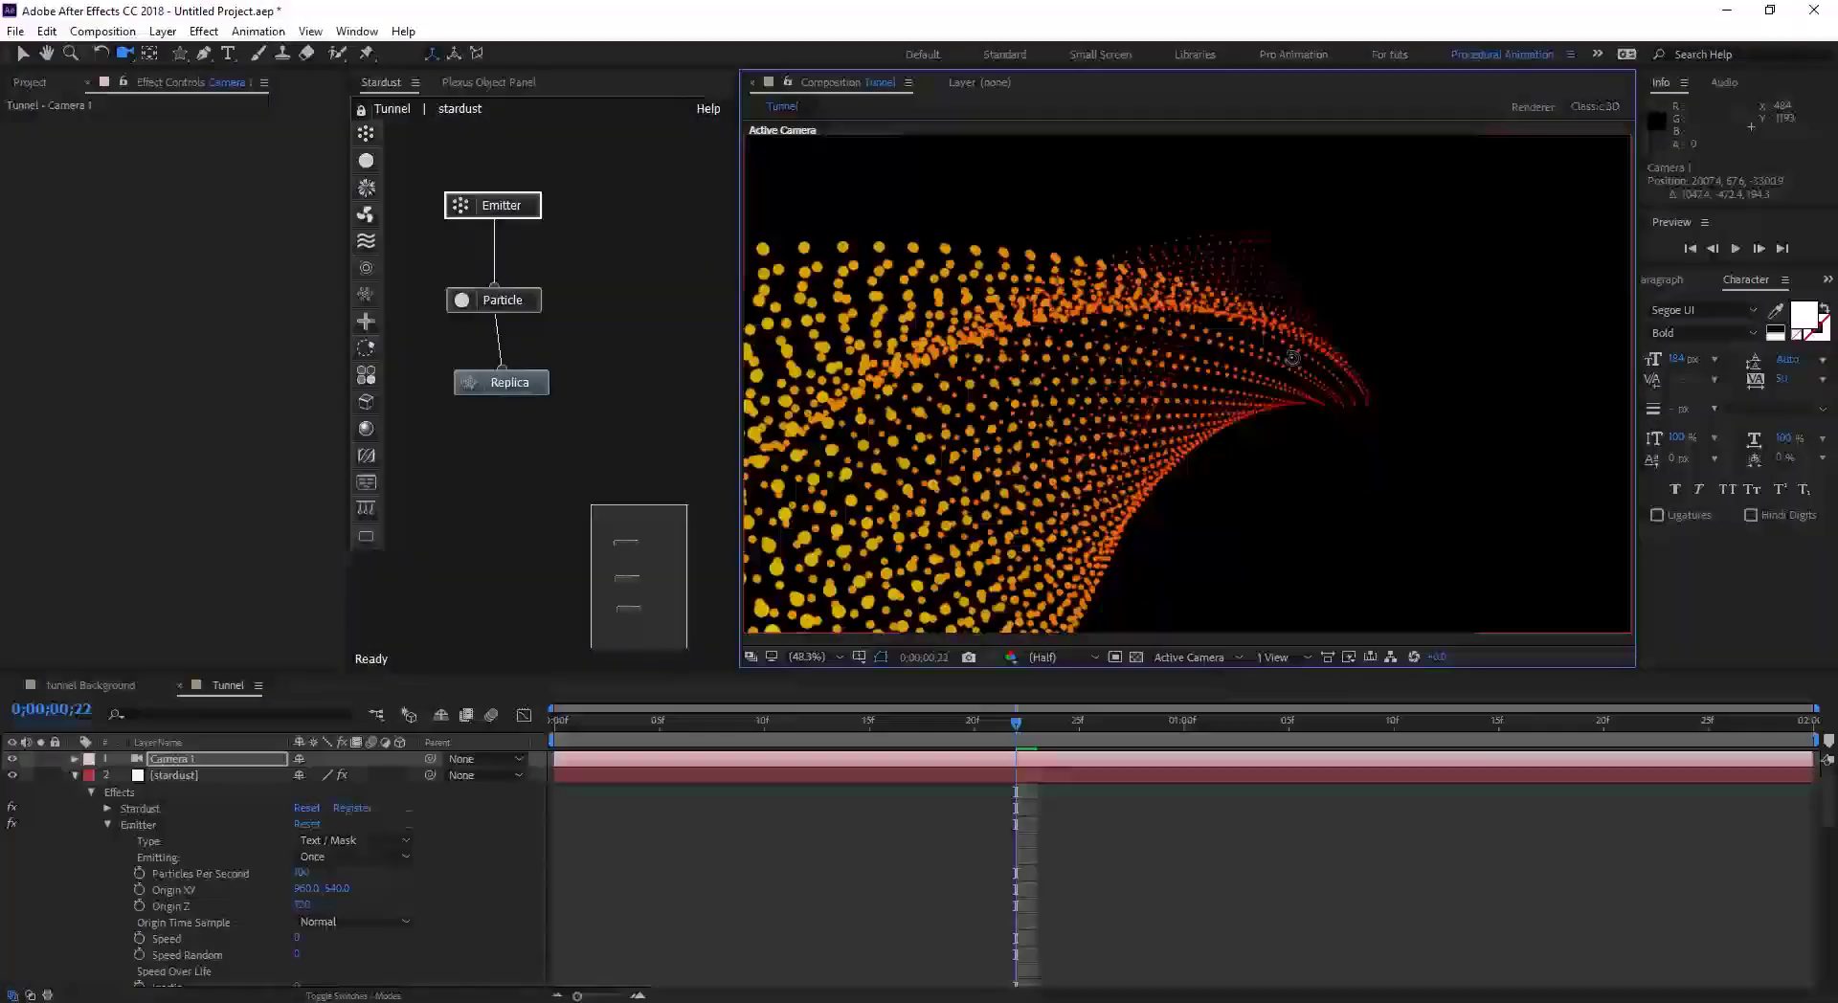
pyautogui.moveTo(1284, 361); pyautogui.dragTo(1264, 356)
pyautogui.moveTo(1085, 308); pyautogui.dragTo(995, 402)
# Step: Set the Replica Angle Z to 0 so the triangle tunnel runs straight
pyautogui.click(521, 384)
pyautogui.scroll(-2, 113, 530)
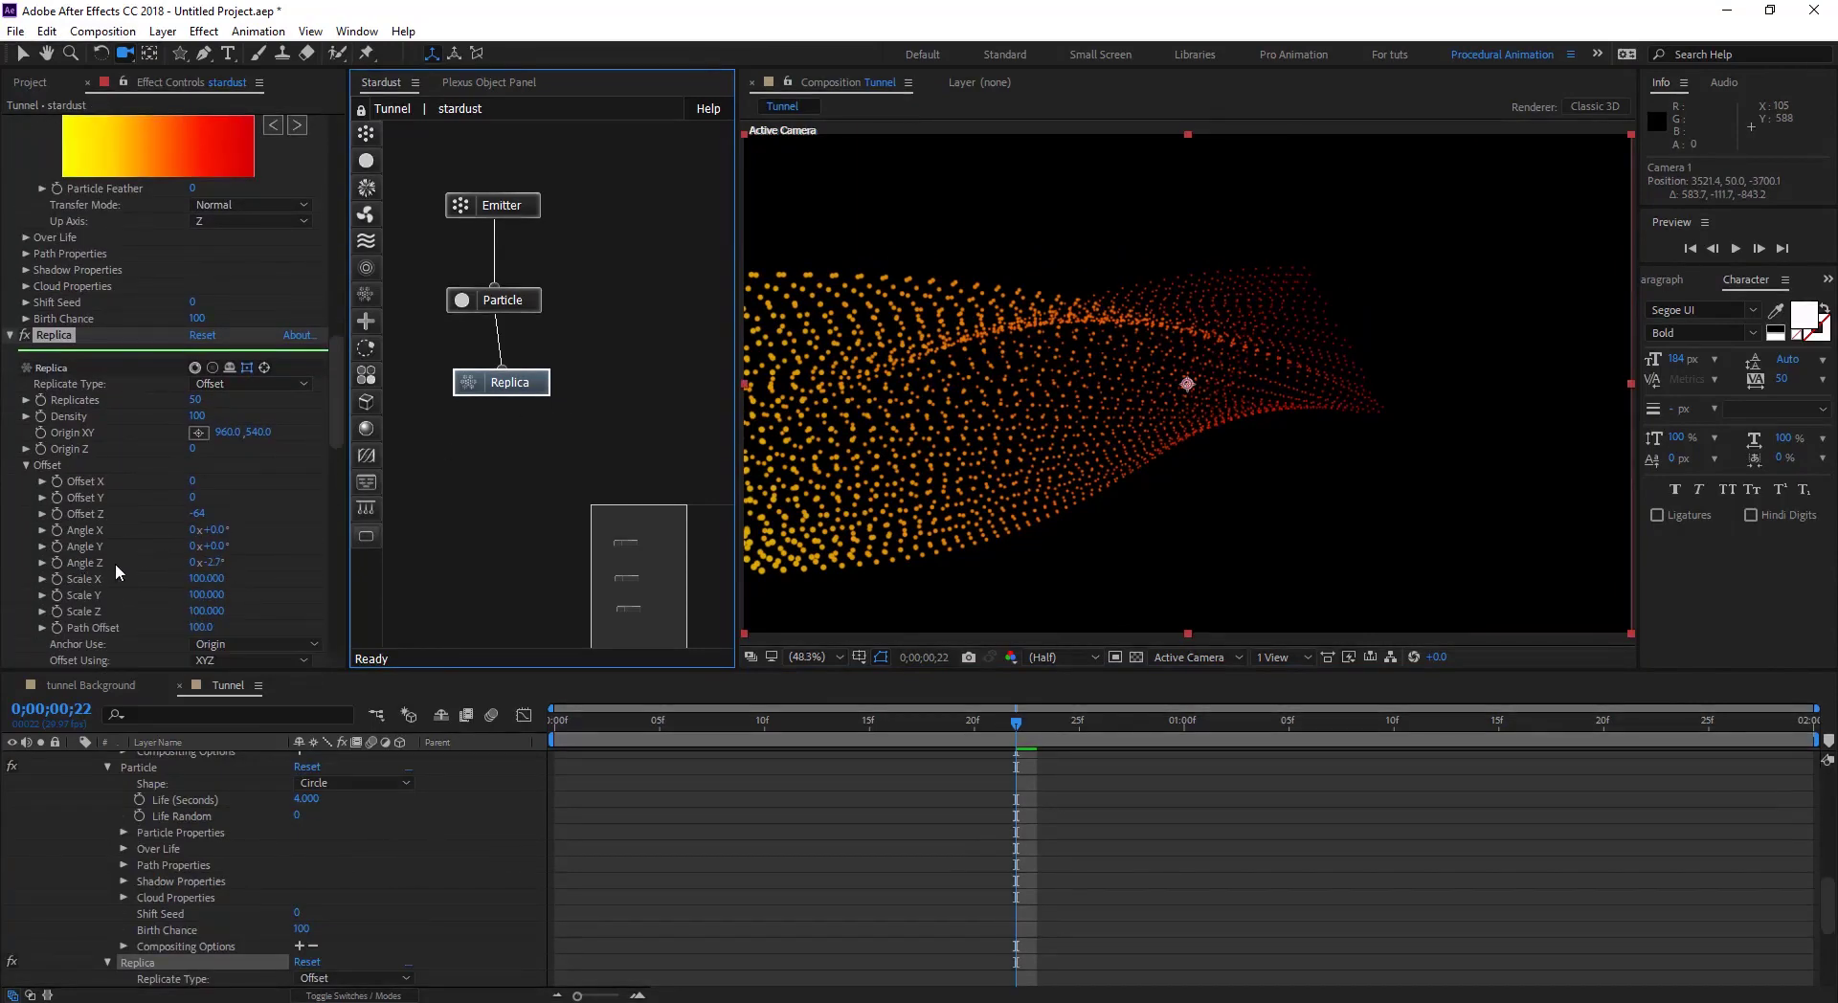
pyautogui.click(226, 563)
pyautogui.write('0')
pyautogui.press('Return')
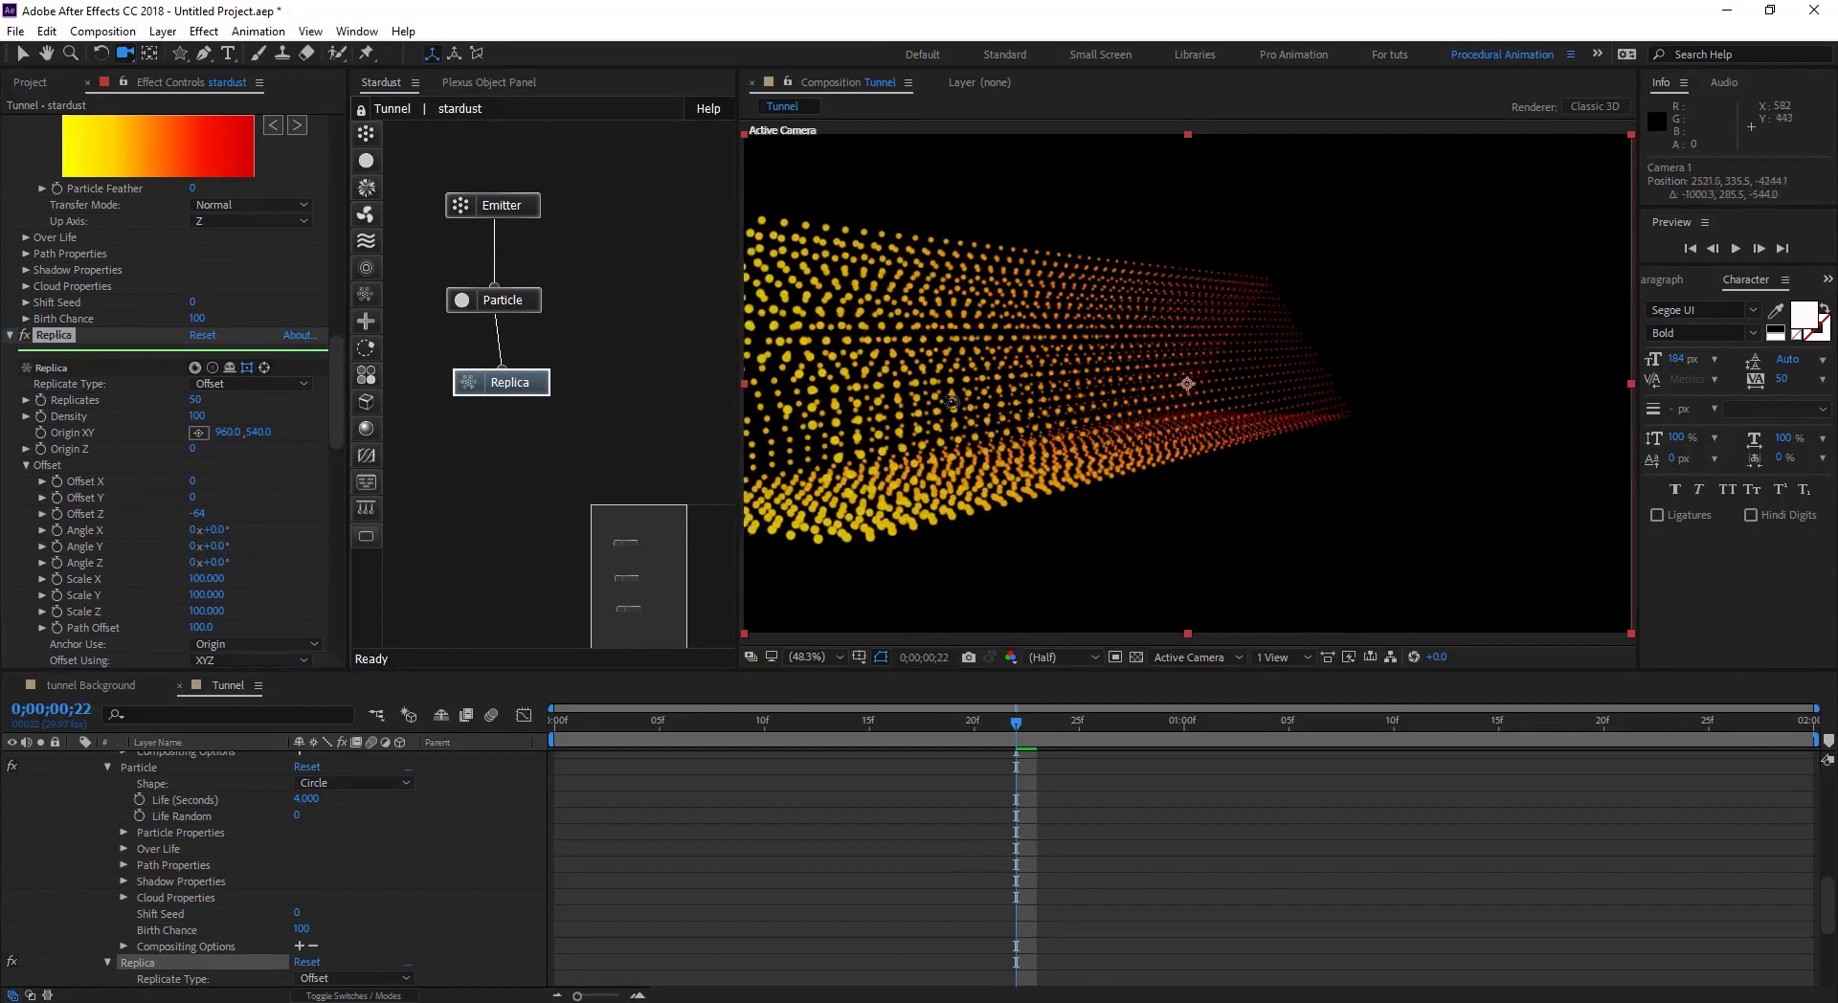
pyautogui.moveTo(953, 402)
pyautogui.mouseDown()
pyautogui.moveTo(1052, 441)
pyautogui.moveTo(957, 407)
pyautogui.mouseUp()
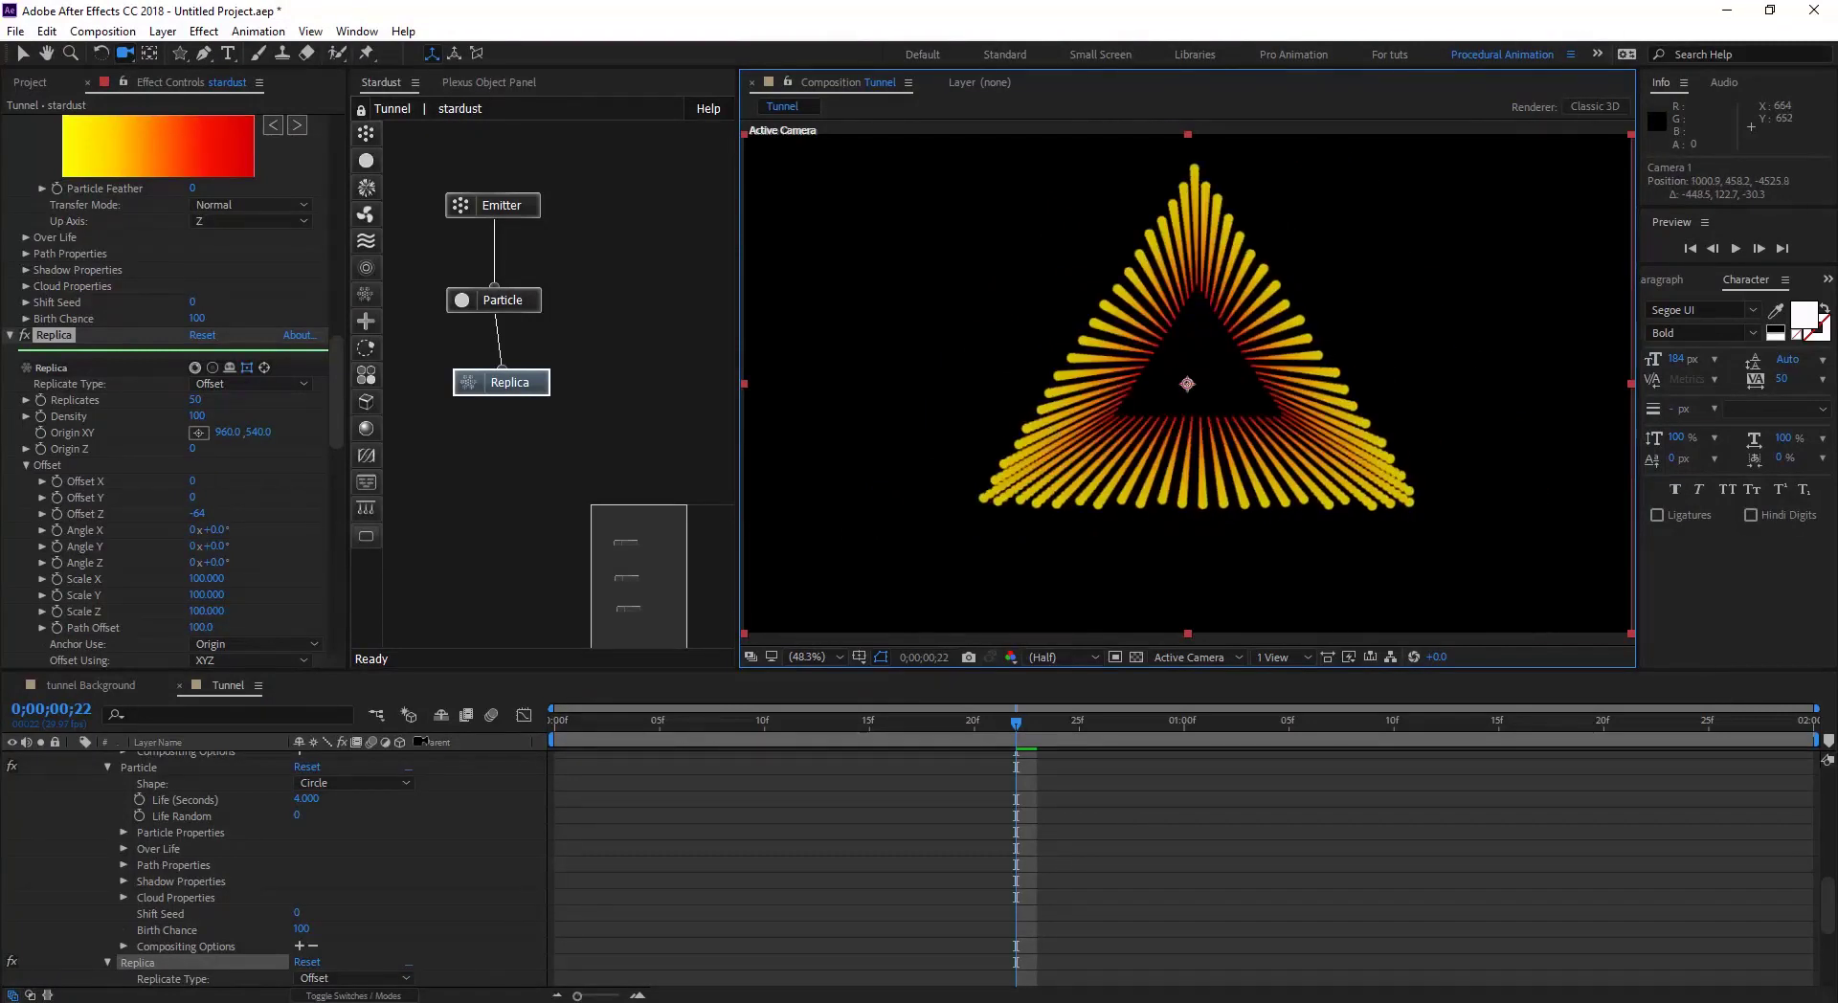
pyautogui.scroll(10, 159, 846)
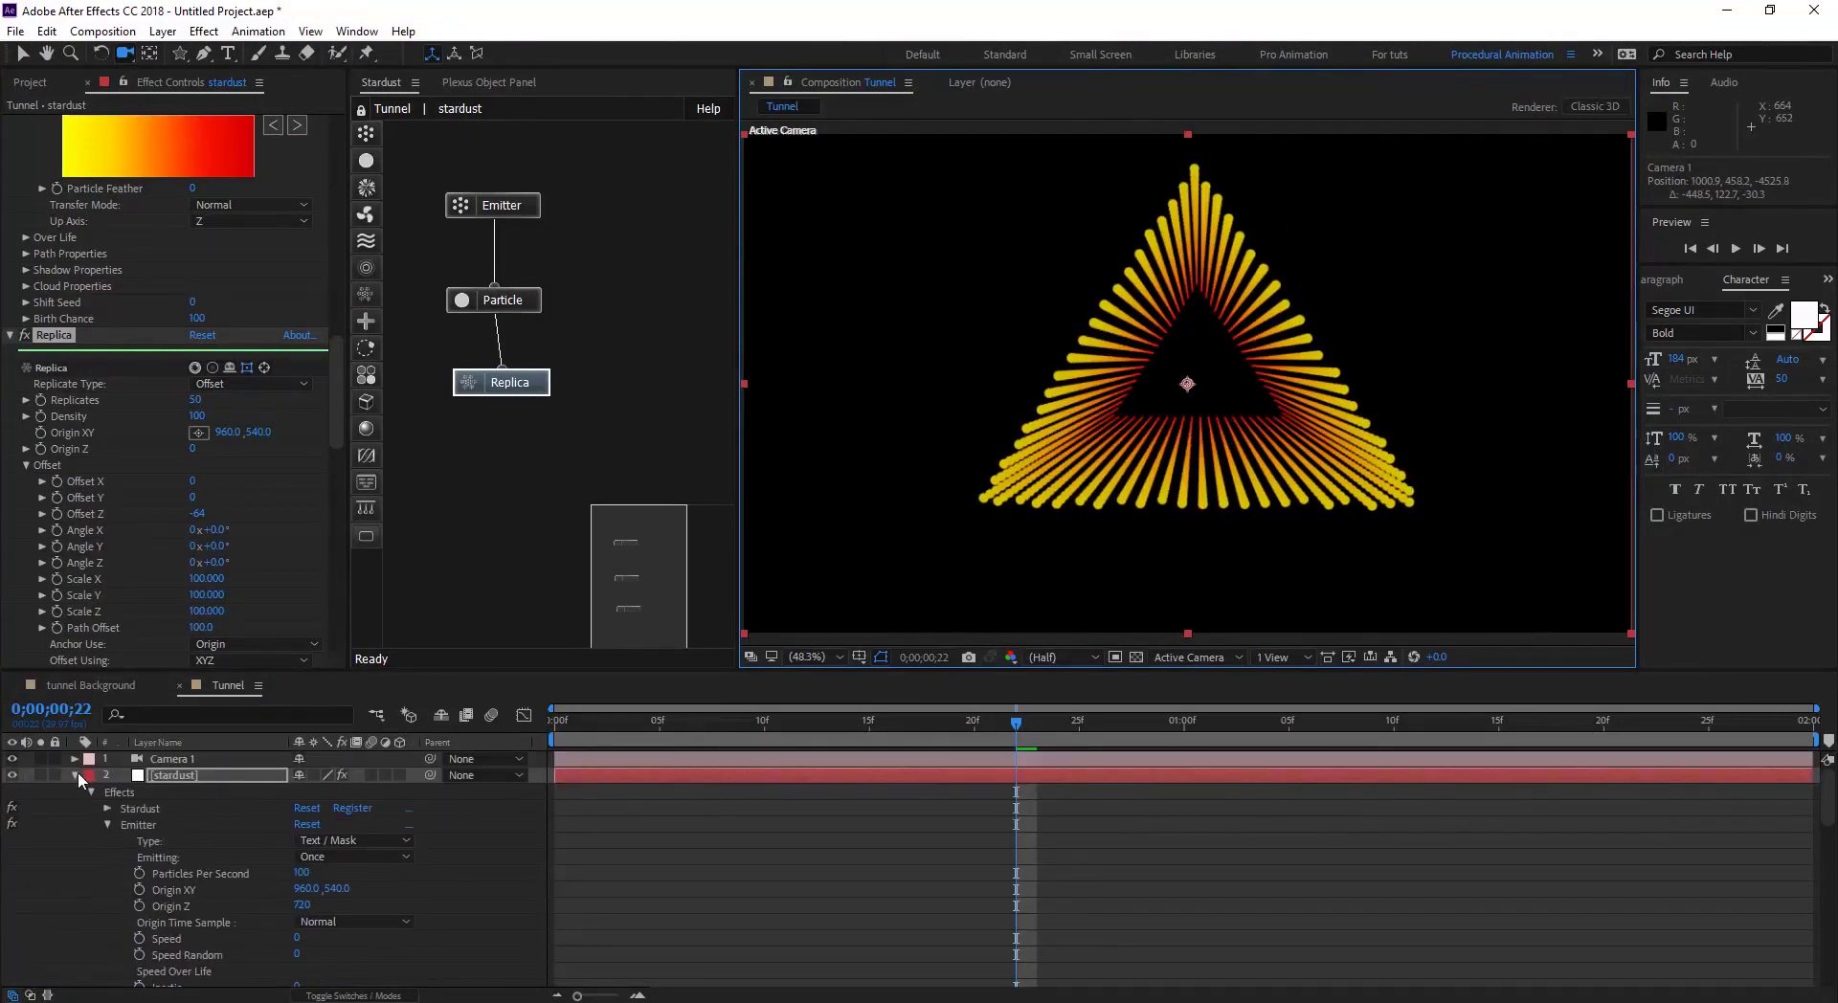
# Step: Add a new white solid layer, White Solid 1, to the composition
pyautogui.click(219, 773)
pyautogui.click(74, 774)
pyautogui.click(162, 791)
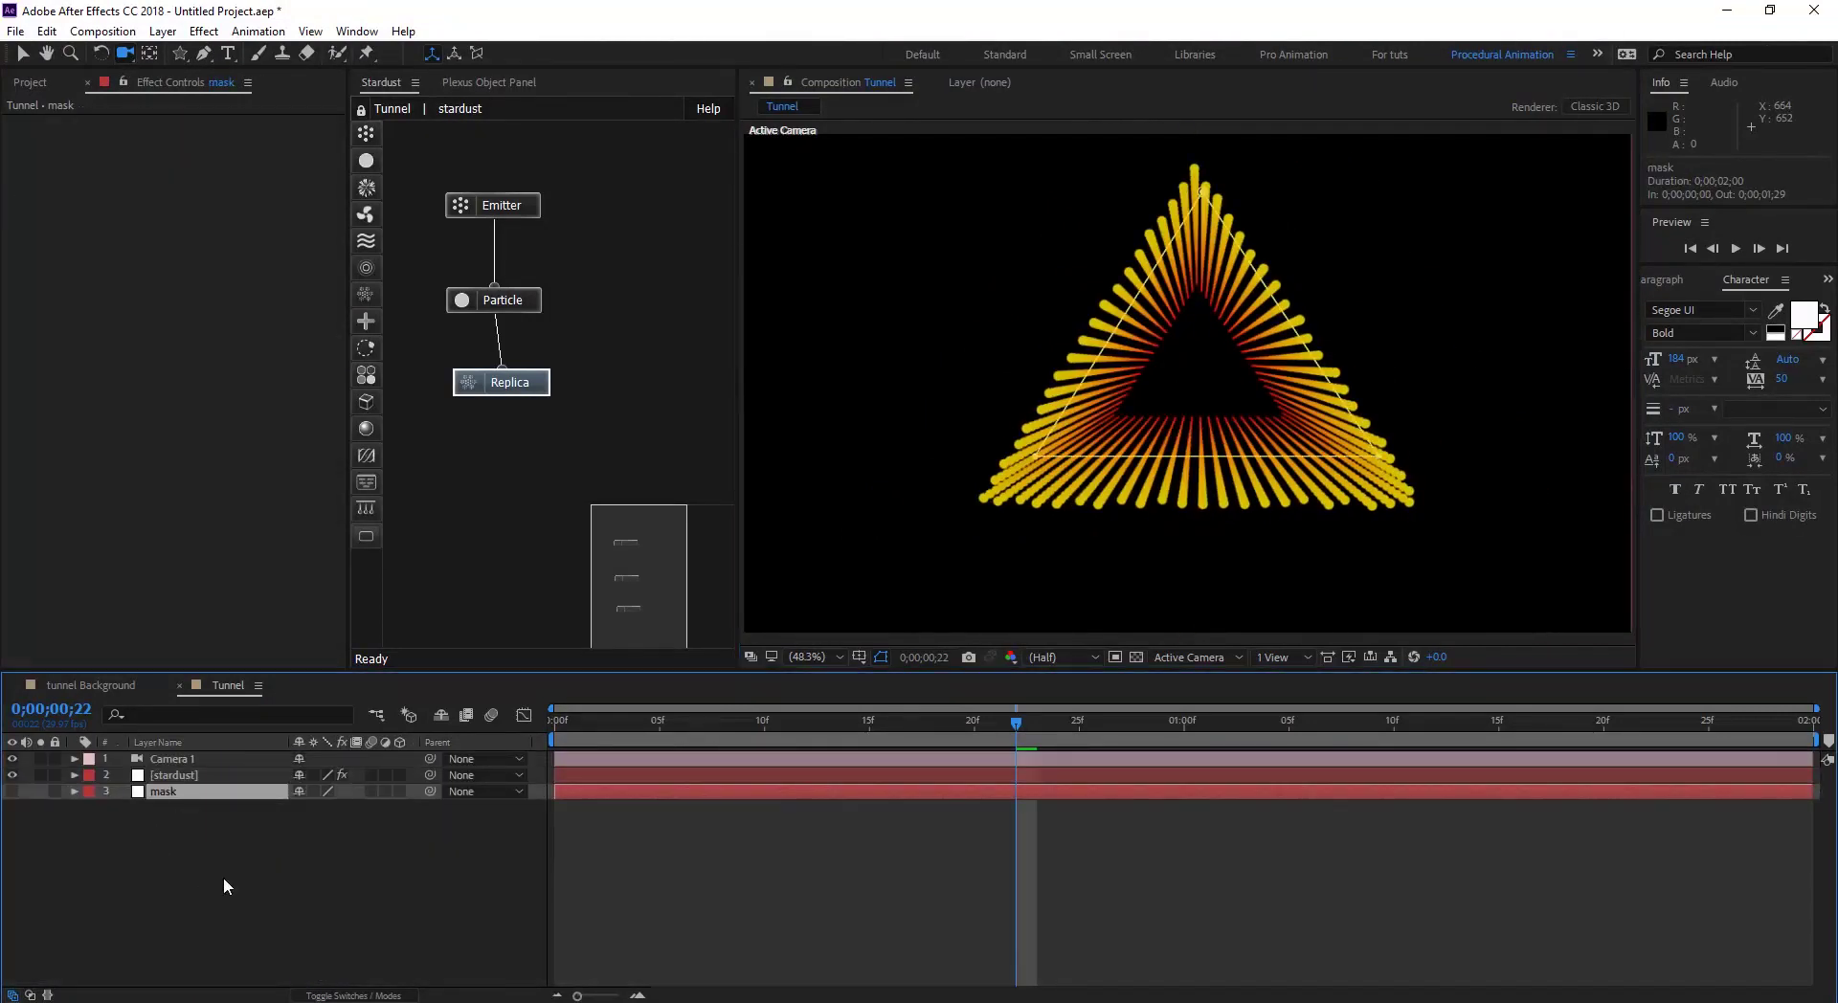
pyautogui.rightClick(225, 885)
pyautogui.moveTo(345, 668)
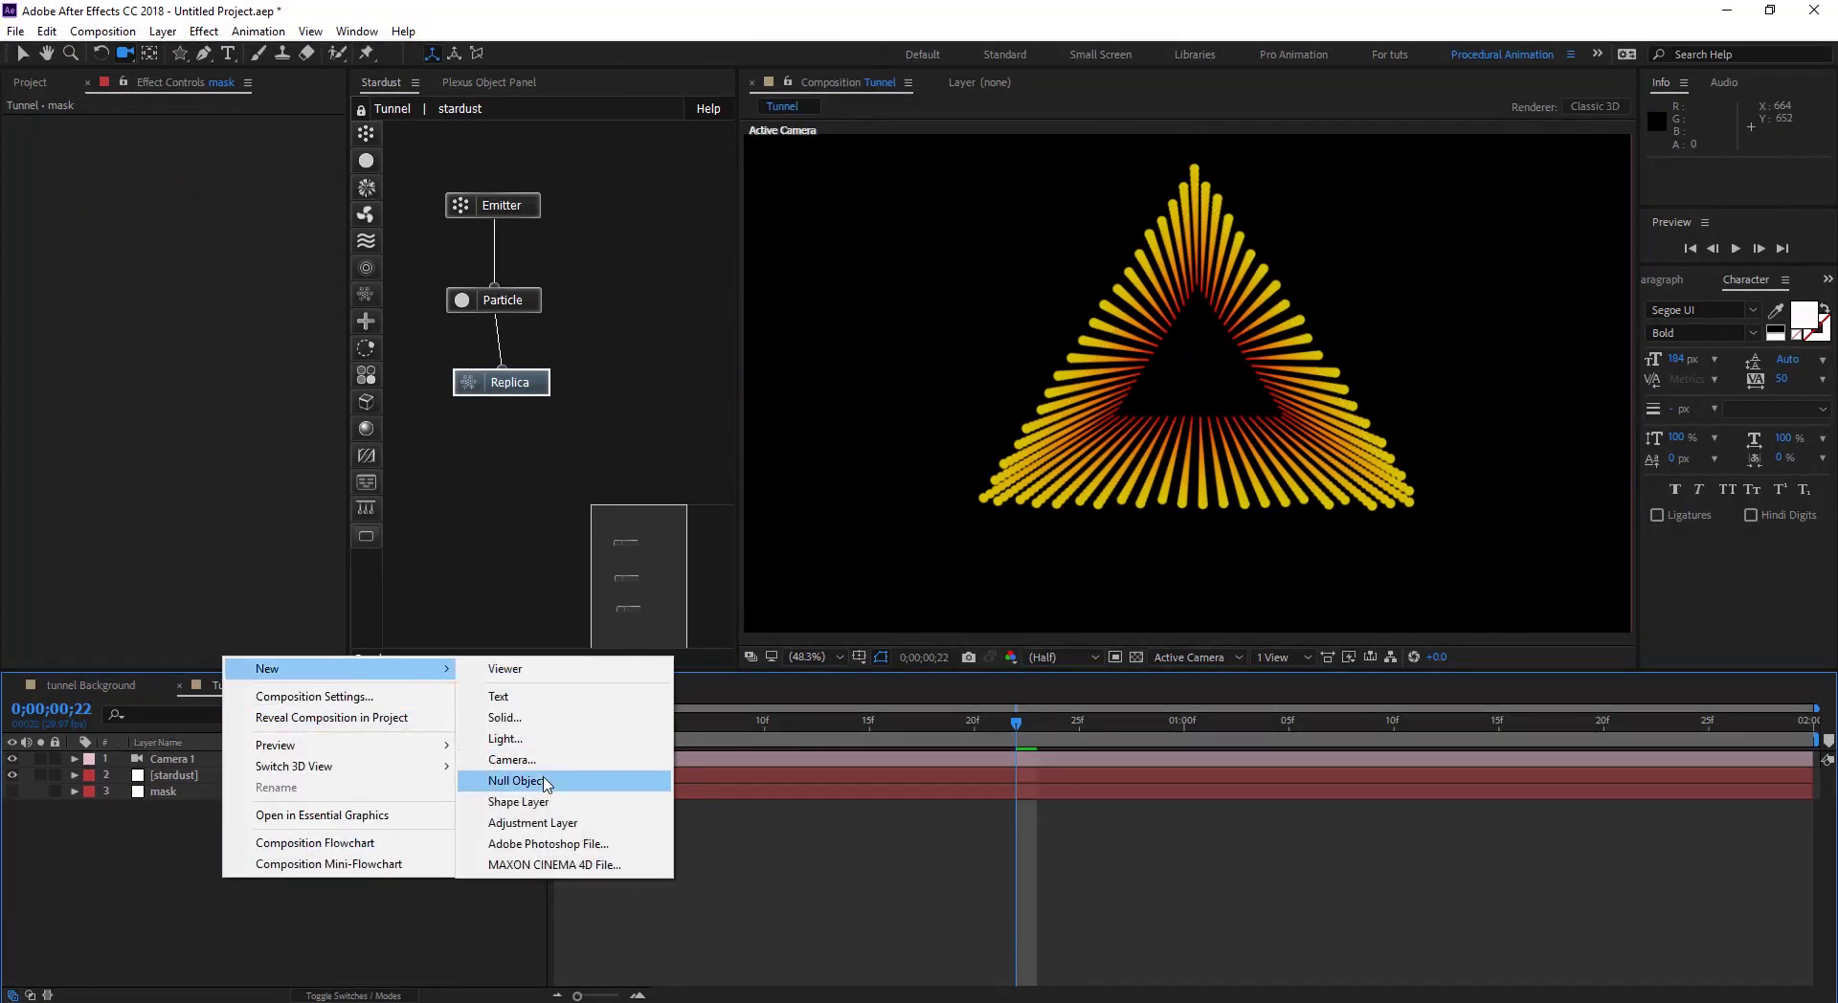
pyautogui.click(504, 717)
pyautogui.click(751, 634)
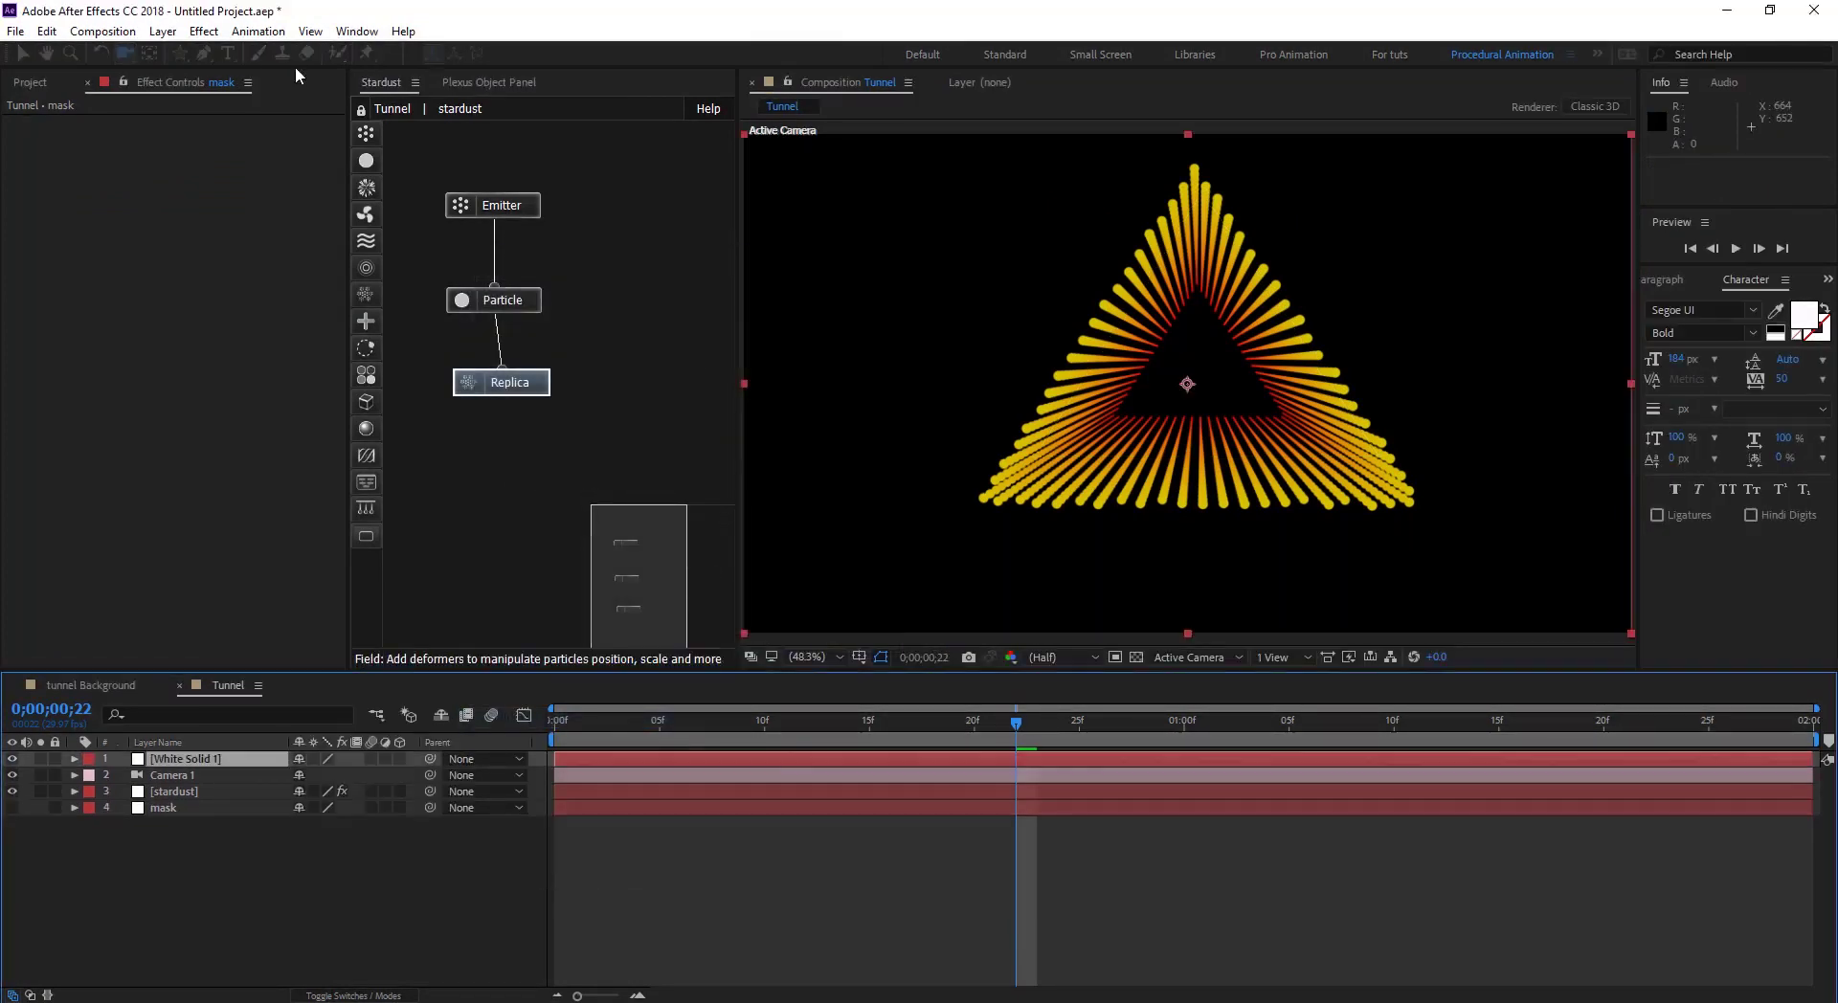
# Step: Draw a star mask on White Solid 1 and hide the solid
pyautogui.click(179, 53)
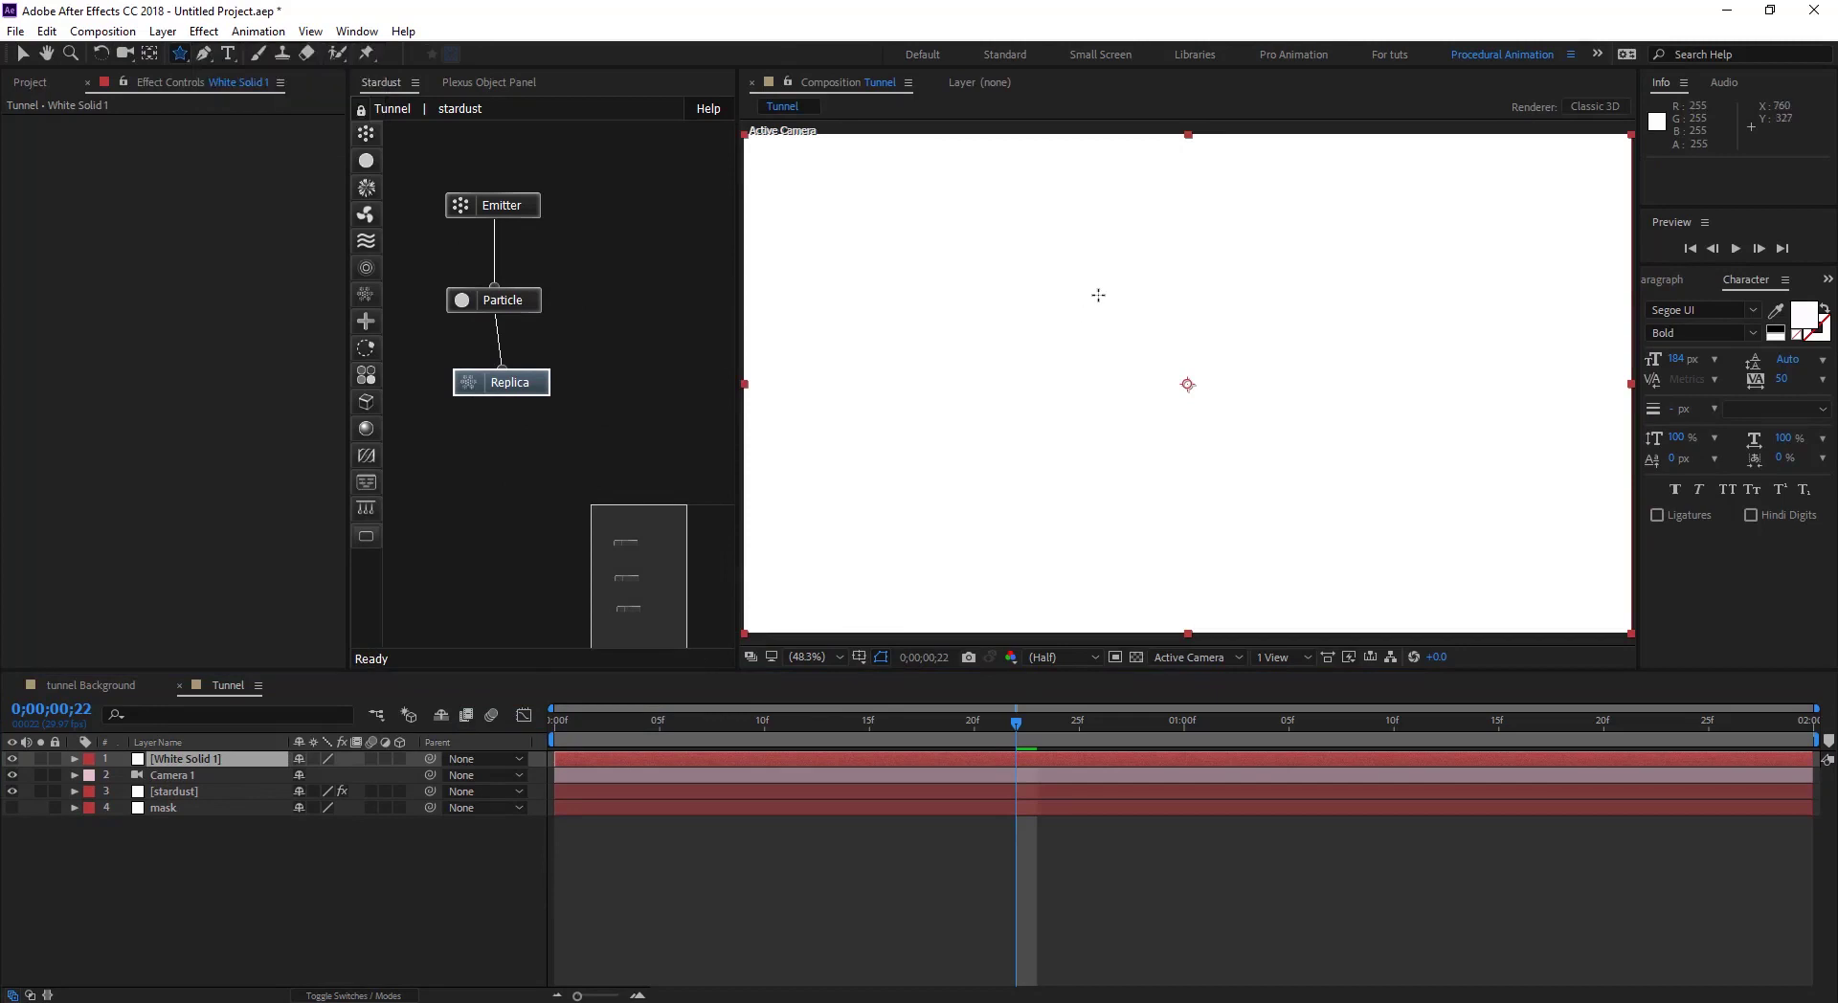
pyautogui.moveTo(1094, 287); pyautogui.dragTo(1094, 125)
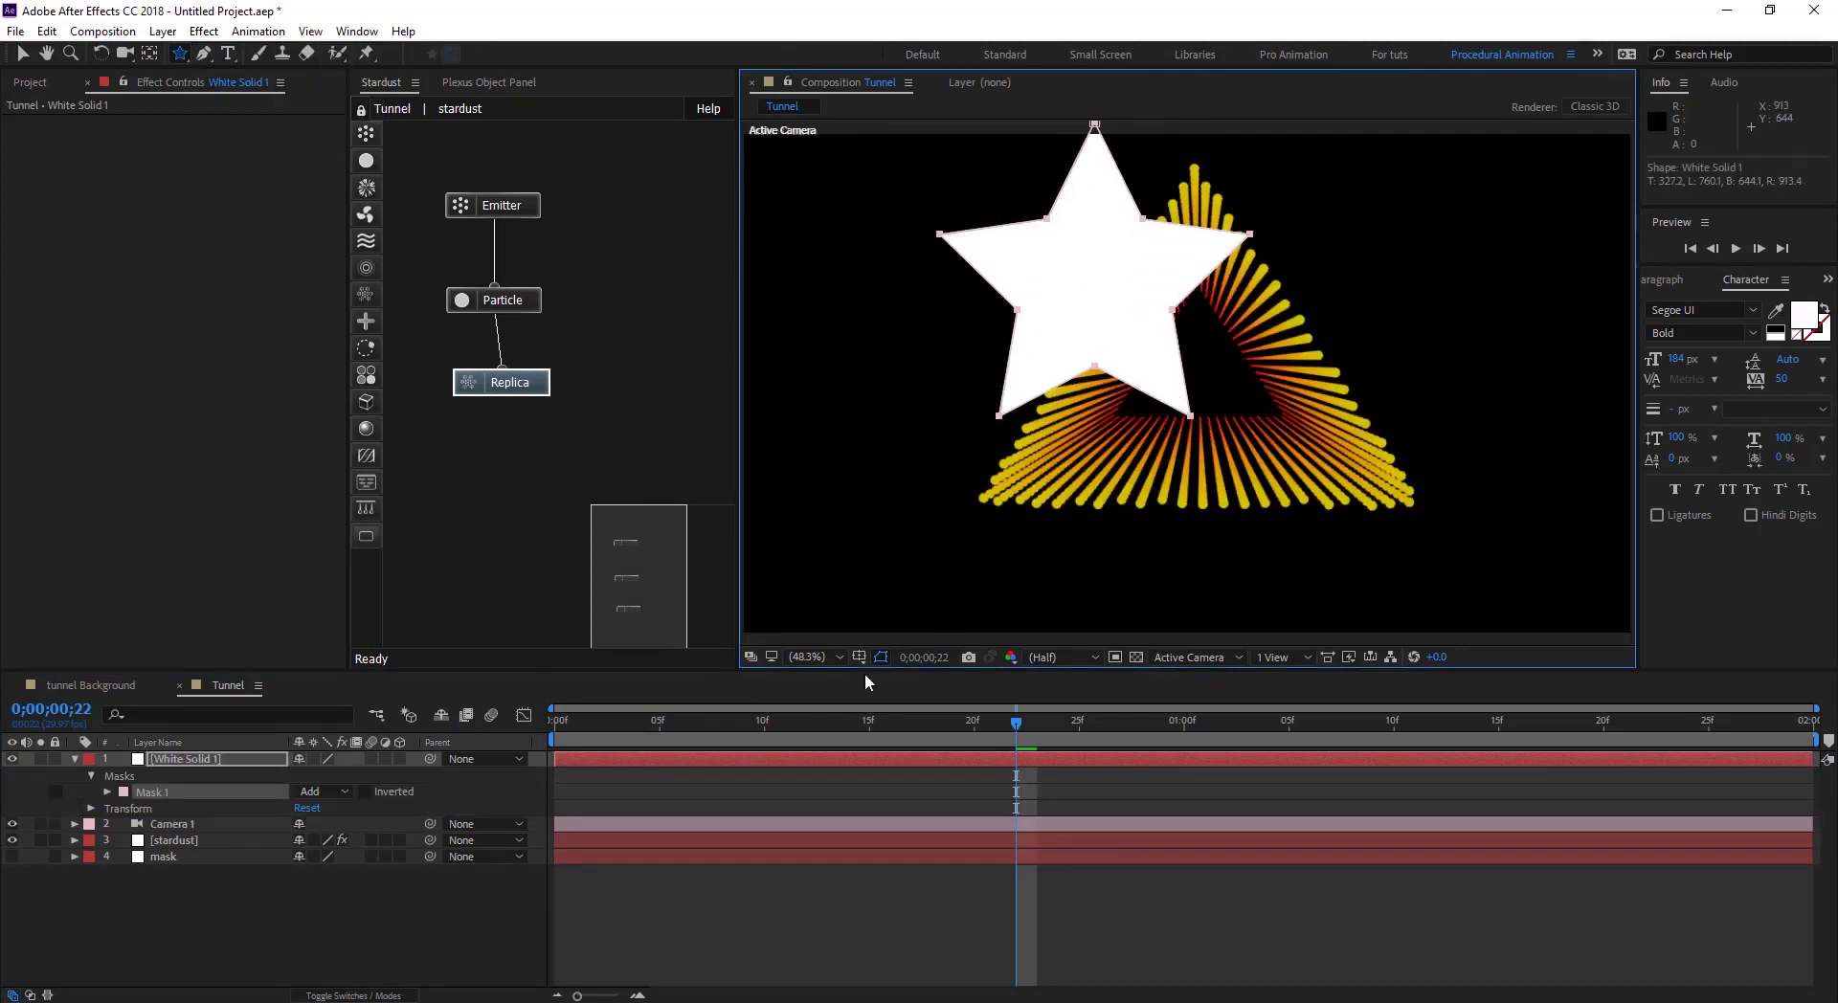
pyautogui.click(167, 759)
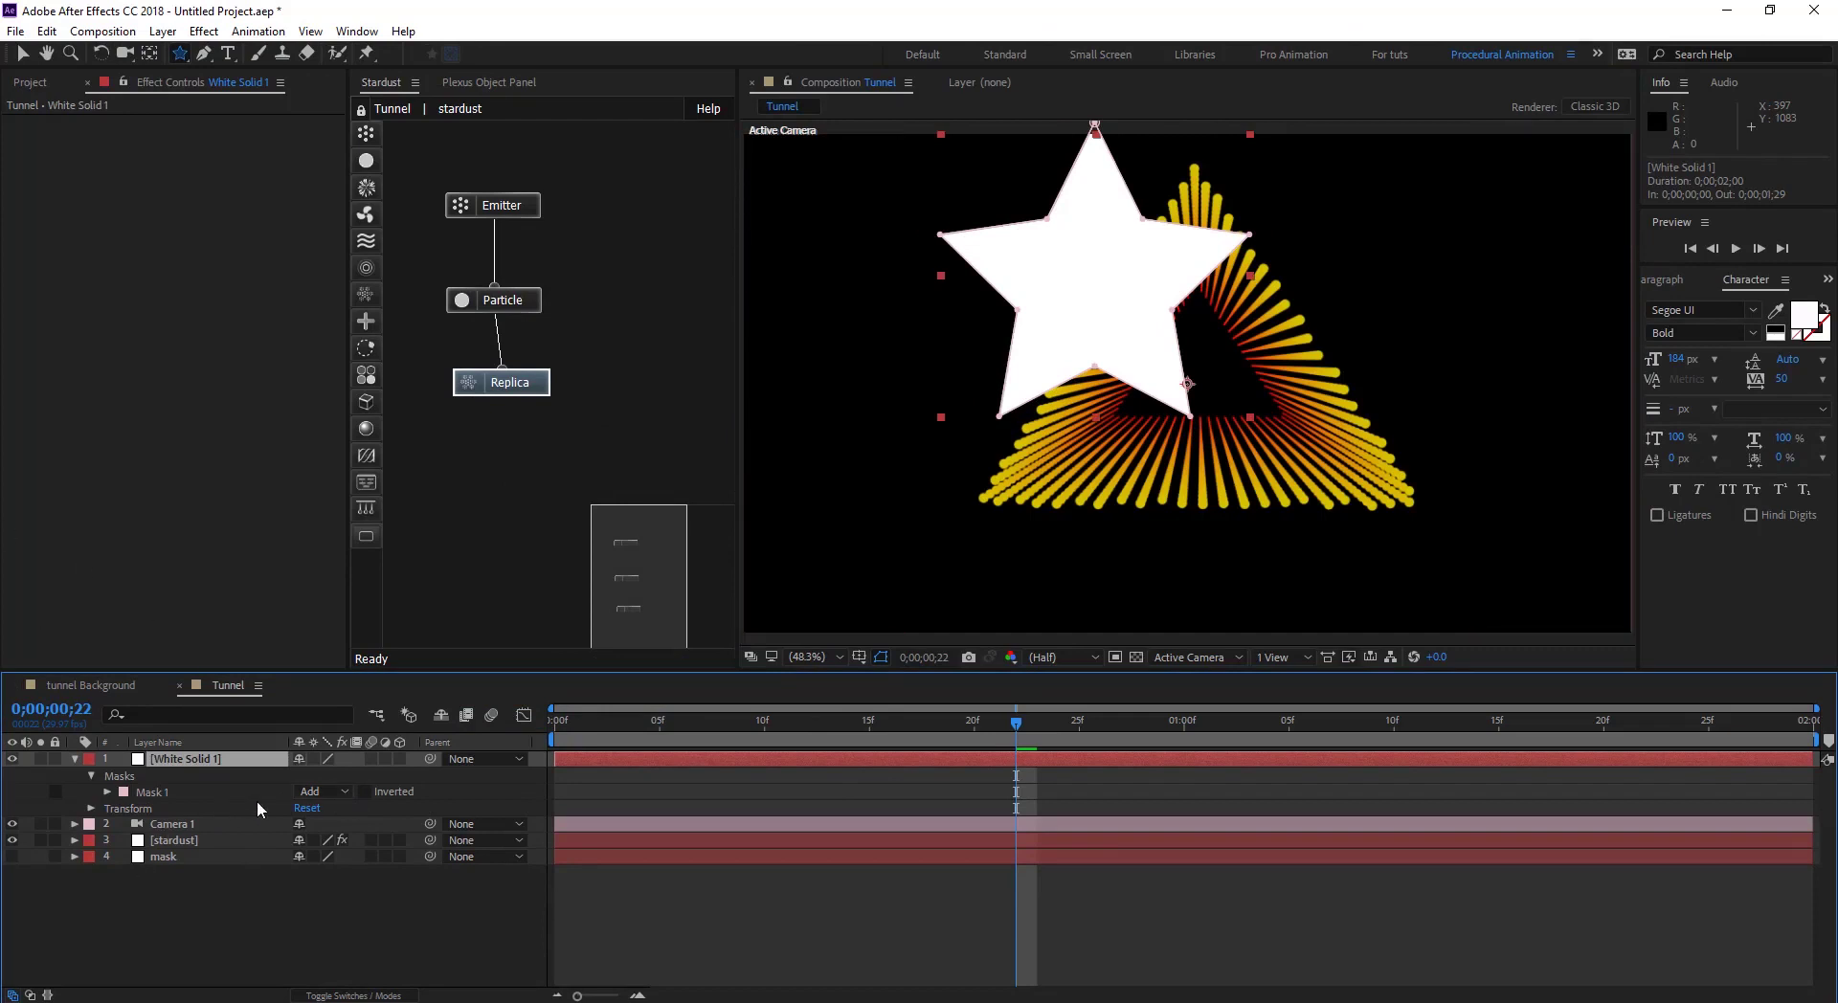
pyautogui.click(344, 792)
pyautogui.click(12, 759)
pyautogui.click(21, 56)
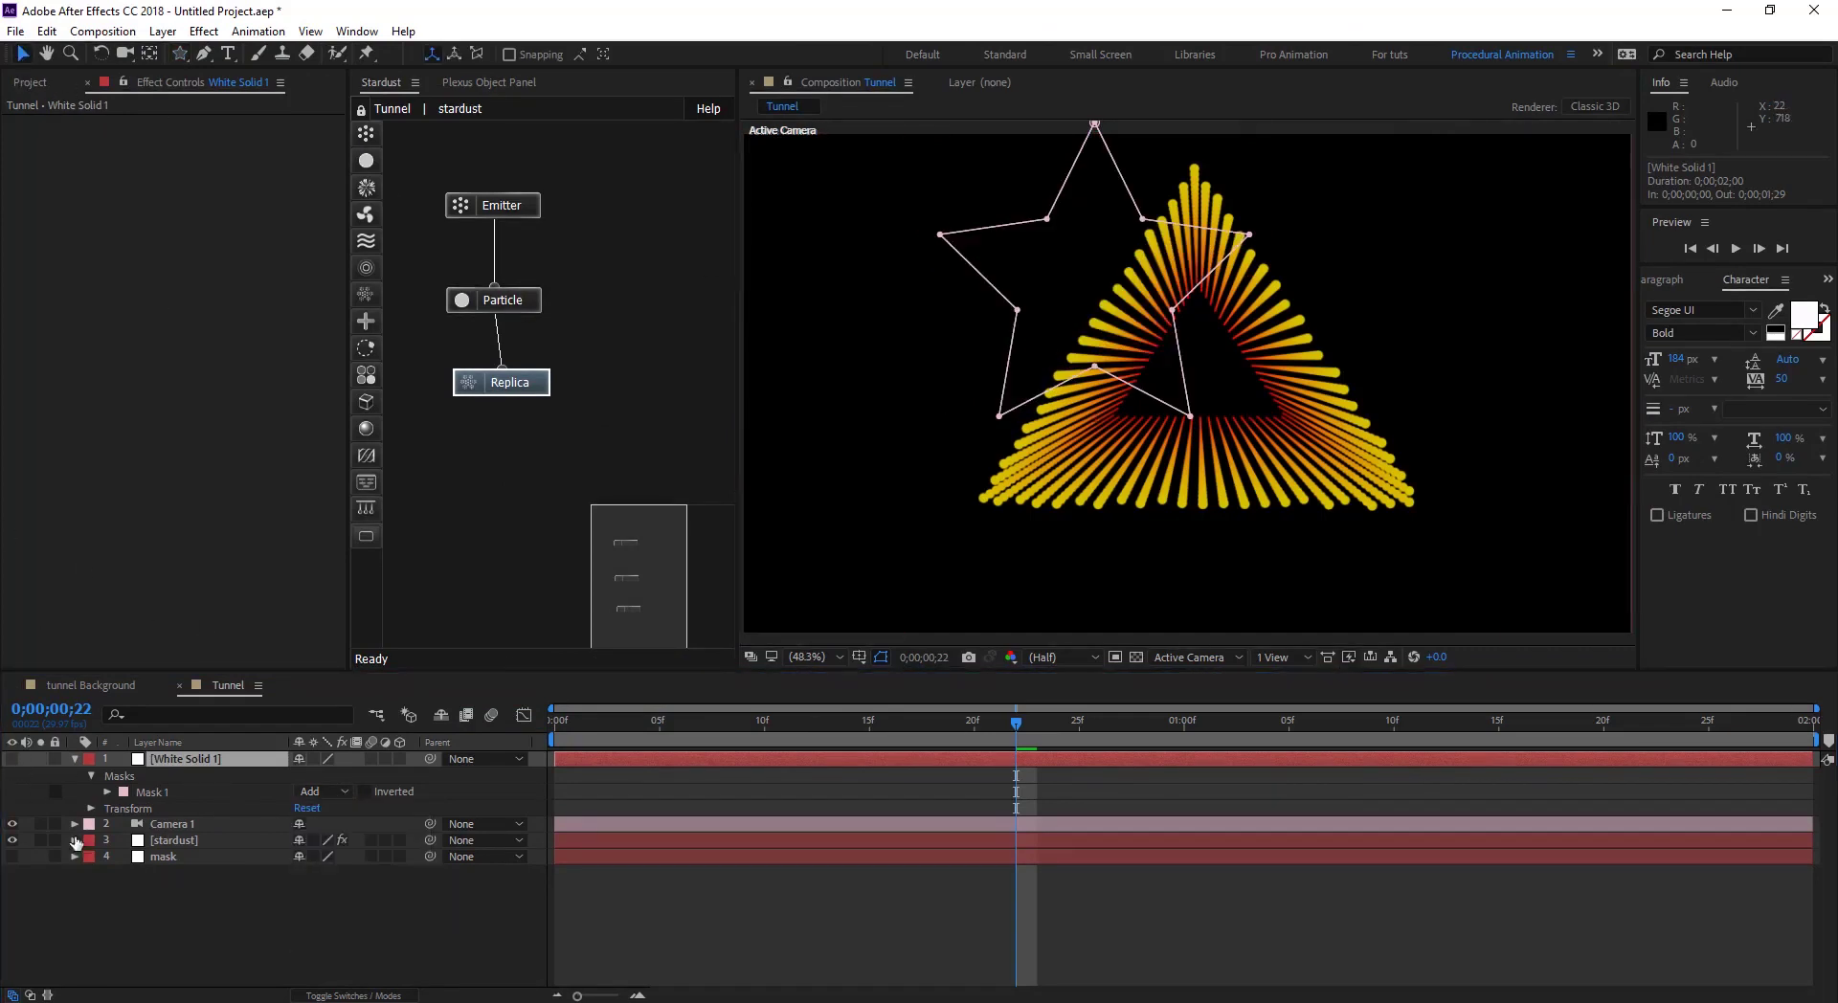
# Step: Set the Emitter's source Layer to White Solid 1 so particles follow the star
pyautogui.click(211, 841)
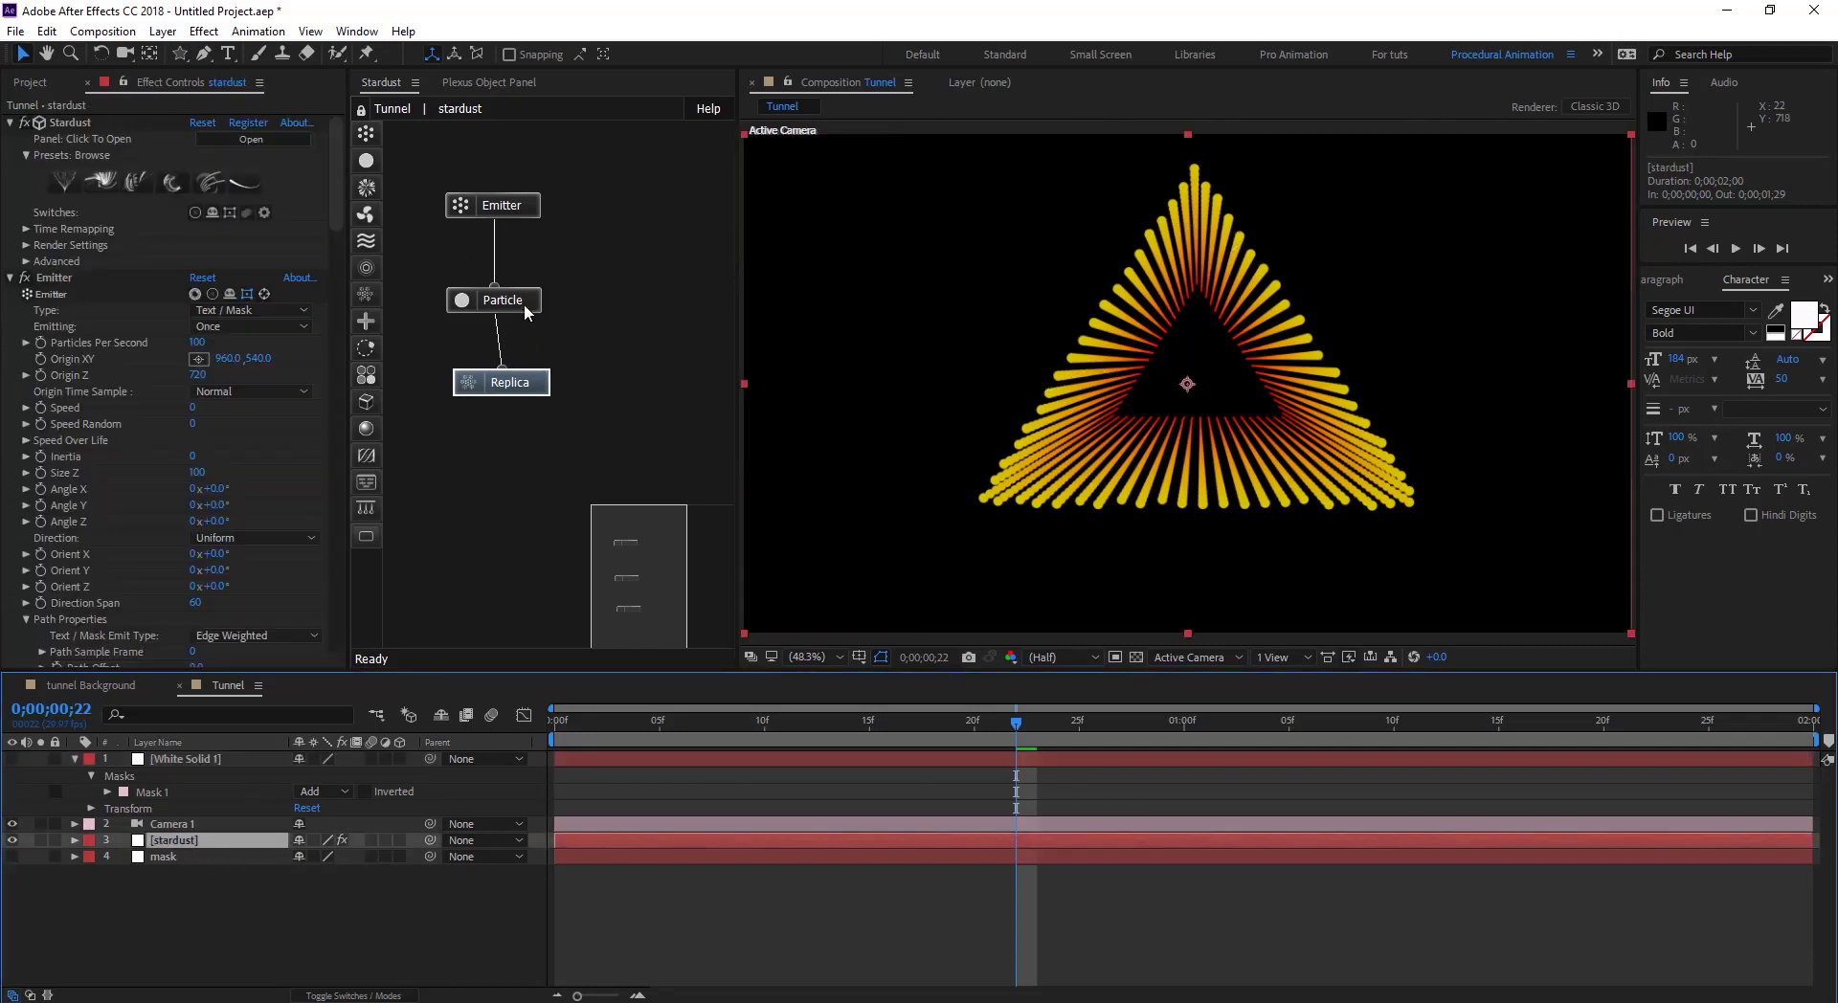
pyautogui.click(498, 204)
pyautogui.scroll(-5, 141, 425)
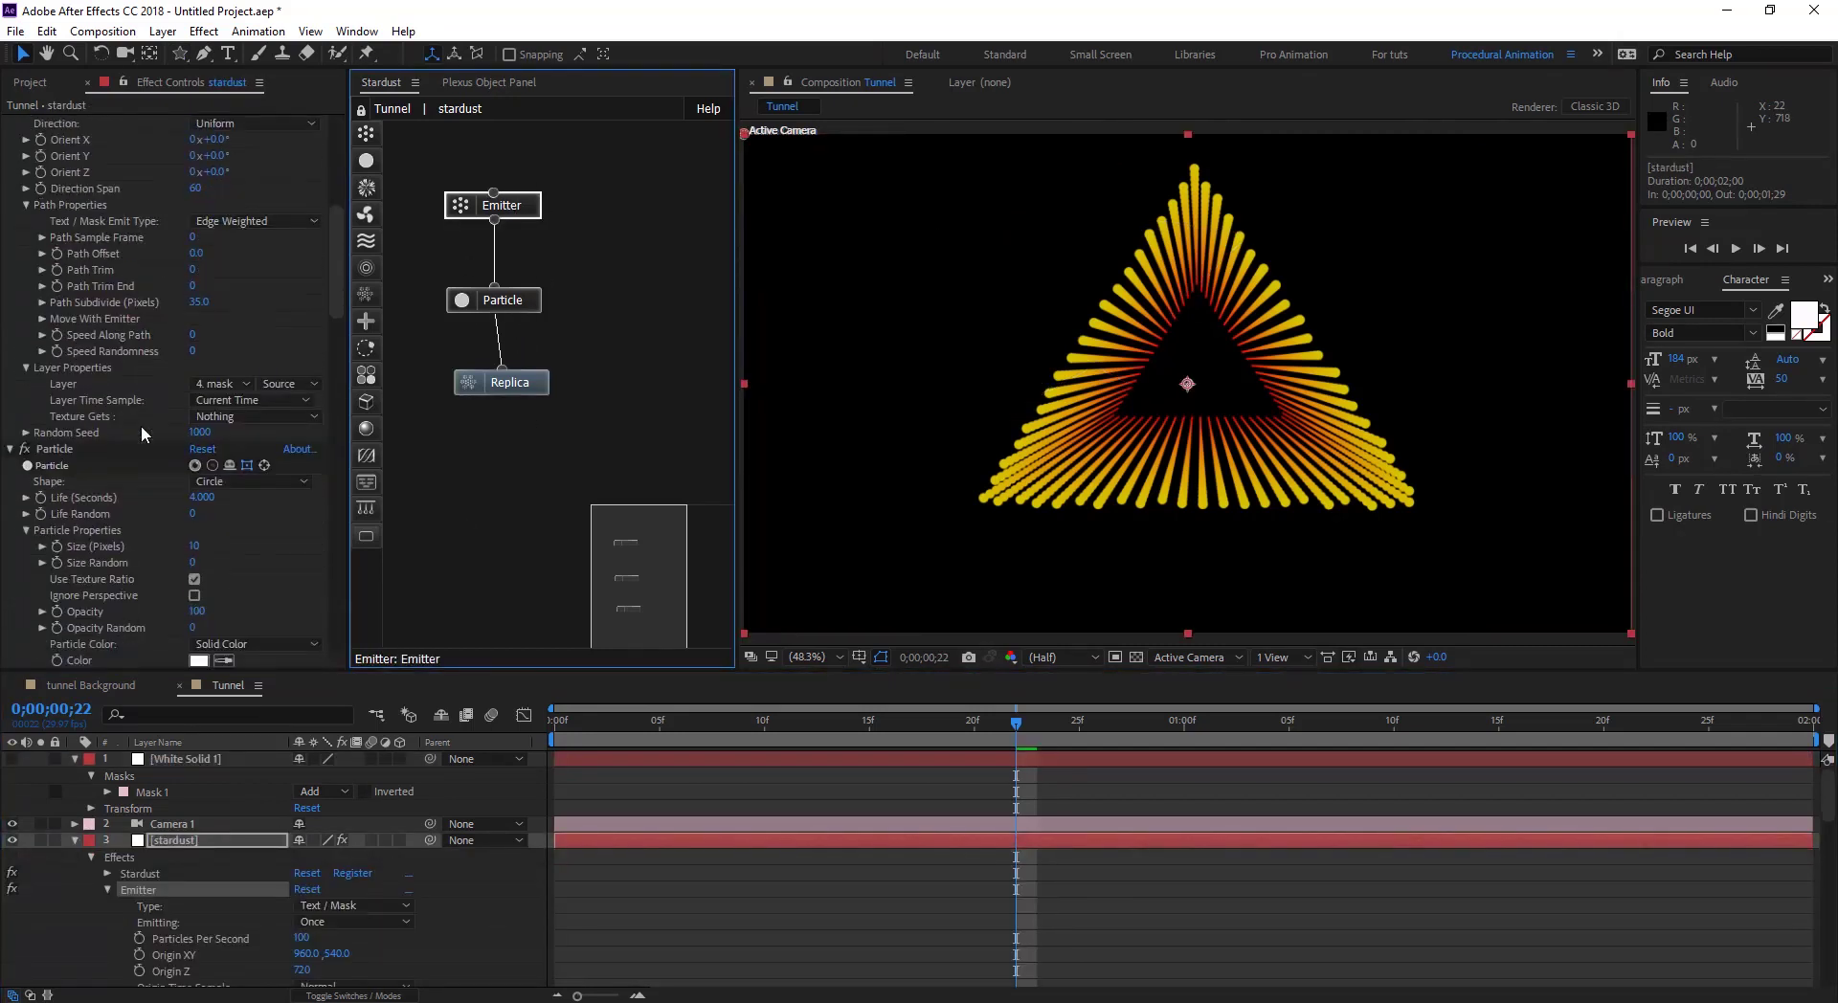
pyautogui.click(222, 384)
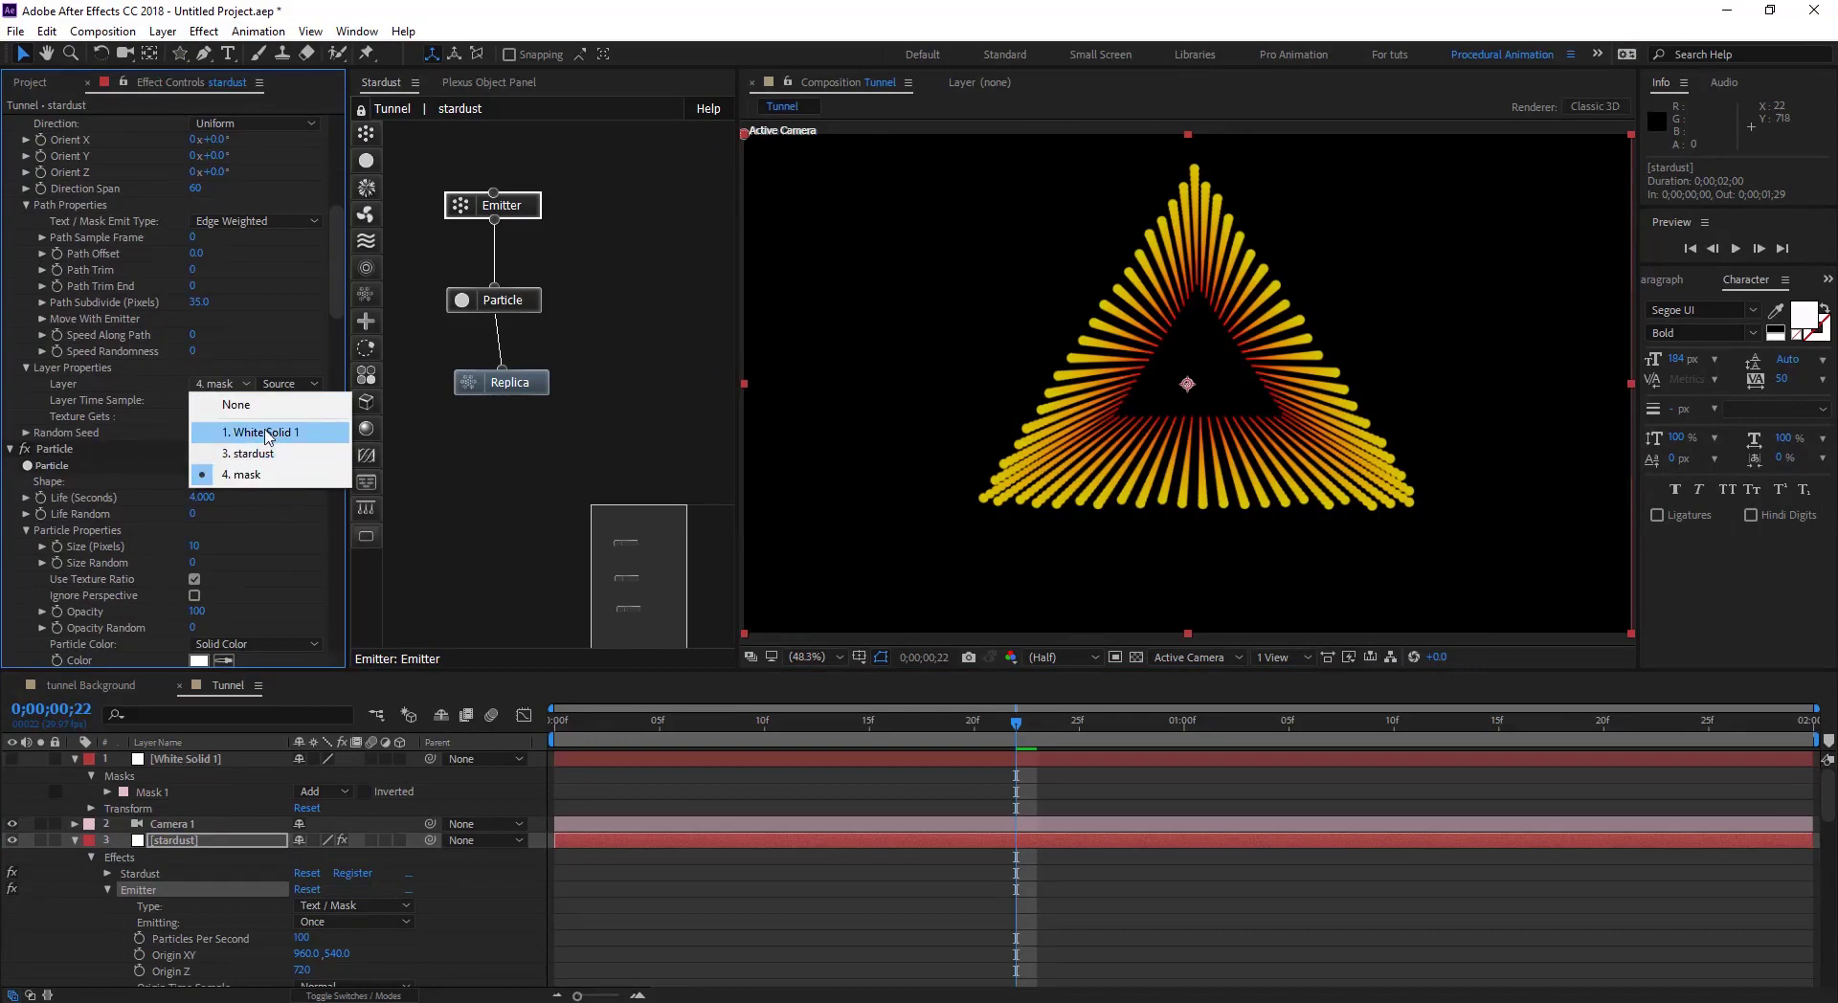
pyautogui.click(234, 430)
# Step: Orbit Camera 1 to see the star face-on and move into the tunnel
pyautogui.moveTo(1021, 731)
pyautogui.mouseDown()
pyautogui.moveTo(804, 731)
pyautogui.moveTo(996, 731)
pyautogui.mouseUp()
pyautogui.press('c')
pyautogui.moveTo(1025, 408); pyautogui.dragTo(995, 323)
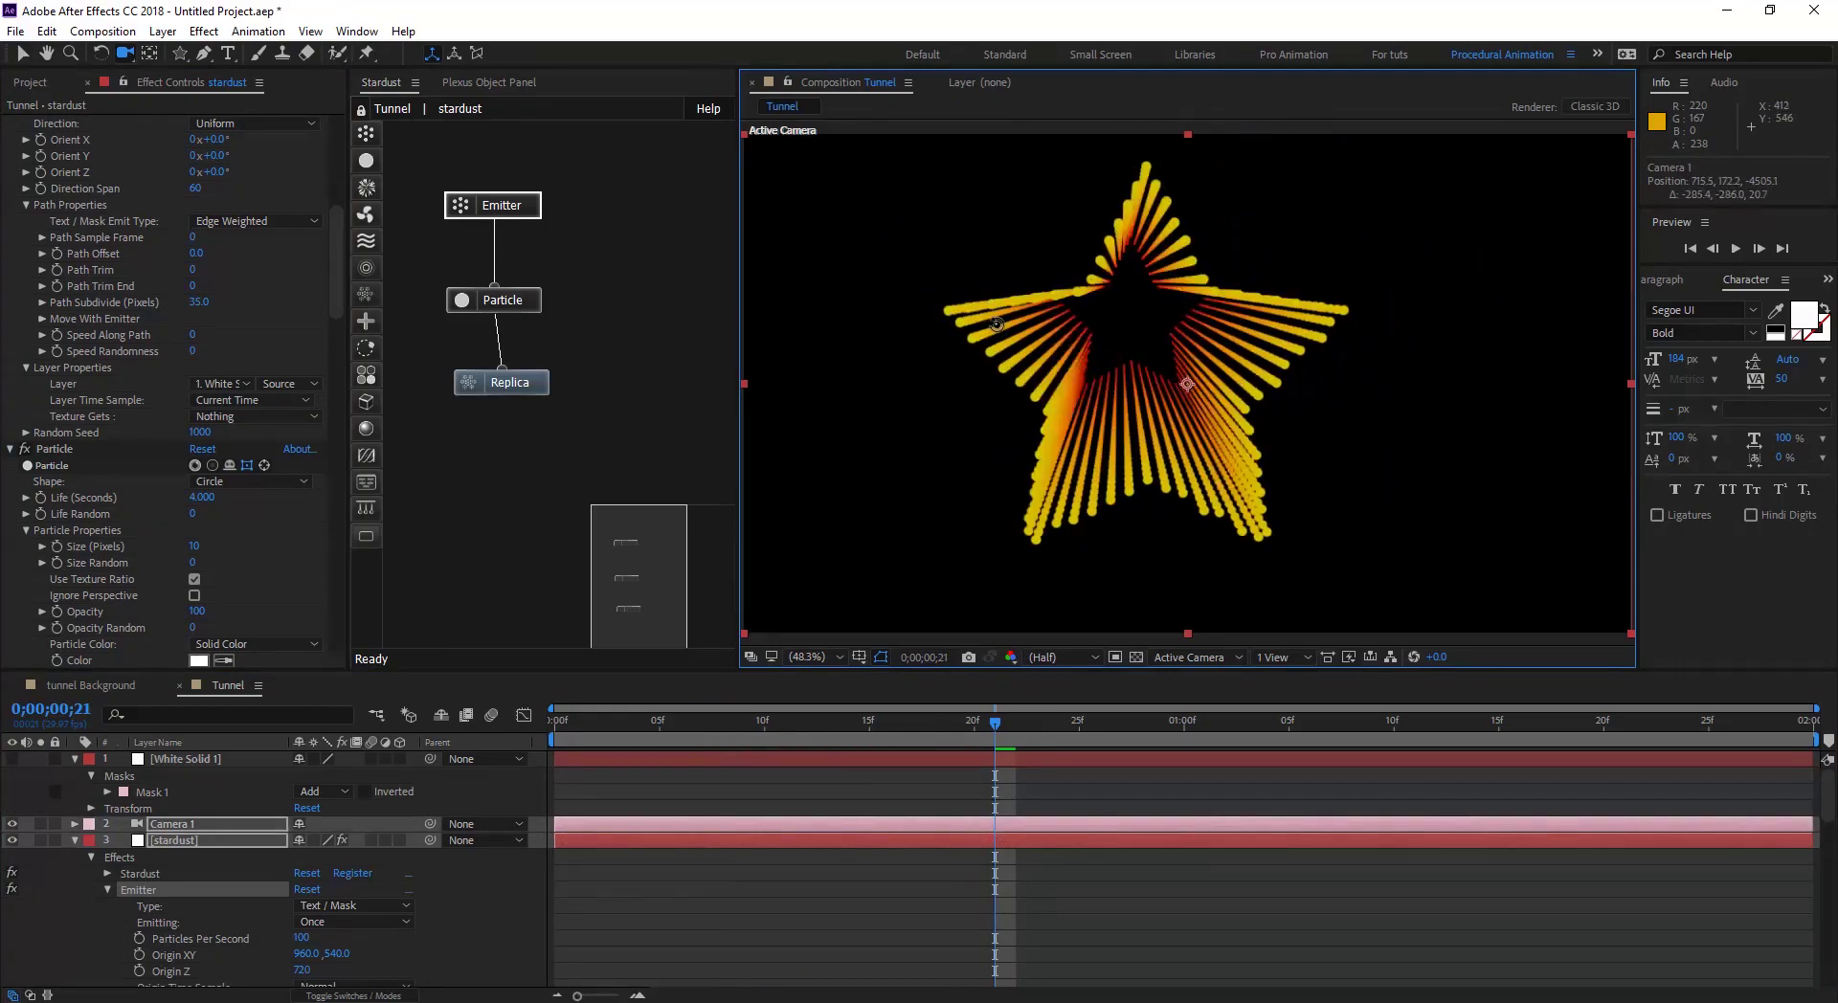
pyautogui.scroll(5, 1128, 227)
pyautogui.scroll(8, 1128, 227)
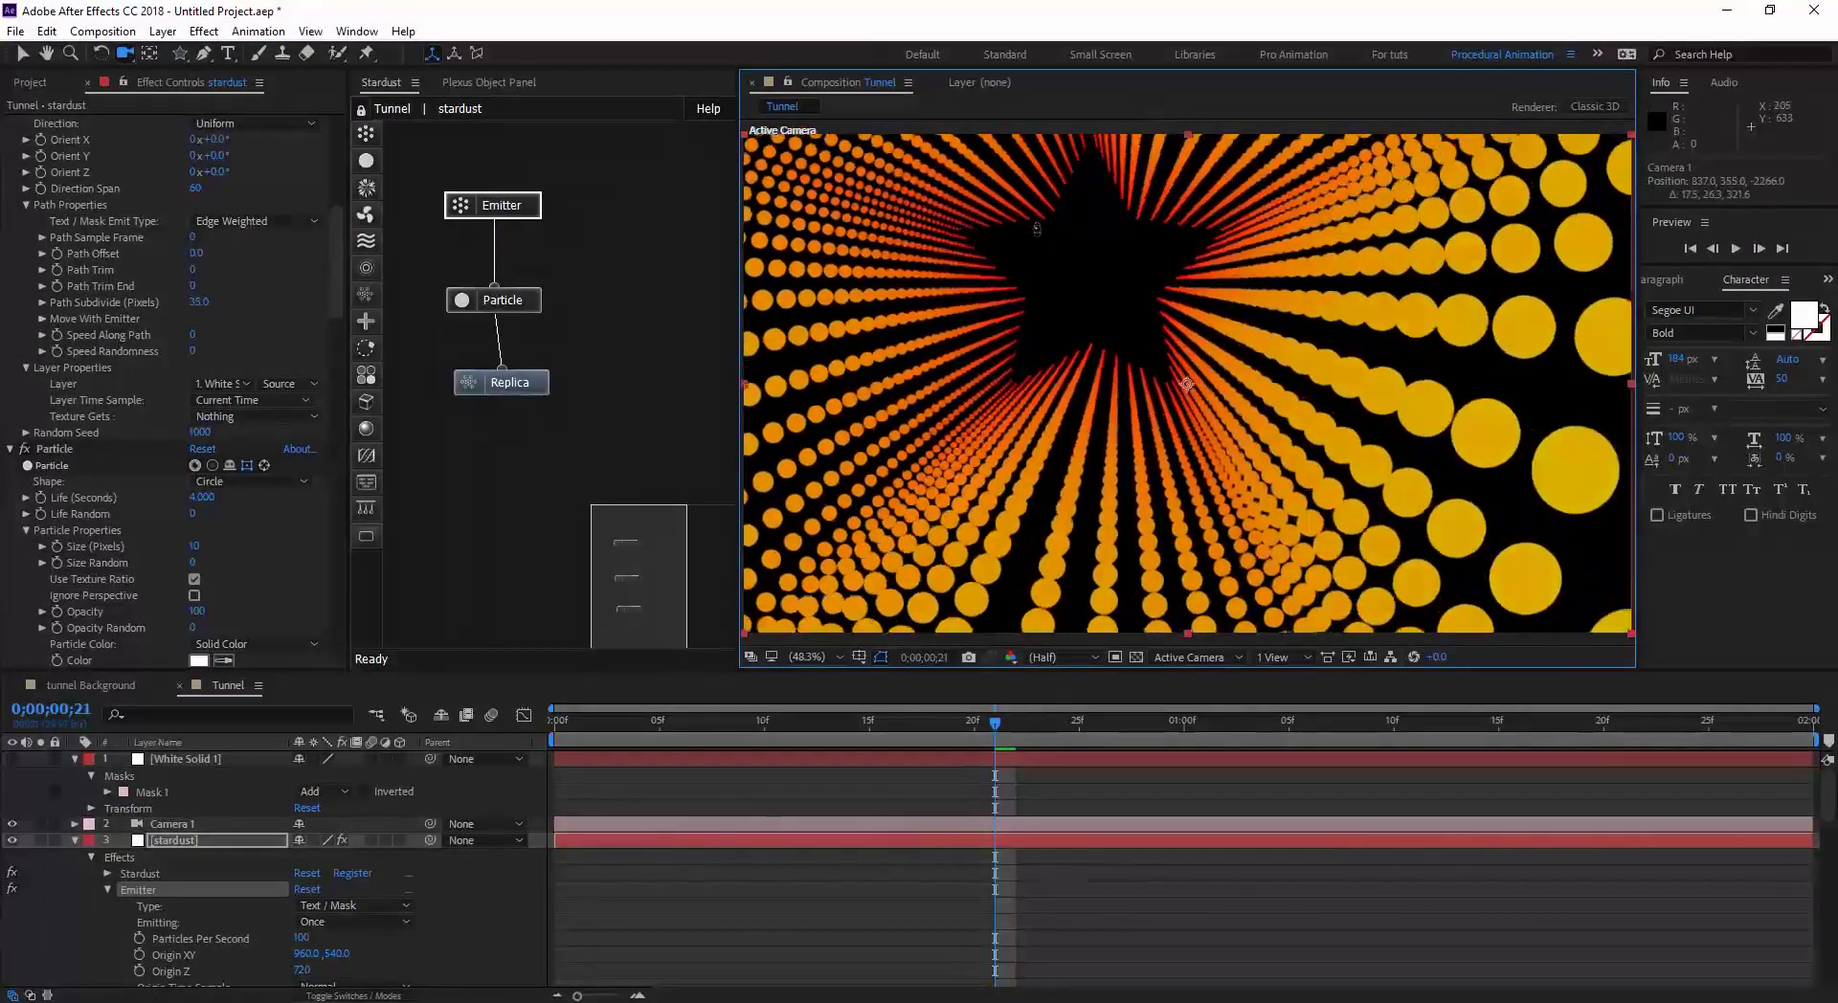
pyautogui.moveTo(1036, 229); pyautogui.dragTo(1075, 483)
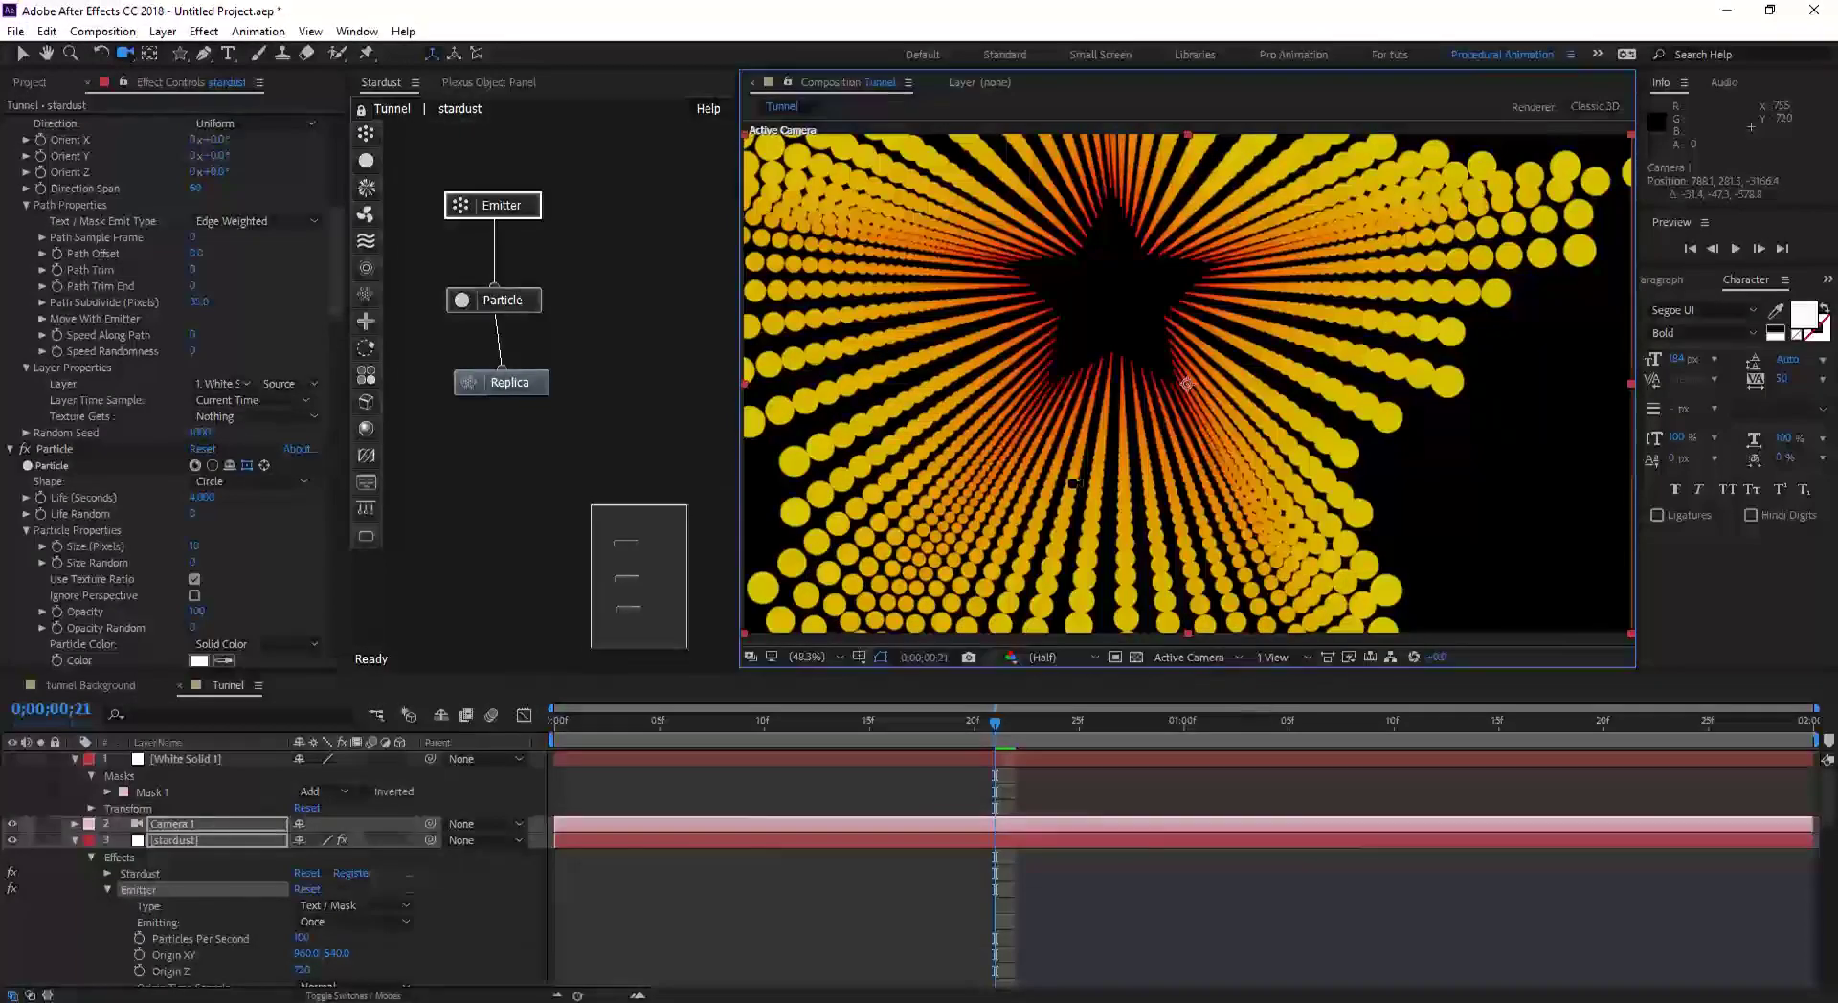
# Step: Twist the tunnel with Replica Angle Z -1.3°, turn off Camera 1, and view at 25%
pyautogui.click(503, 382)
pyautogui.scroll(-5, 135, 544)
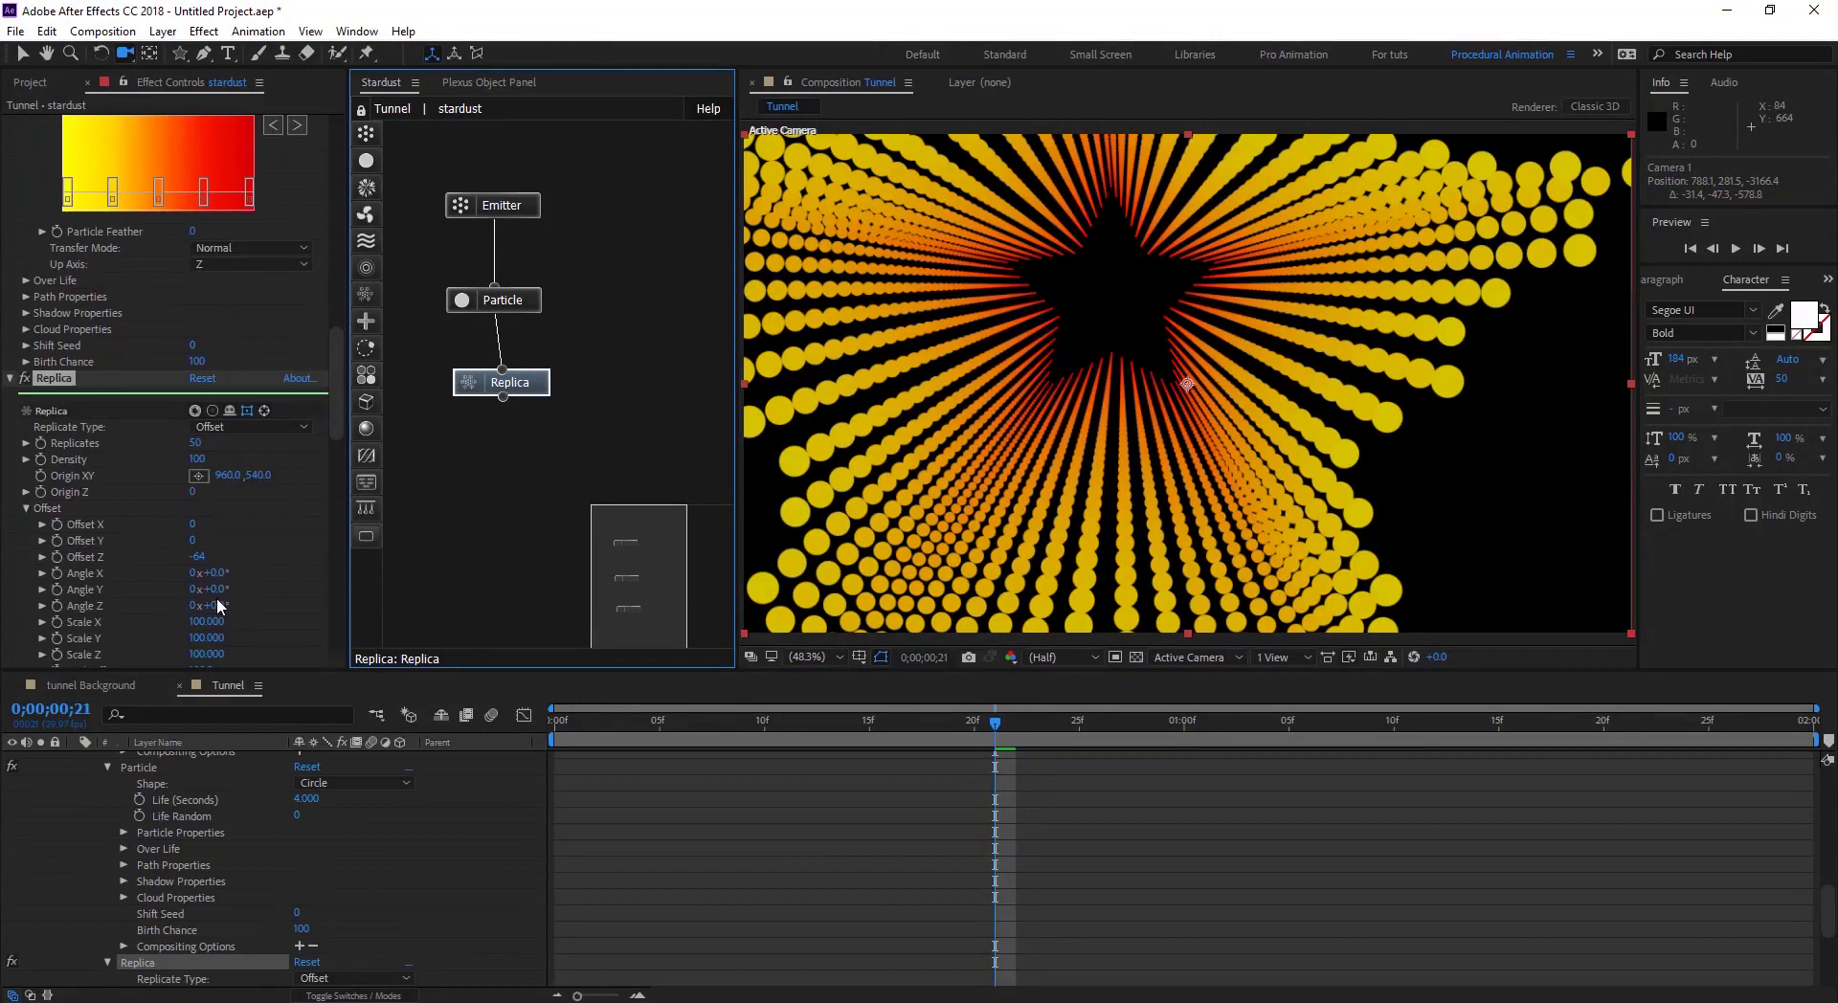
pyautogui.moveTo(218, 614); pyautogui.dragTo(239, 679)
pyautogui.scroll(6, 427, 905)
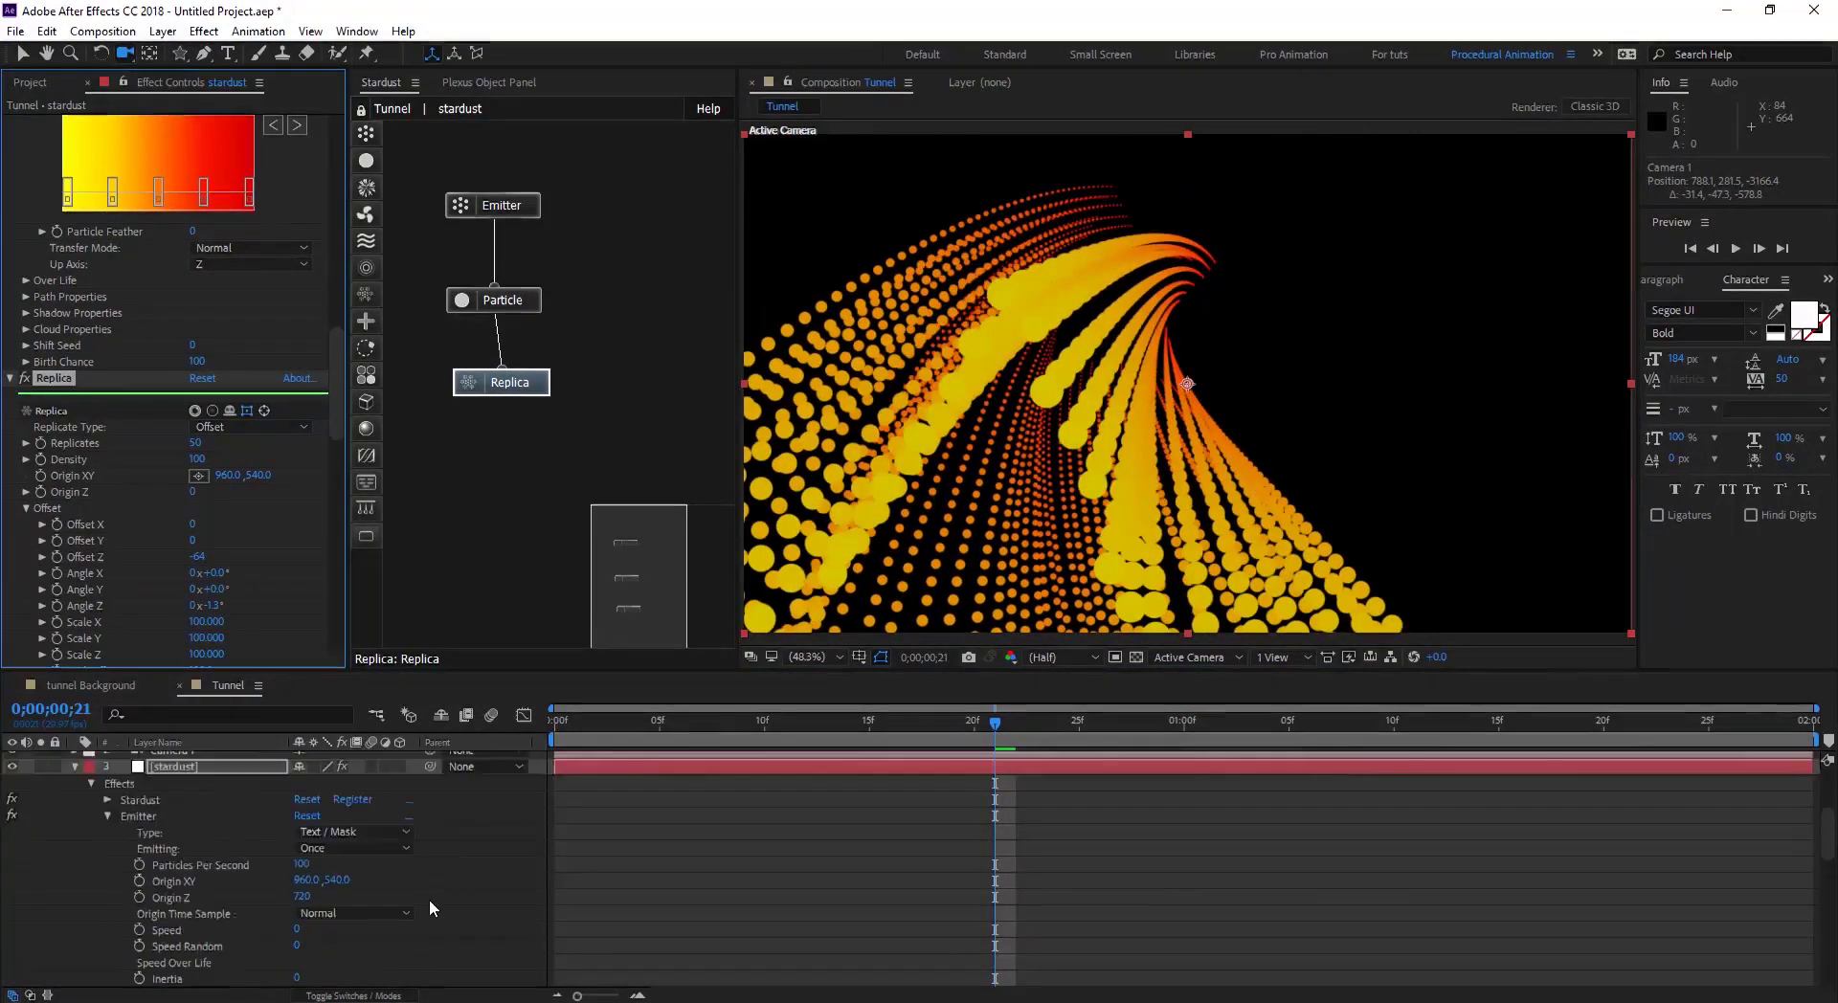
pyautogui.click(13, 824)
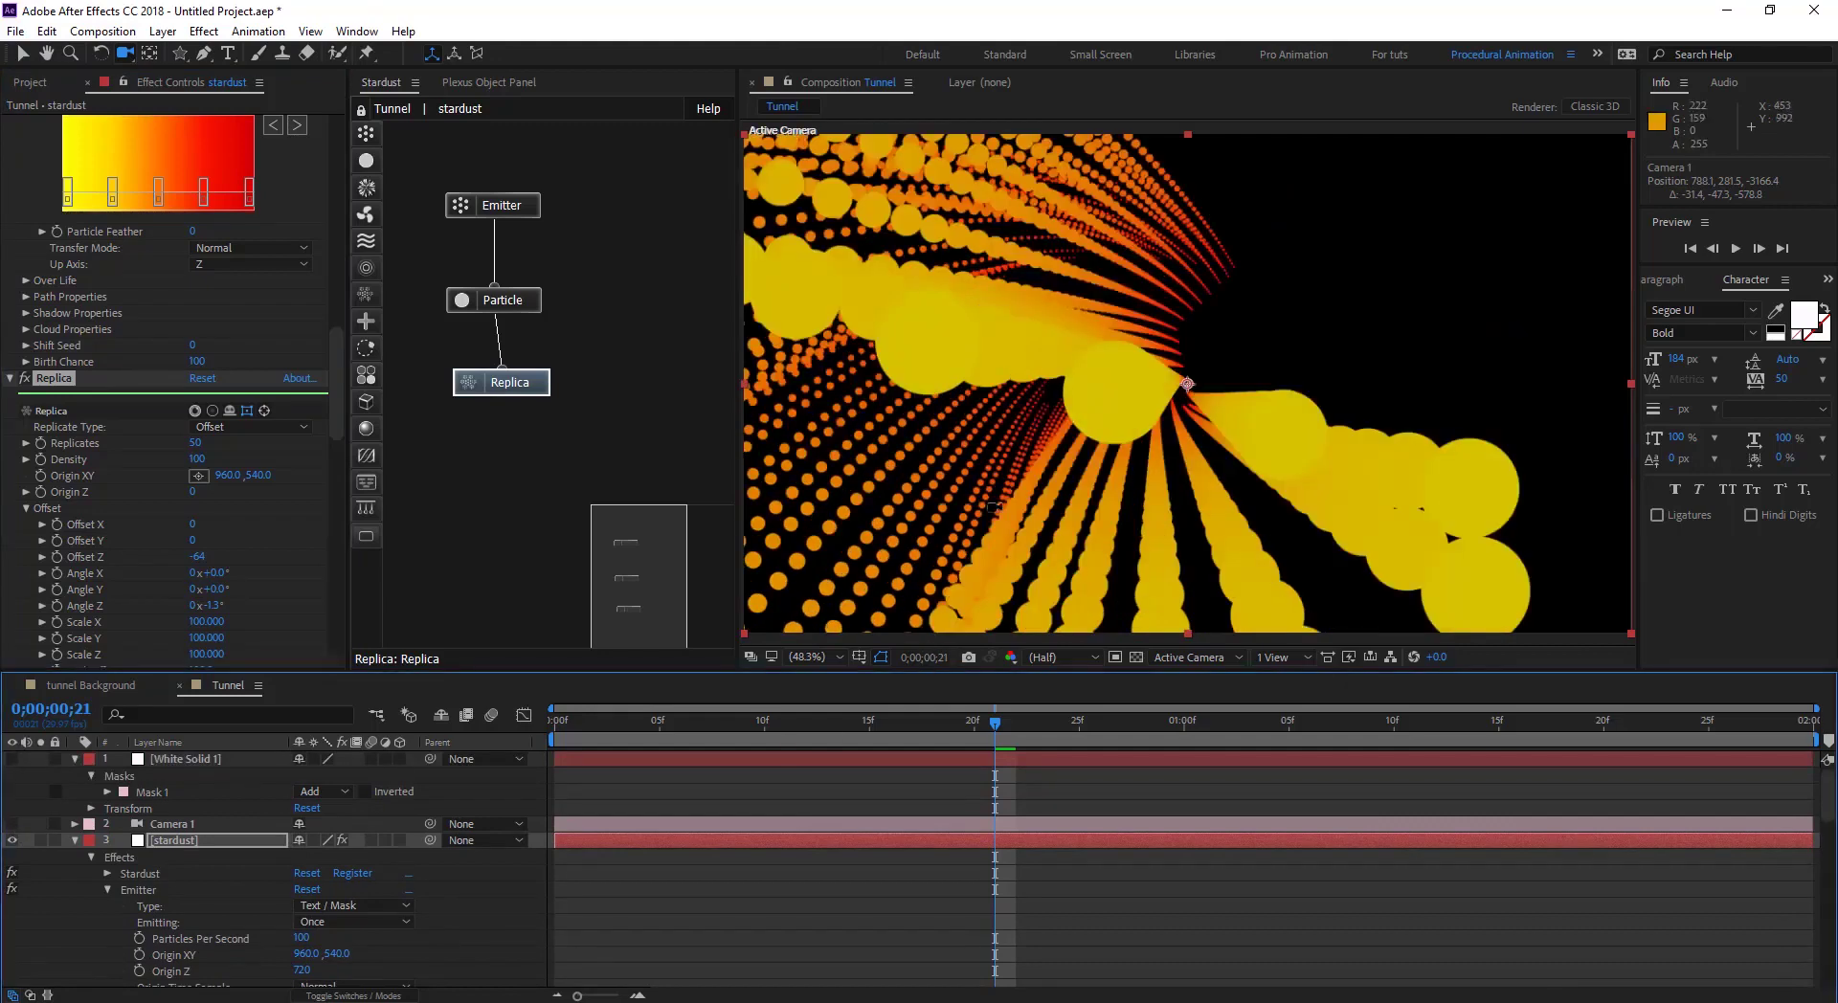
pyautogui.press(',')
pyautogui.press(',')
pyautogui.press(',')
pyautogui.press(',')
pyautogui.press('.')
pyautogui.press('.')
# Step: Recentre the Replica Origin XY at 960, 454
pyautogui.moveTo(339, 423); pyautogui.dragTo(335, 427)
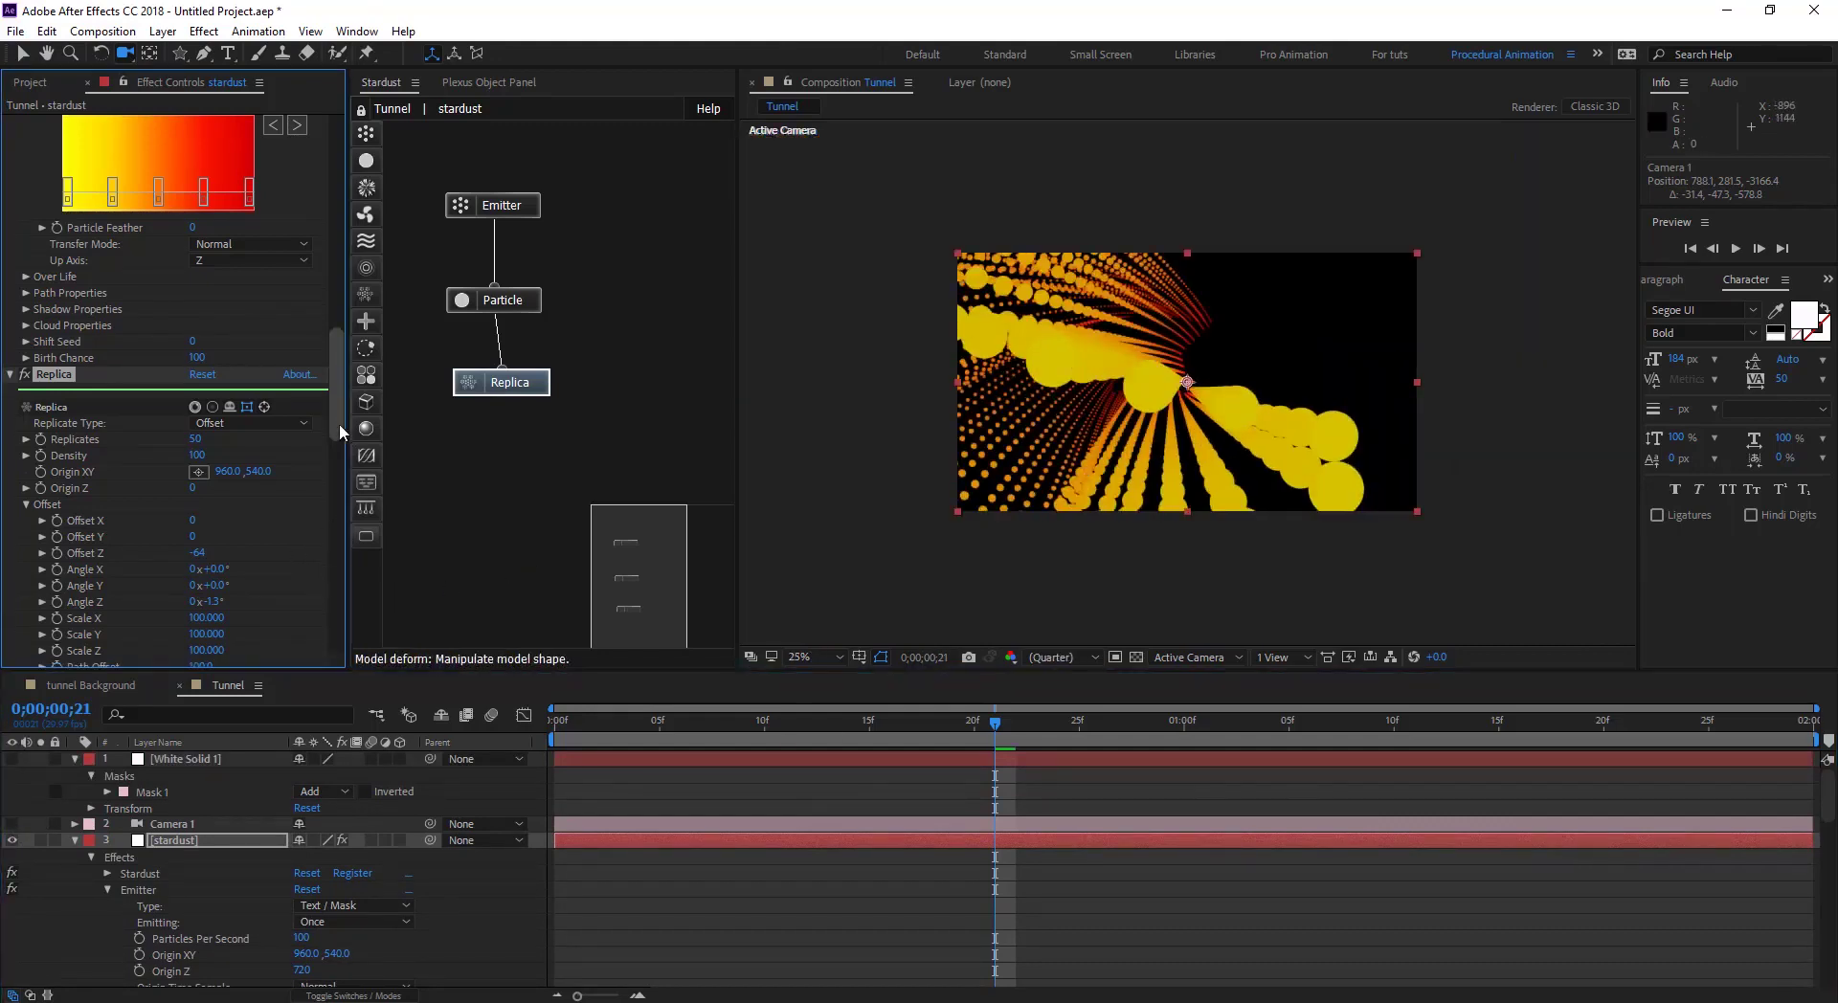
pyautogui.moveTo(231, 471); pyautogui.dragTo(15, 476)
pyautogui.moveTo(255, 474)
pyautogui.mouseDown()
pyautogui.moveTo(188, 473)
pyautogui.moveTo(316, 505)
pyautogui.moveTo(223, 477)
pyautogui.mouseUp()
pyautogui.moveTo(1190, 295); pyautogui.dragTo(1177, 359)
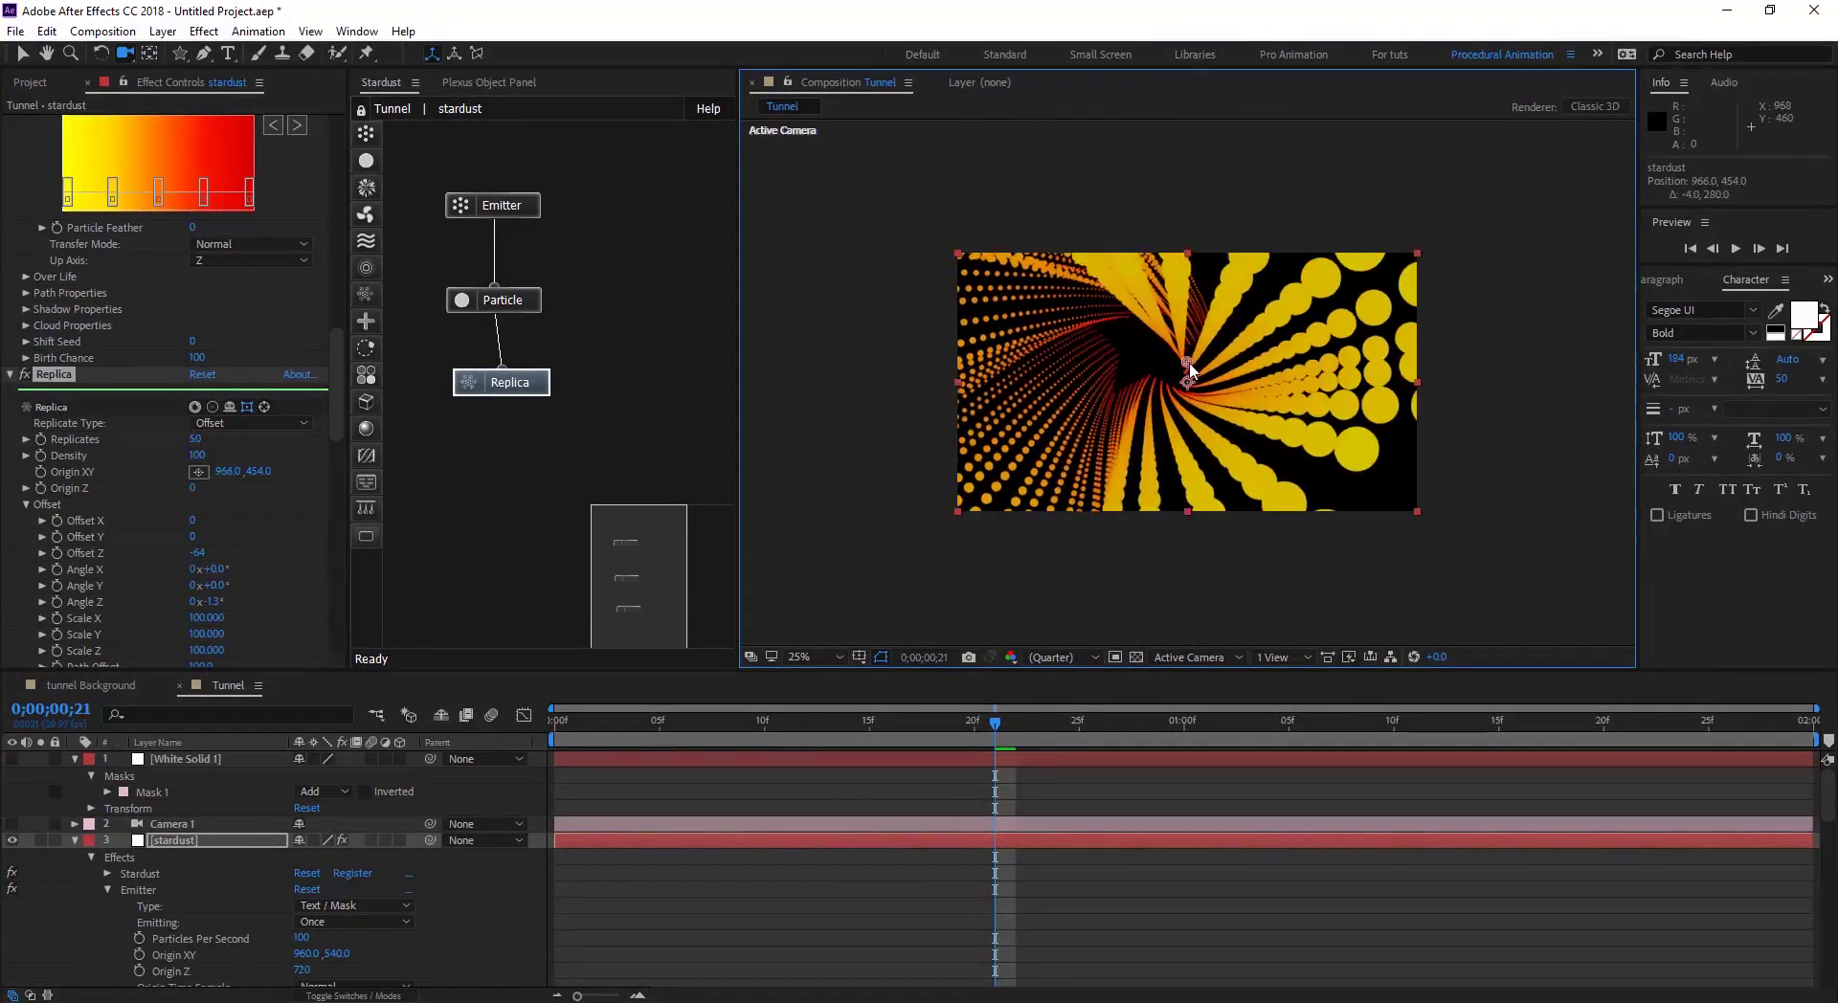
# Step: Free-transform the star mask on White Solid 1, moving it down and right
pyautogui.click(226, 760)
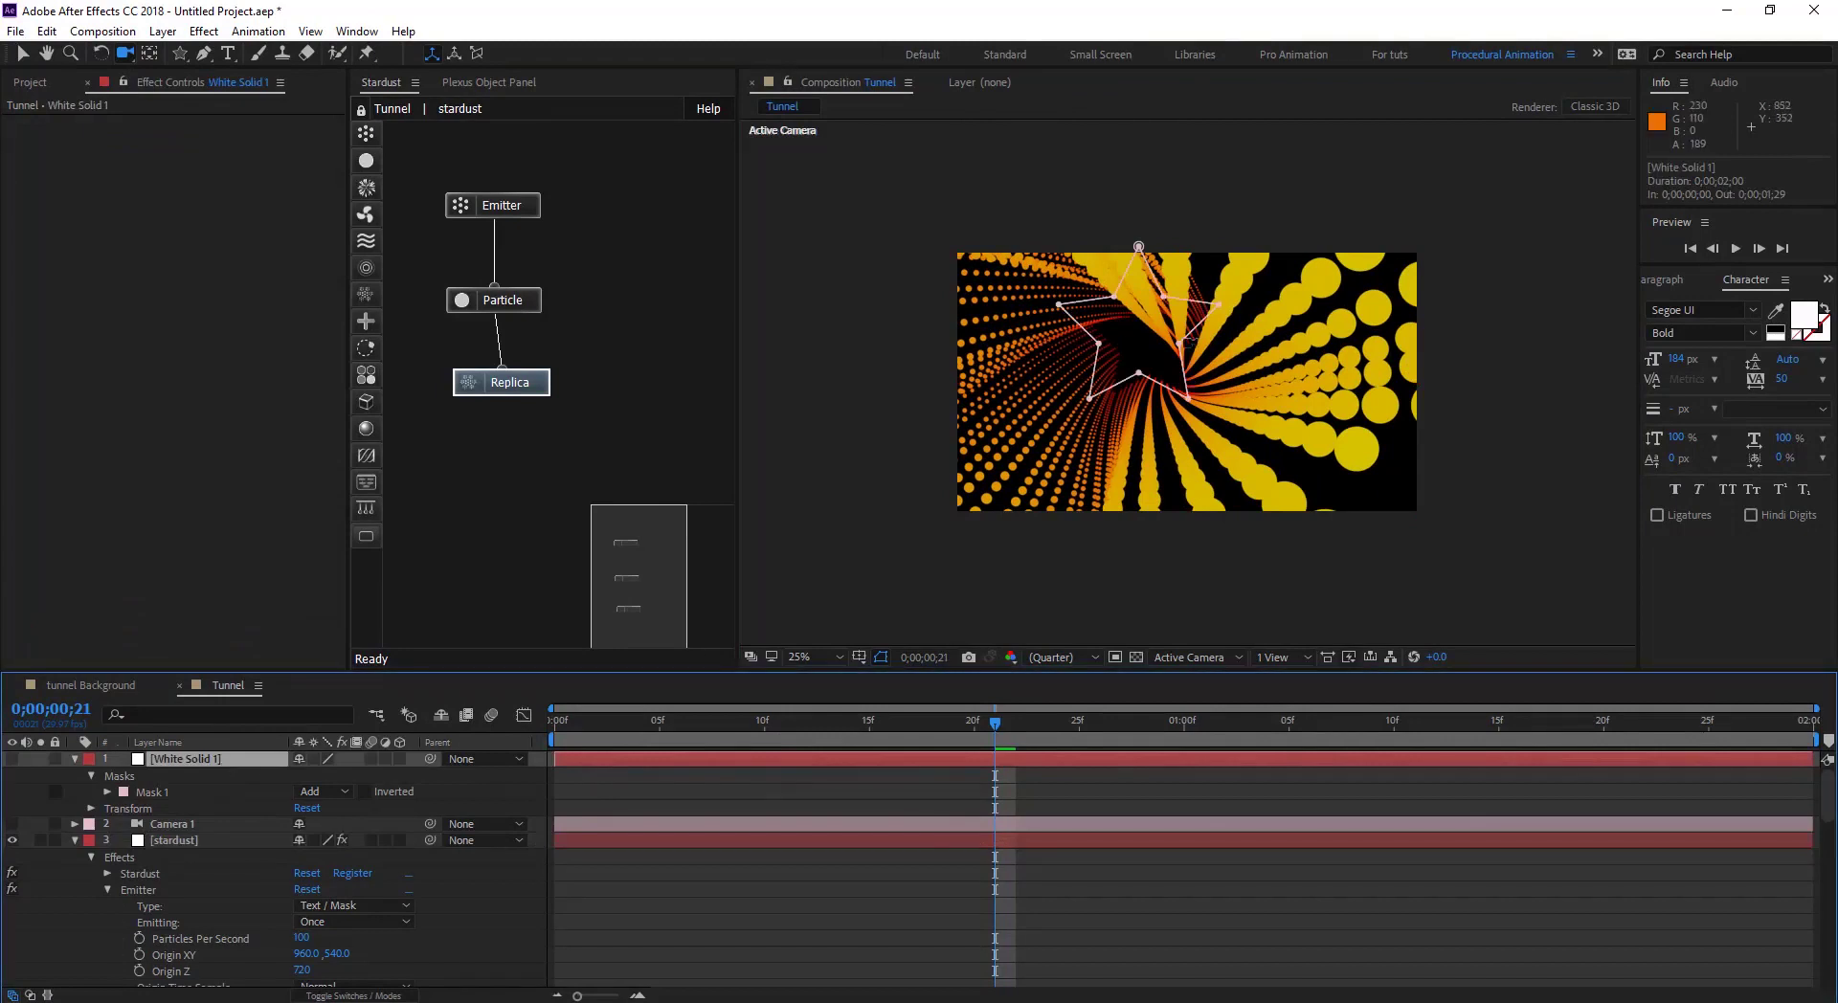
pyautogui.press('v')
pyautogui.doubleClick(1099, 359)
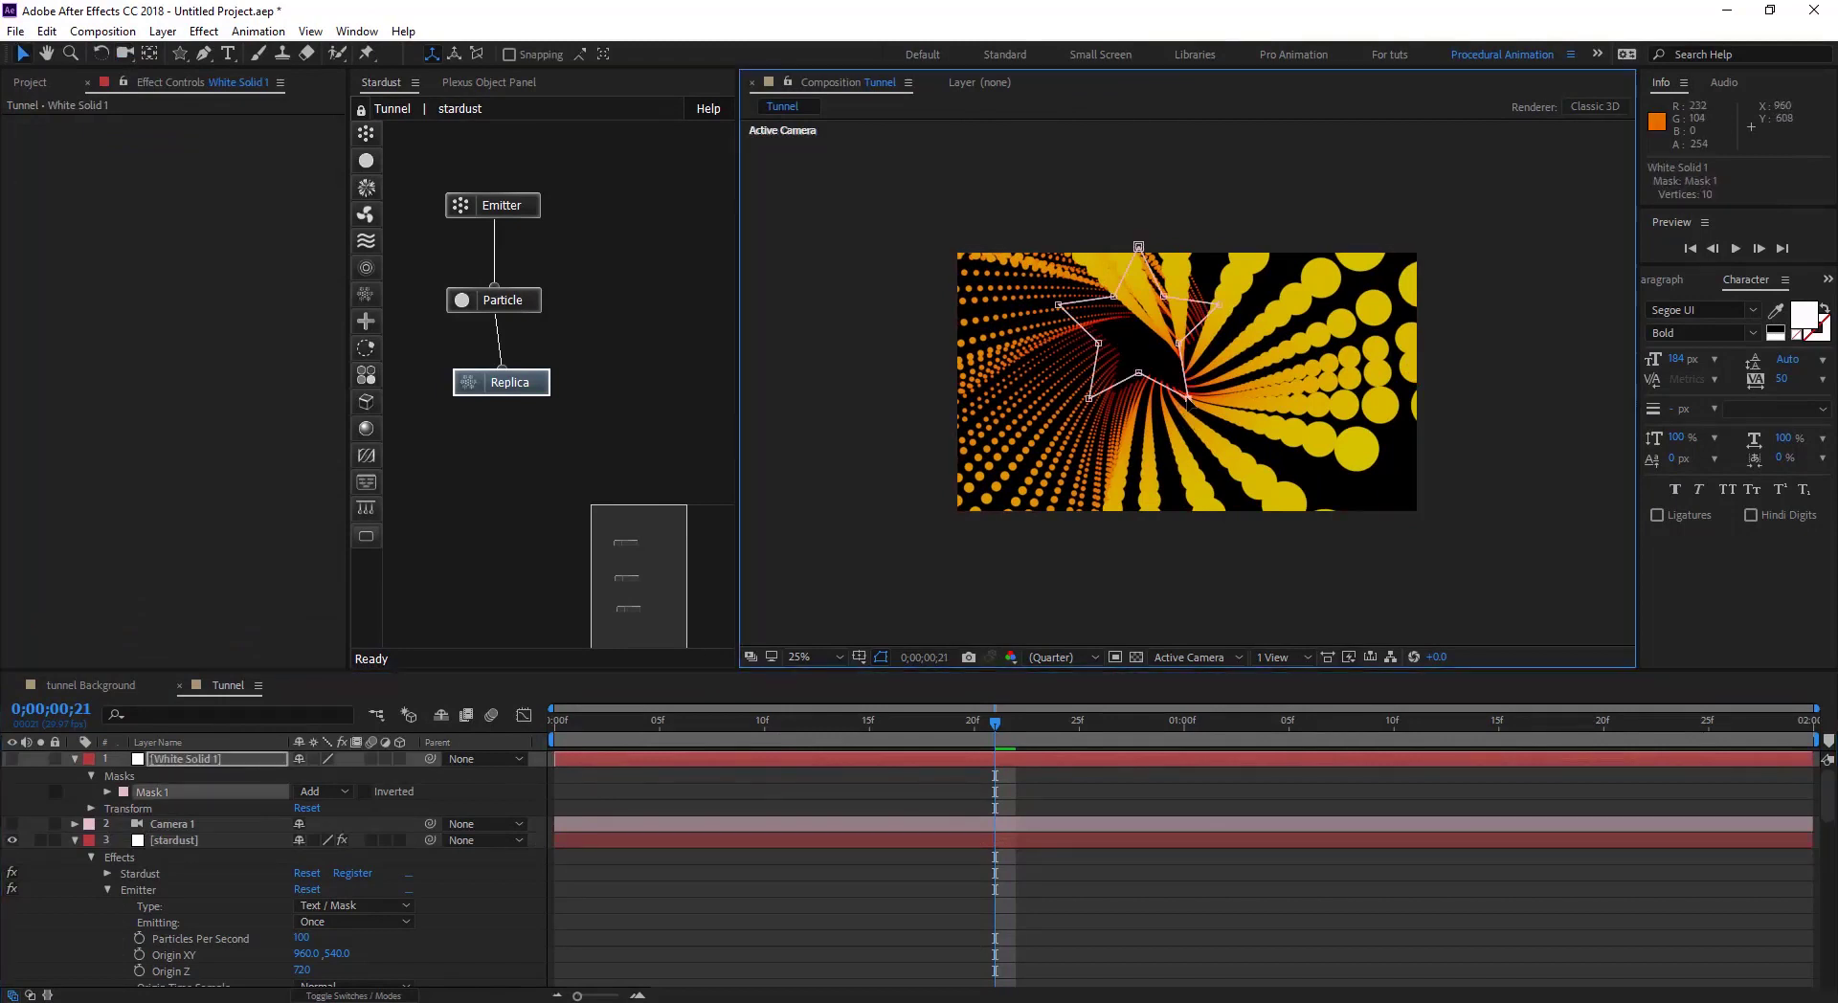
pyautogui.moveTo(1153, 353); pyautogui.dragTo(1200, 390)
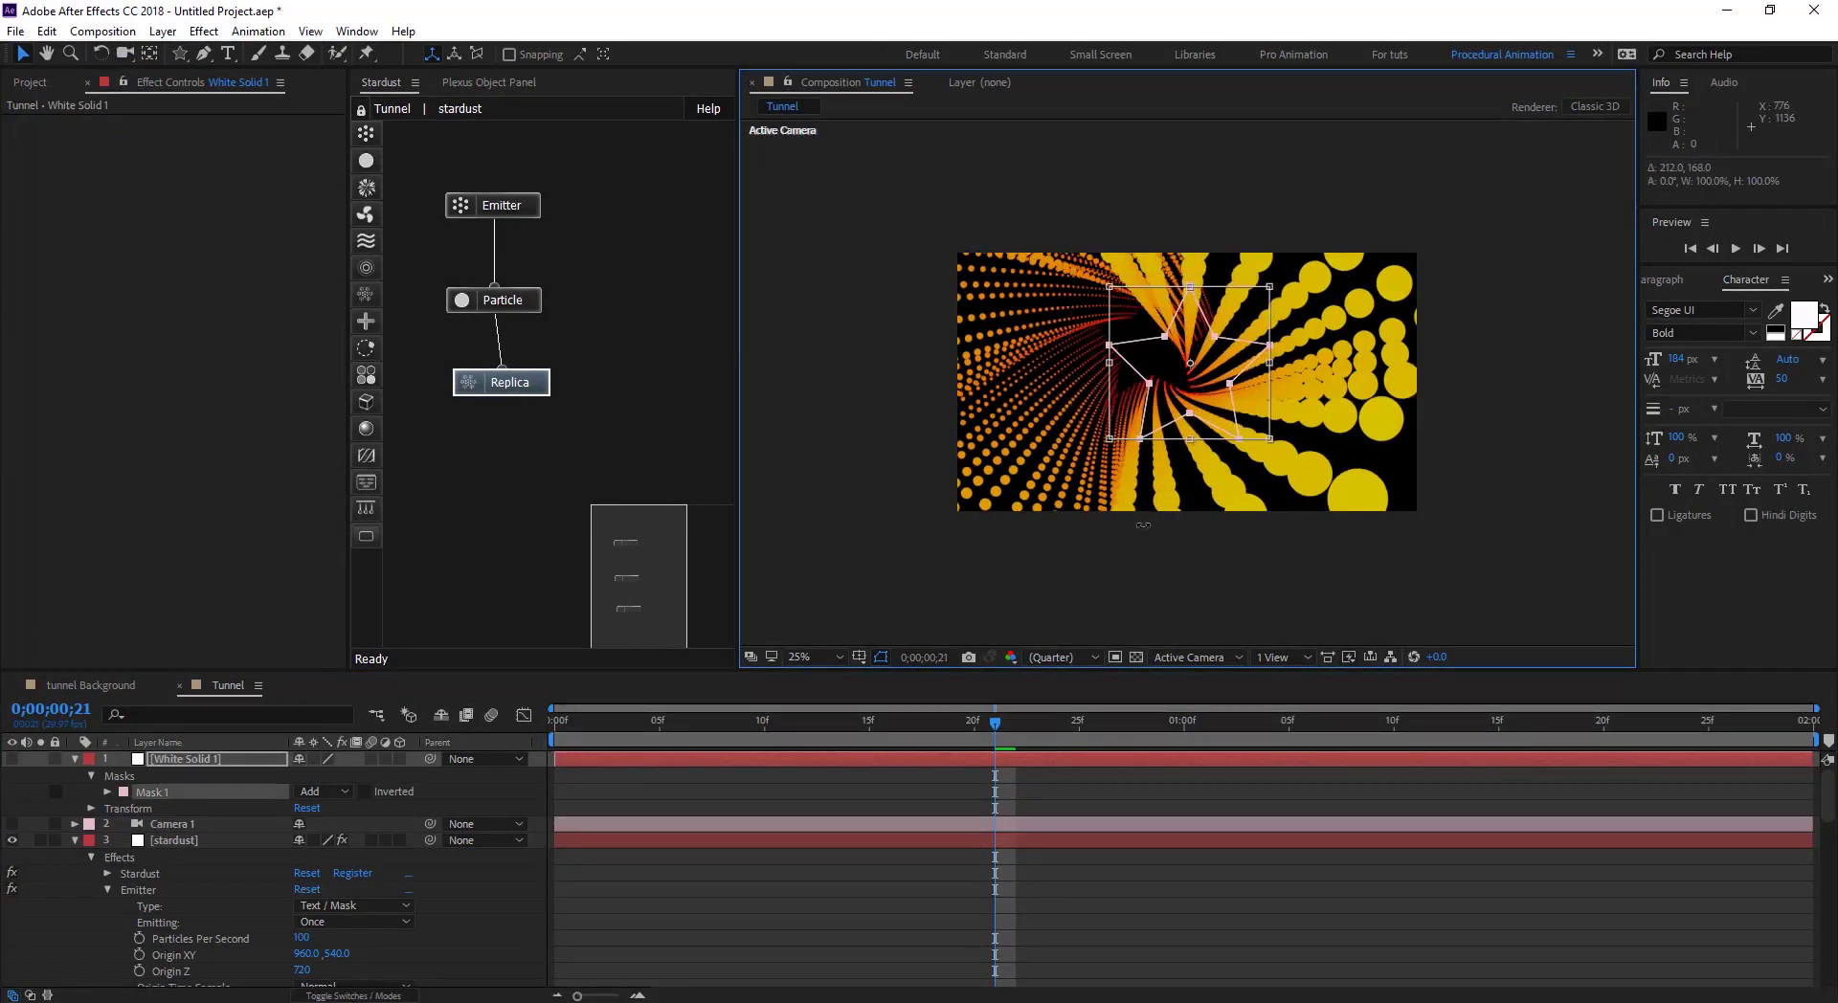
pyautogui.press('KP_Enter')
pyautogui.click(795, 875)
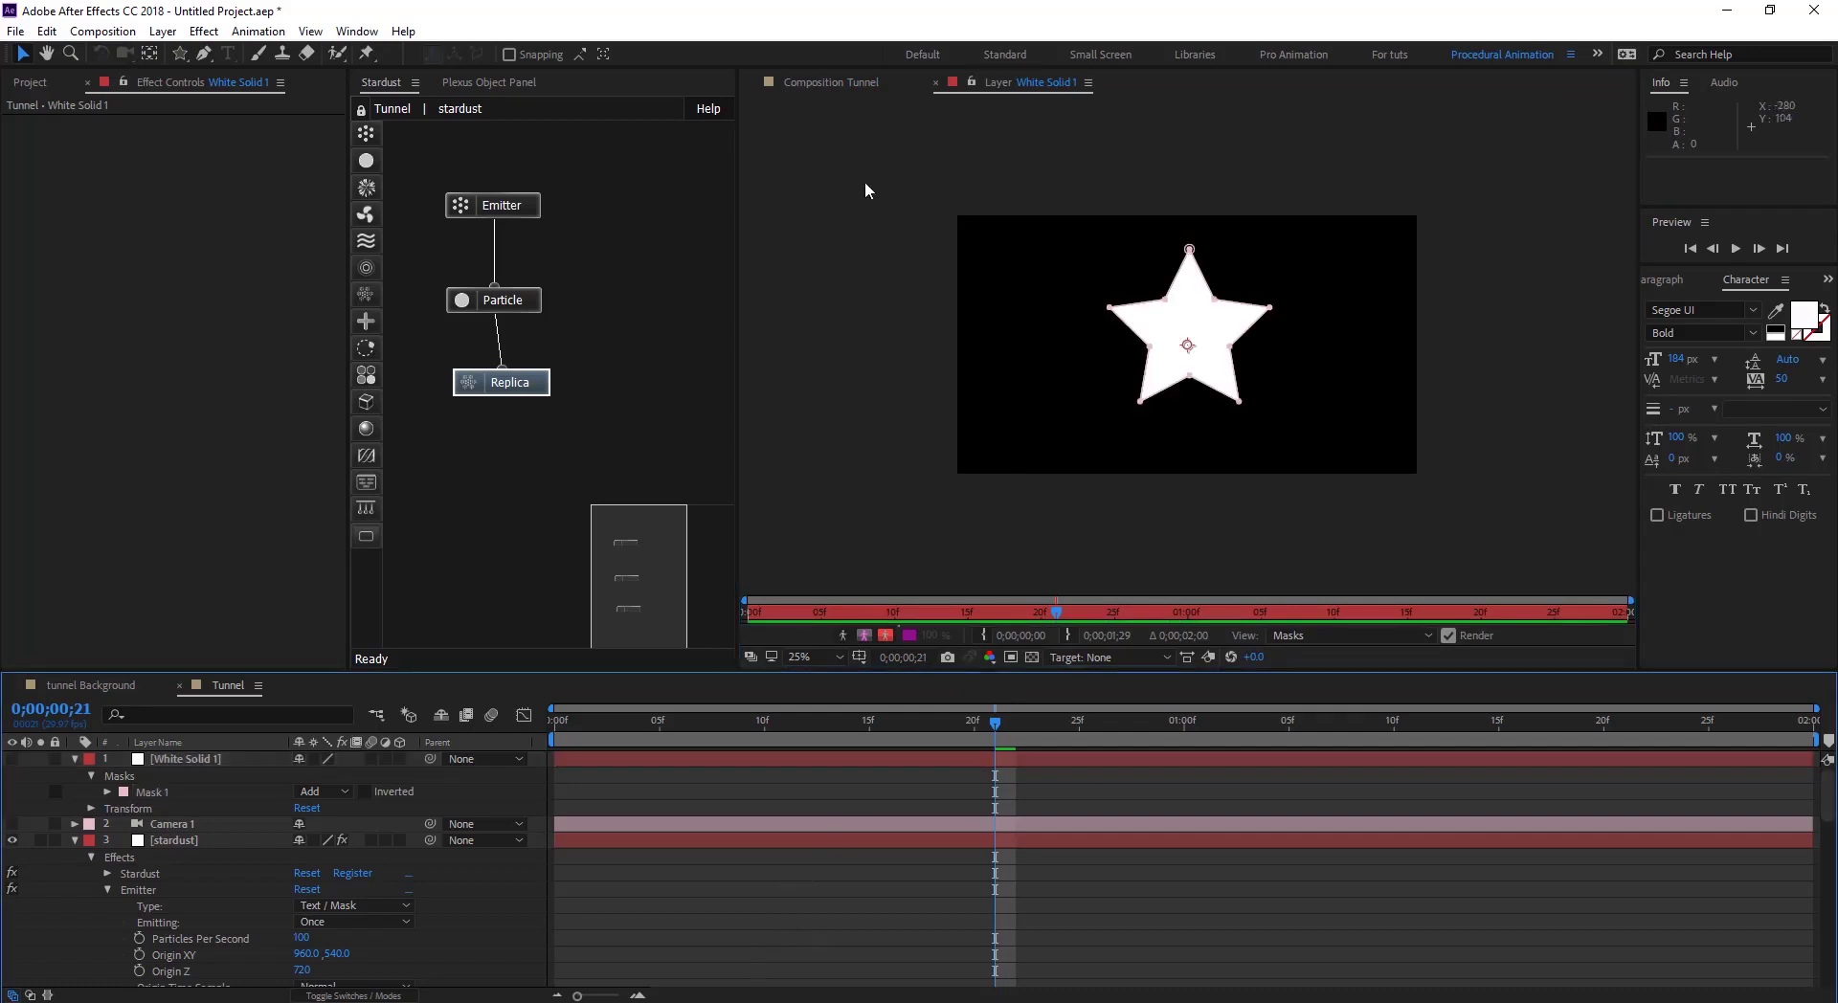
# Step: Return to the Tunnel comp and show the stardust layer's Replica settings
pyautogui.click(860, 83)
pyautogui.click(154, 839)
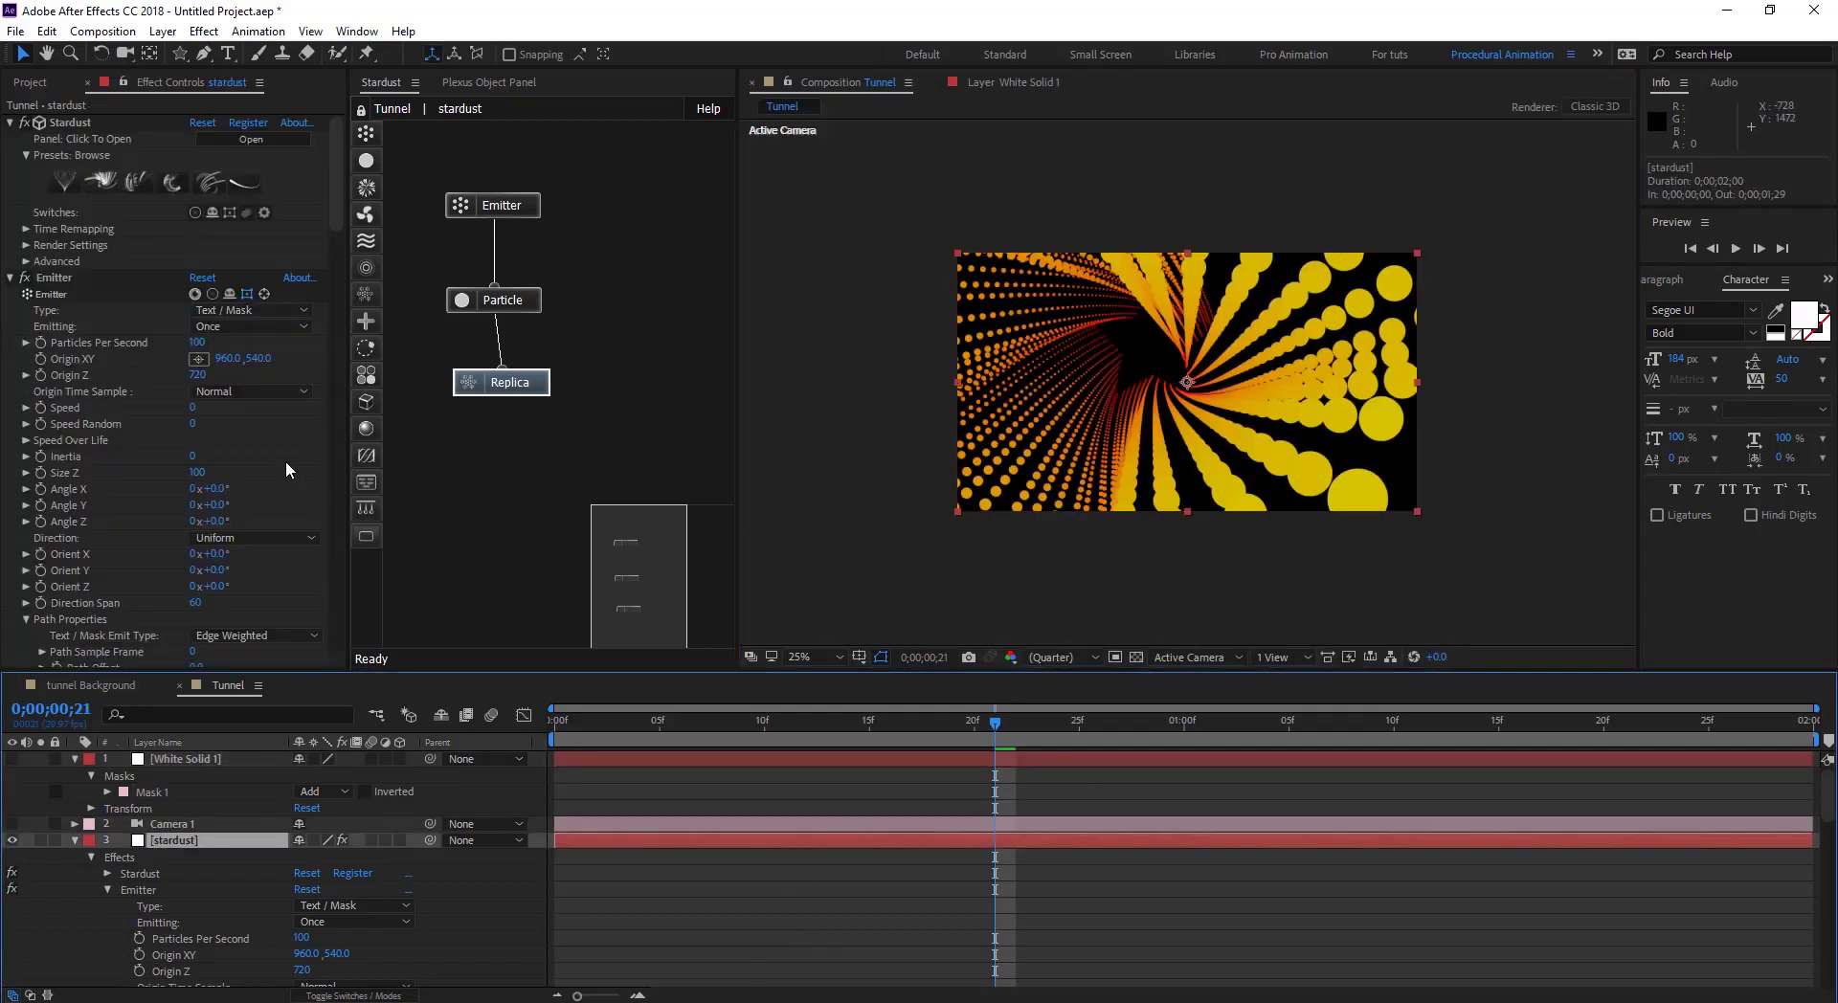
pyautogui.scroll(-10, 153, 574)
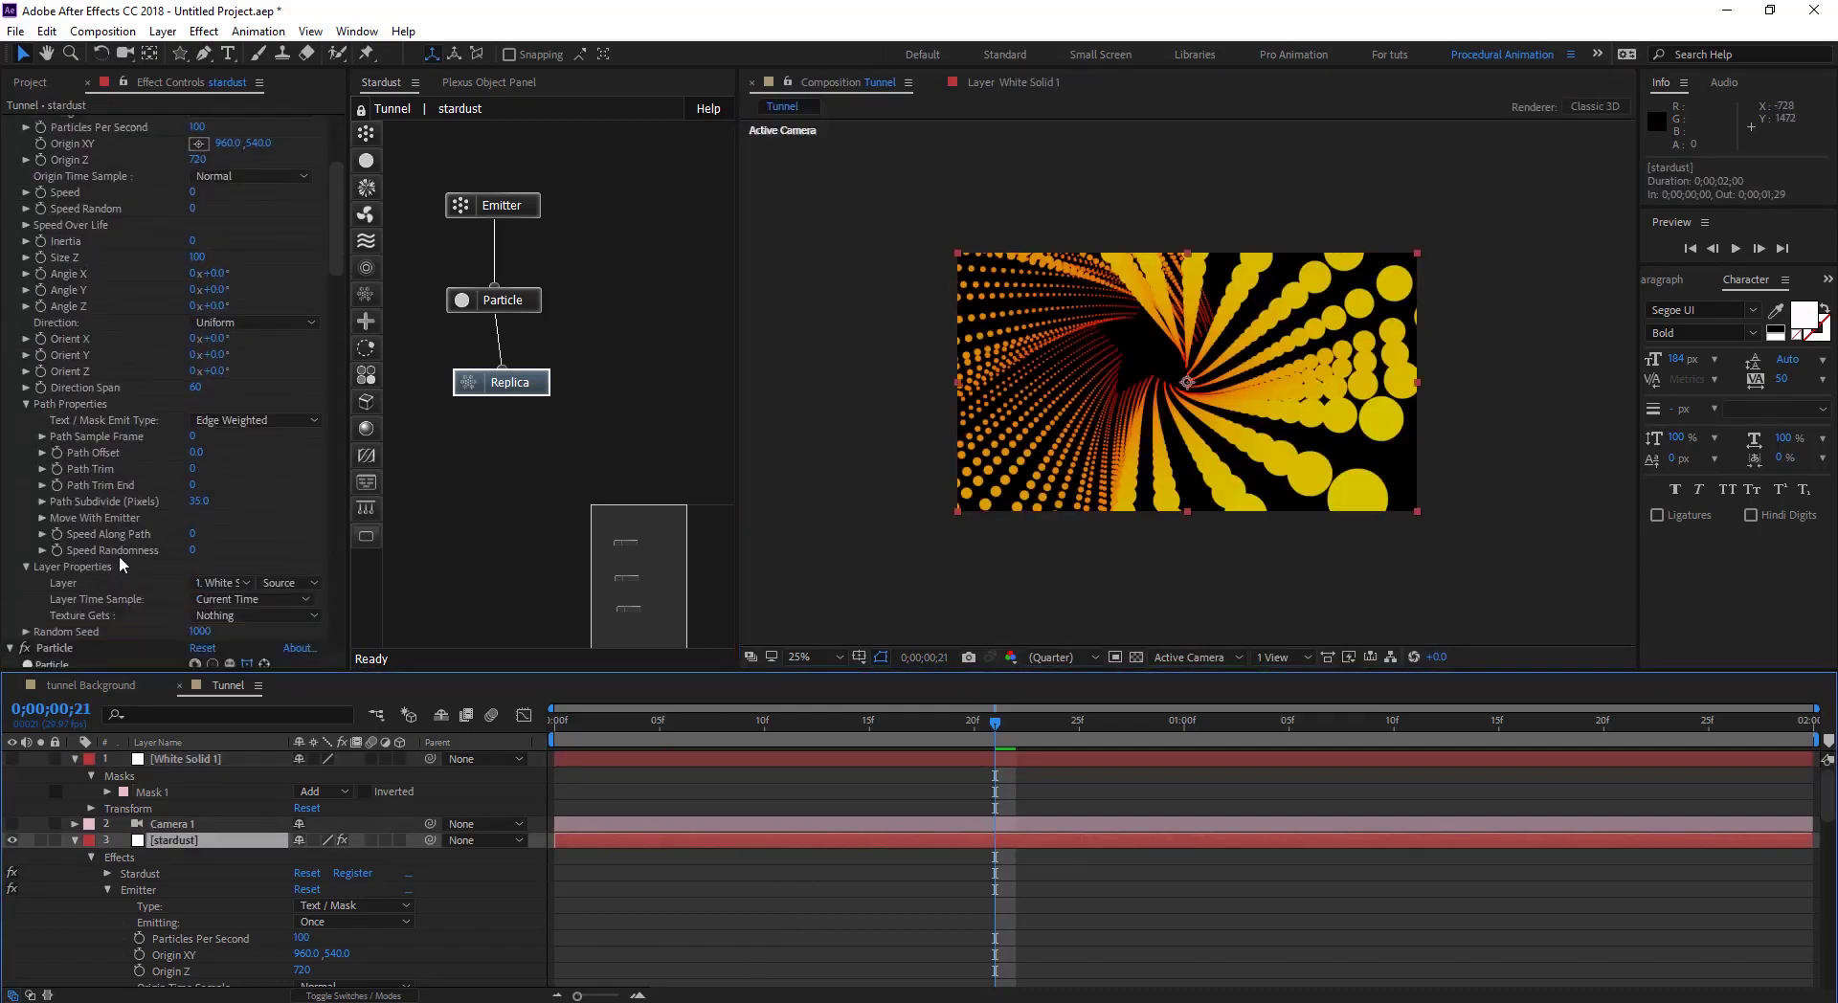
pyautogui.click(517, 382)
pyautogui.scroll(-5, 157, 459)
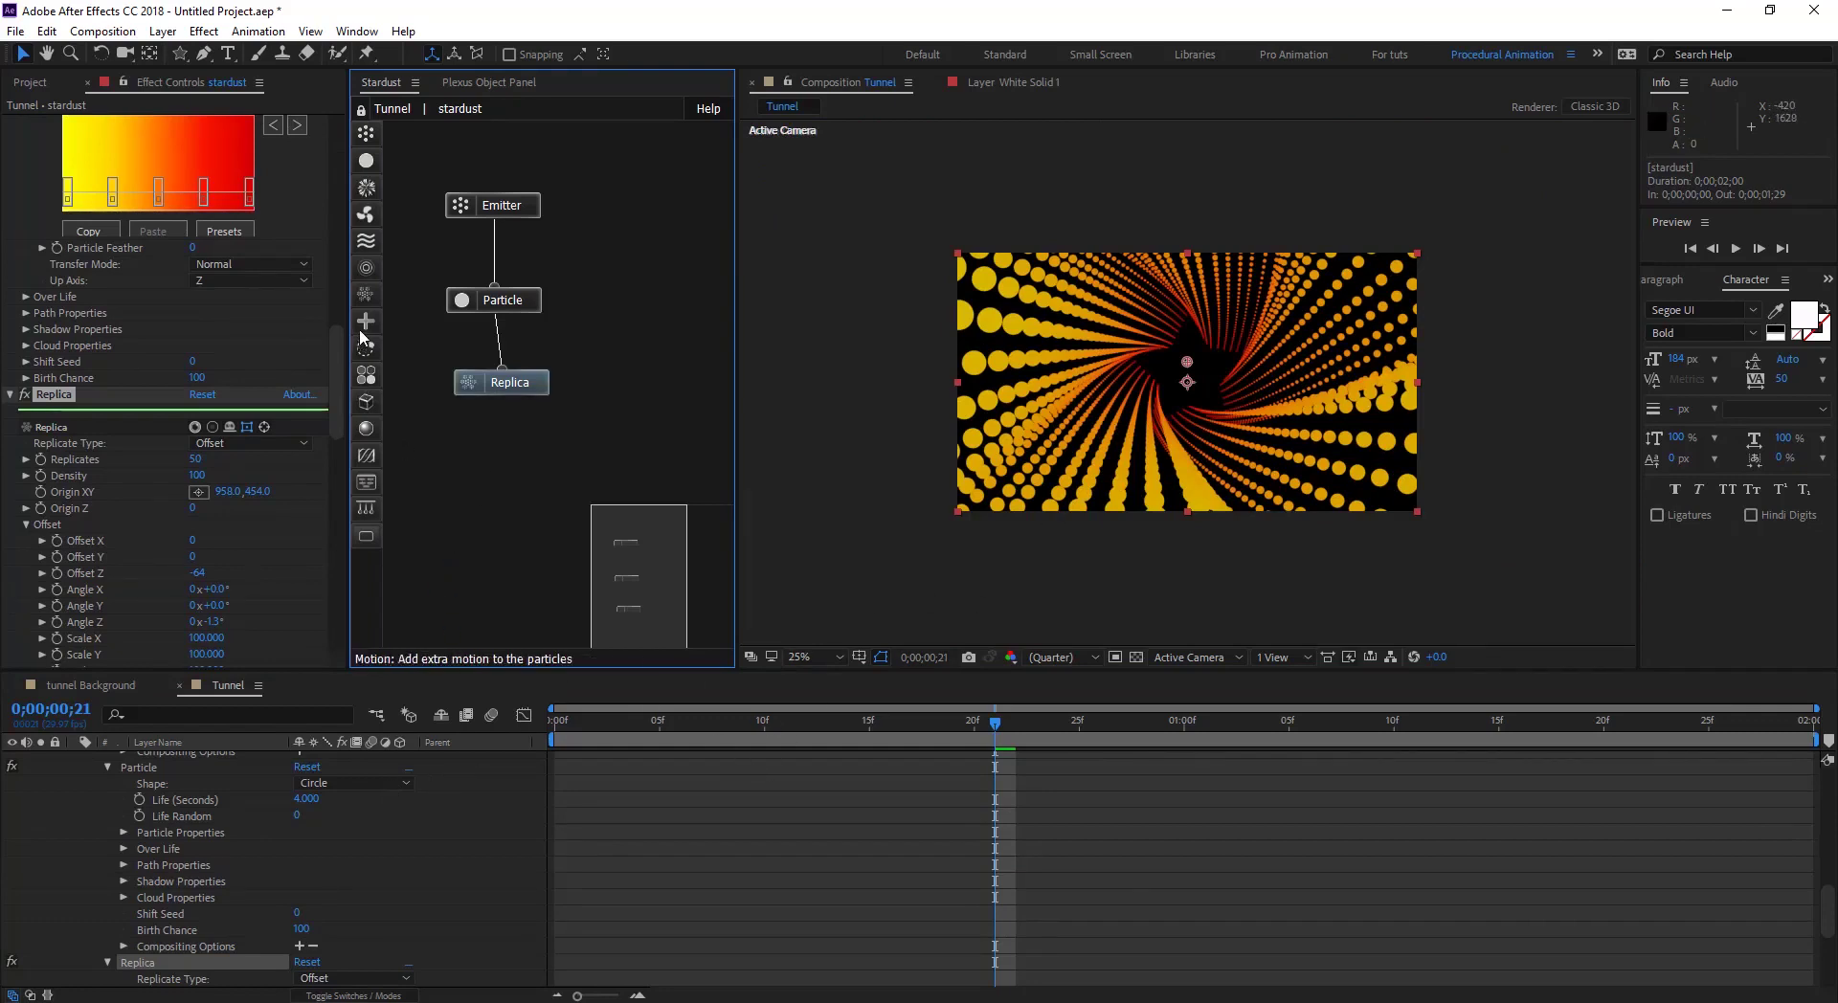
# Step: Add a Transform node under Replica and set its Position Z to 160
pyautogui.moveTo(363, 329); pyautogui.dragTo(476, 461)
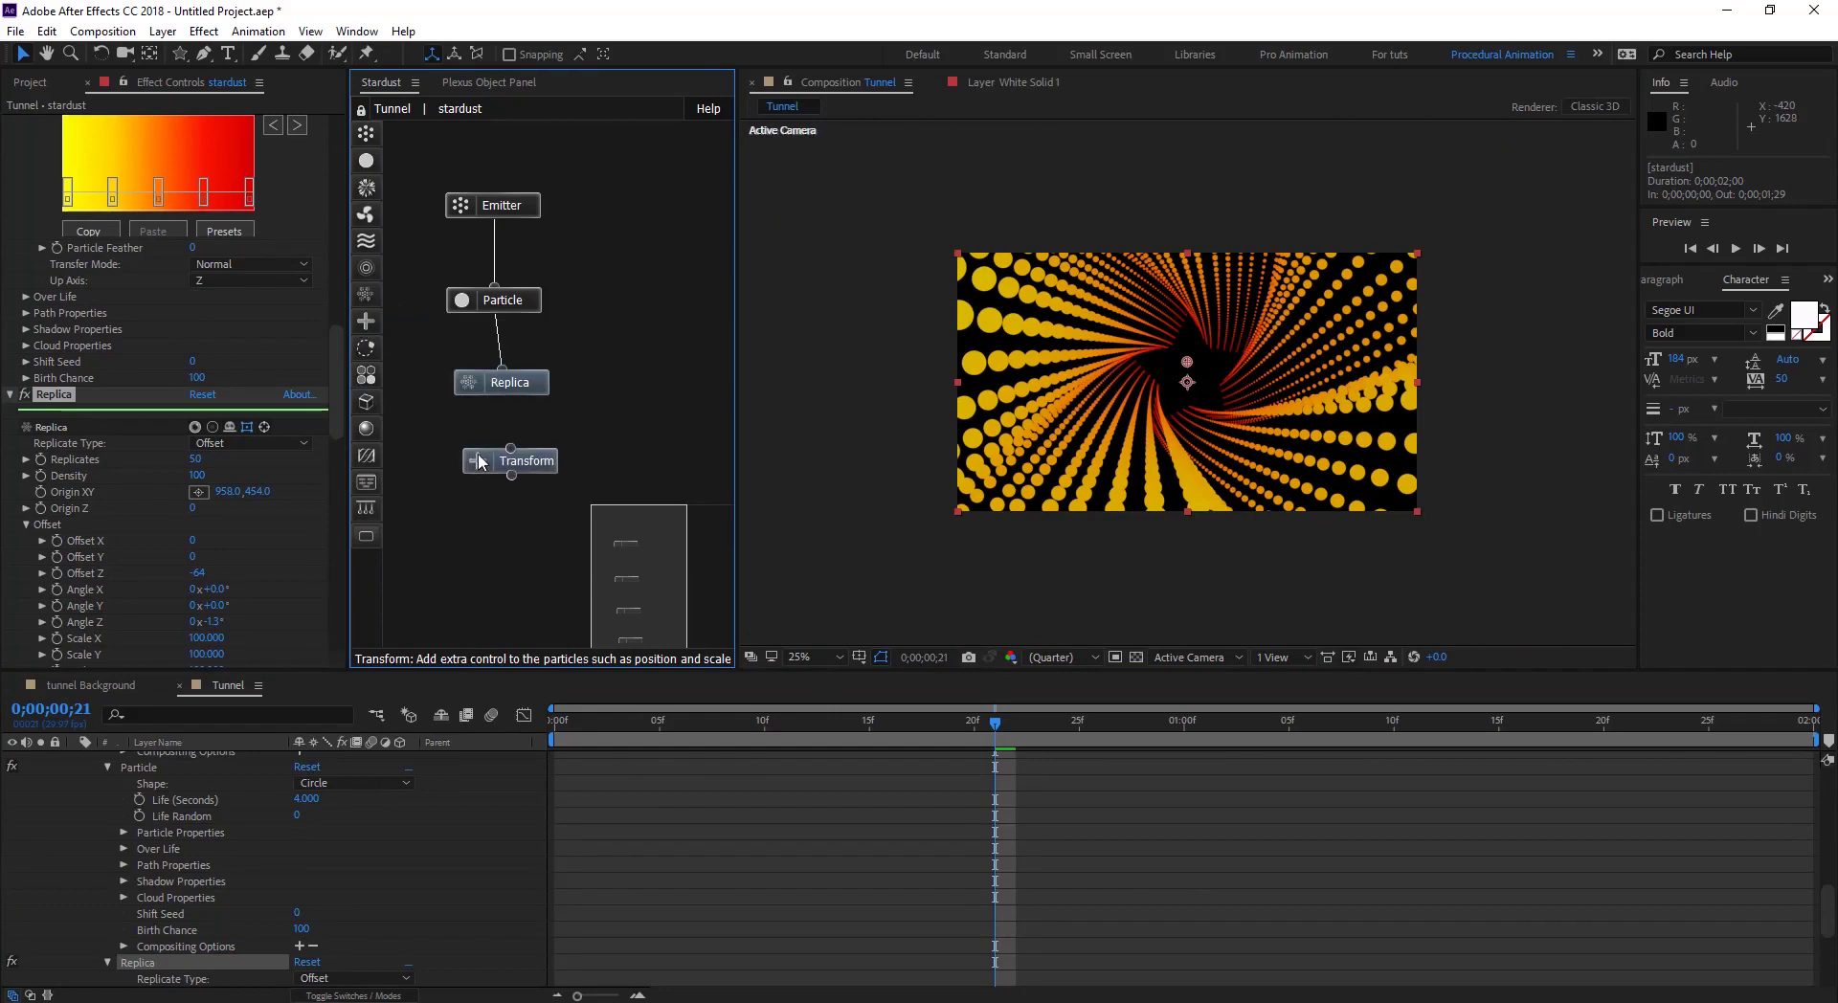
pyautogui.click(531, 463)
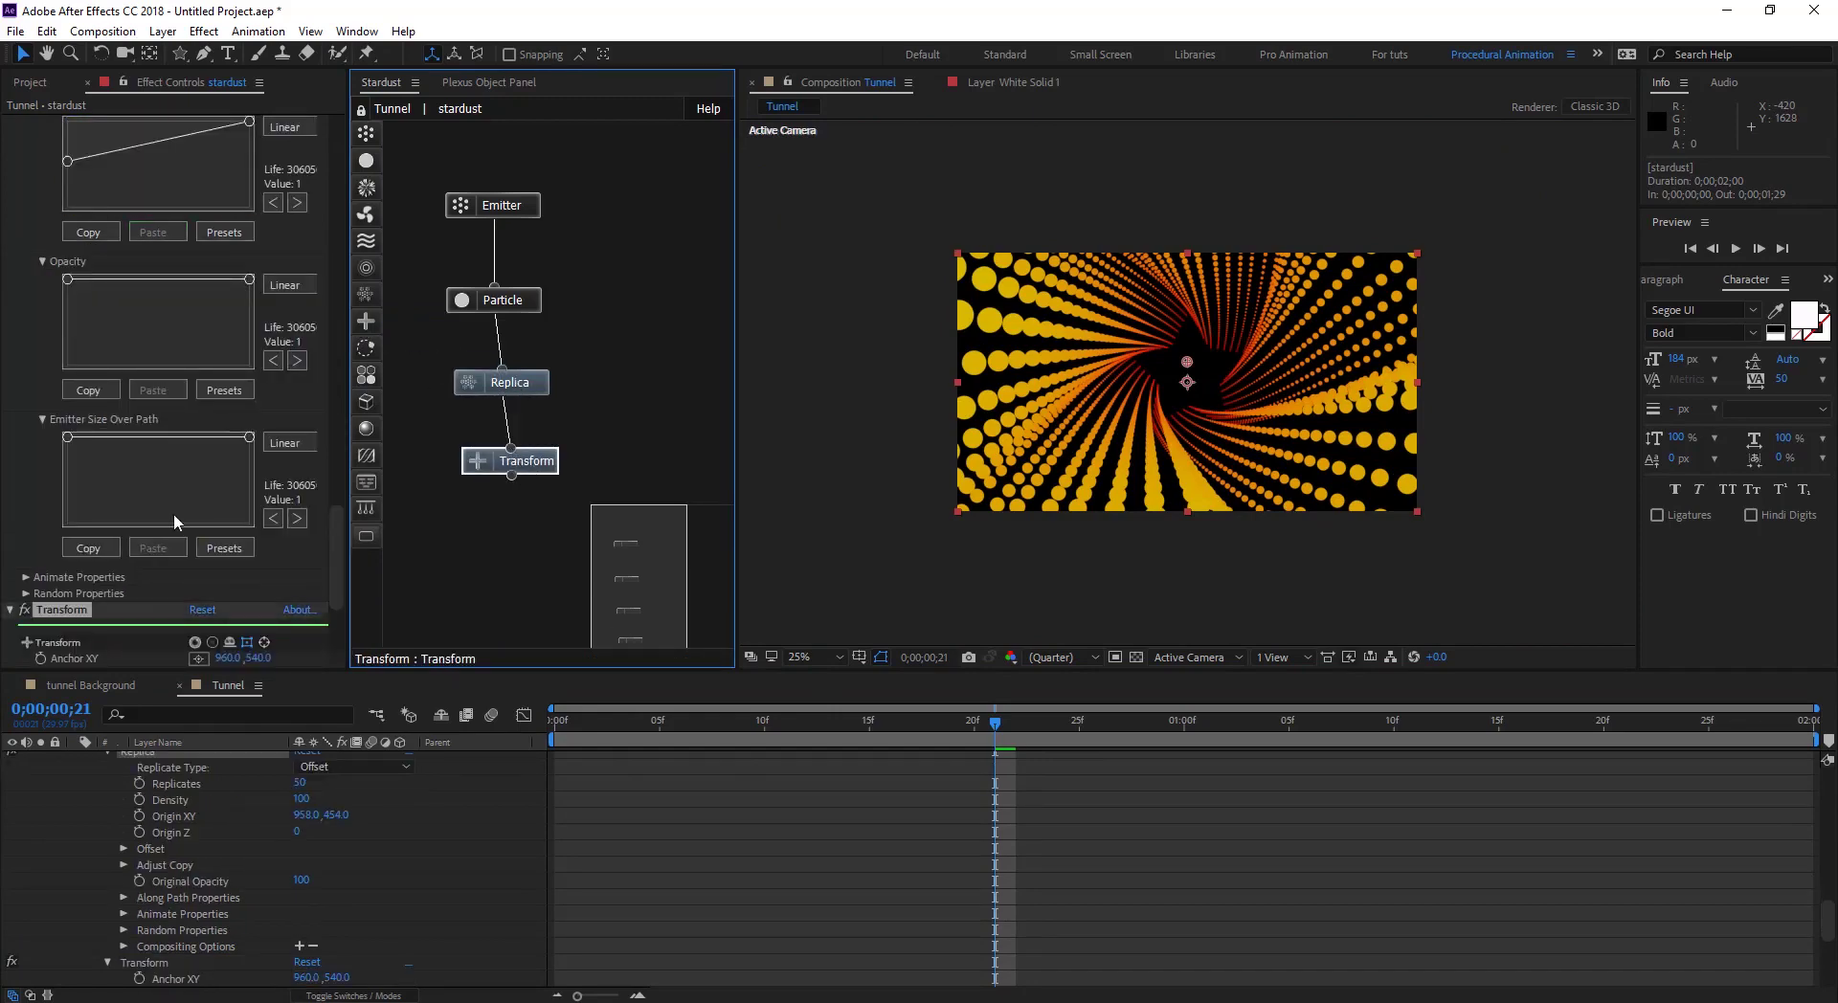
pyautogui.scroll(-3, 48, 460)
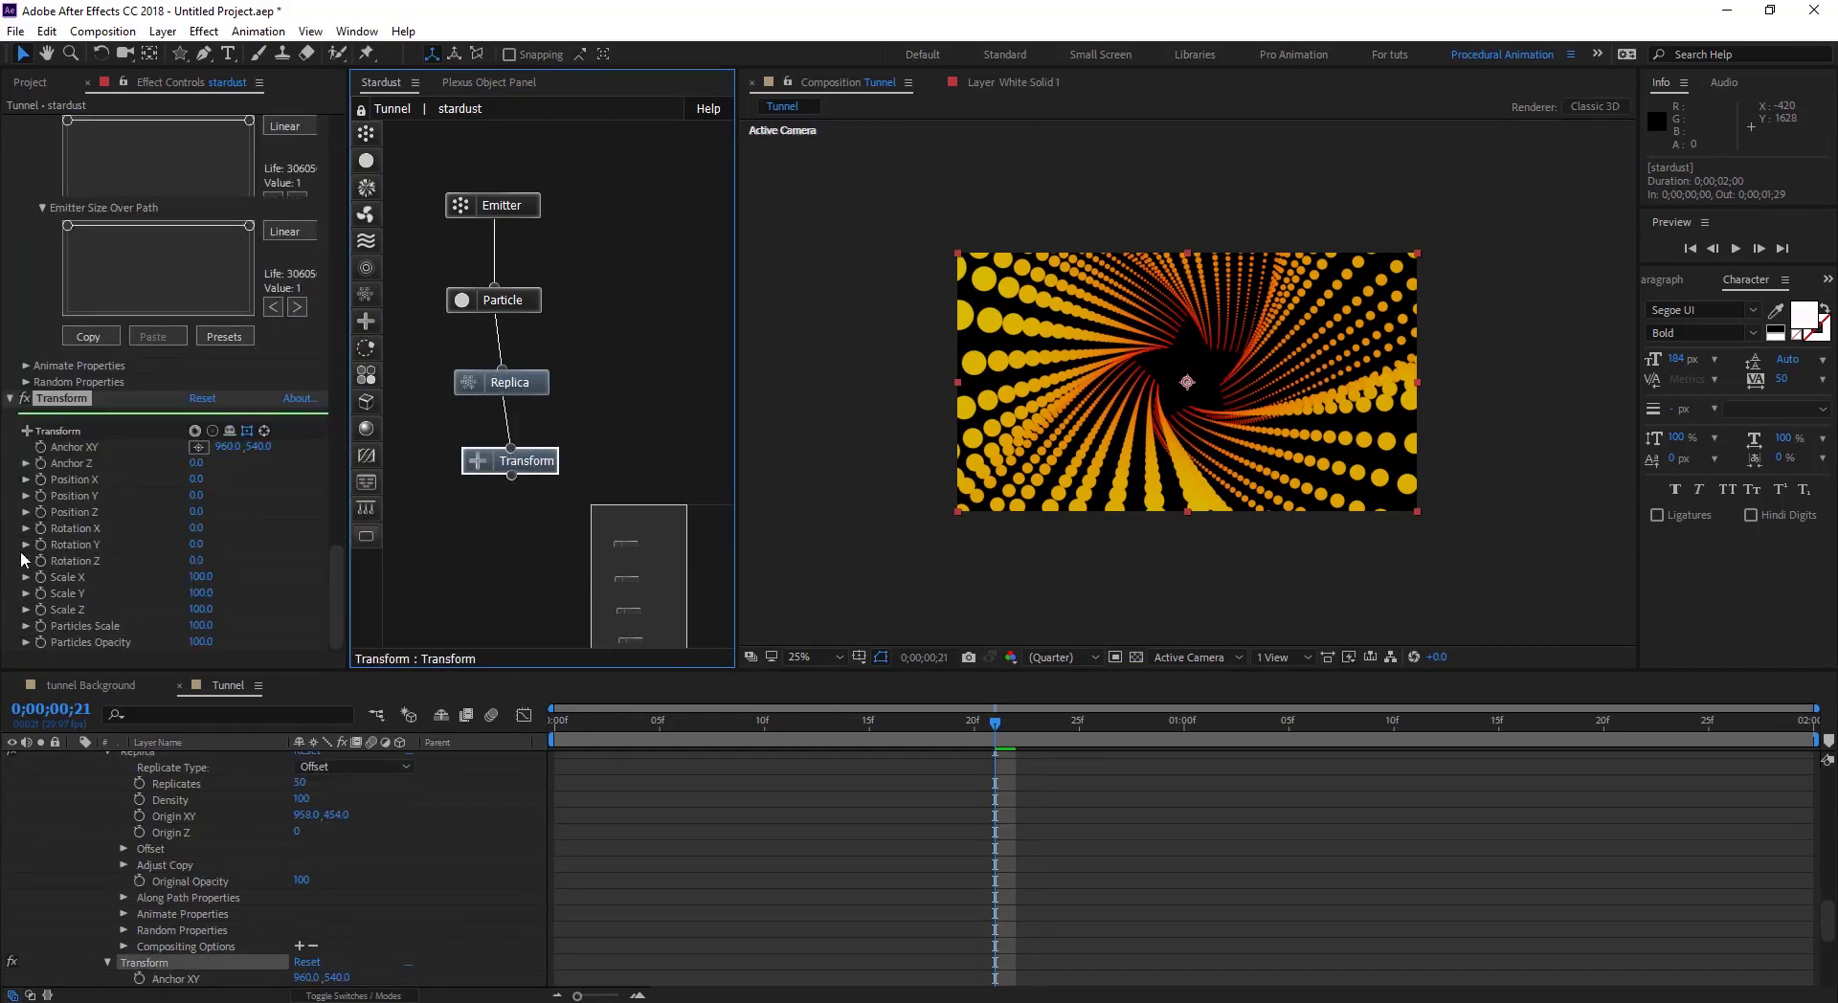
pyautogui.moveTo(199, 517)
pyautogui.mouseDown()
pyautogui.moveTo(17, 511)
pyautogui.moveTo(166, 518)
pyautogui.mouseUp()
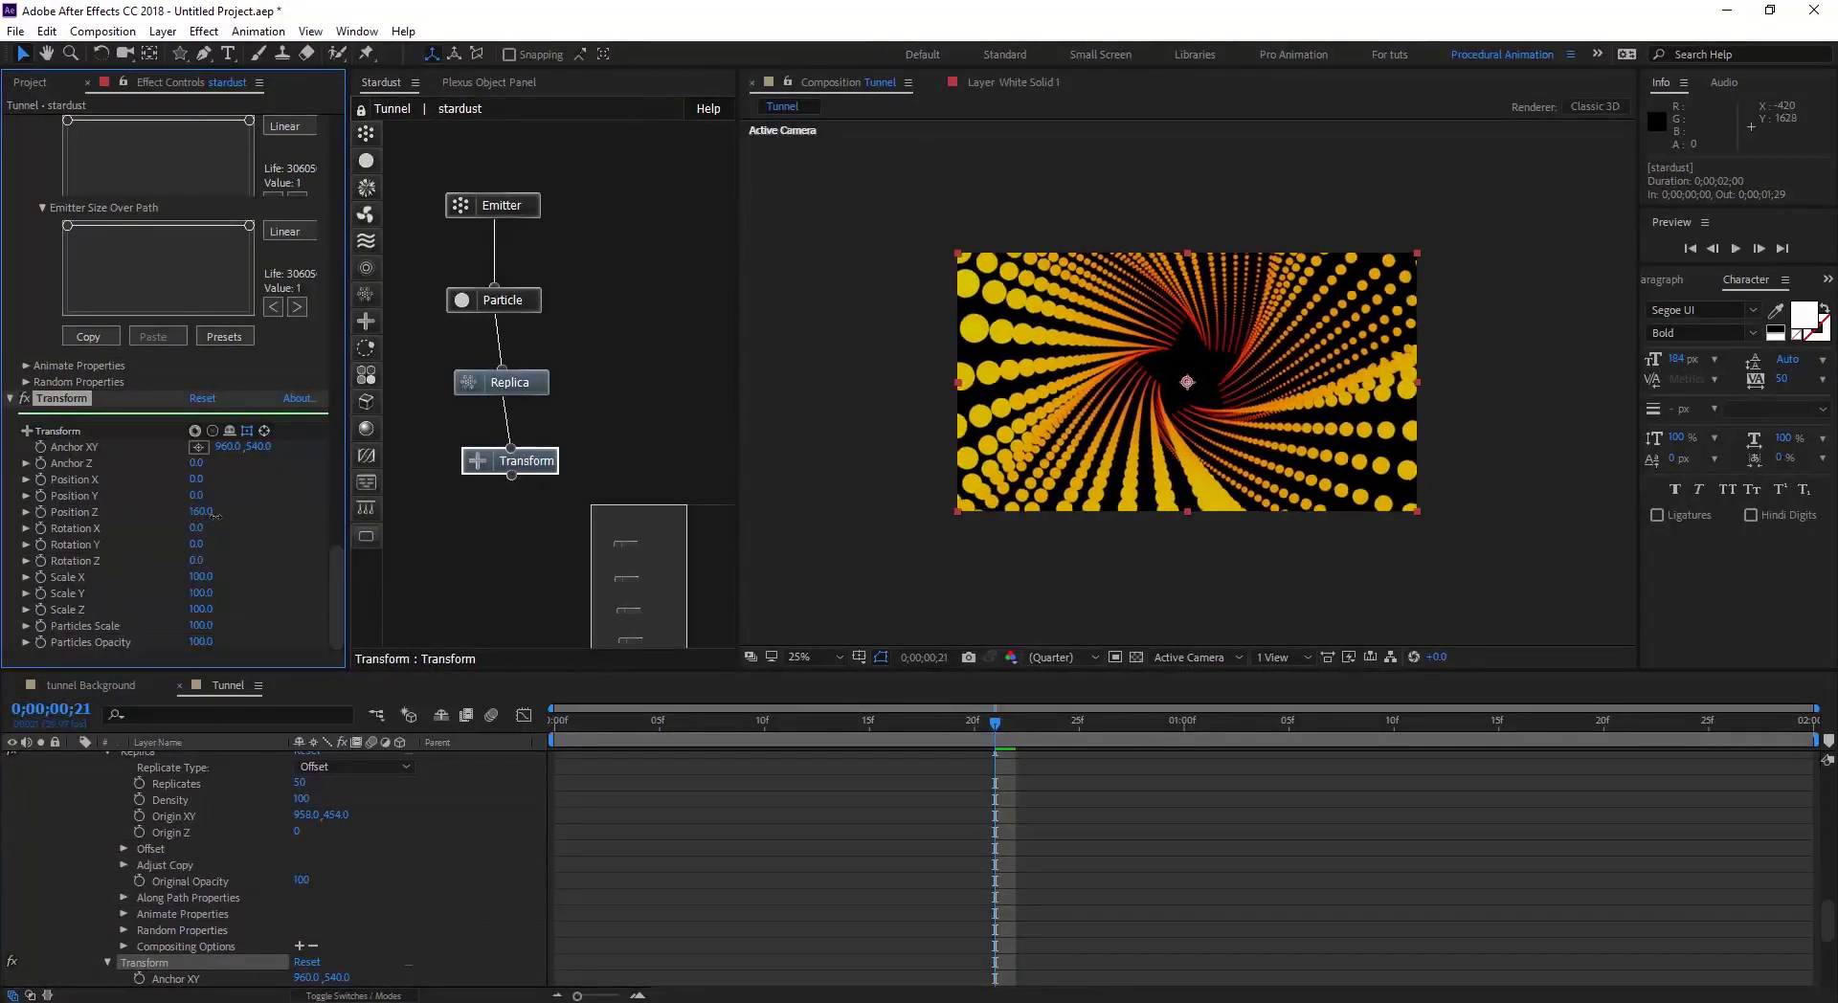
# Step: Keyframe Transform Position Z from near 0 at the start to -1370 at the last frame
pyautogui.press('space')
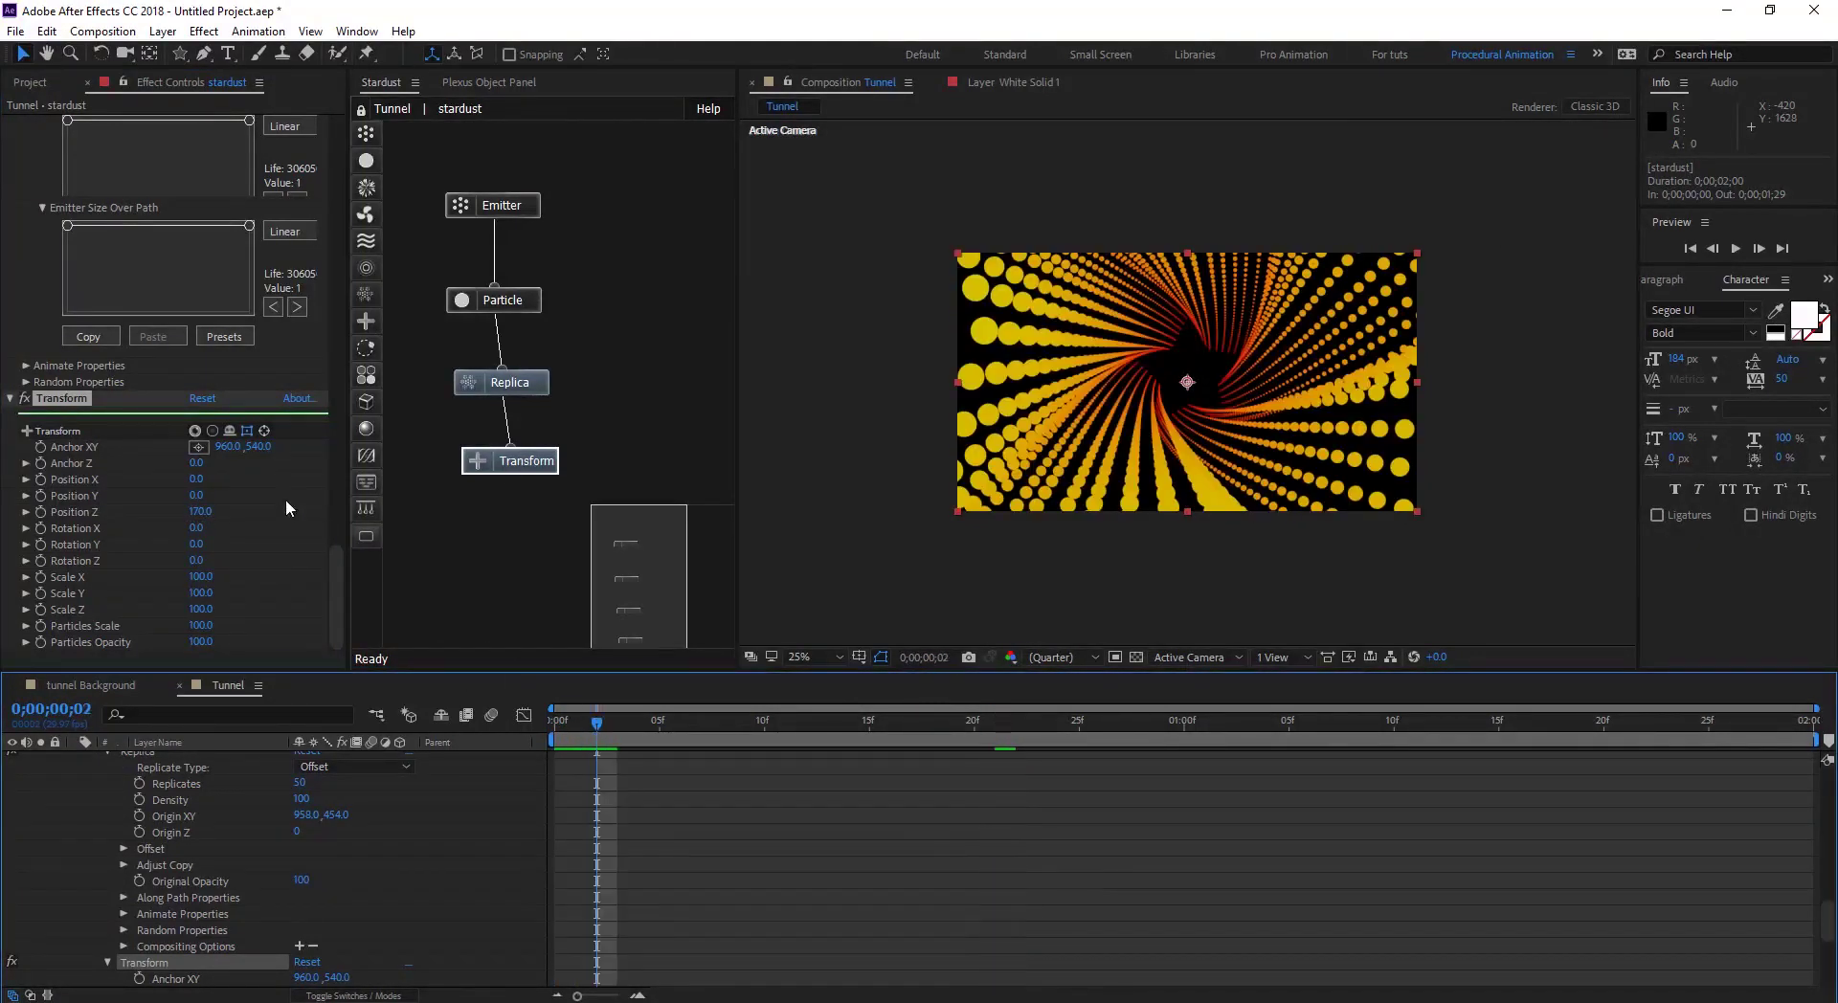
pyautogui.moveTo(200, 513)
pyautogui.mouseDown()
pyautogui.moveTo(166, 519)
pyautogui.moveTo(192, 521)
pyautogui.mouseUp()
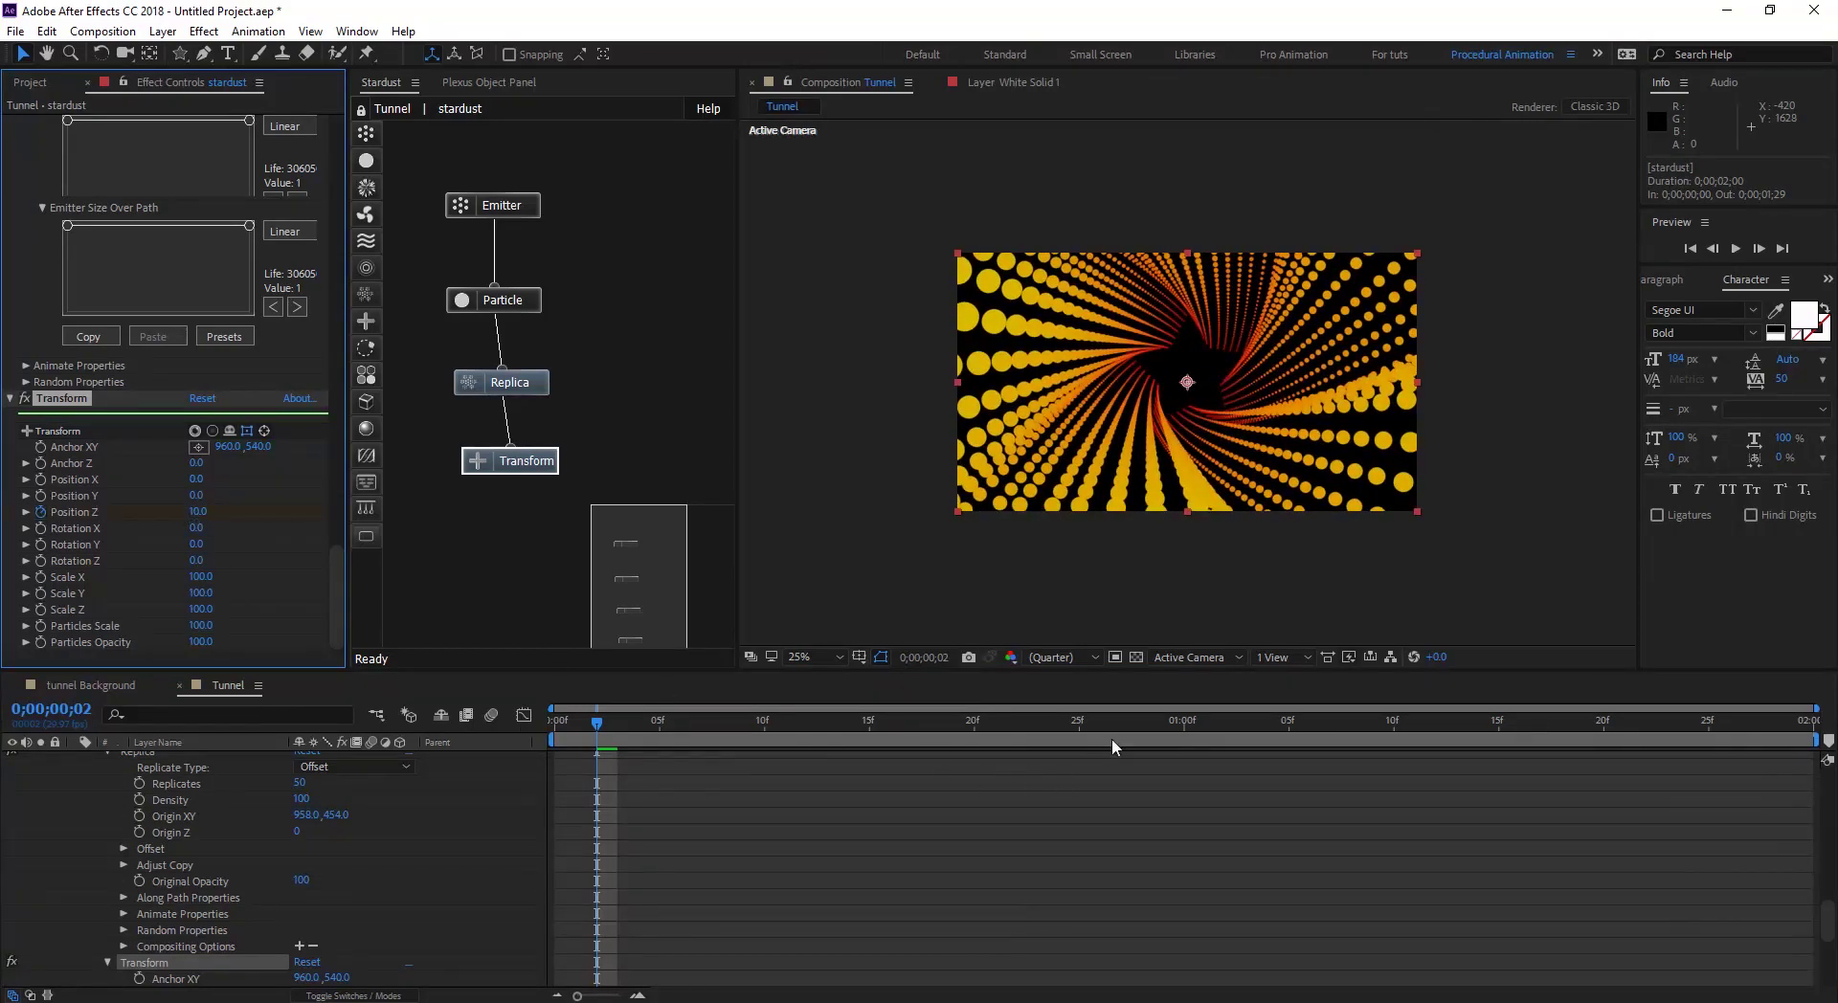
pyautogui.moveTo(1158, 731); pyautogui.dragTo(1792, 730)
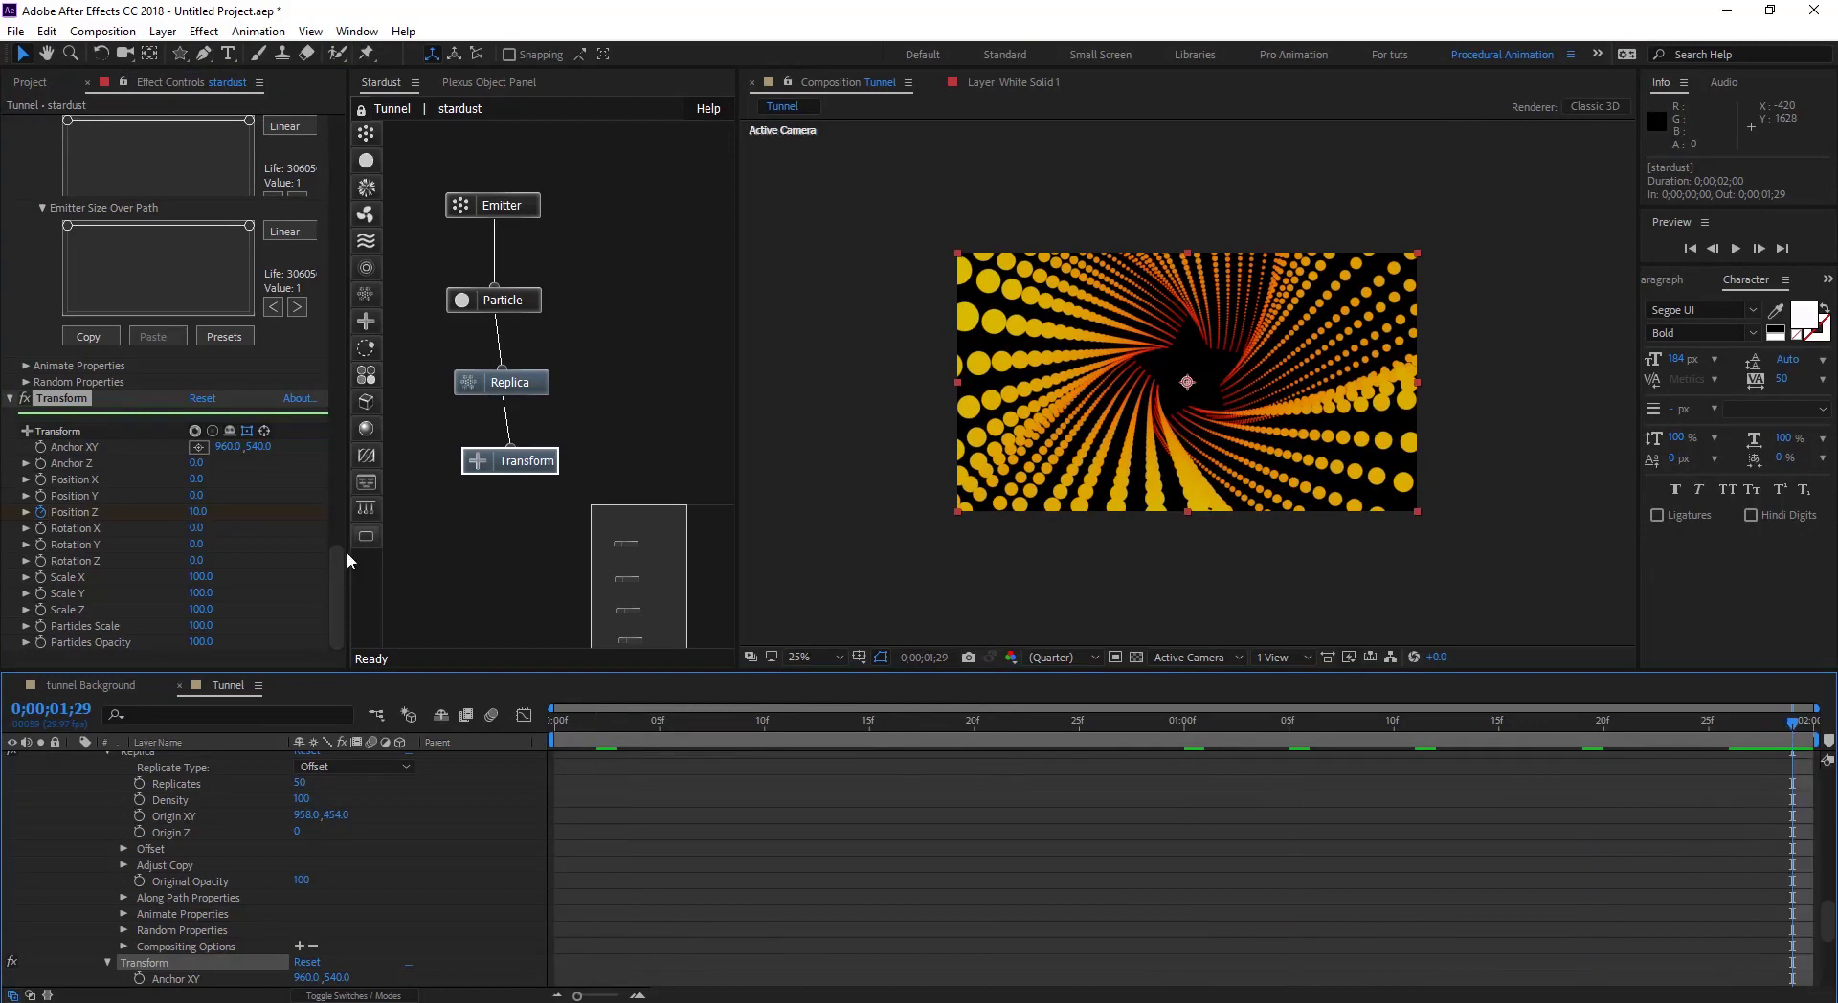
pyautogui.moveTo(202, 518); pyautogui.dragTo(74, 513)
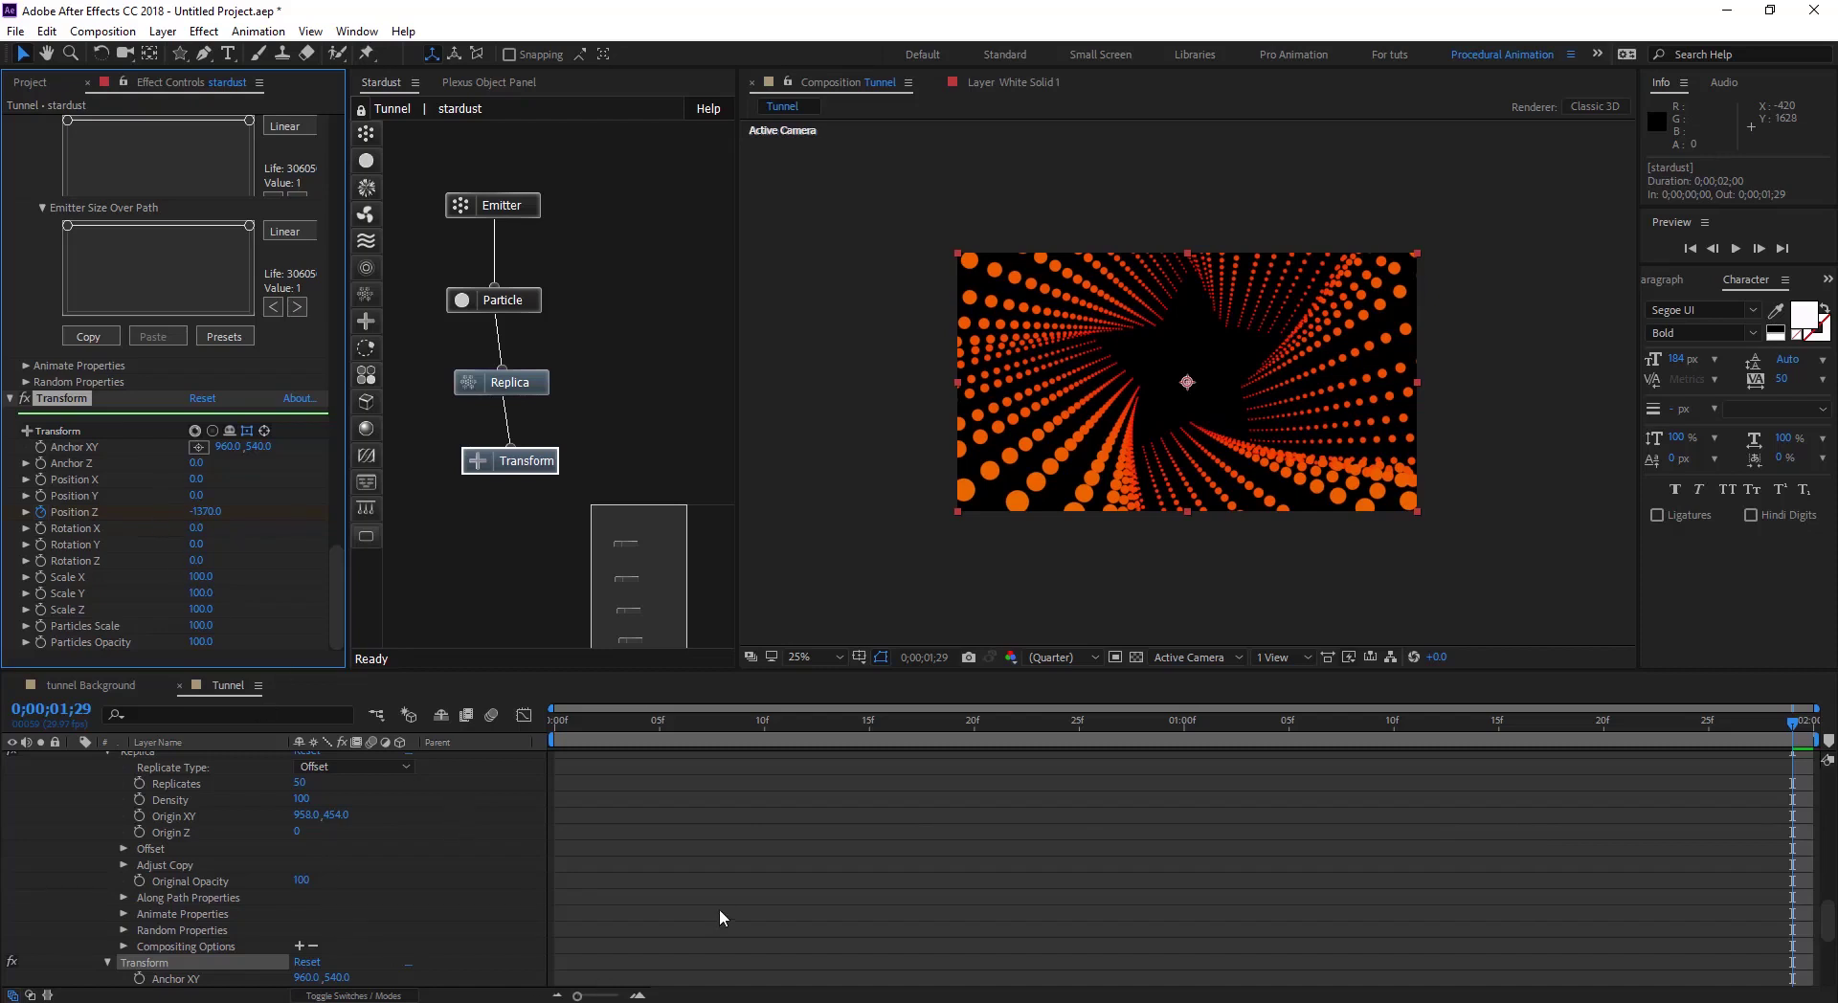
# Step: Push the first keyframe before the start and the last past the end, starting the work area at frame 1
pyautogui.press('u')
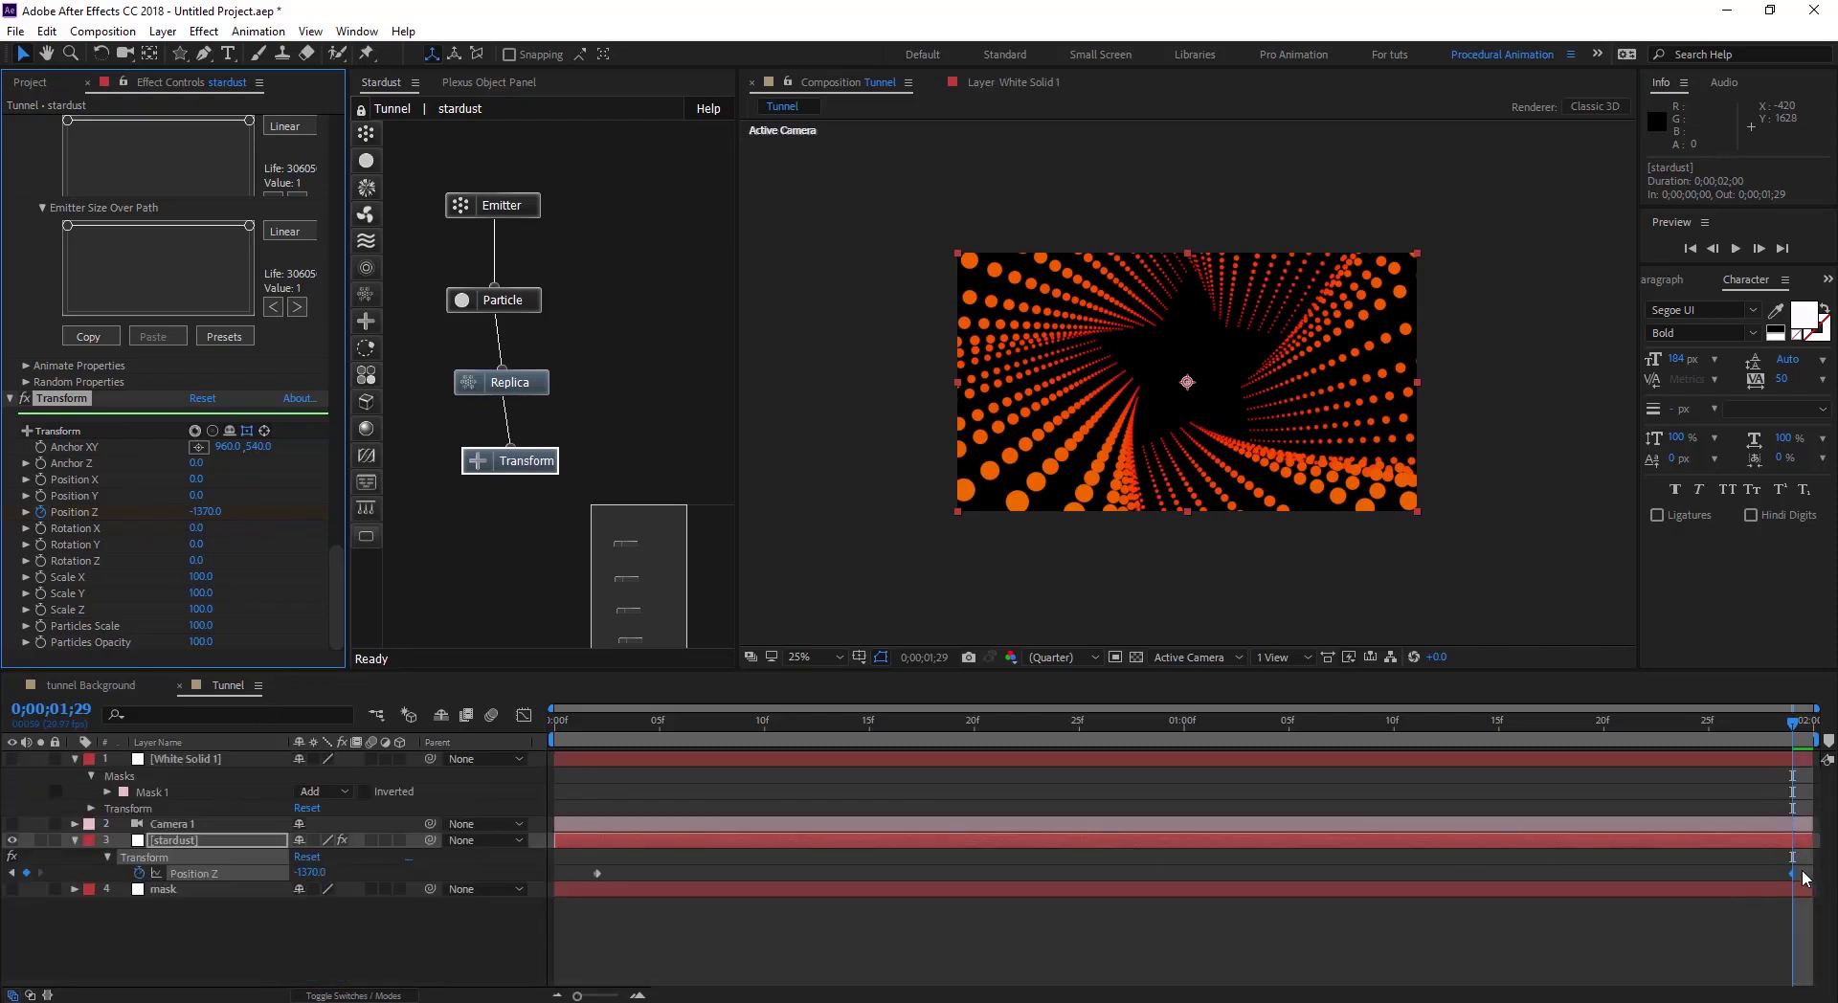
pyautogui.moveTo(1803, 867); pyautogui.dragTo(624, 898)
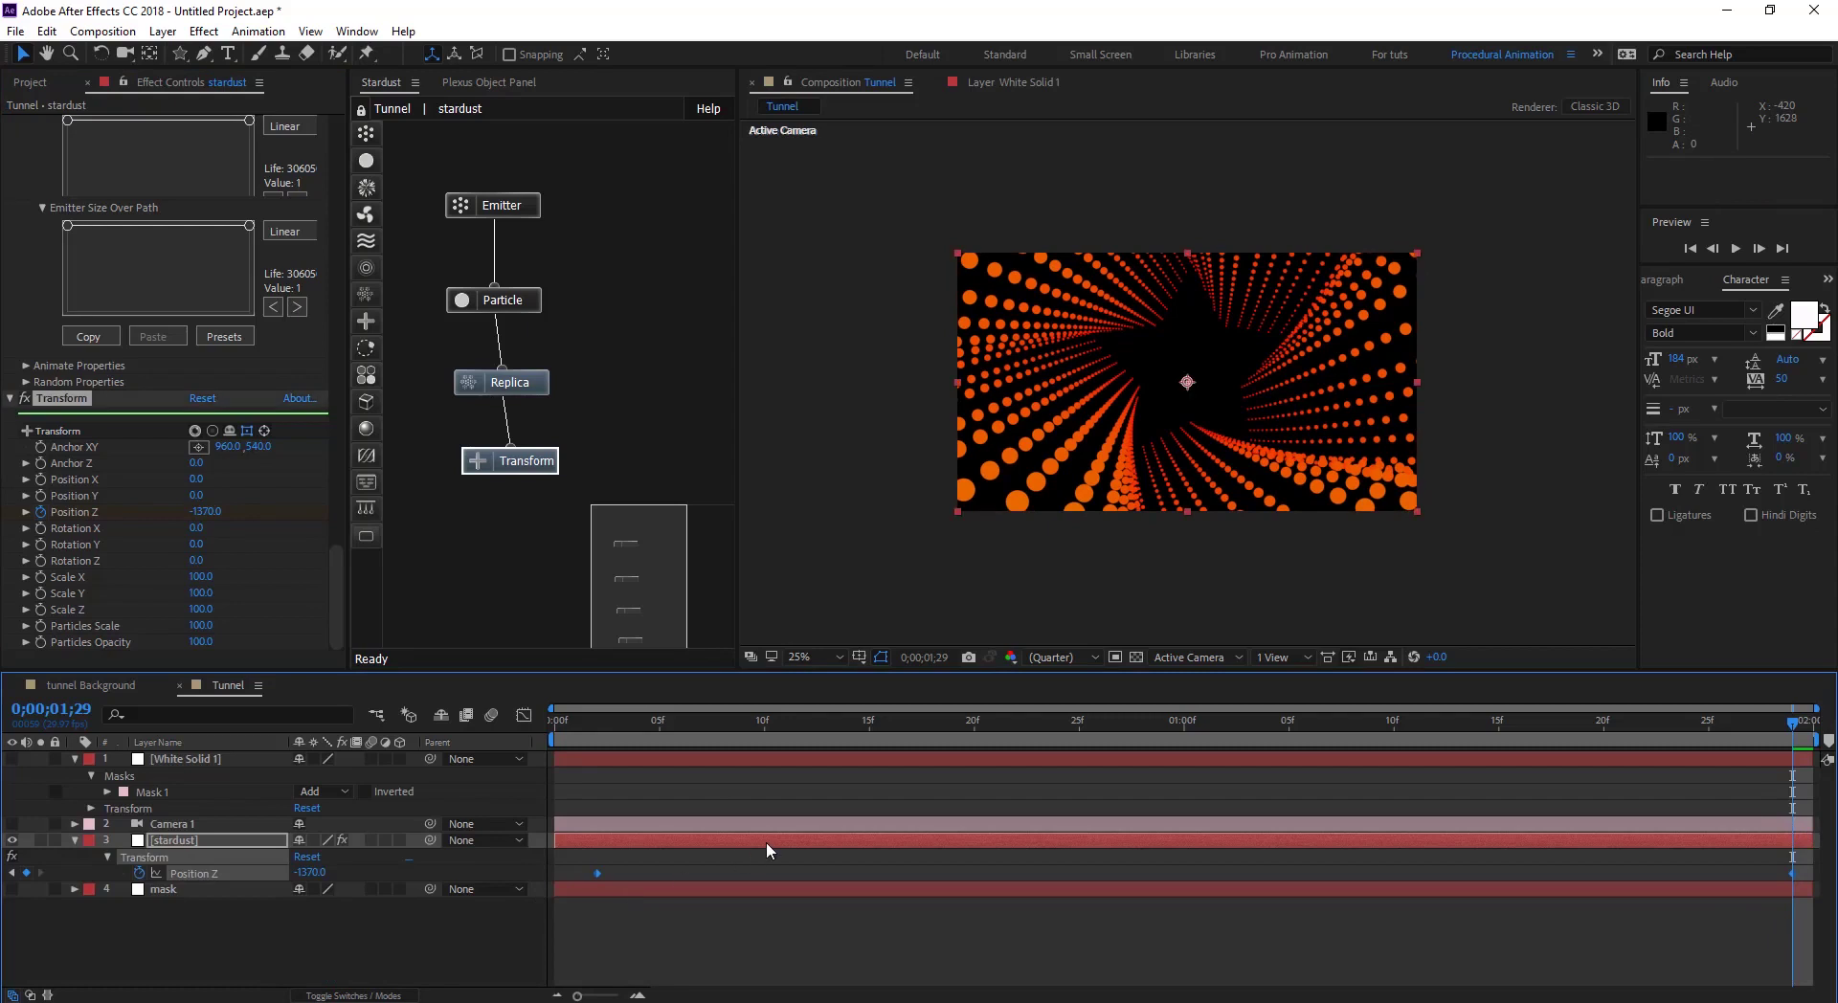
pyautogui.click(1231, 873)
pyautogui.moveTo(597, 872); pyautogui.dragTo(517, 880)
pyautogui.click(578, 723)
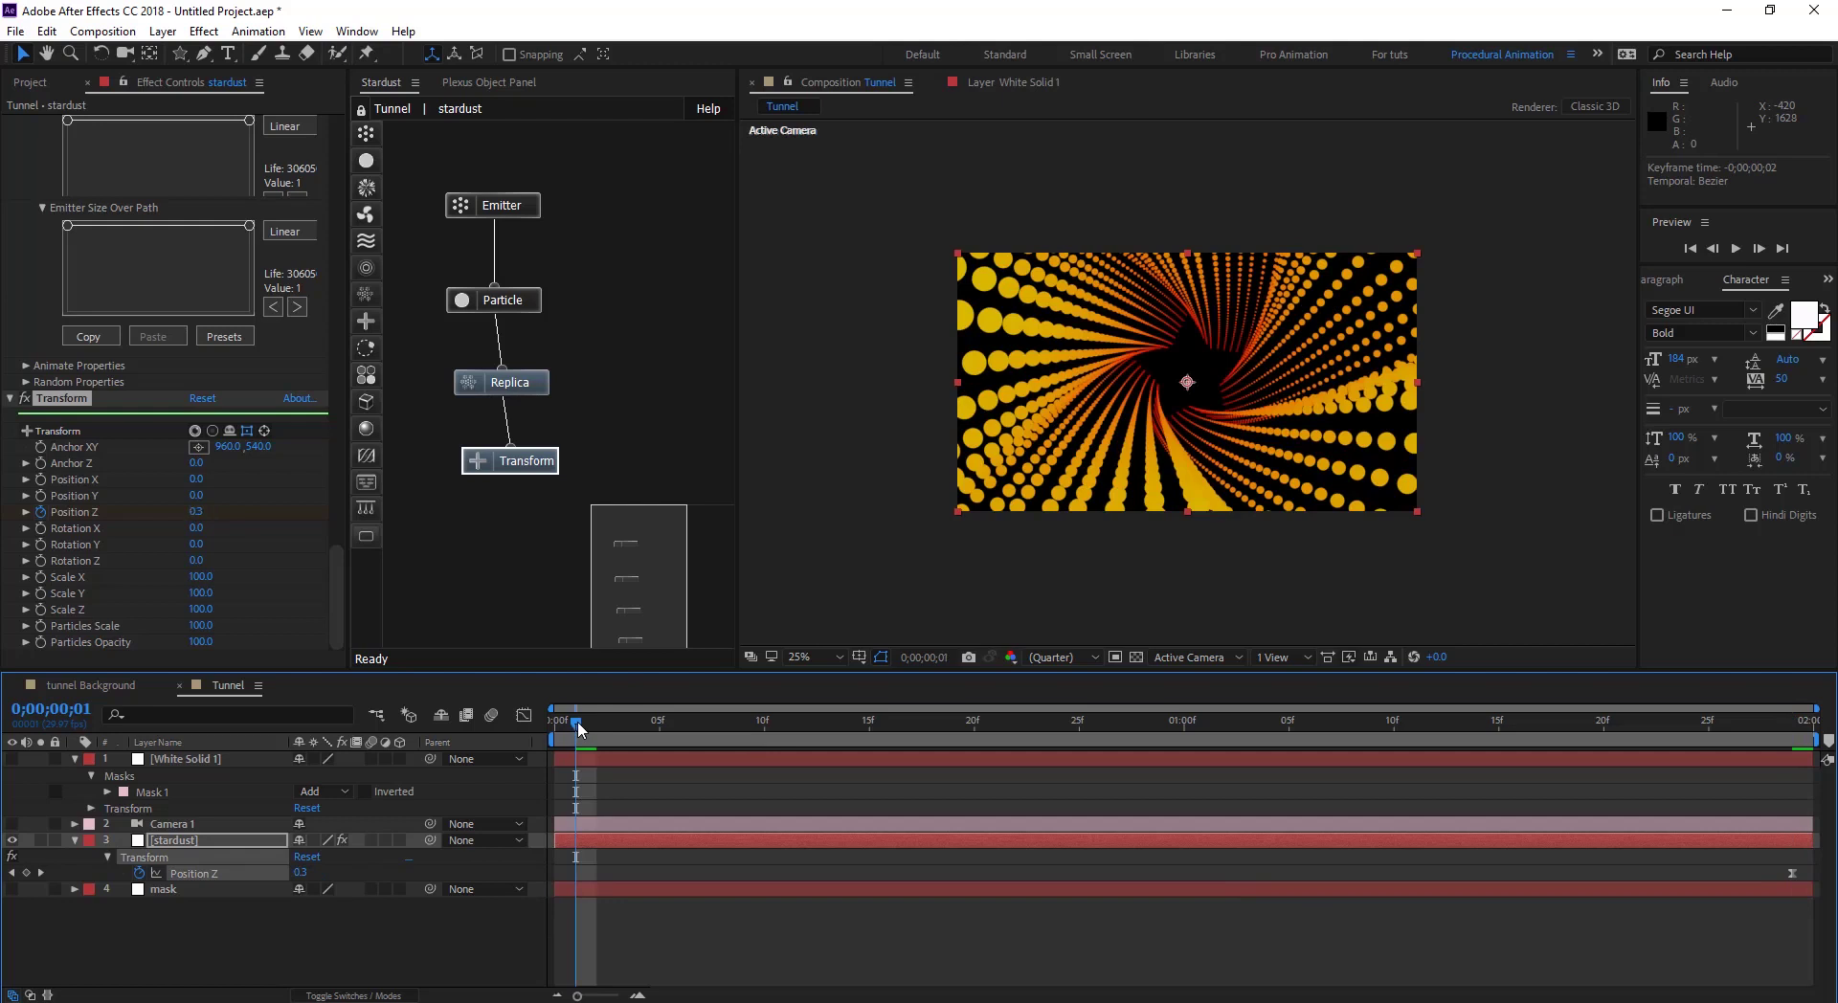
pyautogui.press('b')
pyautogui.moveTo(1792, 873); pyautogui.dragTo(1059, 881)
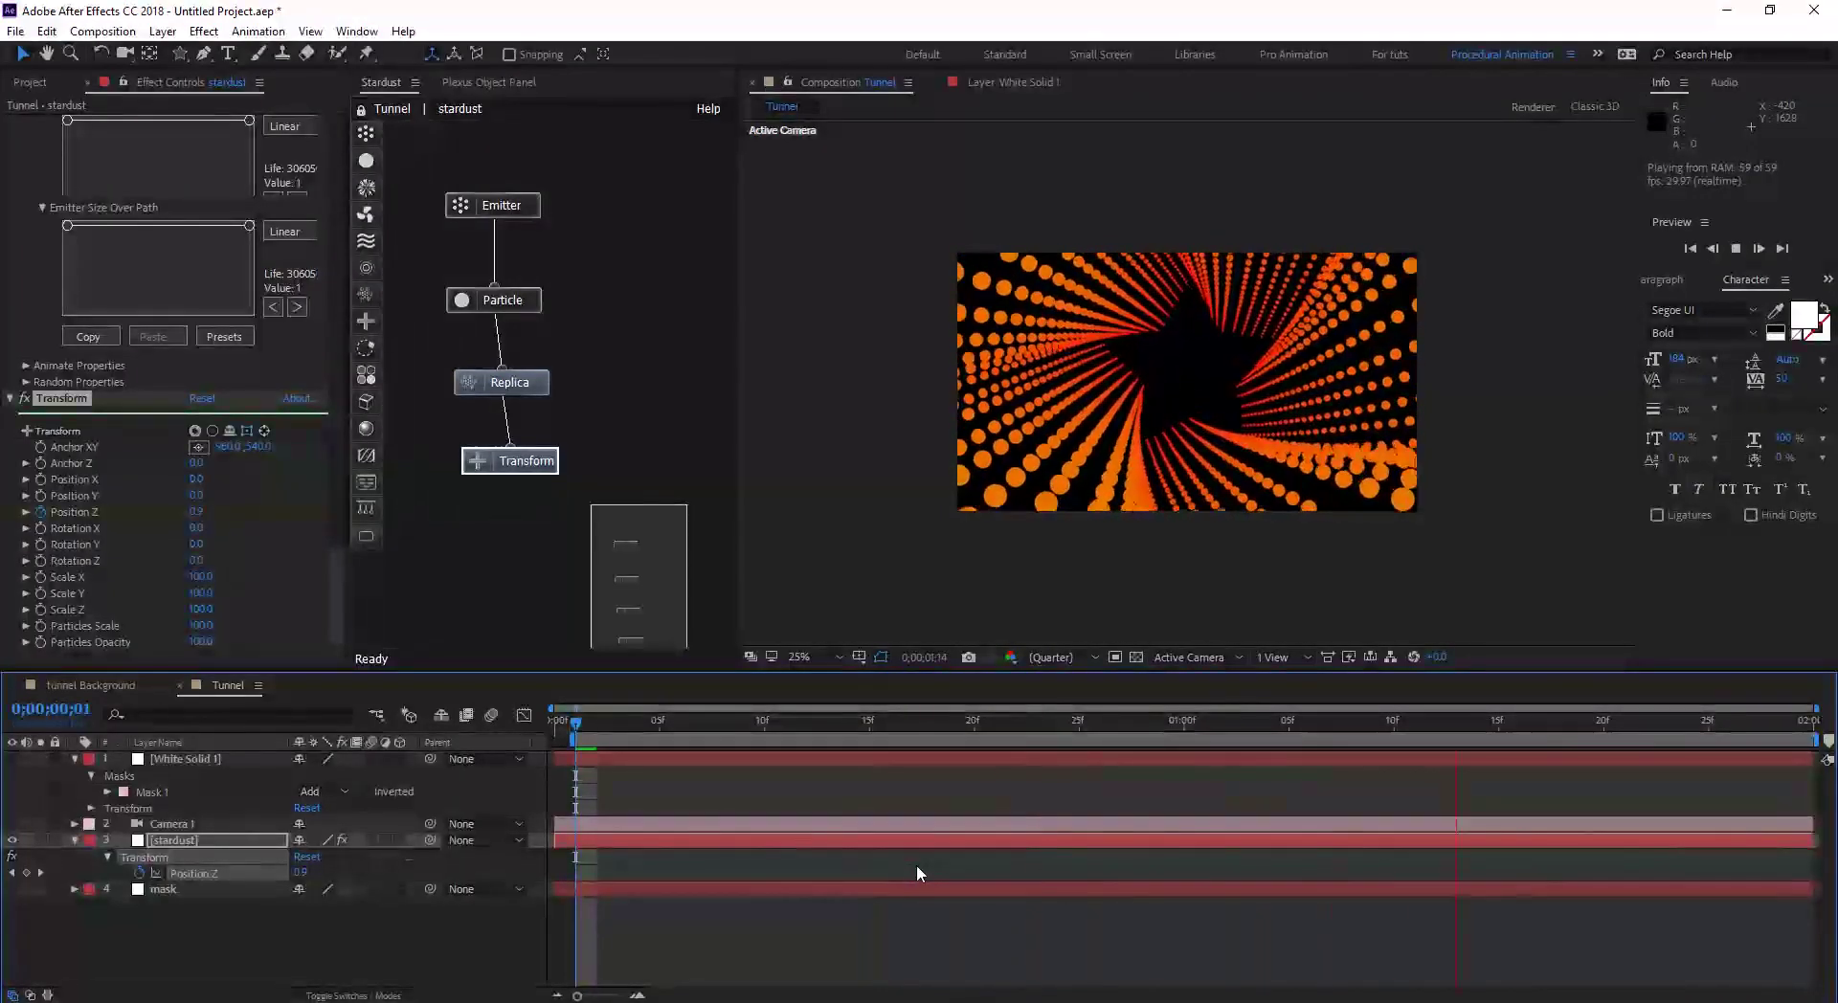
# Step: Stop the preview and set the Emitter's Path Subdivide (Pixels) to 29.0 for denser dots
pyautogui.press('space')
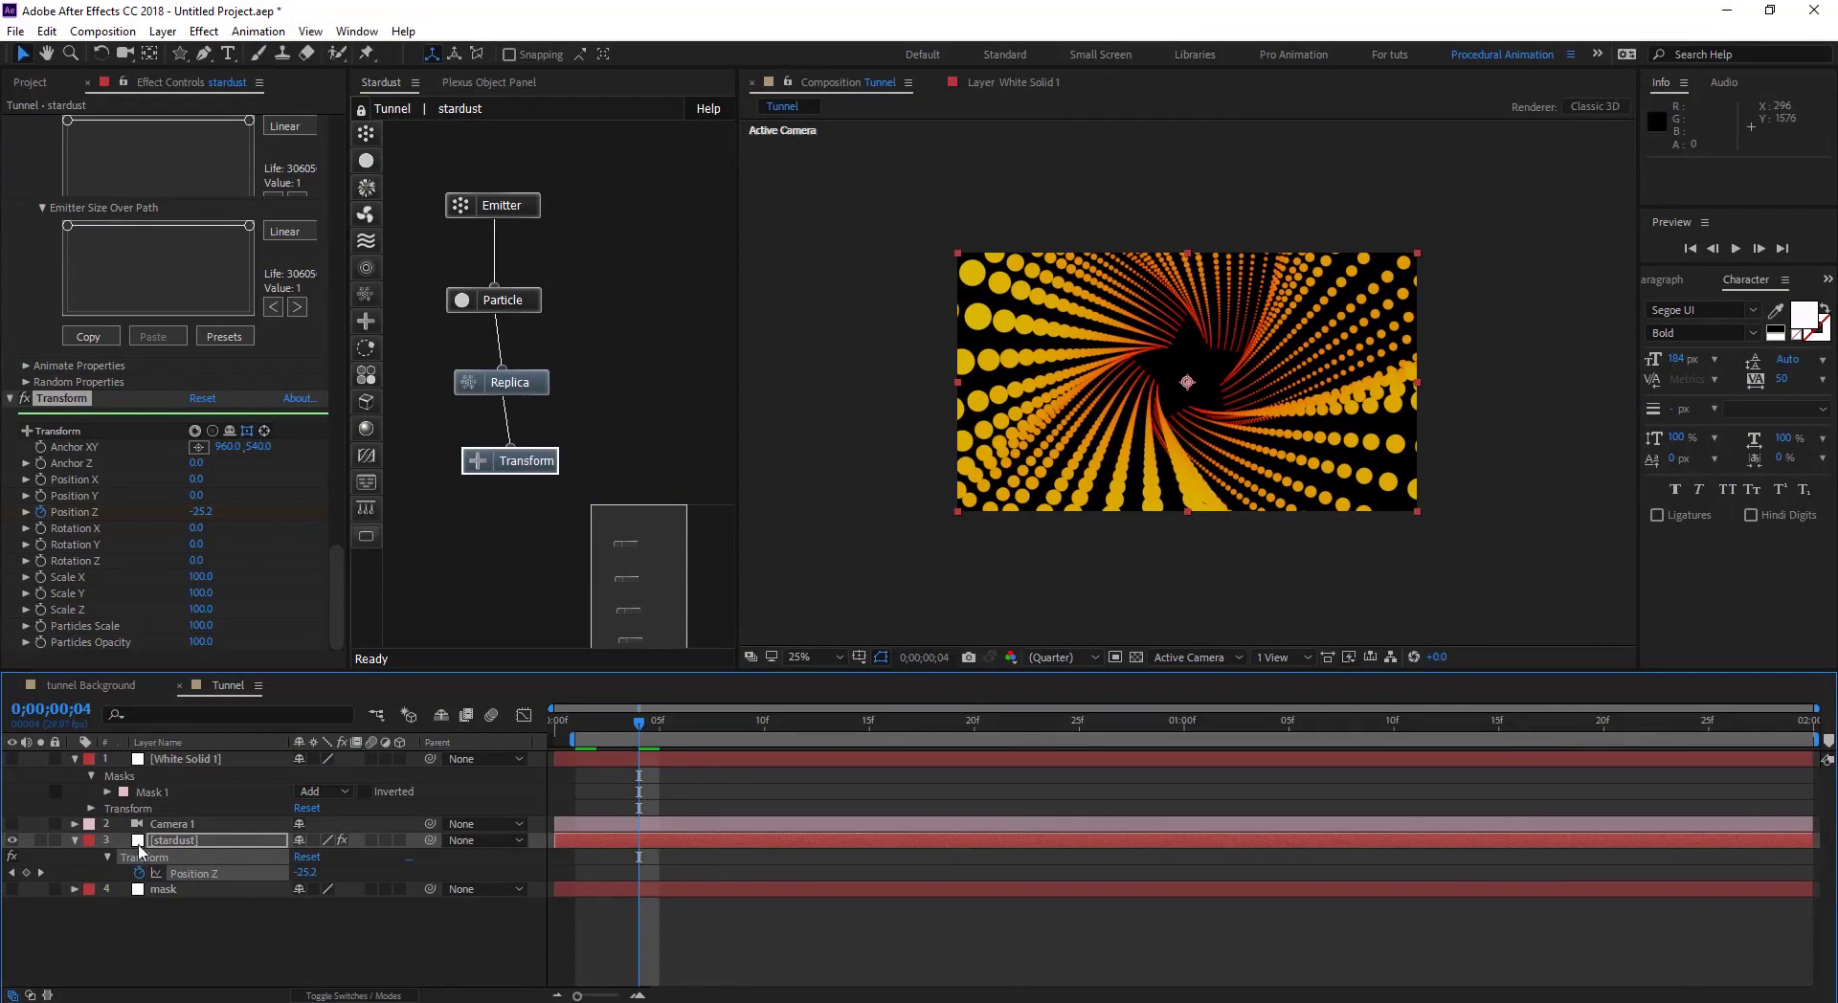
pyautogui.scroll(1, 1178, 369)
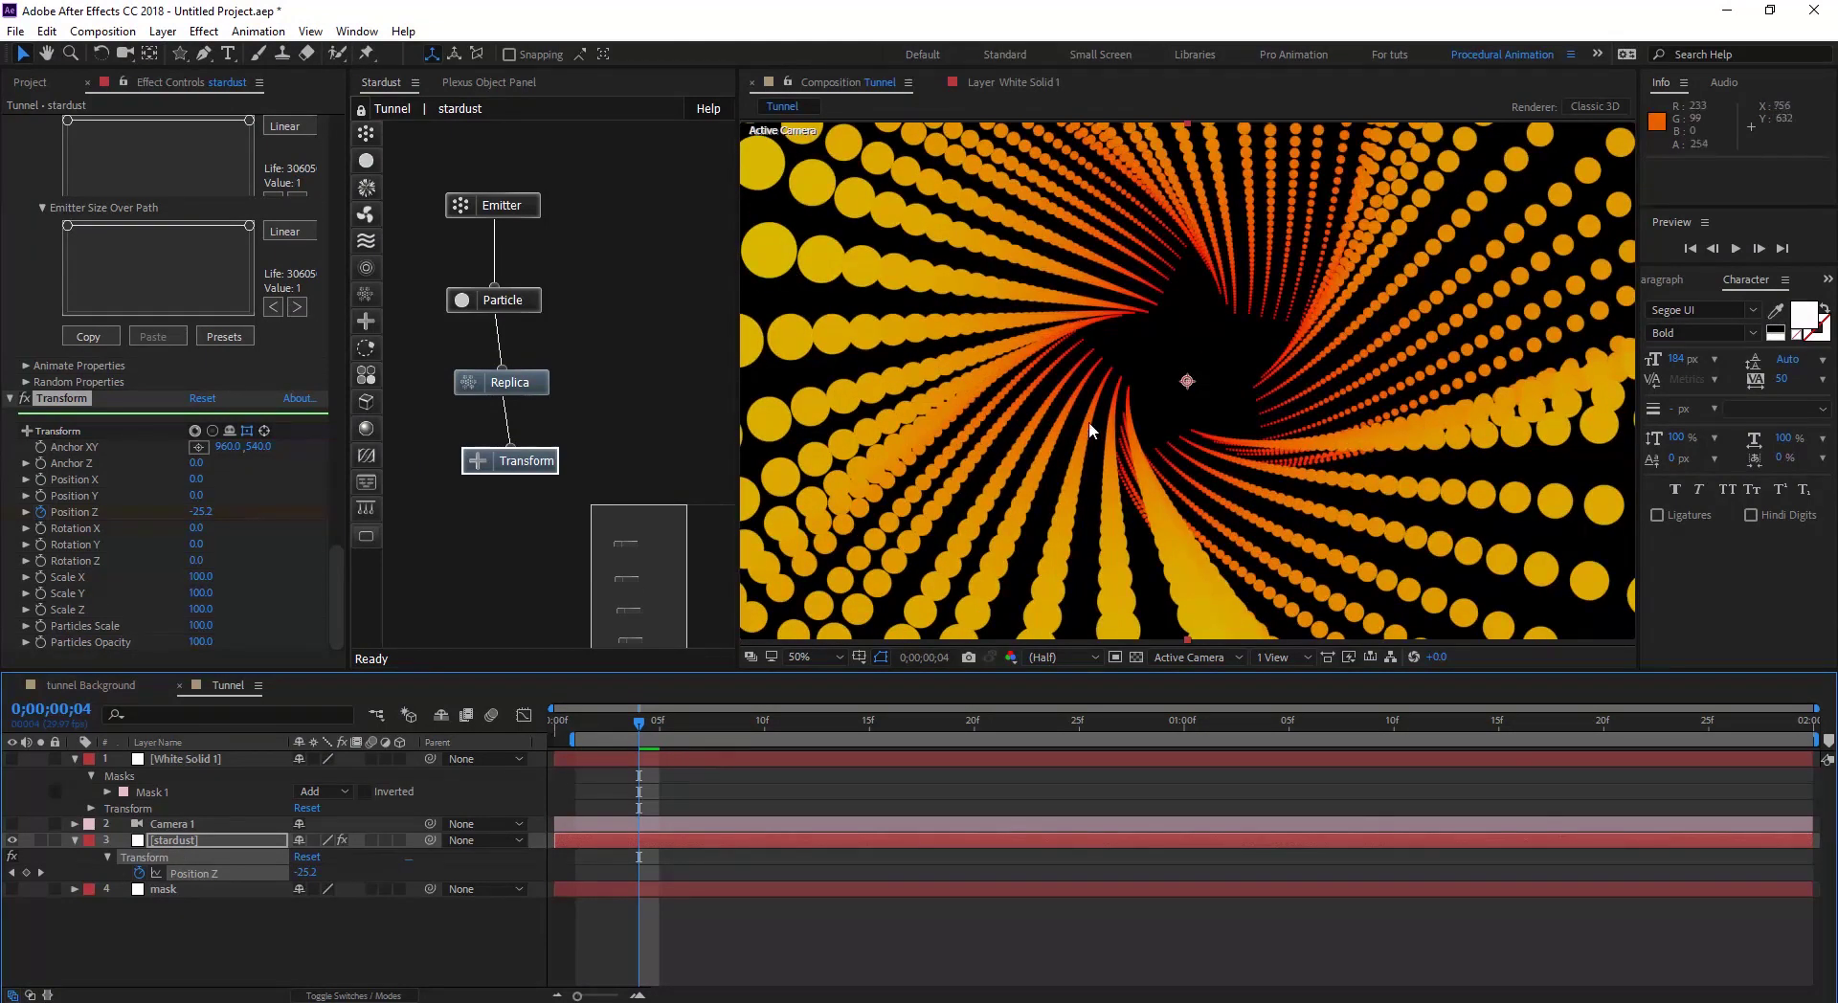
pyautogui.click(517, 205)
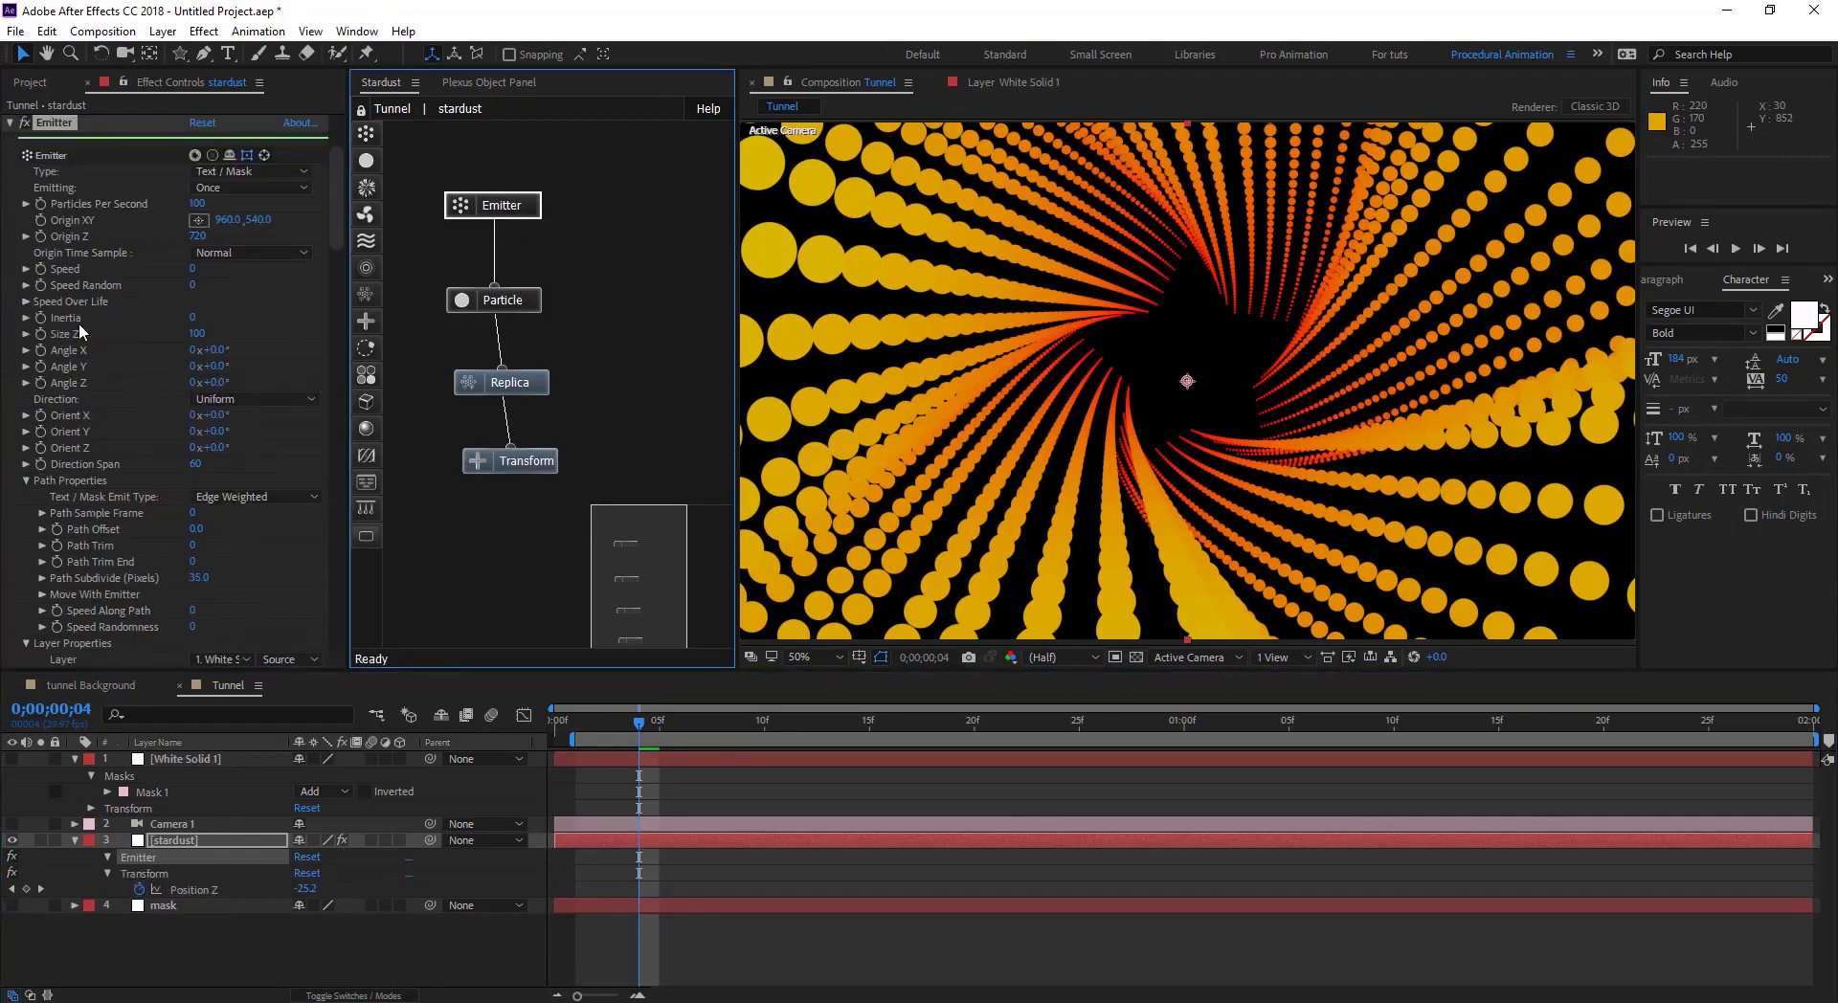
pyautogui.scroll(-1, 118, 369)
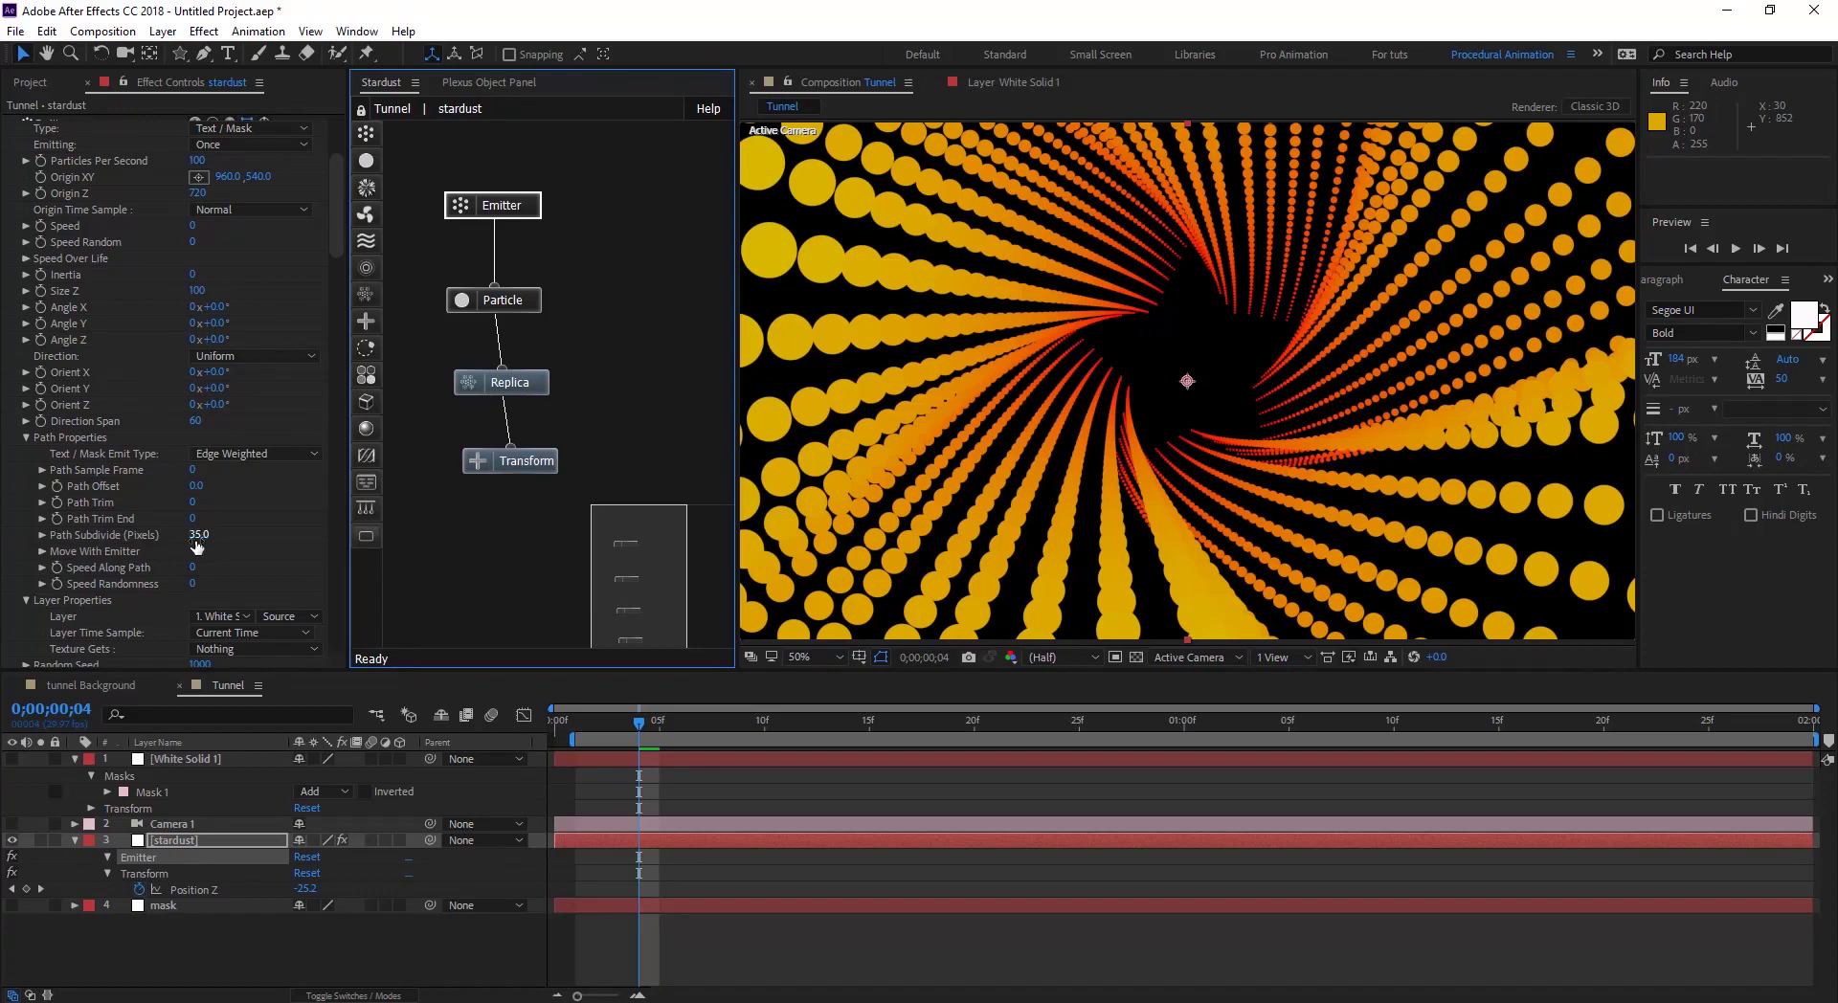
pyautogui.moveTo(197, 536); pyautogui.dragTo(161, 537)
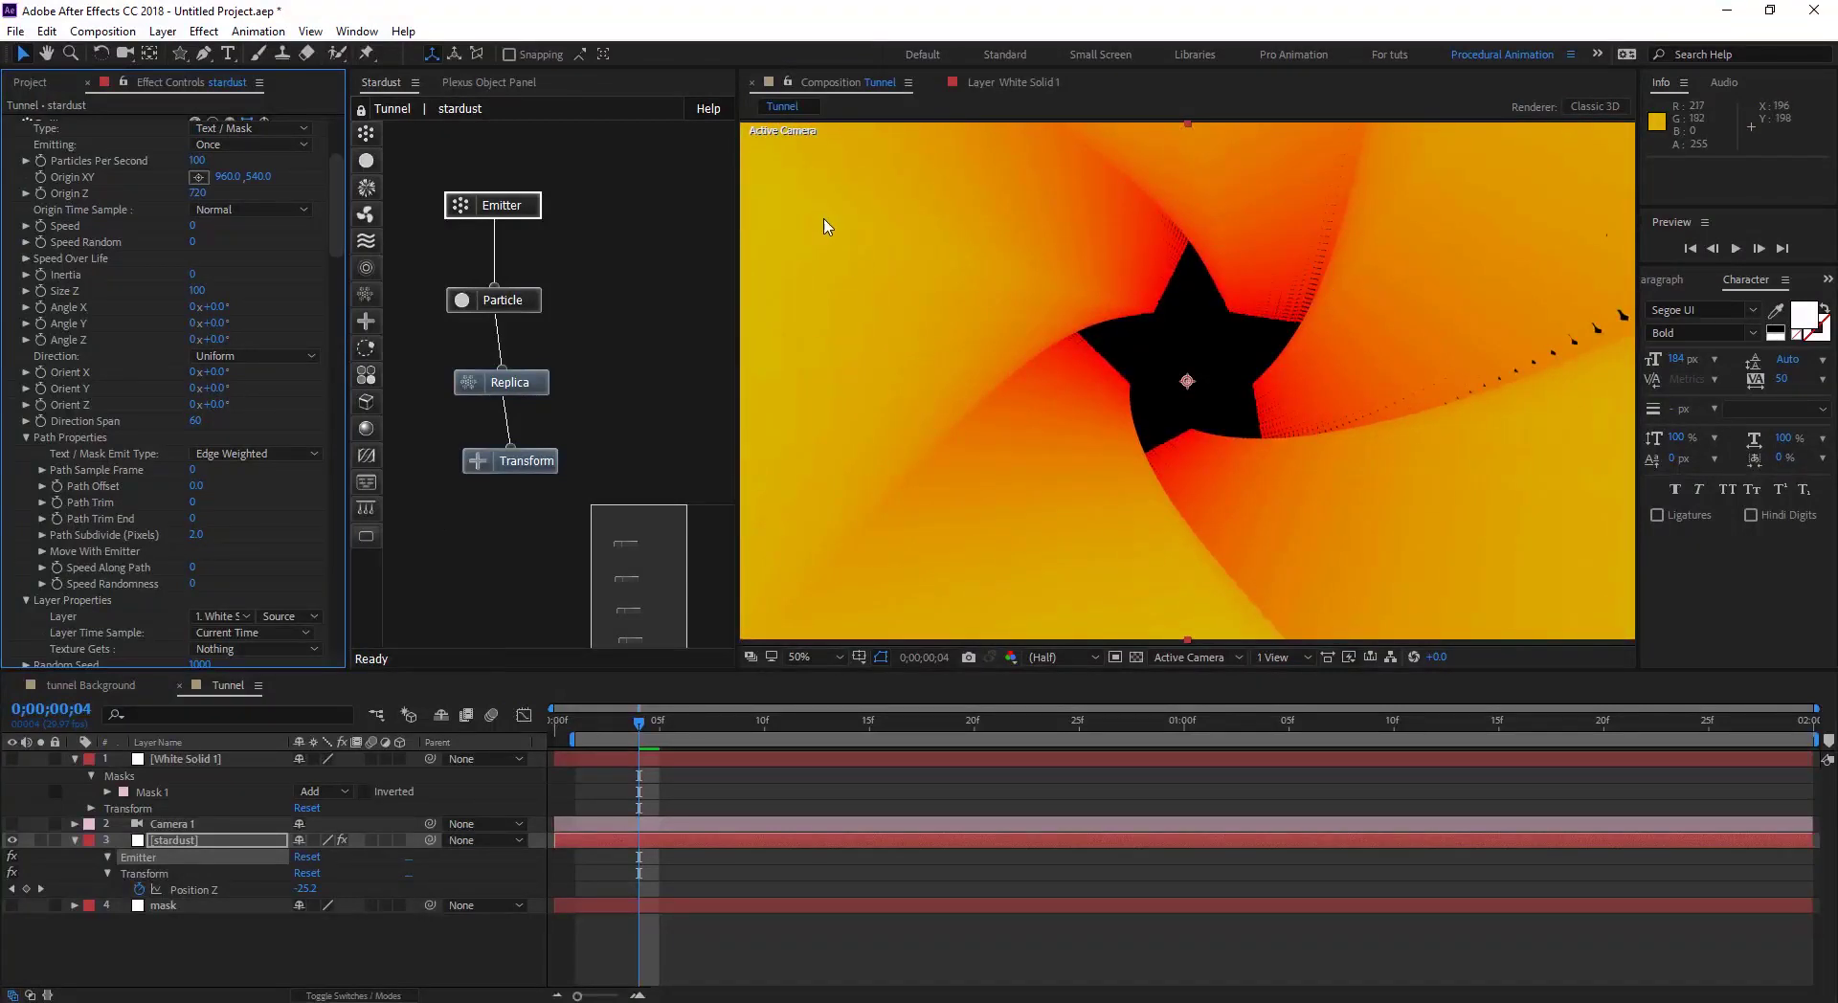
pyautogui.moveTo(198, 534)
pyautogui.mouseDown()
pyautogui.moveTo(299, 522)
pyautogui.moveTo(228, 538)
pyautogui.mouseUp()
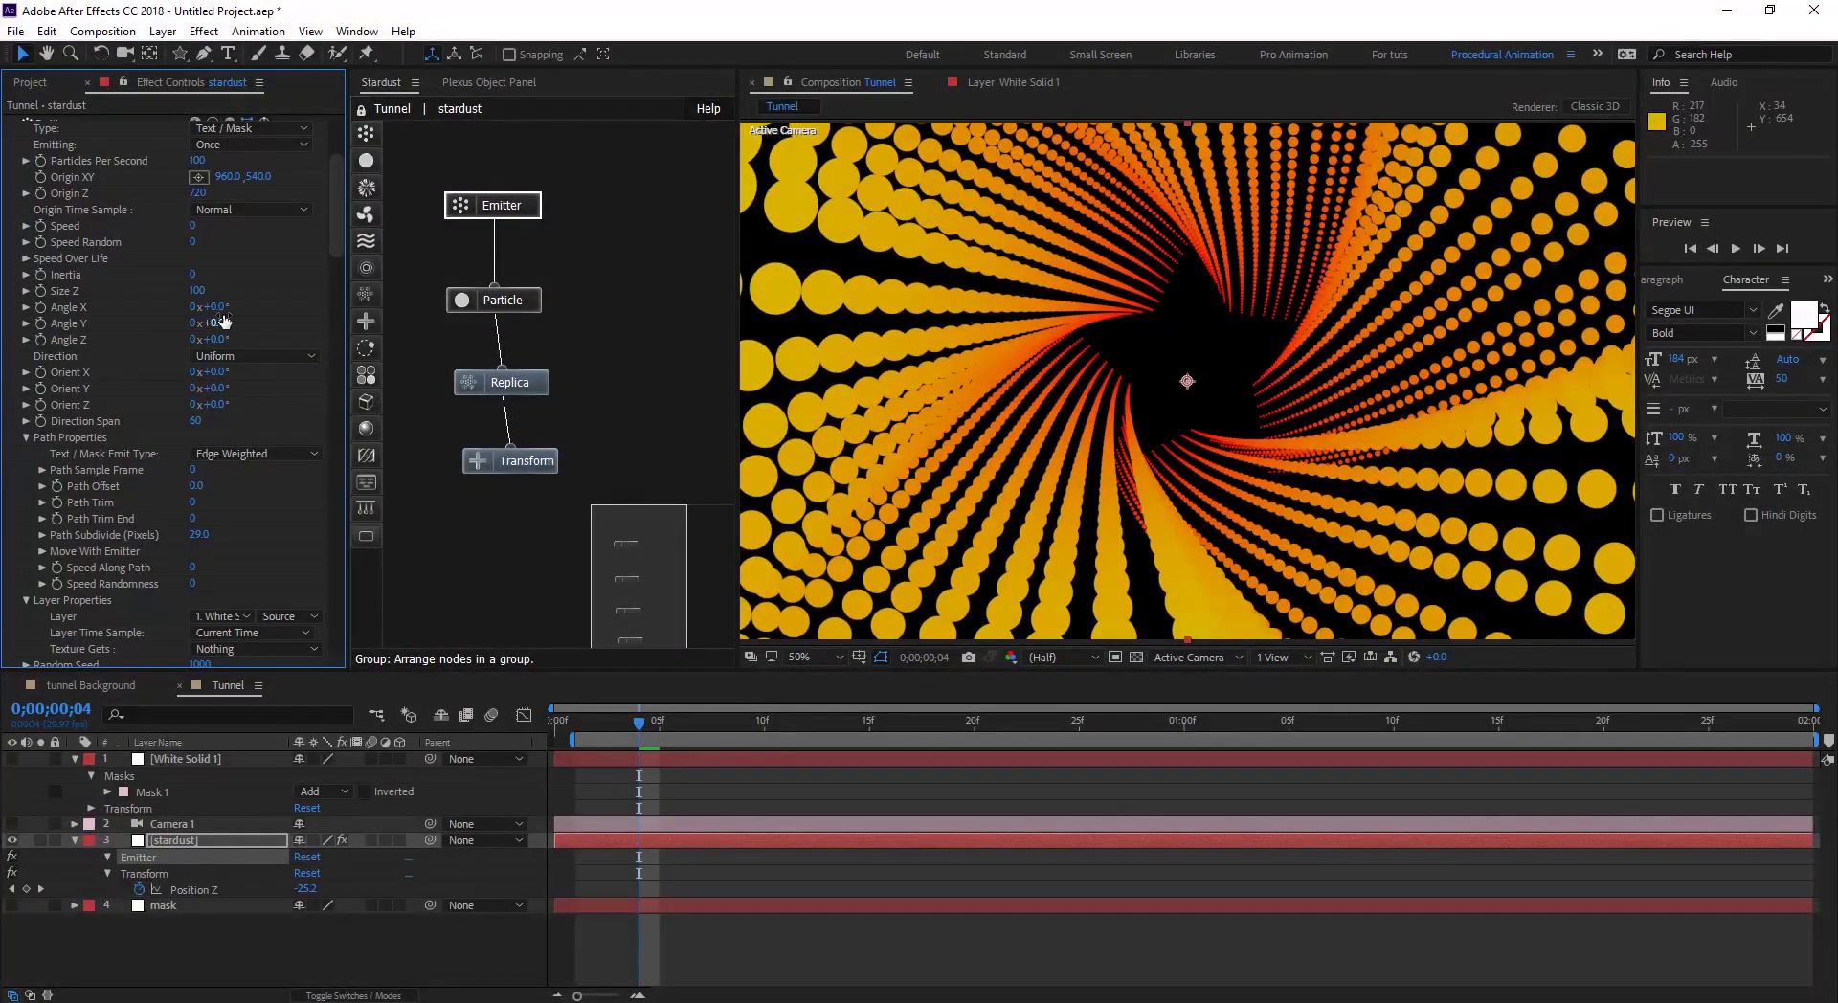
pyautogui.moveTo(216, 312); pyautogui.dragTo(235, 312)
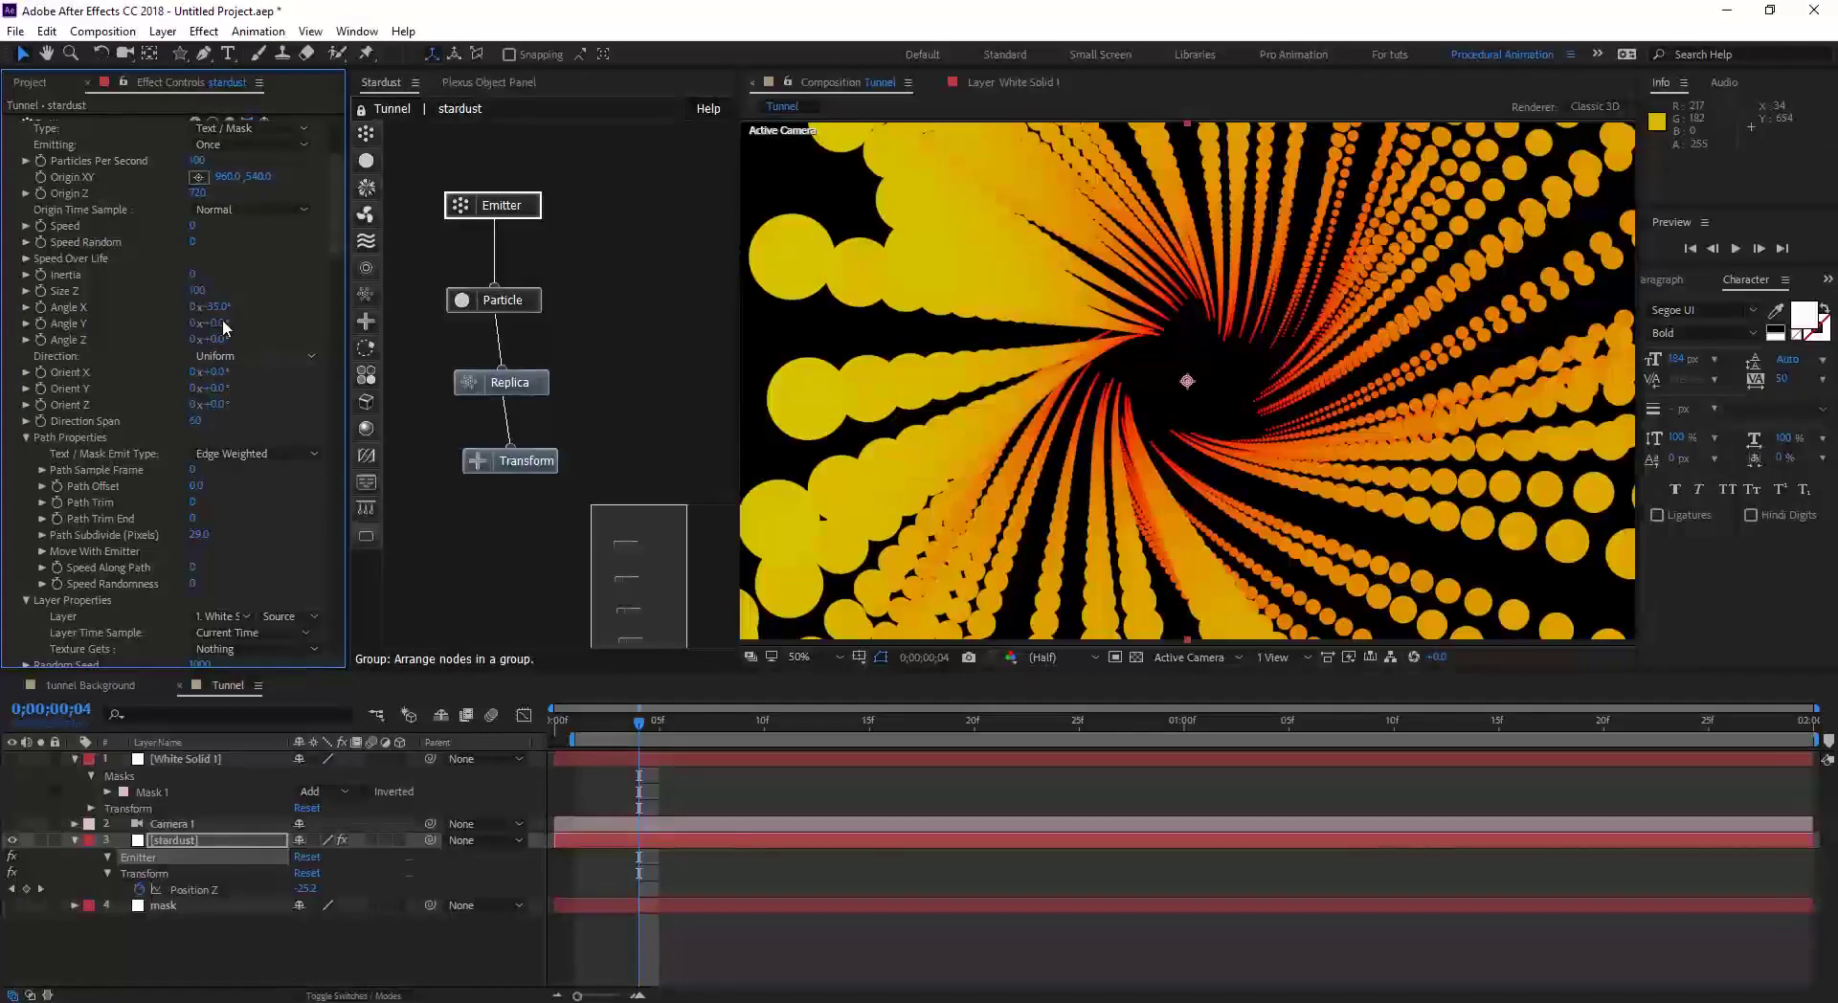
pyautogui.hotkey('ctrl', 'z')
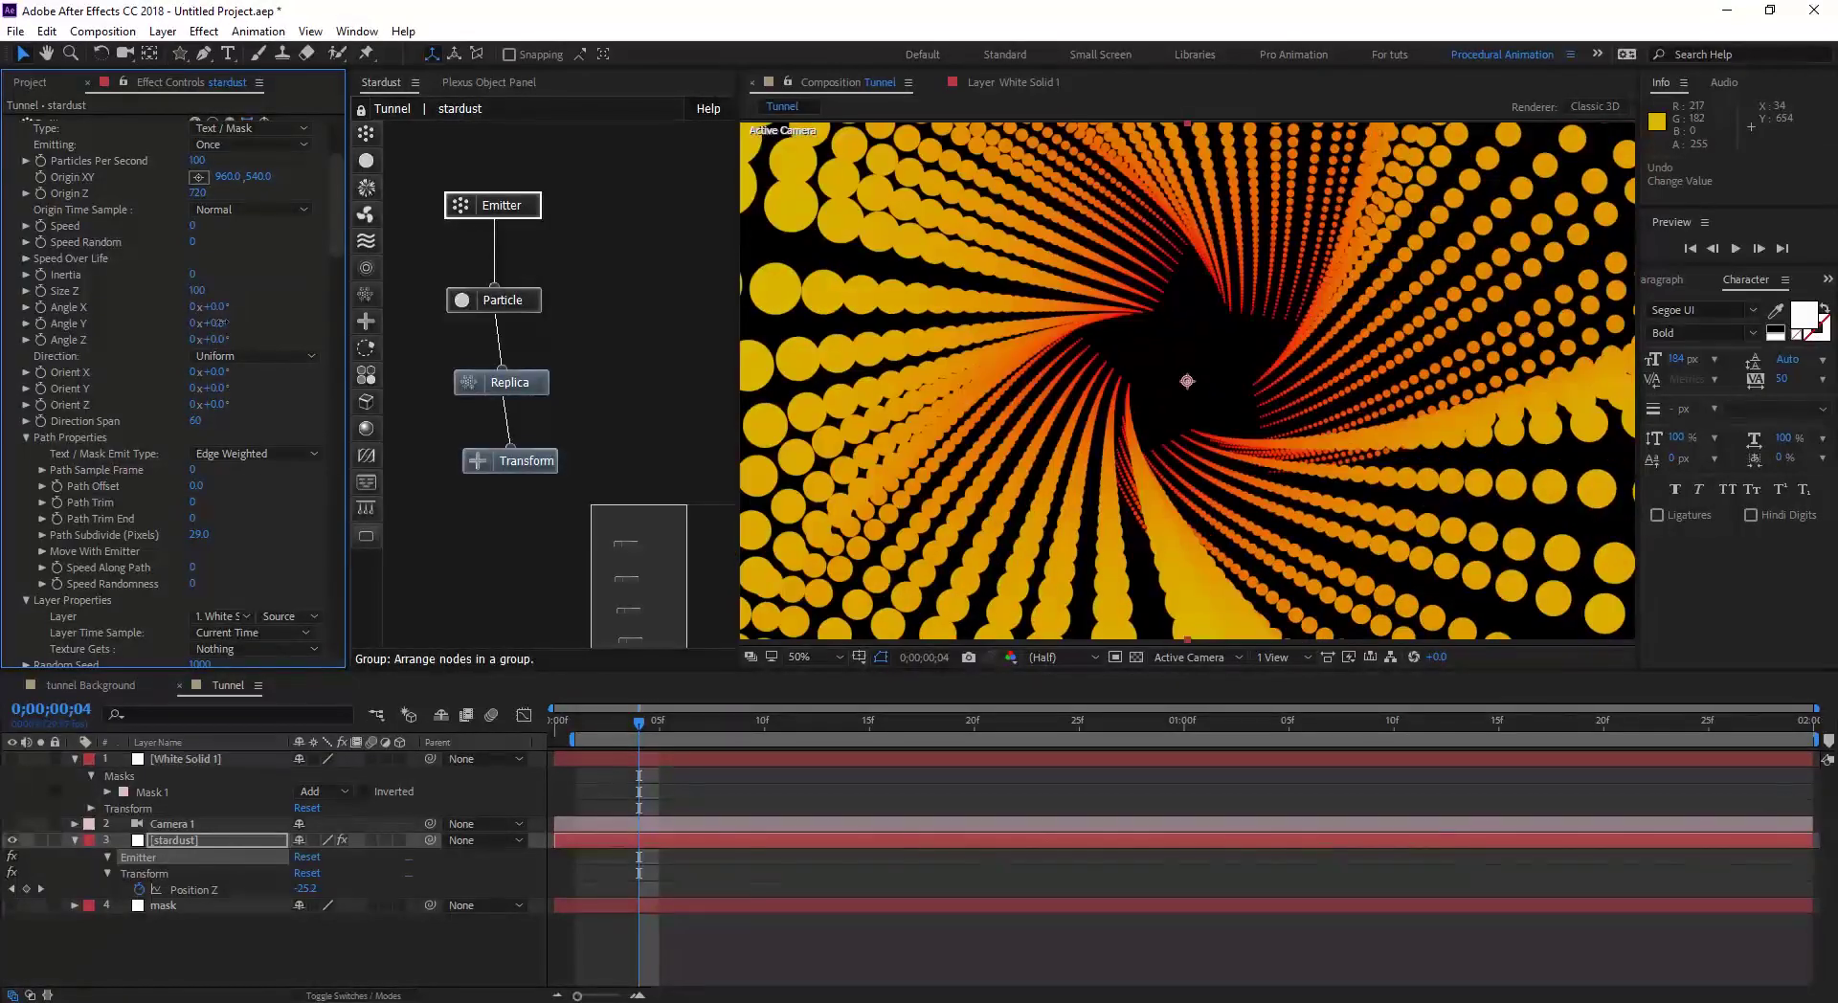
pyautogui.moveTo(226, 328); pyautogui.dragTo(220, 326)
pyautogui.scroll(-10, 121, 411)
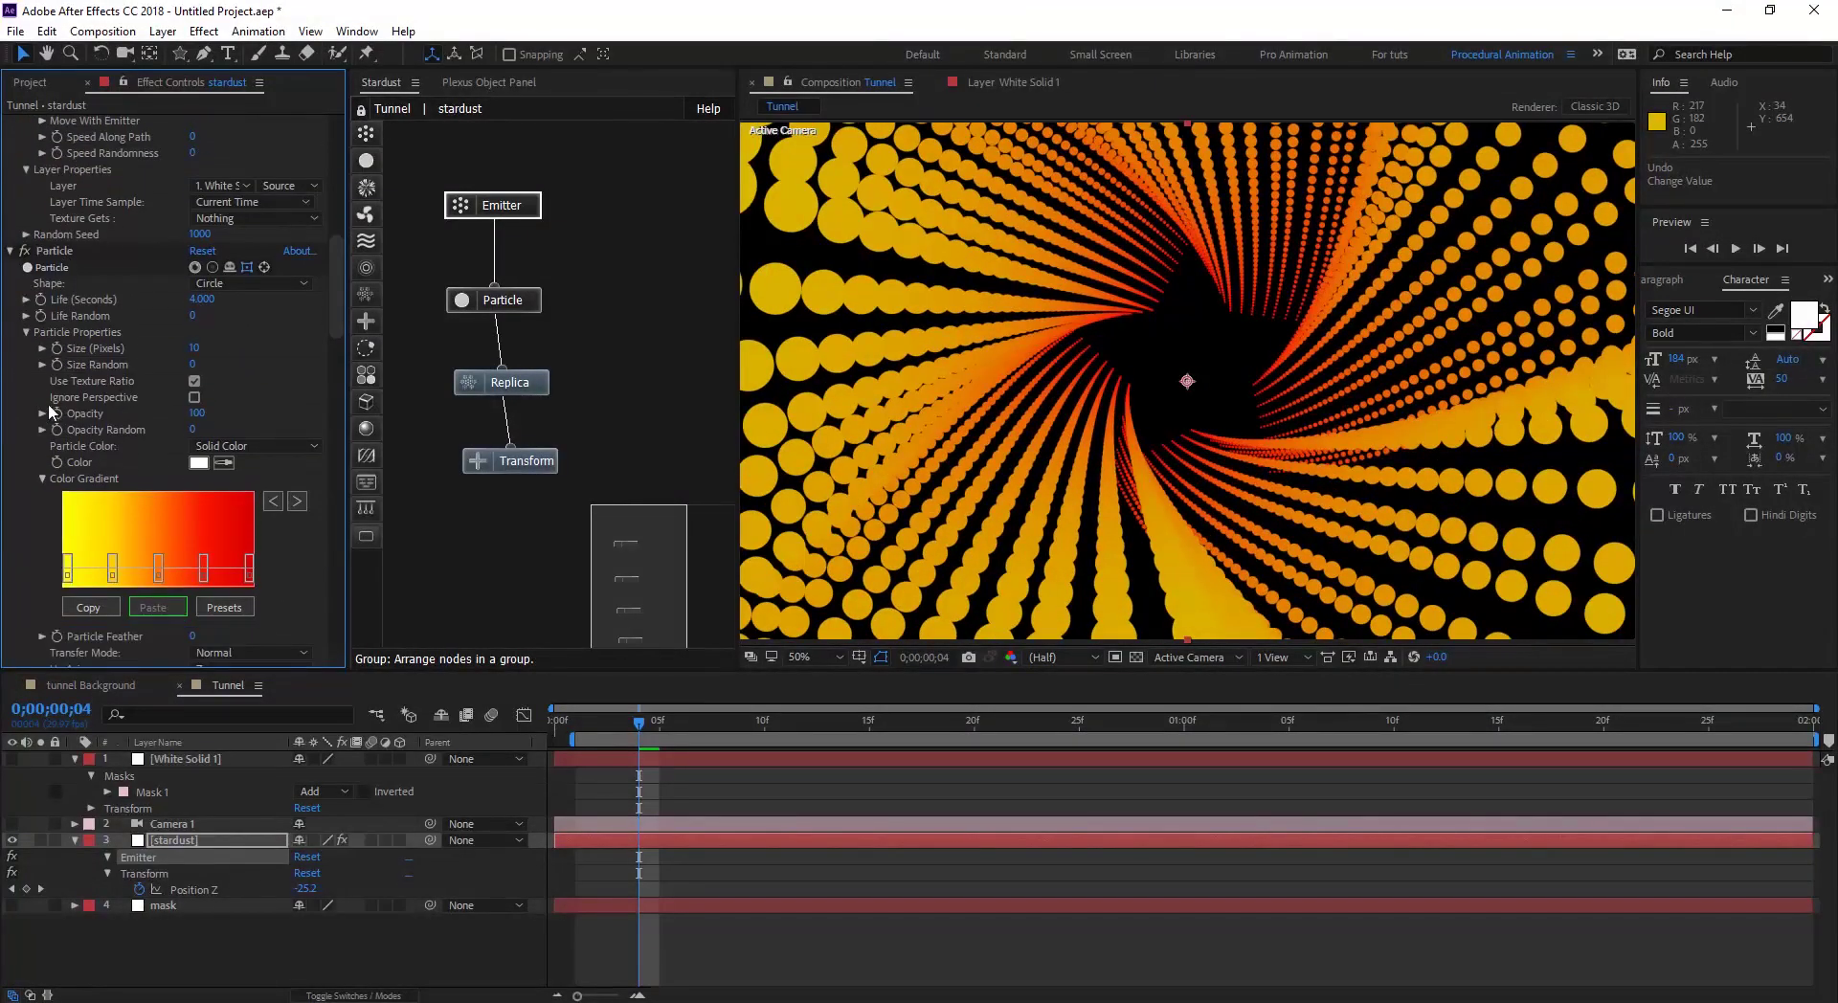
pyautogui.scroll(-3, 48, 403)
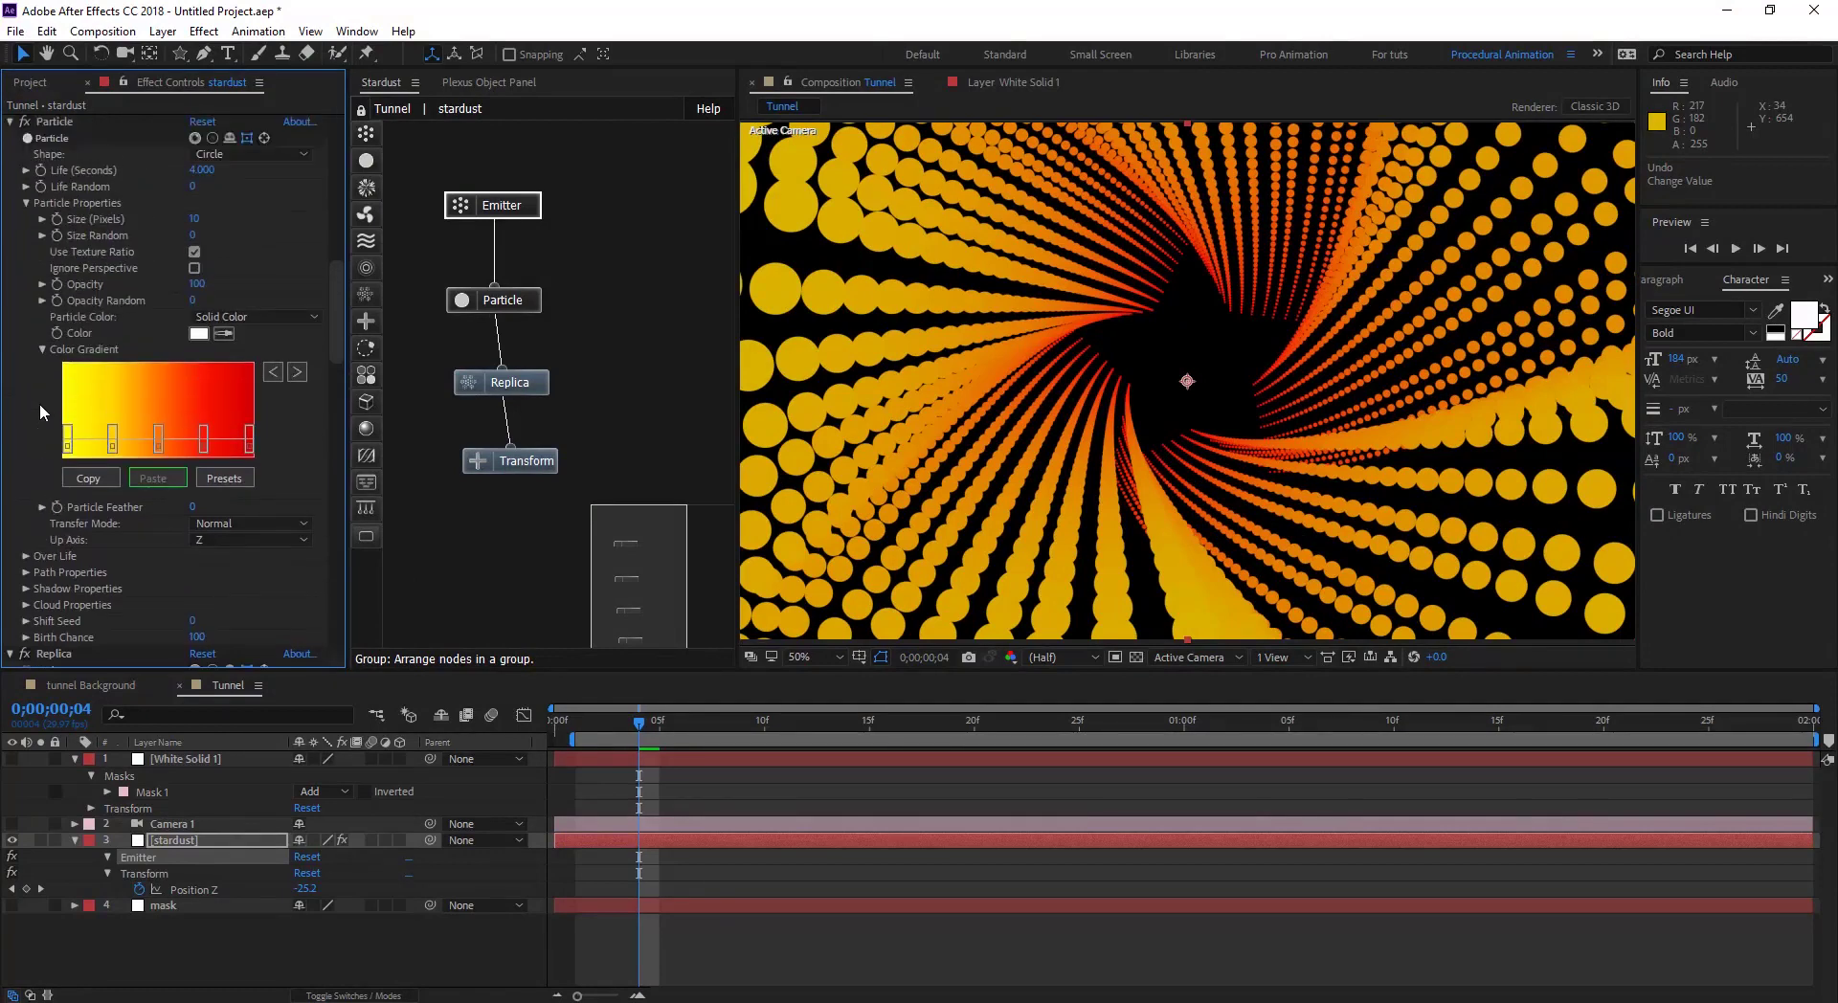
pyautogui.click(42, 351)
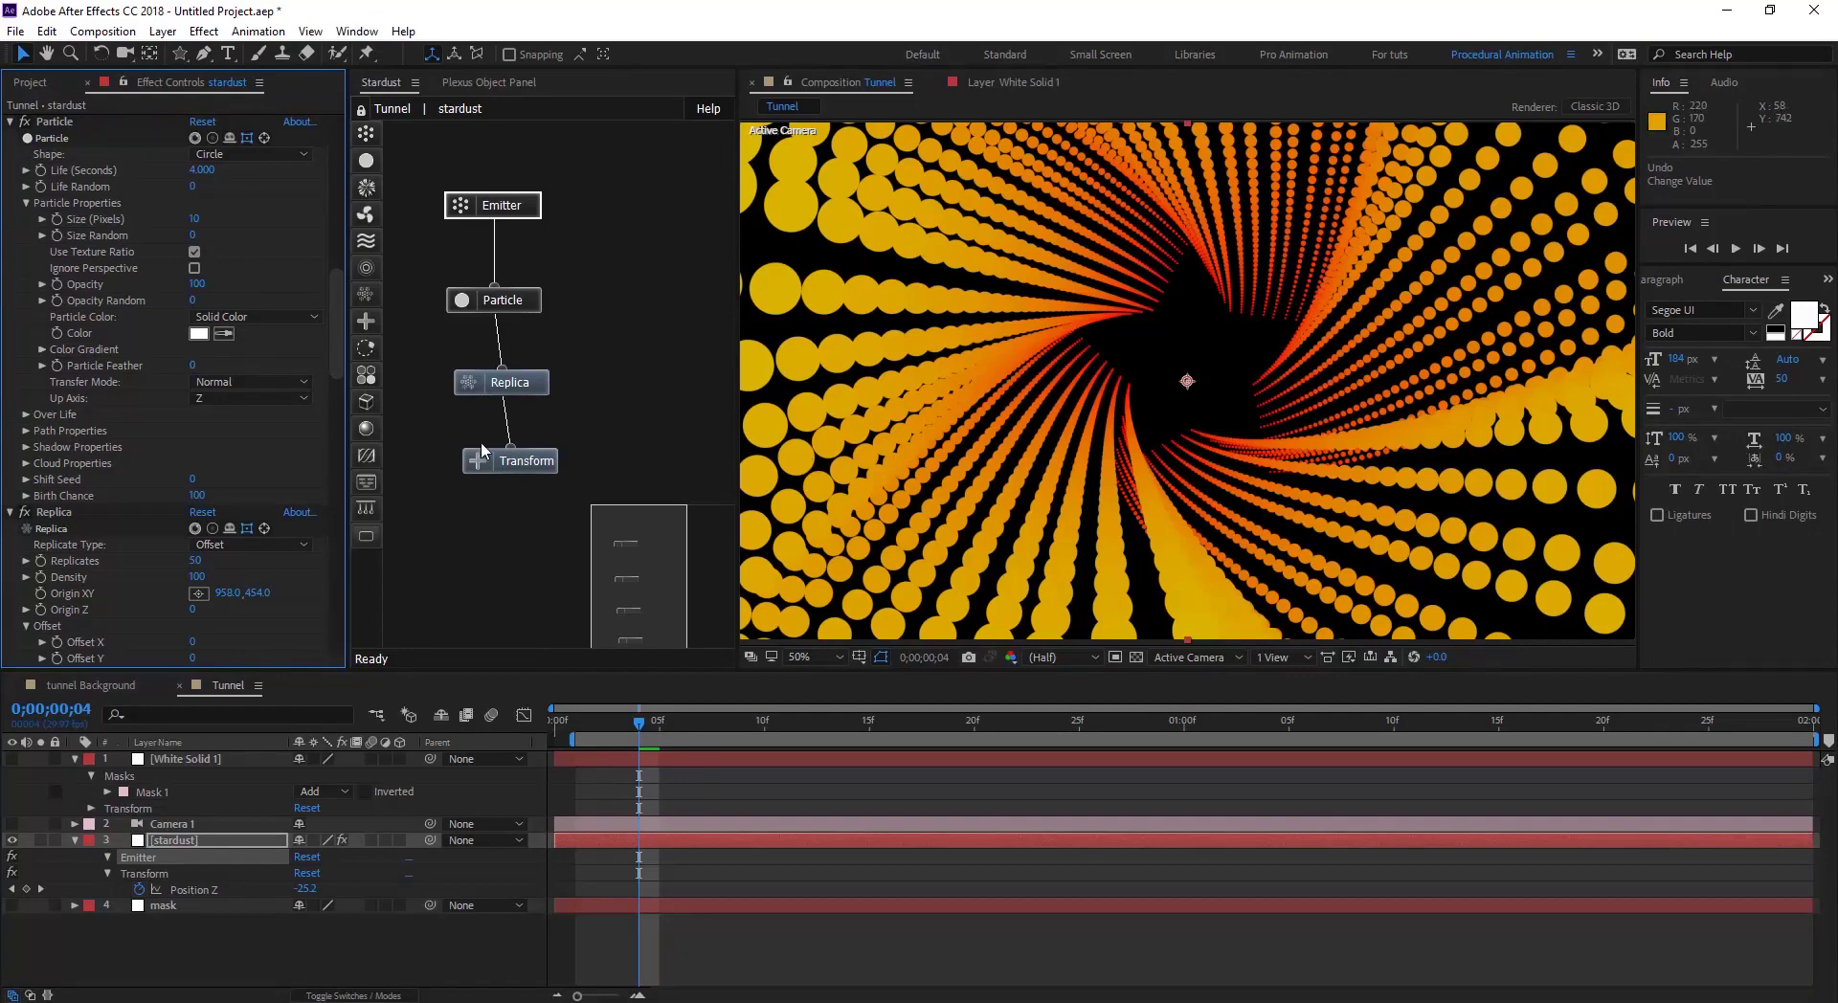
# Step: Show the Replica node's Offset settings, with Offset Z -64 and Angle Z -1.3°
pyautogui.click(525, 390)
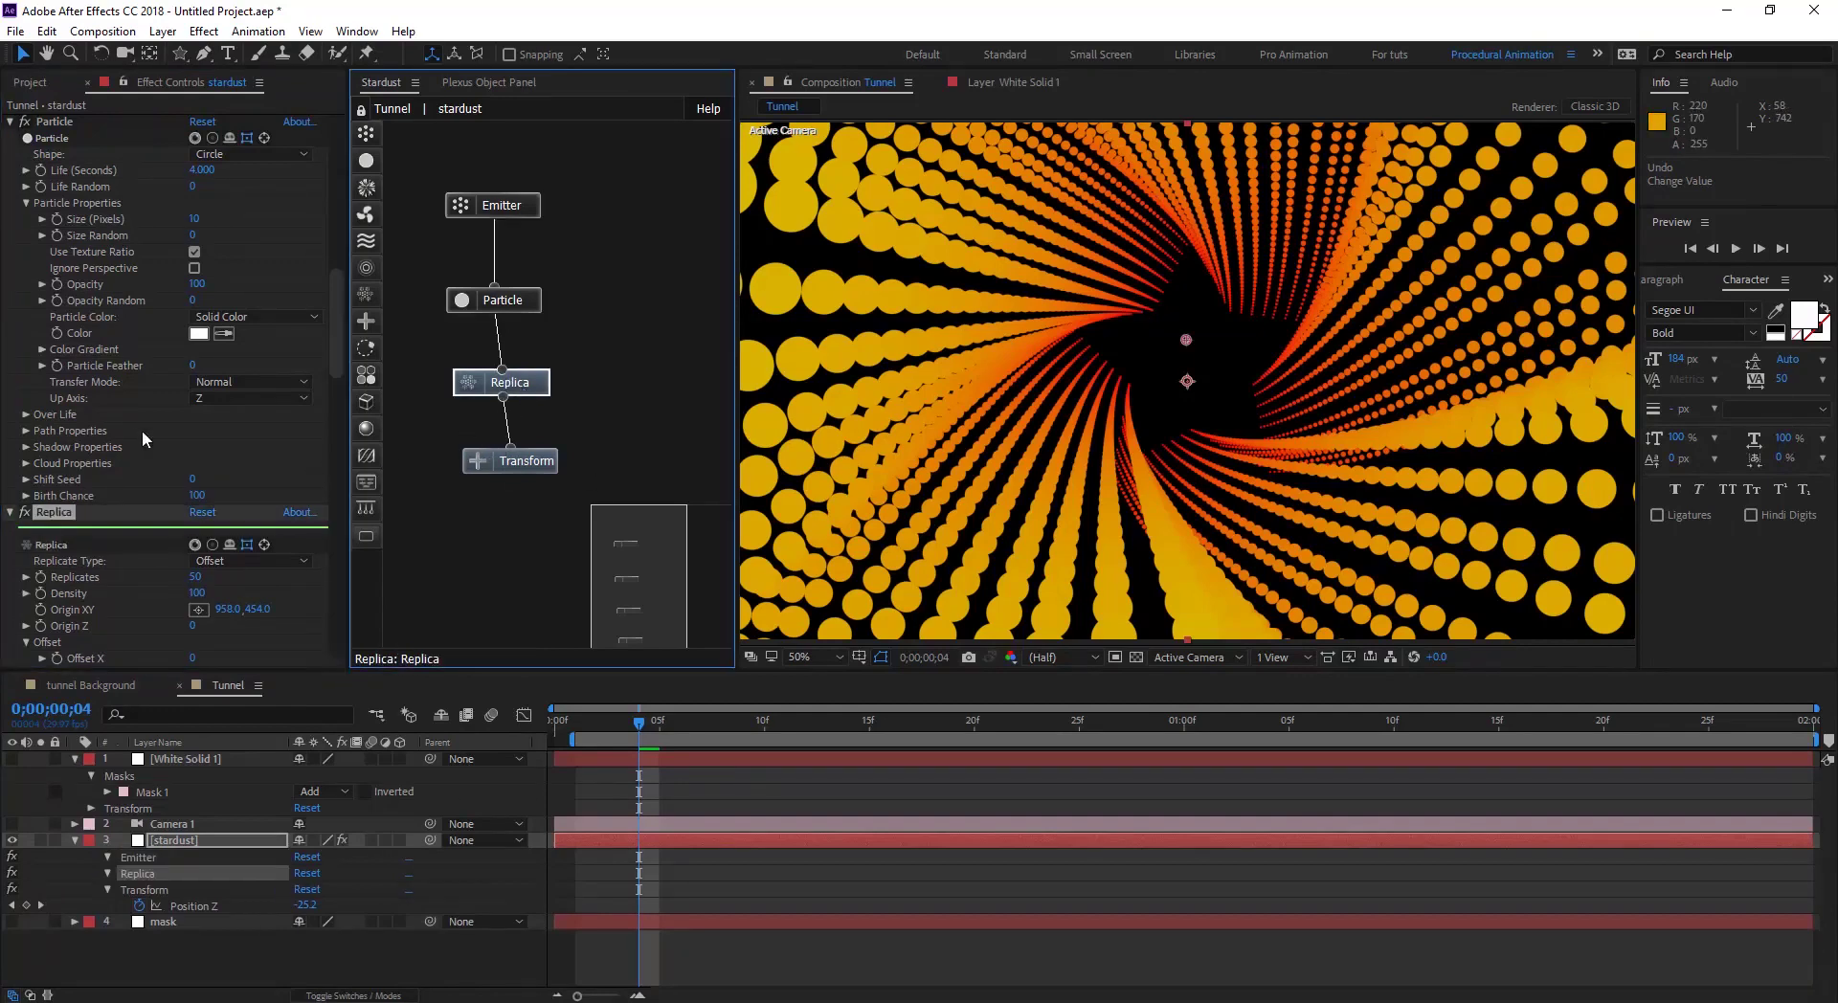
pyautogui.scroll(-4, 87, 416)
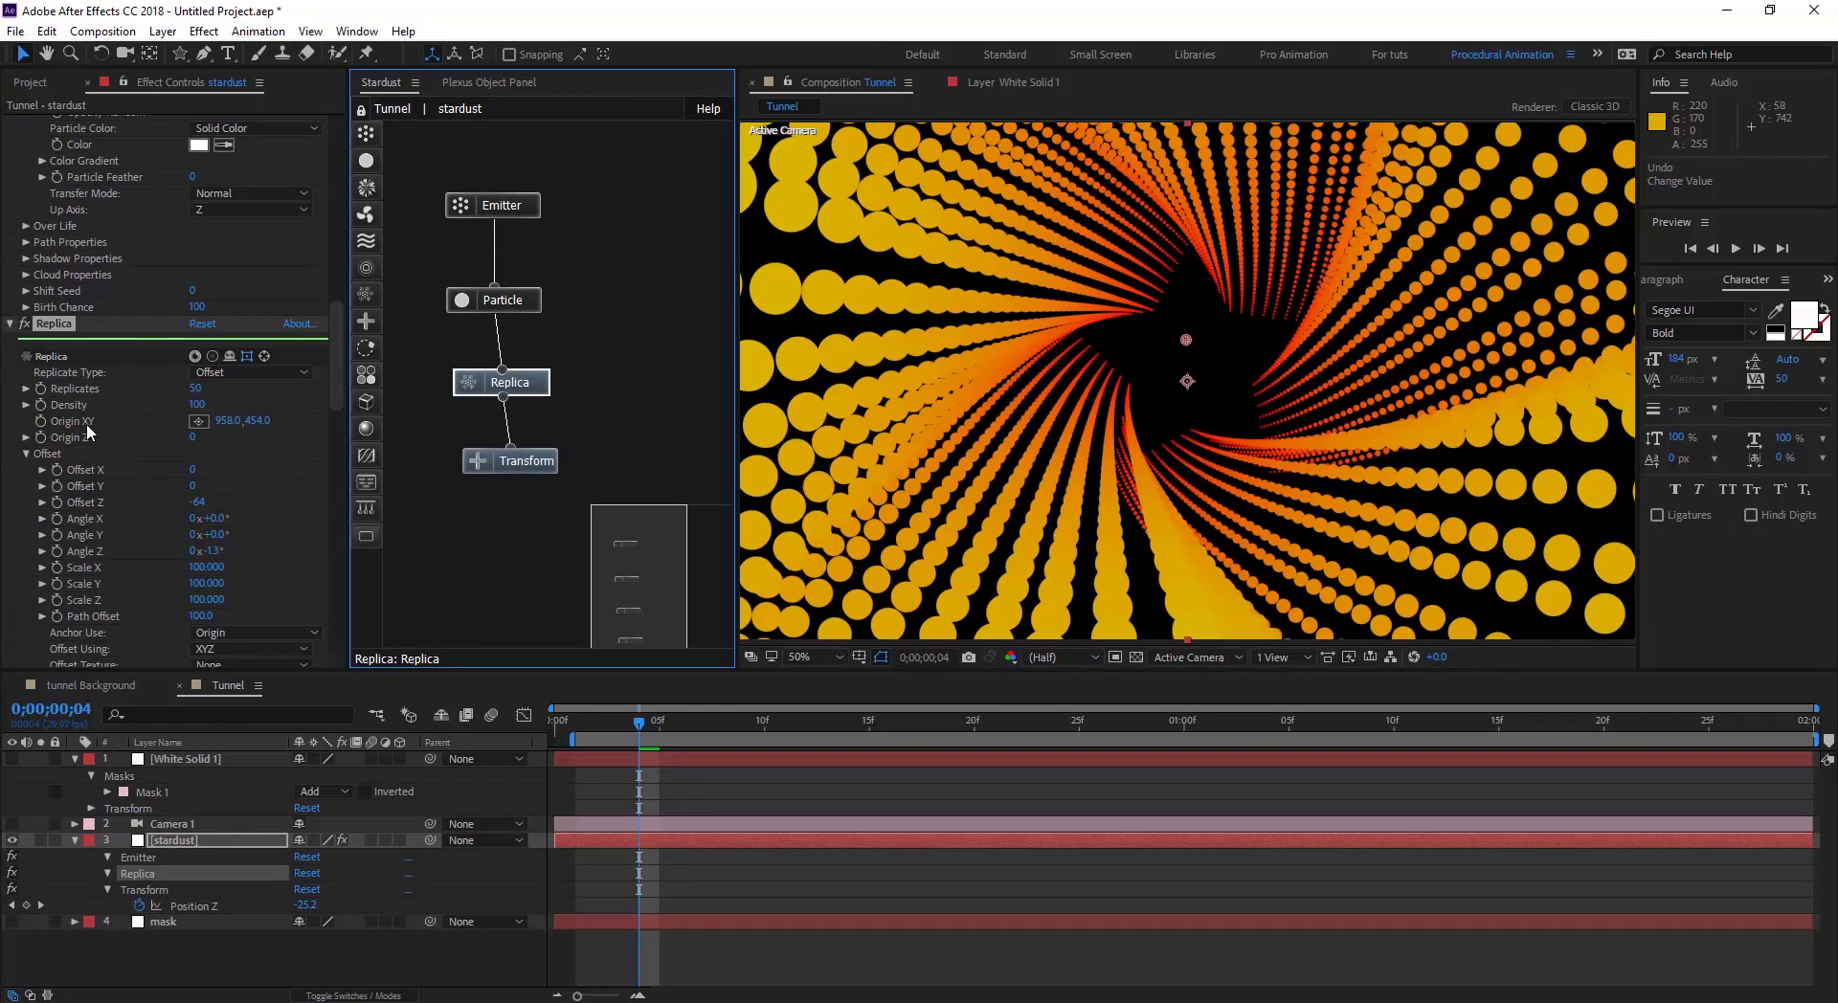